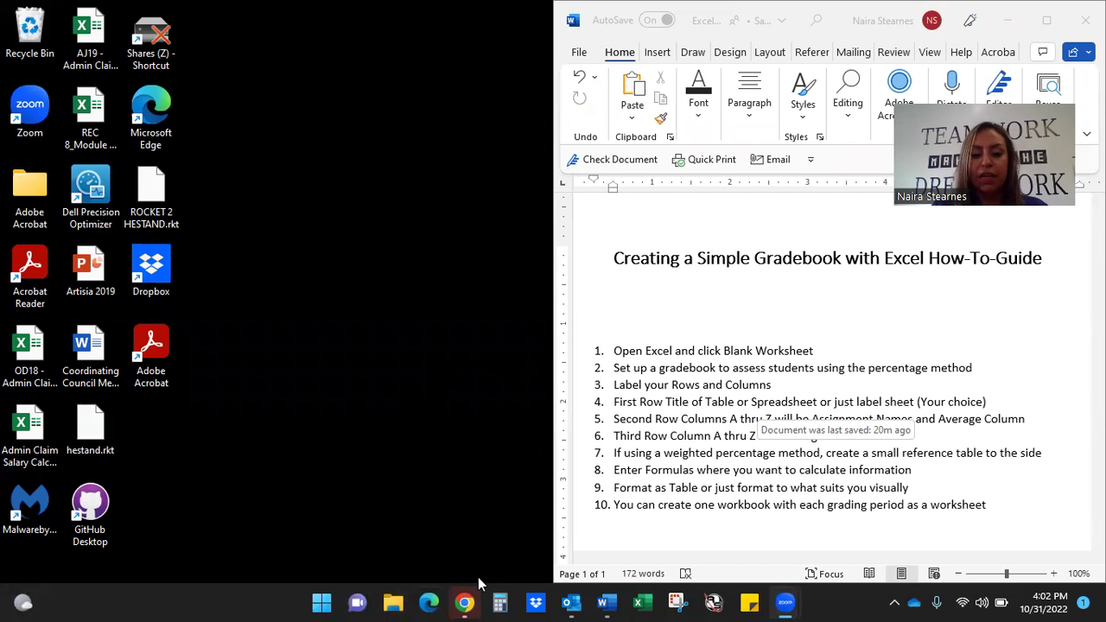
Start Excel with a blank workbook and arrange its window side by side with the Word guide
left_click(639, 602)
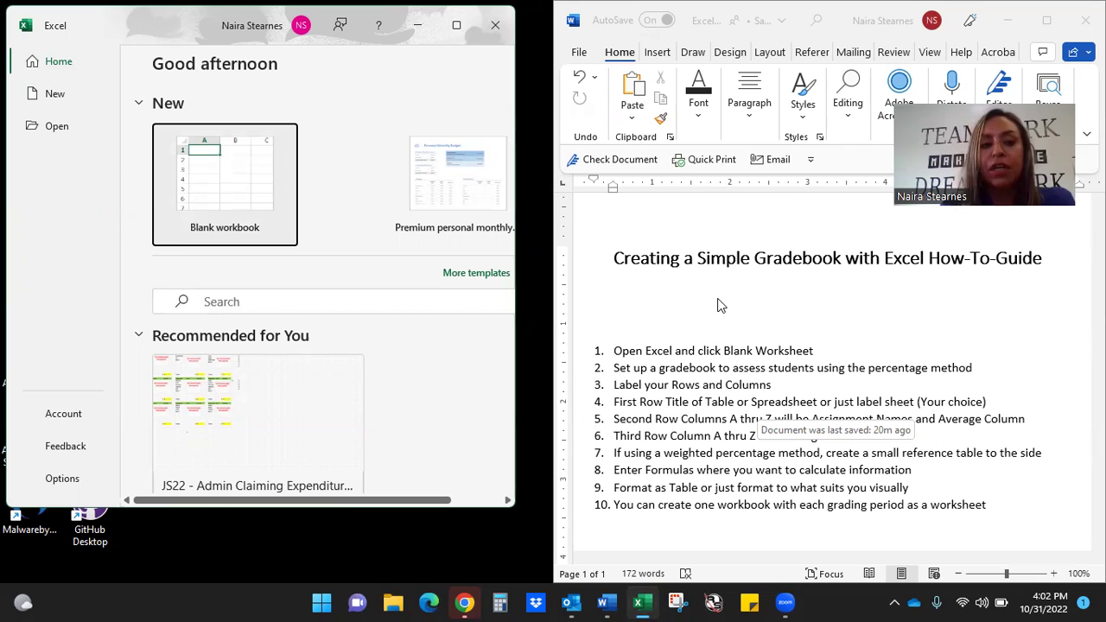
left_click(246, 169)
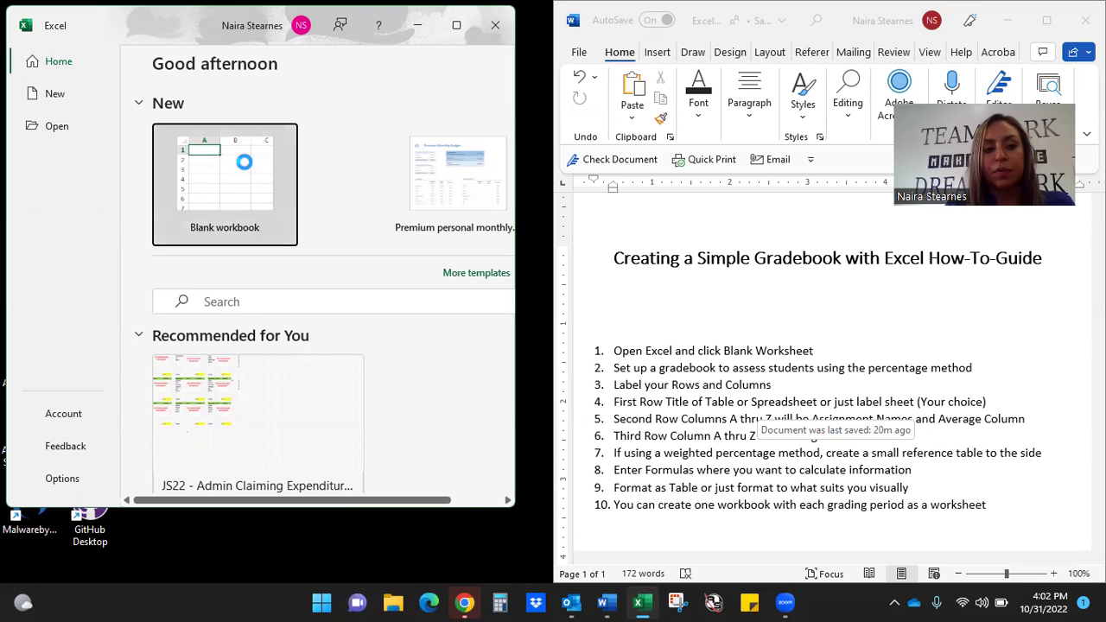
left_click(456, 25)
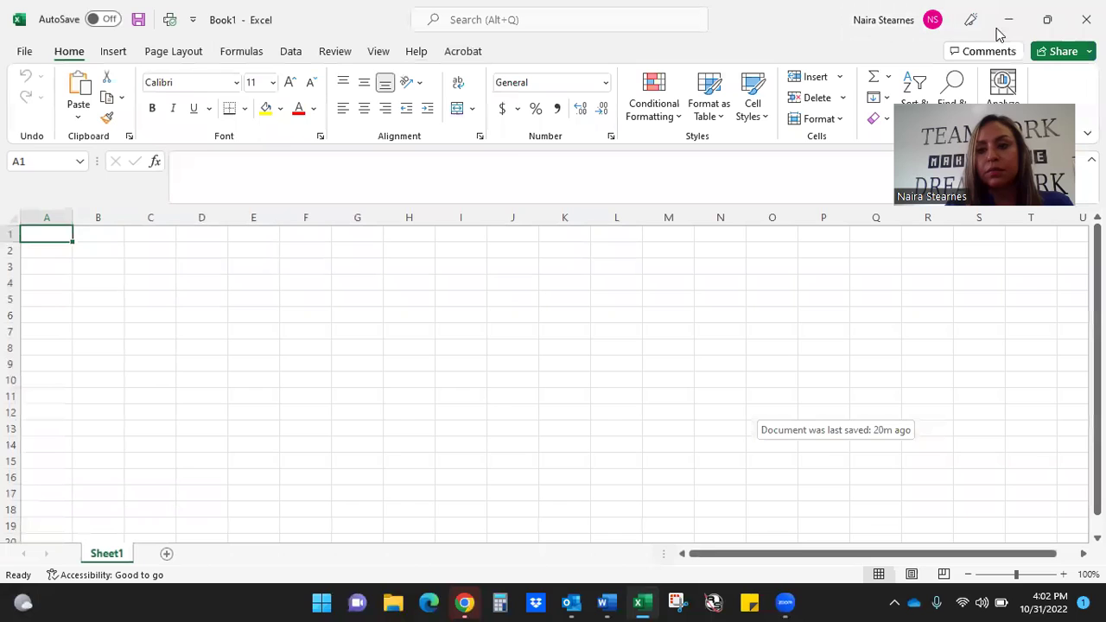
left_click(1047, 19)
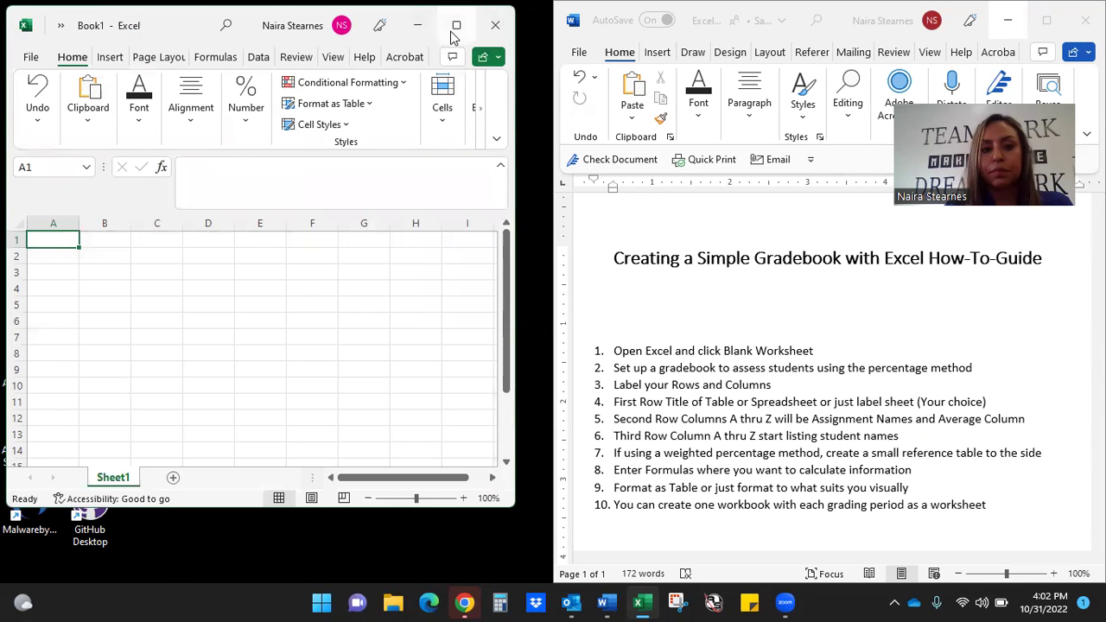
mouse_move(452, 32)
left_click(389, 65)
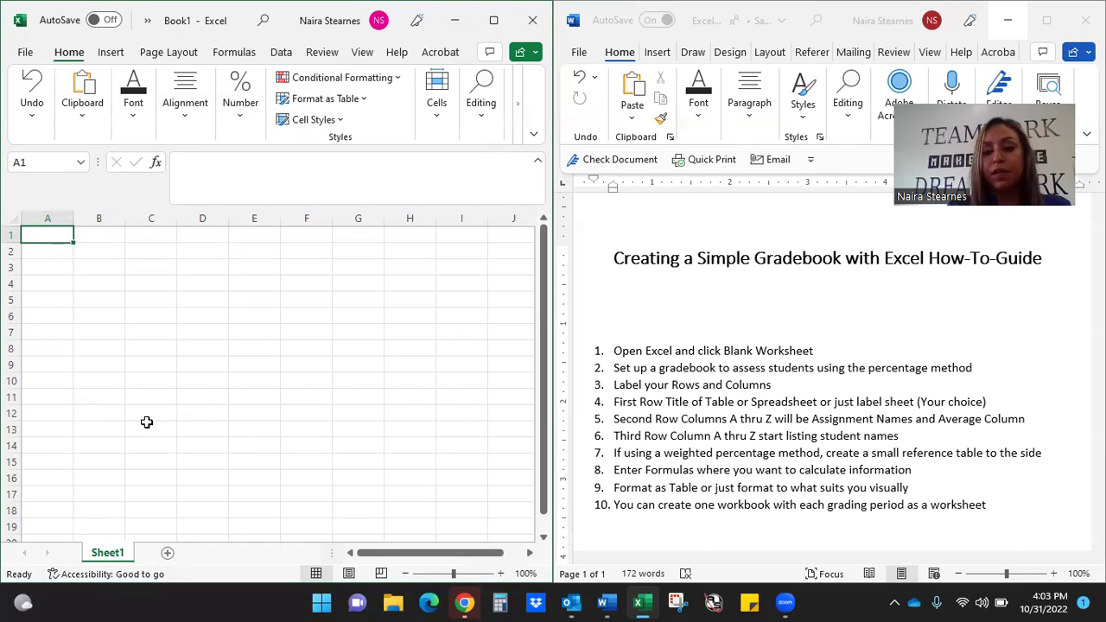
Rename the Sheet1 worksheet as "1st Nine Weeks"
right_click(110, 557)
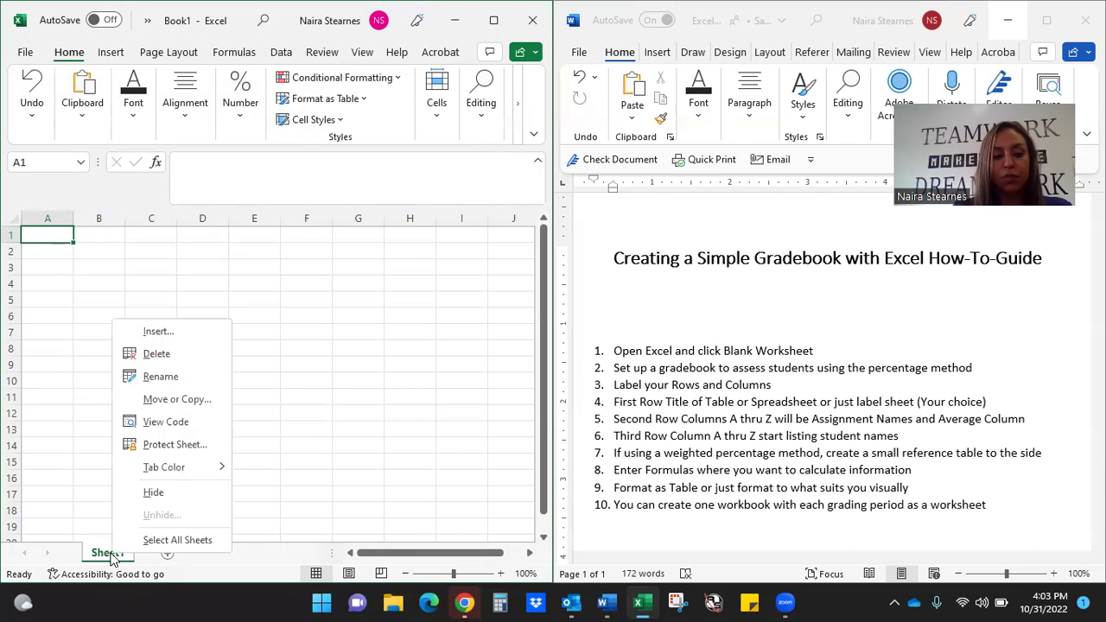
left_click(175, 383)
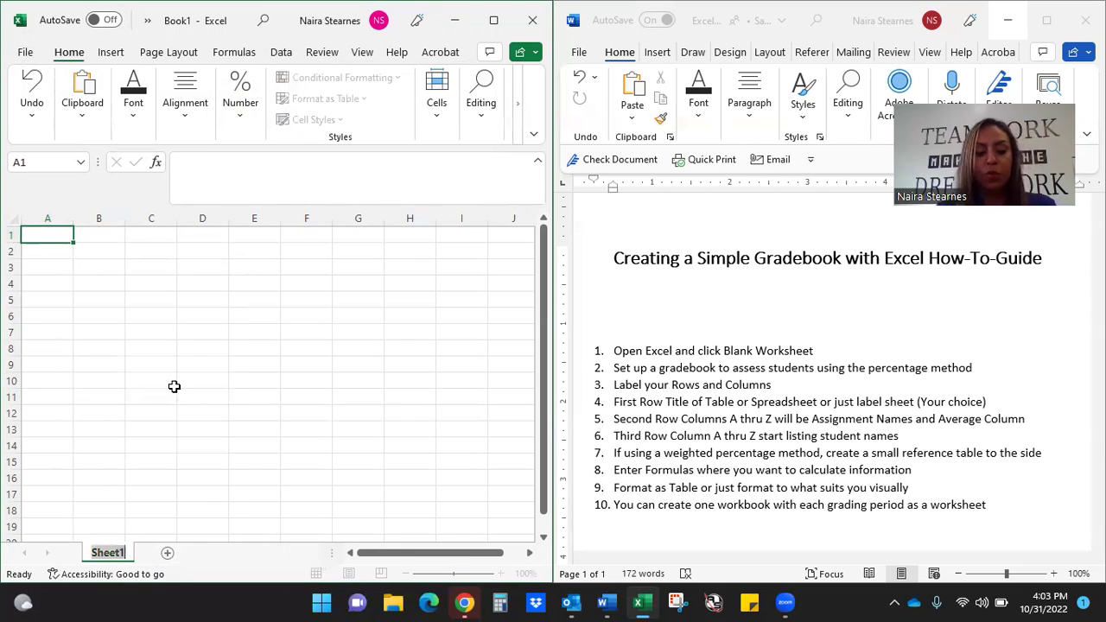
type("1st Nine Weeks")
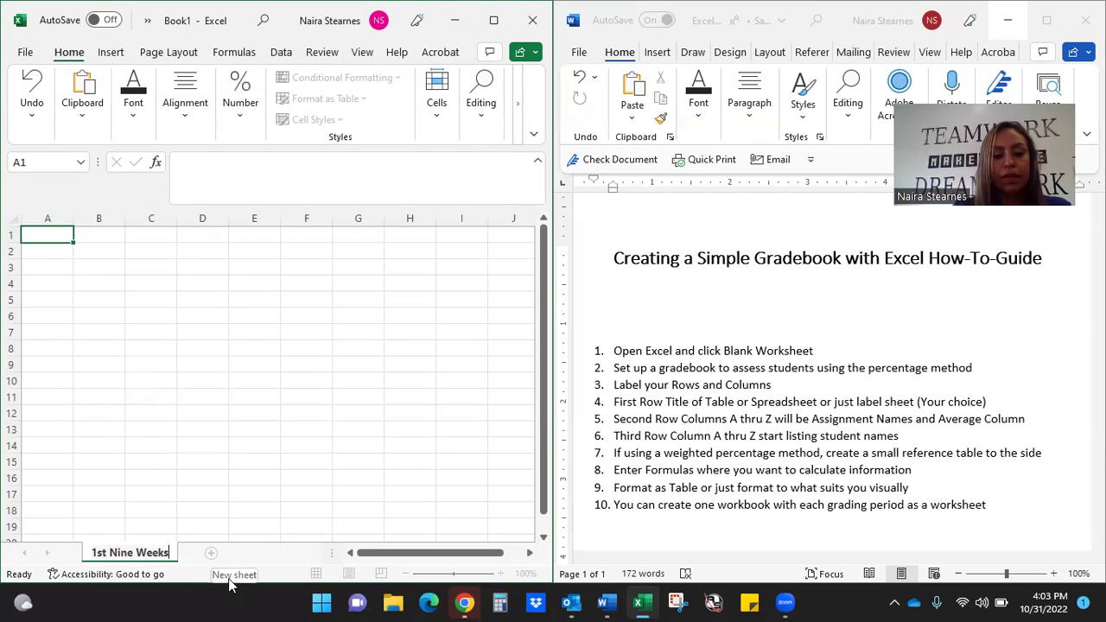
Add a second worksheet named "2nd Nine Weeks" and return to the first worksheet
left_click(211, 552)
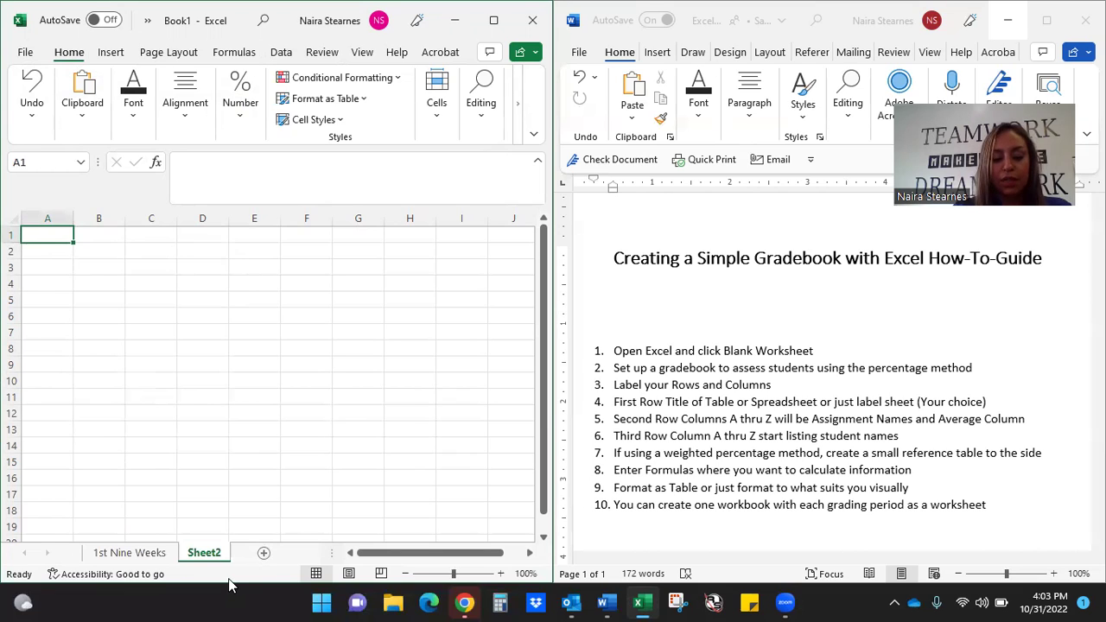
double_click(205, 553)
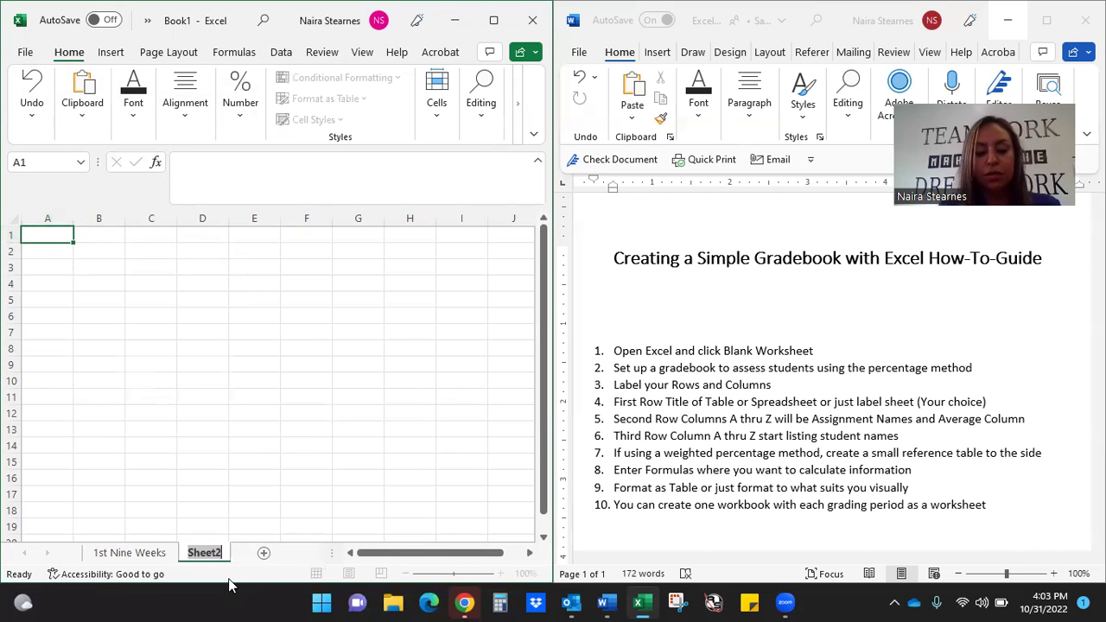
type("2n")
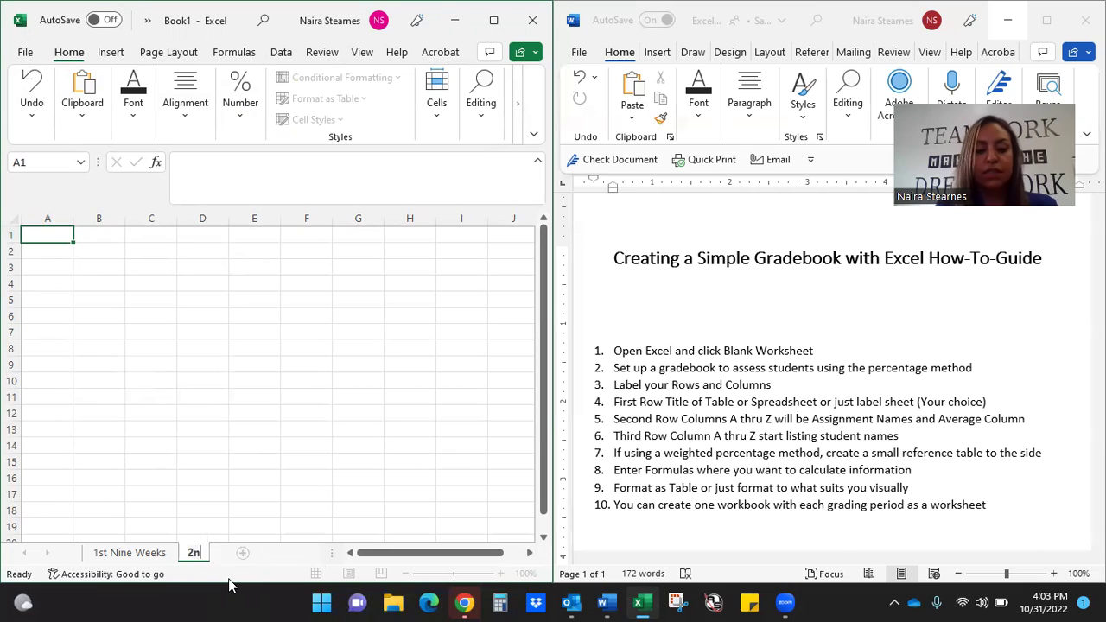
type("d Nine Weeks")
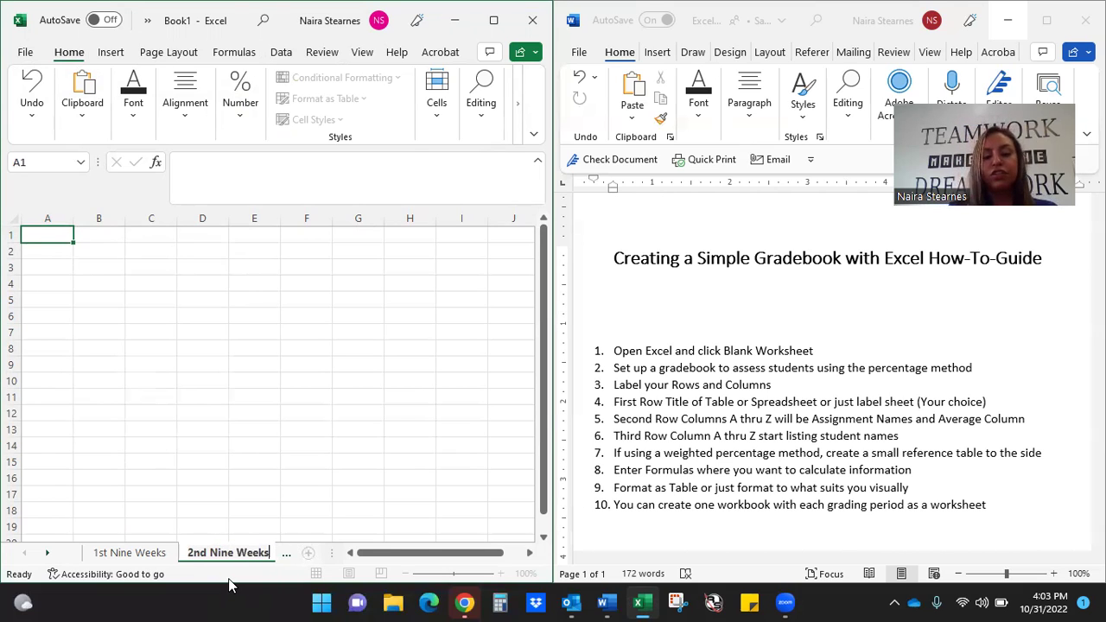
left_click(130, 553)
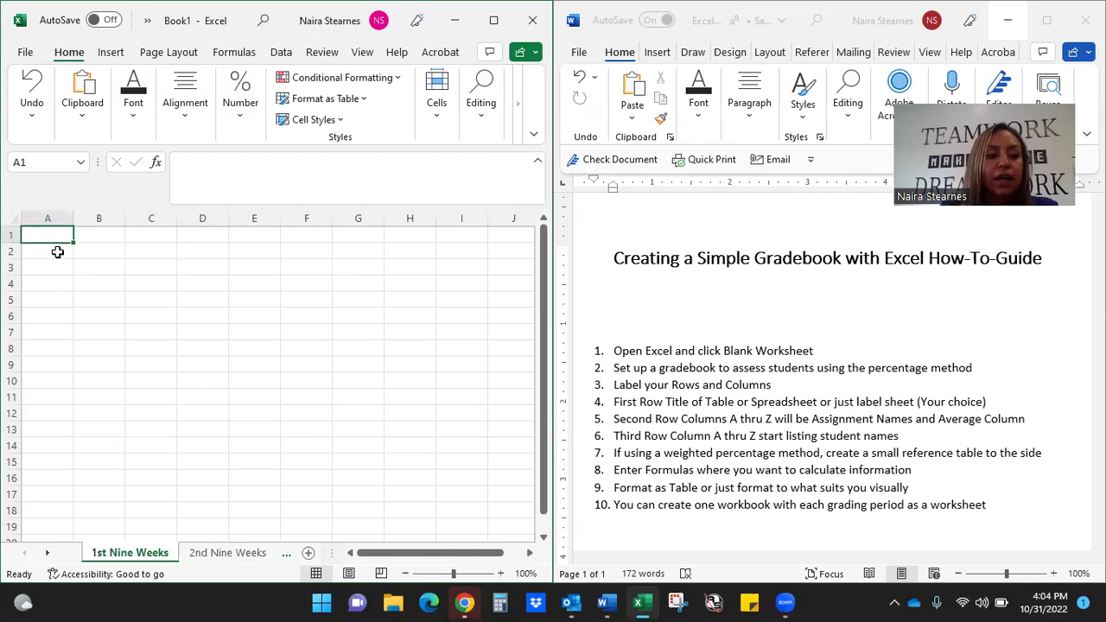
Open the recent Tech Bits Training Excel workbook to examine its full first nine weeks grade table, and close it
left_click(26, 54)
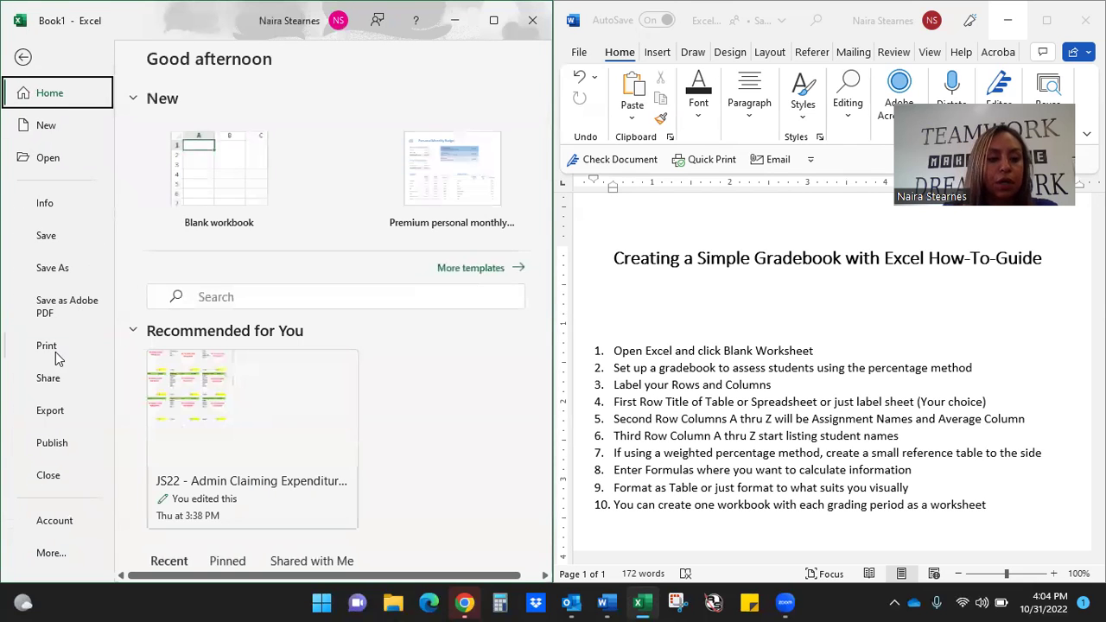
left_click(64, 166)
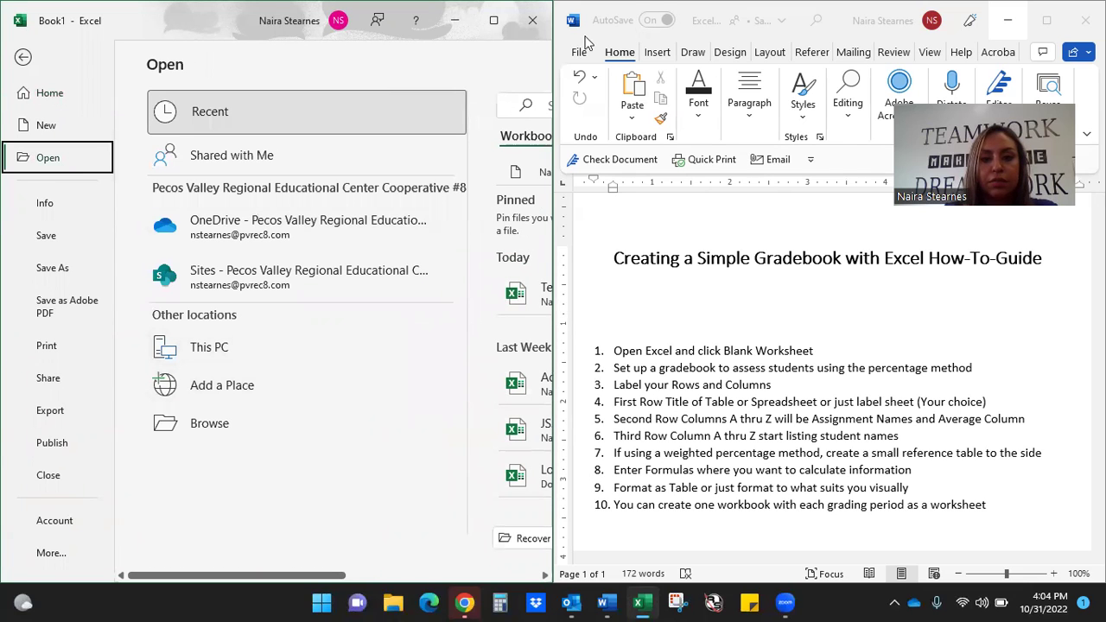
mouse_move(553, 53)
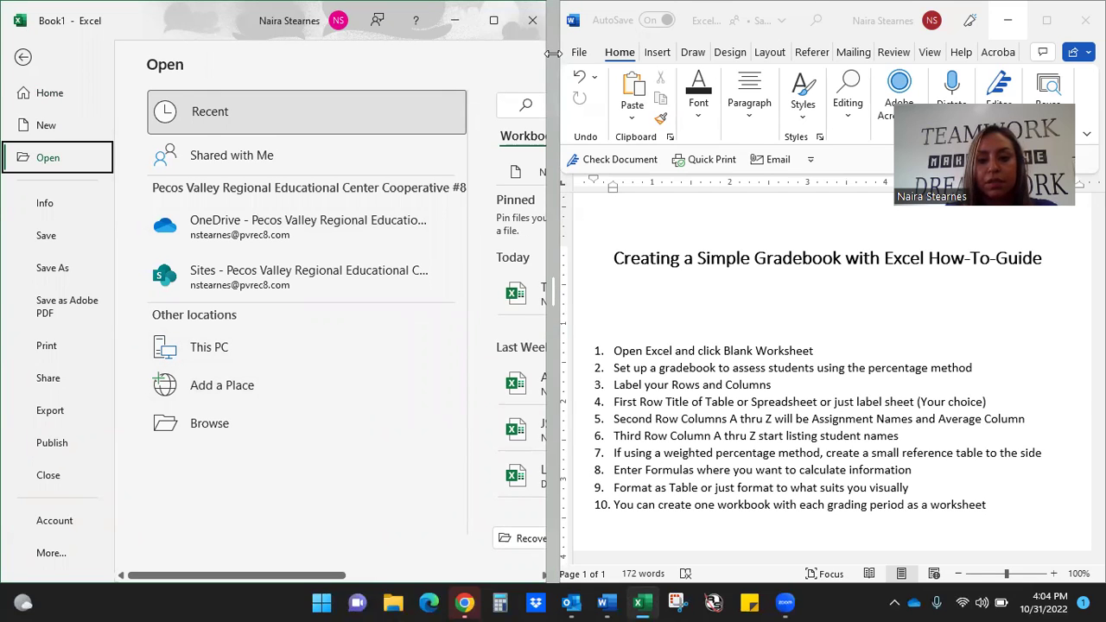
left_click_drag(553, 53, 753, 87)
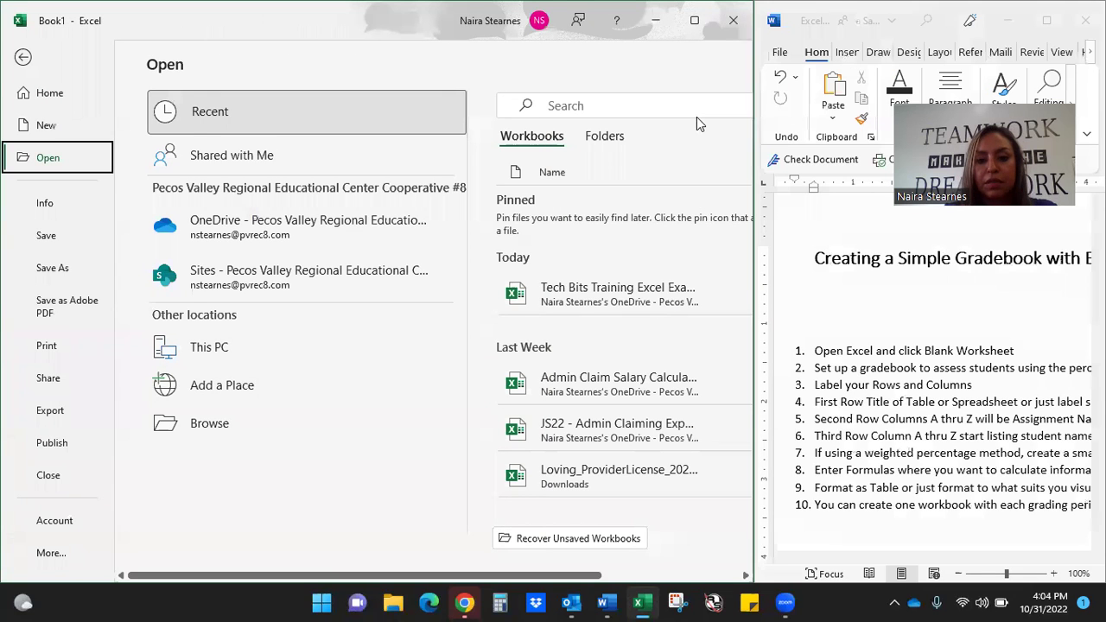
left_click(581, 300)
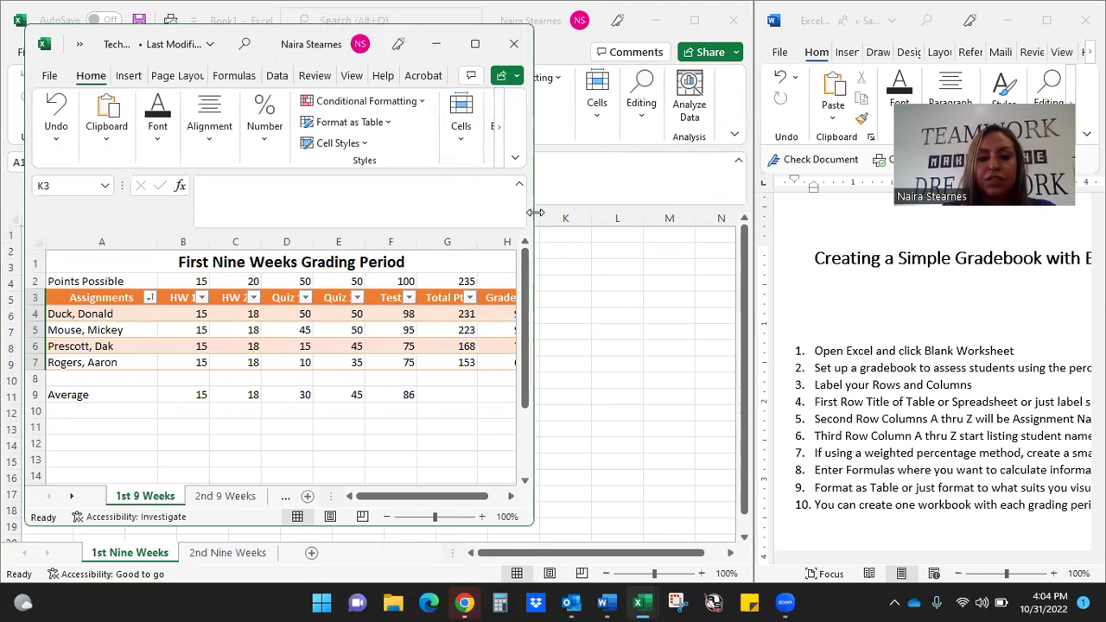
left_click_drag(535, 211, 628, 212)
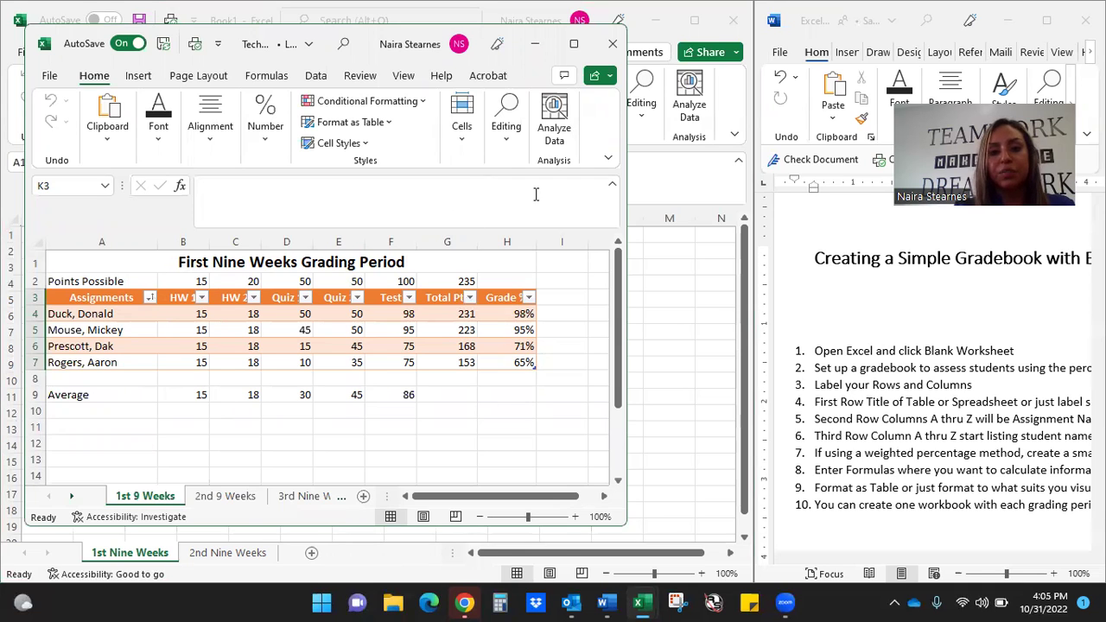
left_click(613, 43)
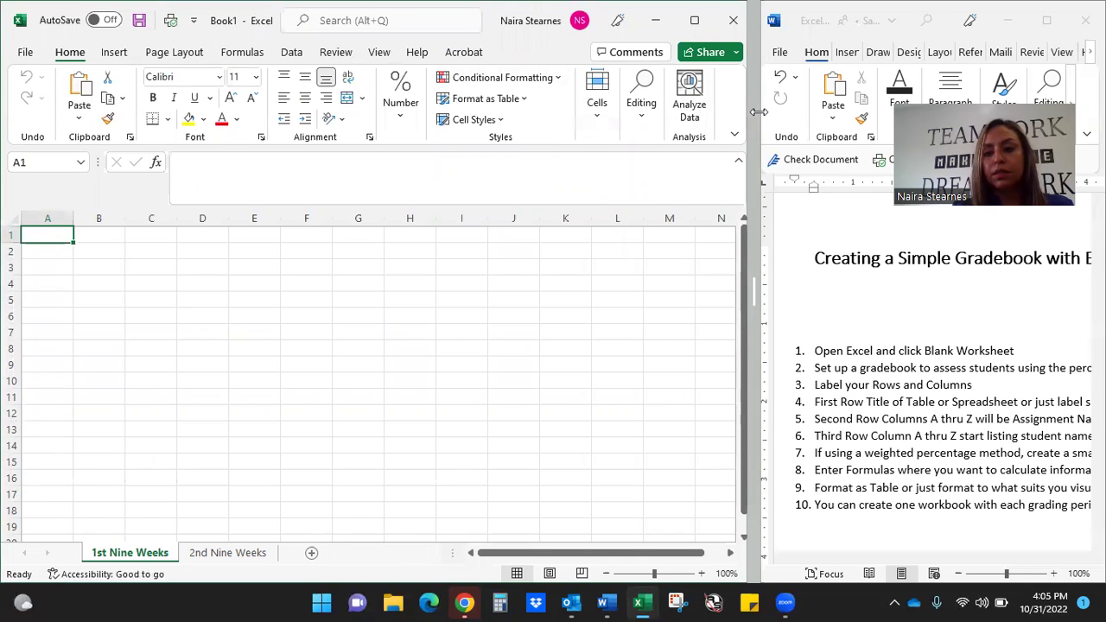
Give the Word guide more room beside the workbook and review its Important Formulas section
left_click_drag(759, 113, 659, 130)
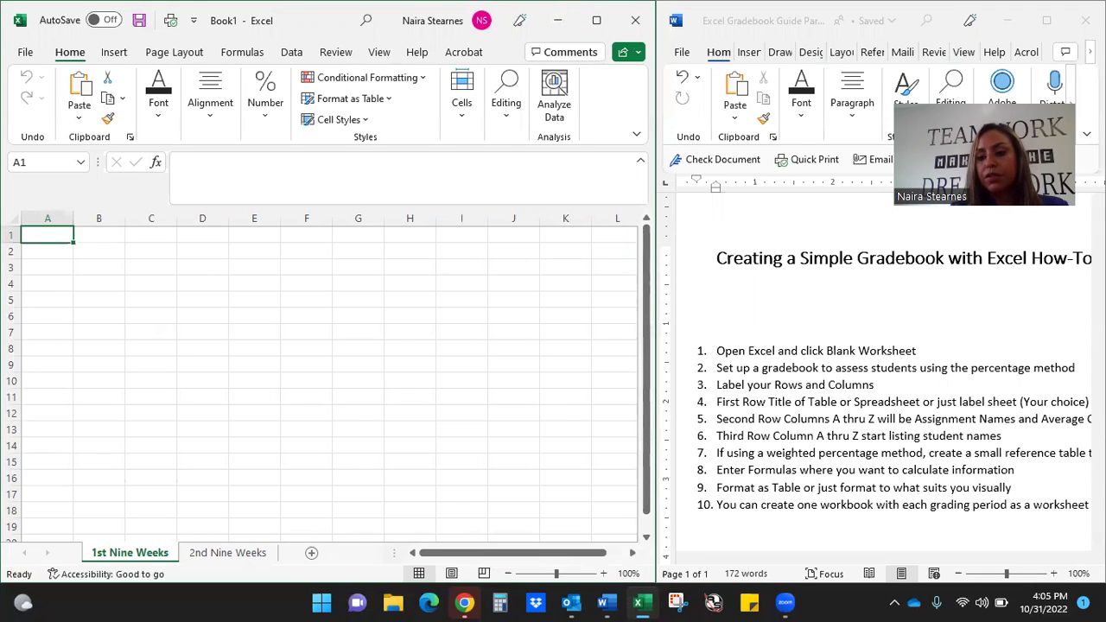
left_click(881, 432)
scroll(881, 389, "down", 3)
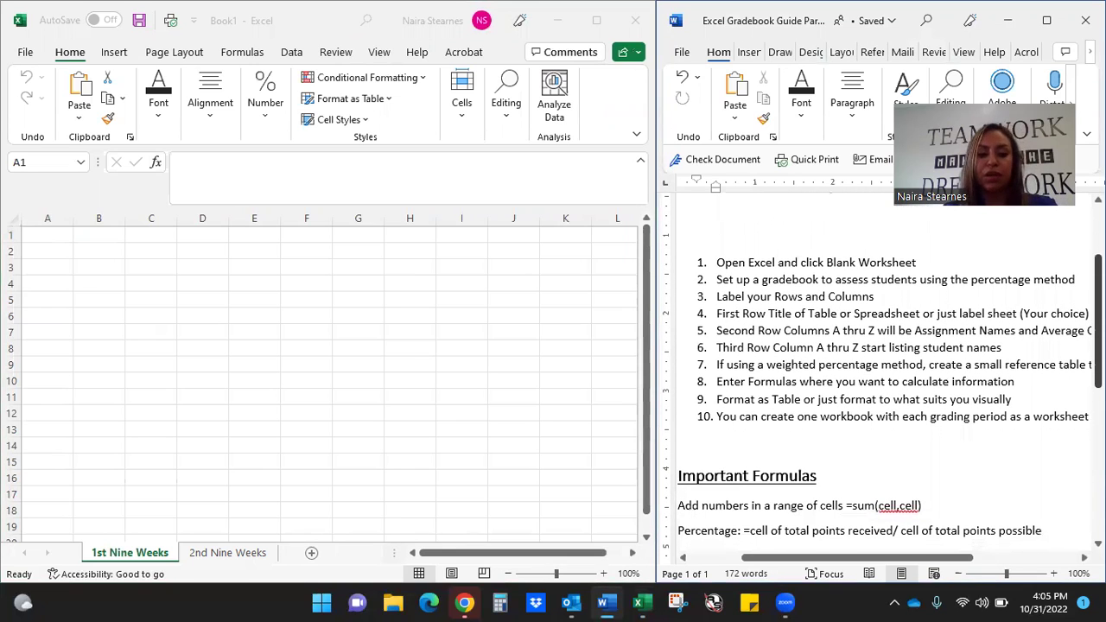
scroll(881, 389, "down", 1)
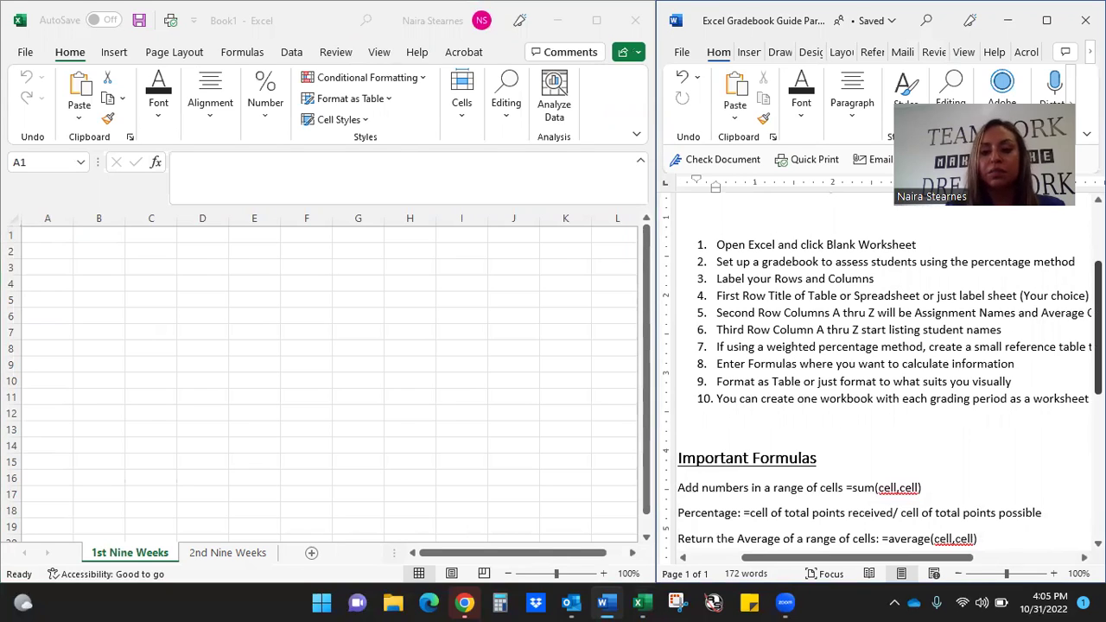
Enter the title "First 9 Weeks Grading Period" in cell A1 of the 1st Nine Weeks sheet
left_click(62, 235)
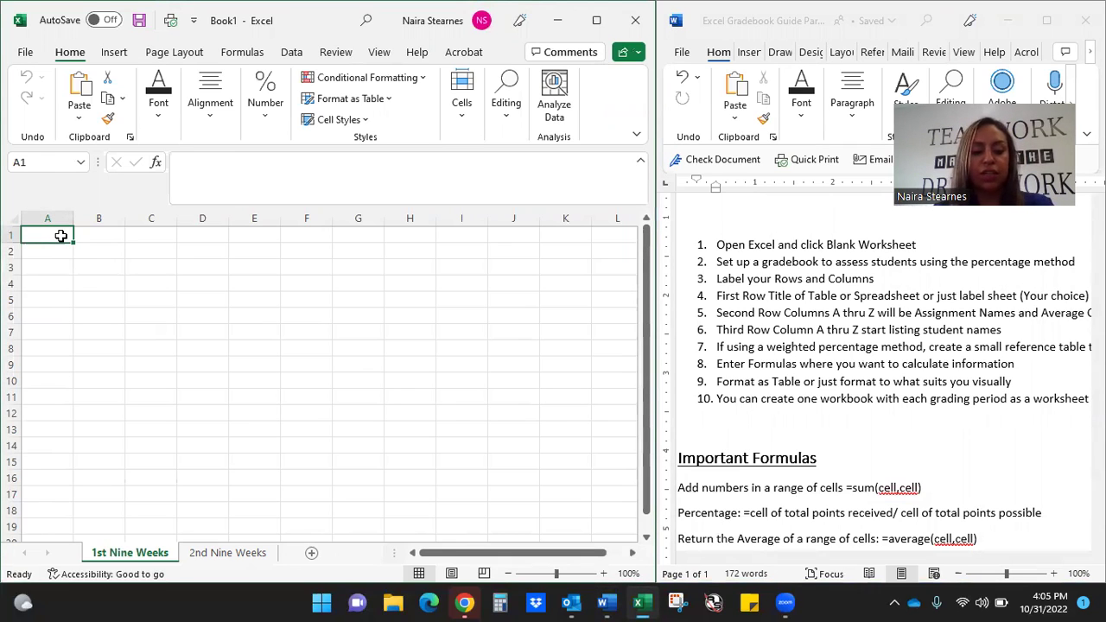
type("First ")
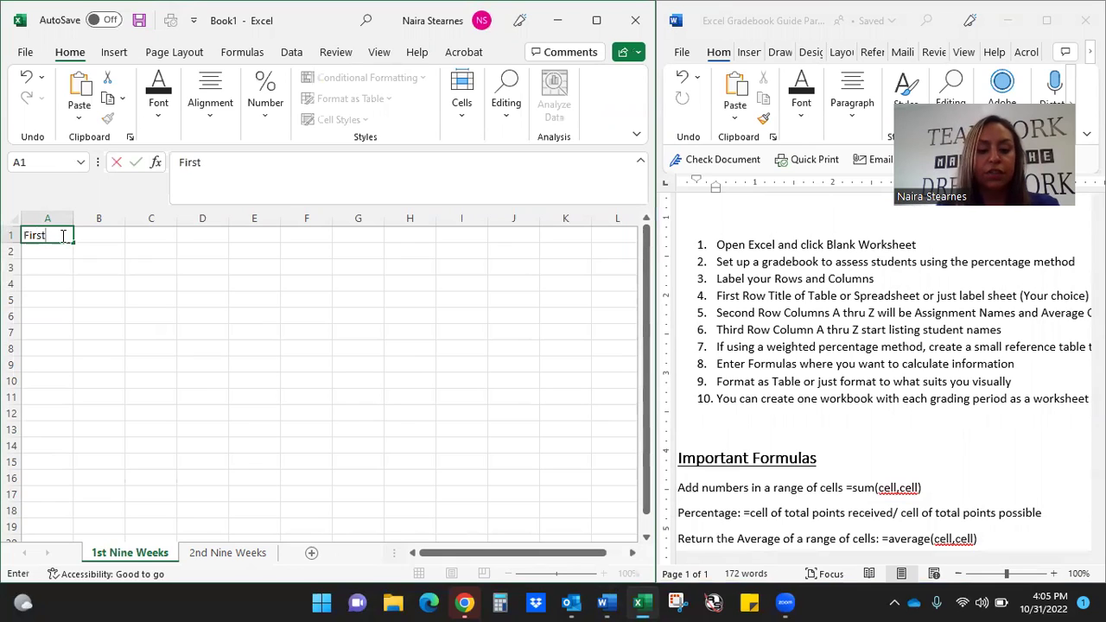
type("9 W")
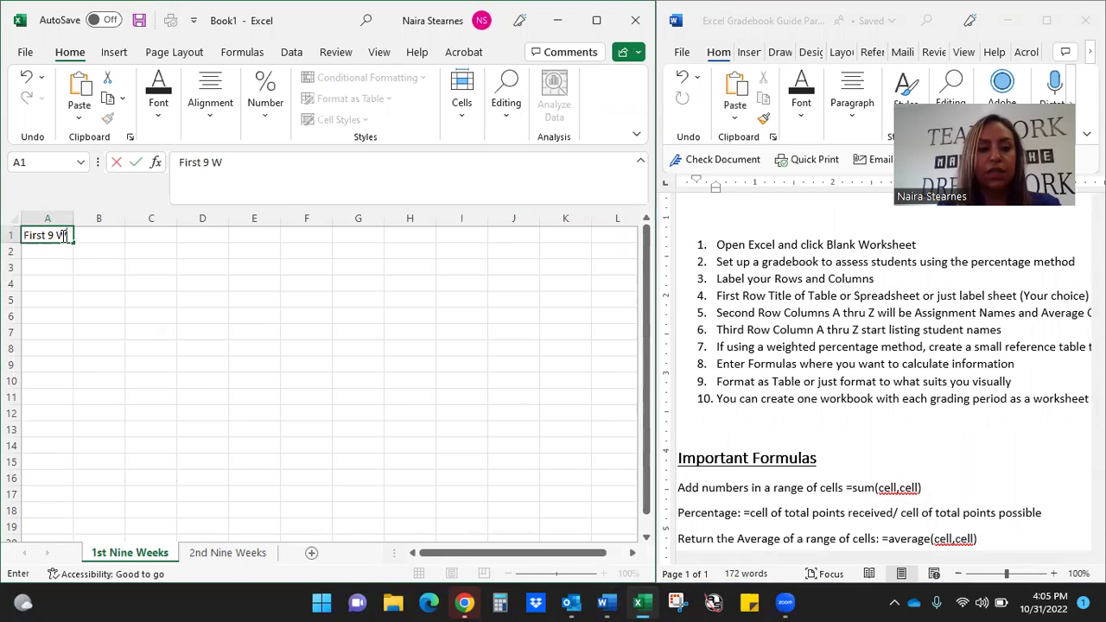
type("eeks Gradi")
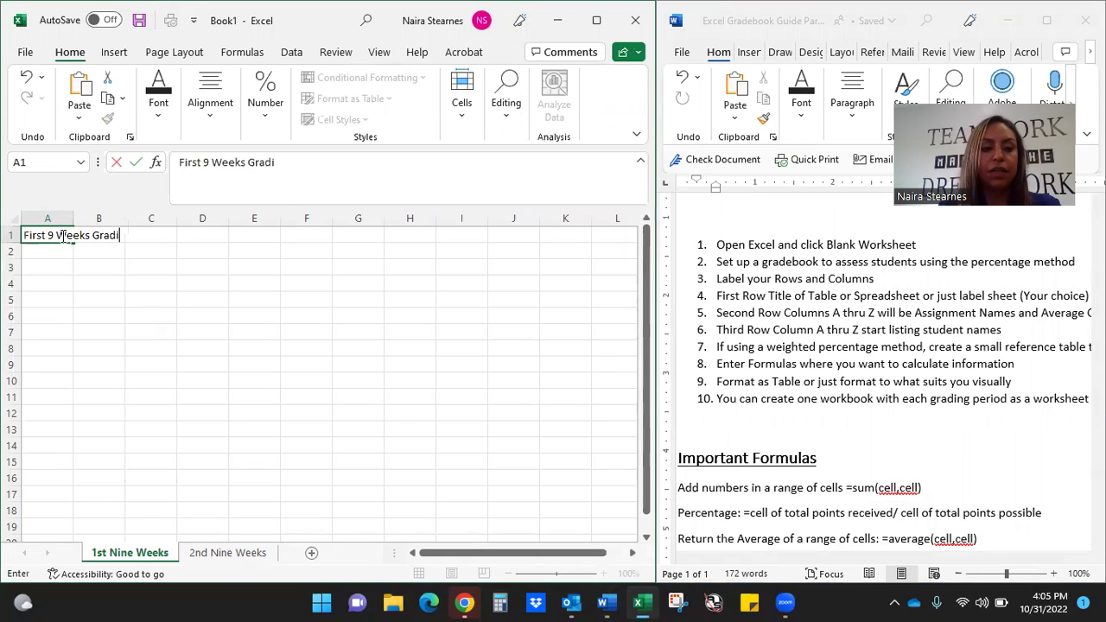
type("ng Period")
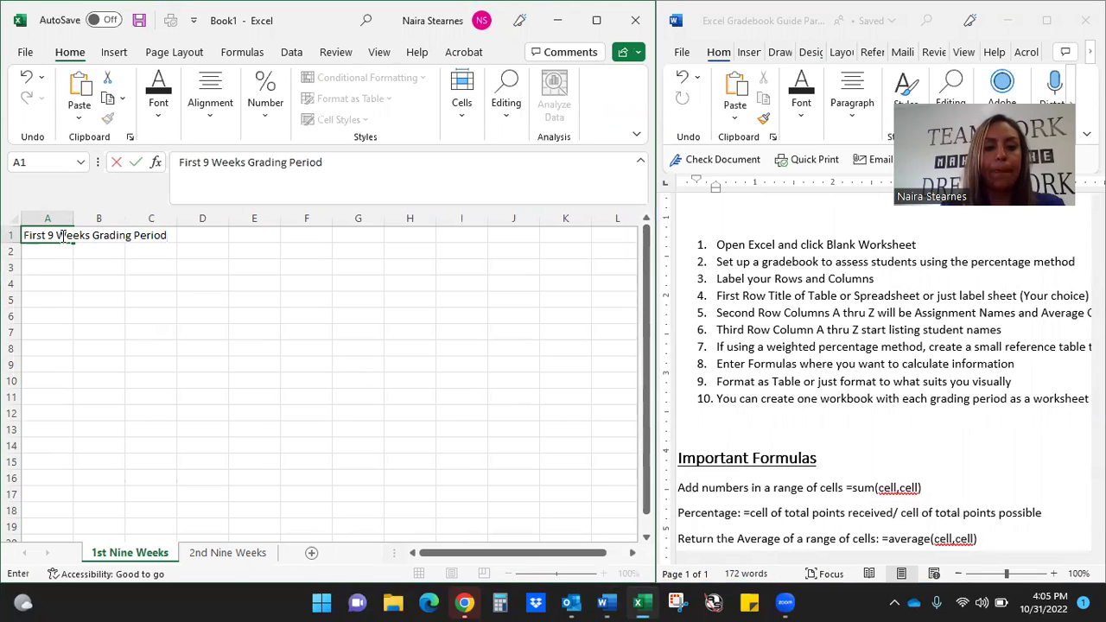
left_click(134, 255)
Merge and center the title across cells A1 through I1
left_click_drag(29, 234, 444, 229)
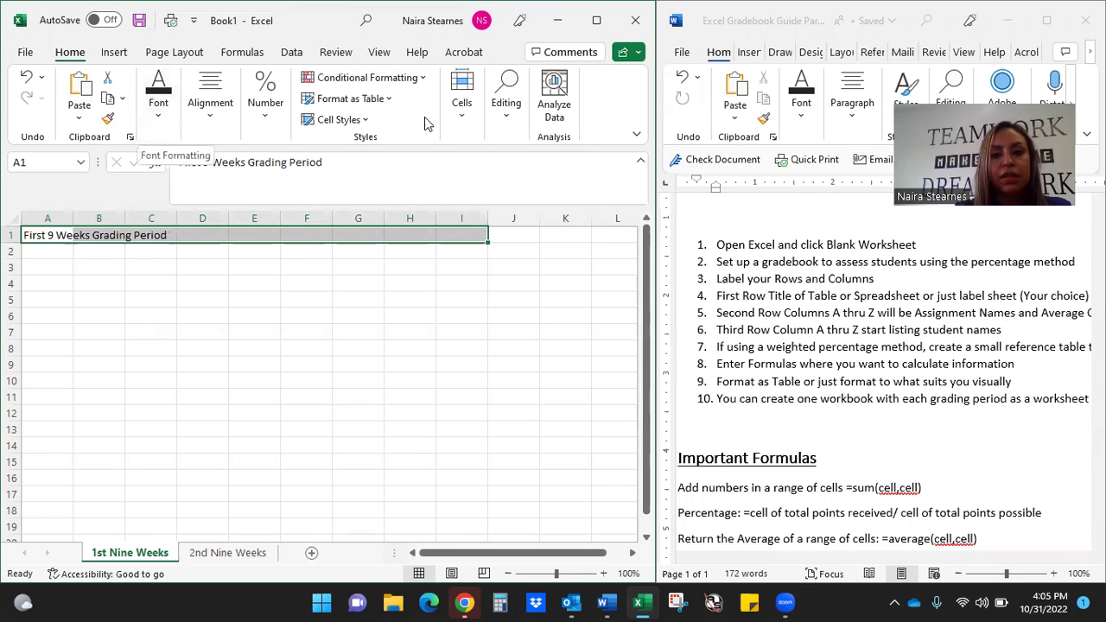
mouse_move(595, 21)
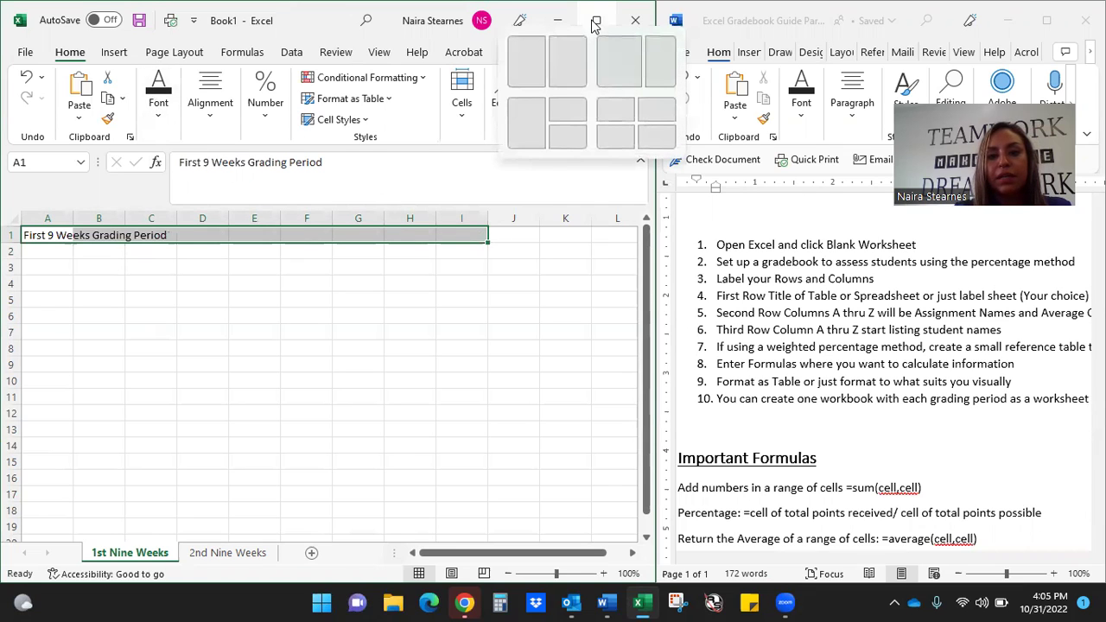
left_click_drag(658, 342, 750, 341)
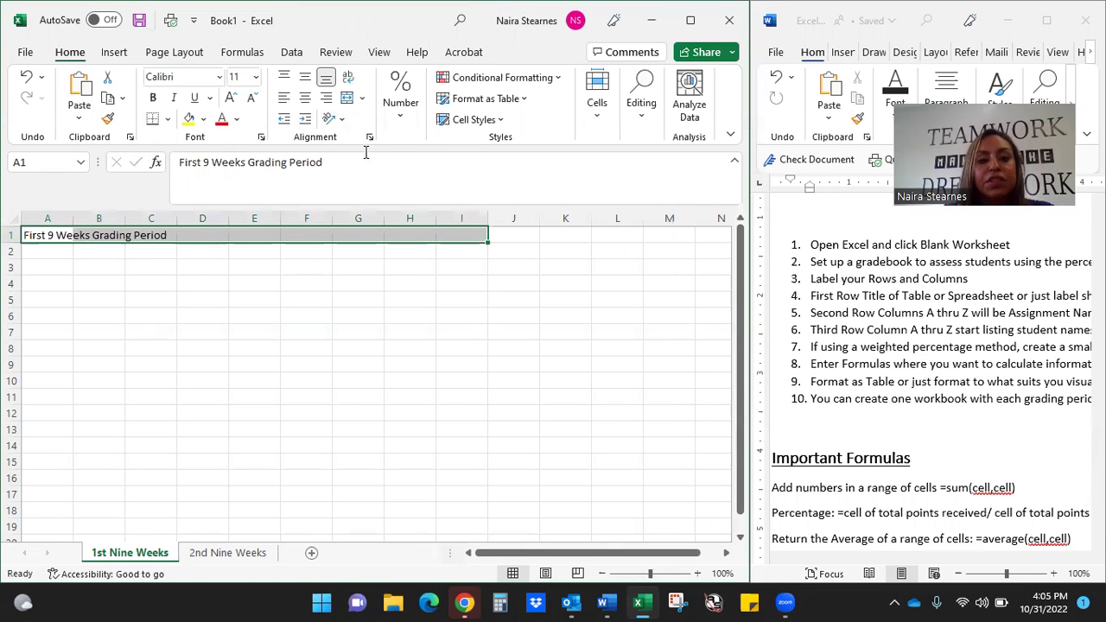
left_click(364, 101)
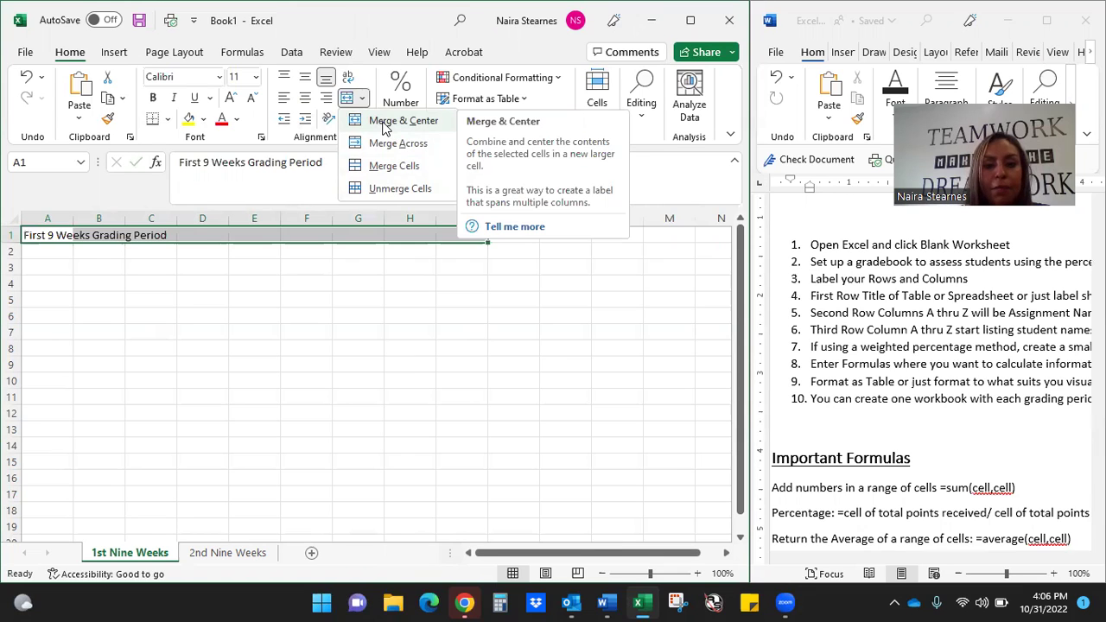
left_click(385, 123)
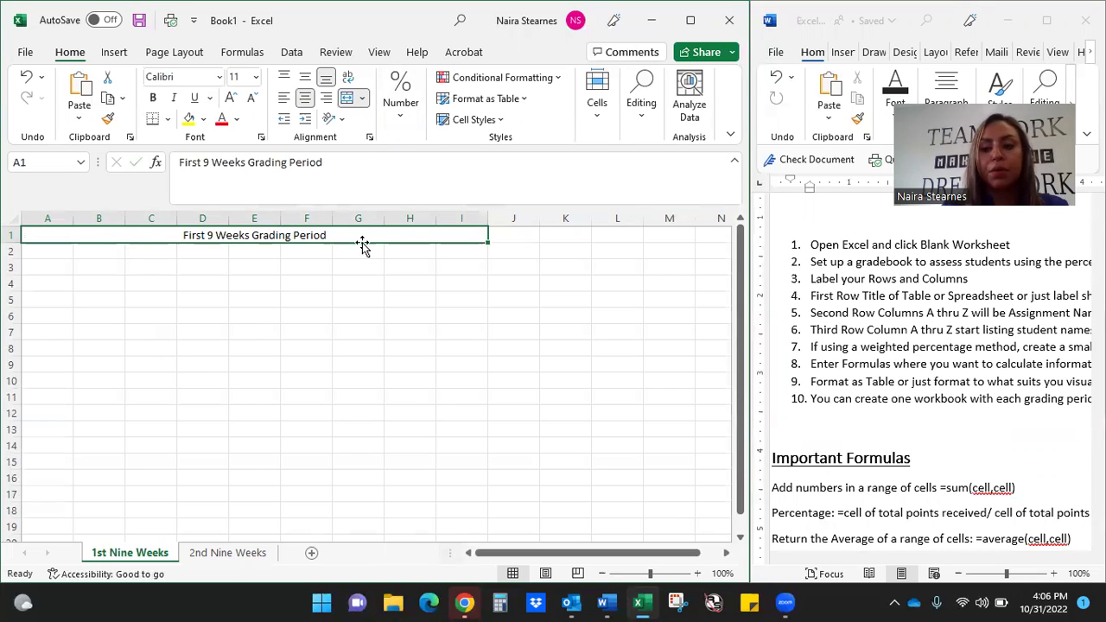
Enter the row 2 headers "Assignments", "HW1" and "HW 2" in cells A2 through C2
left_click(57, 250)
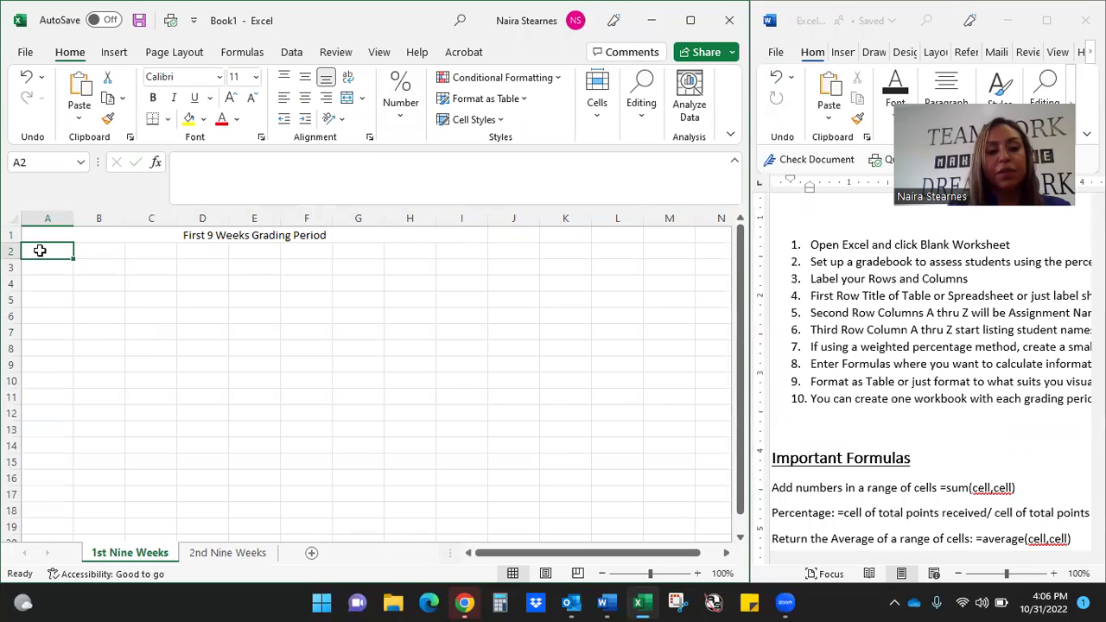
type("As")
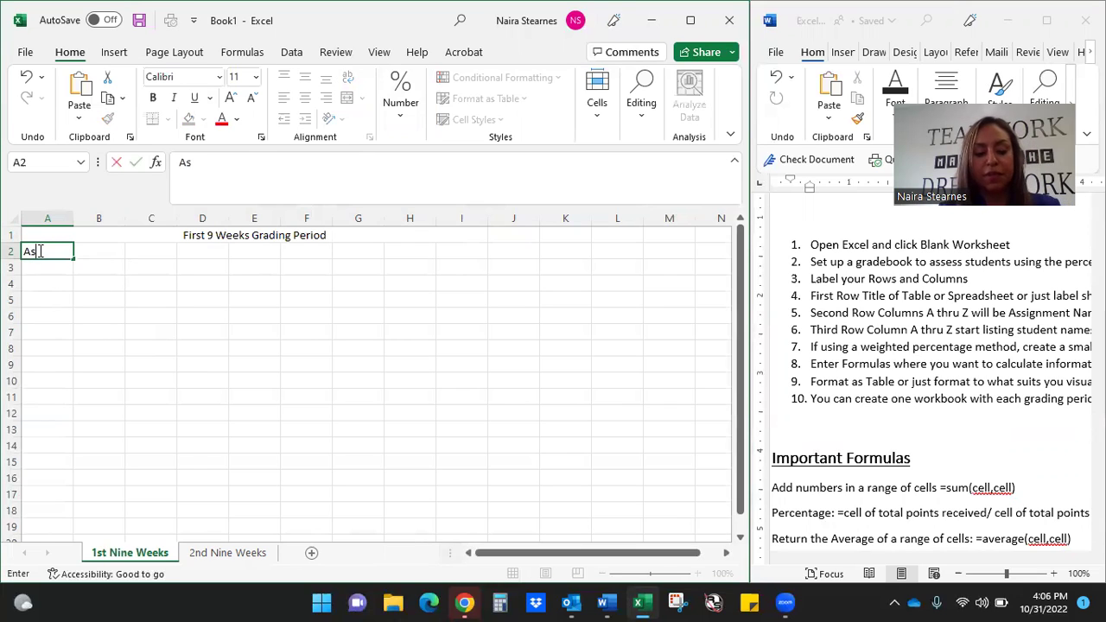
type("signments")
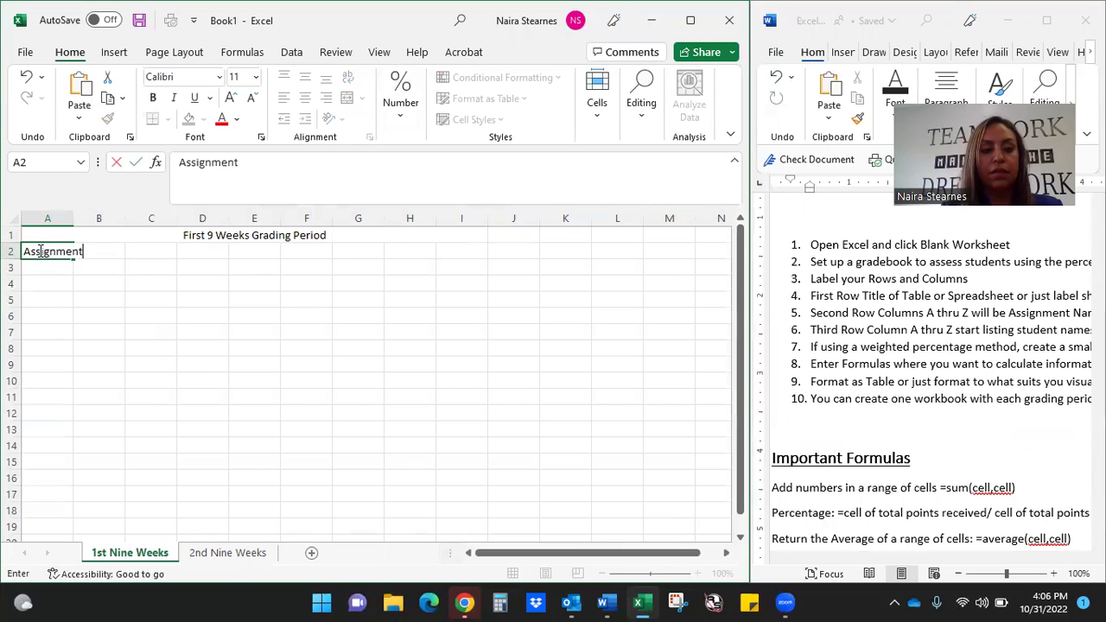
key("Tab")
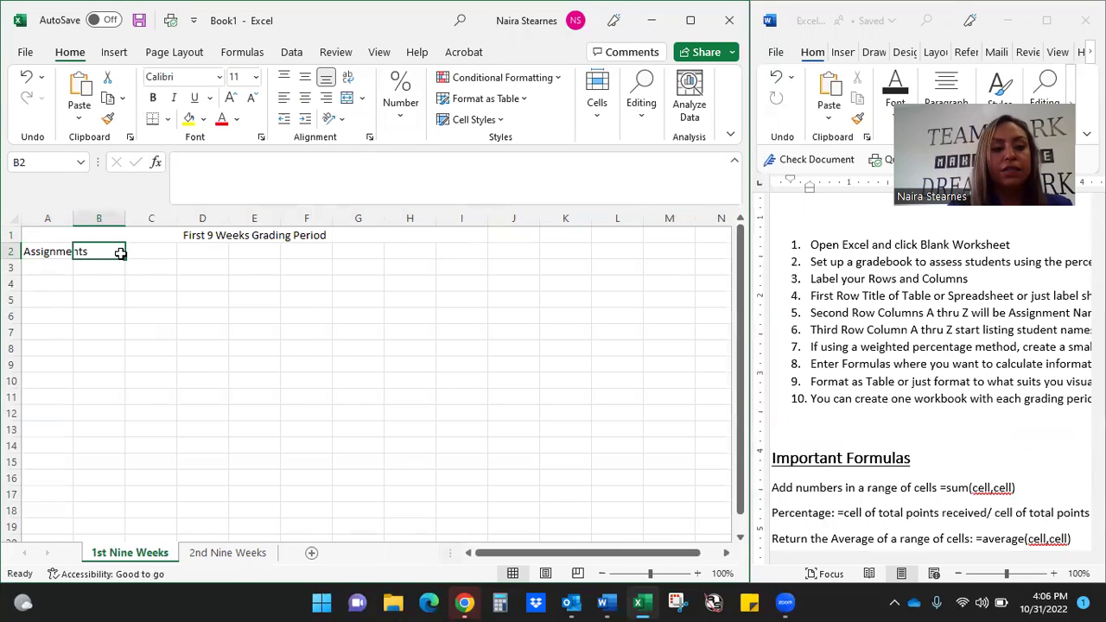
type("HW1")
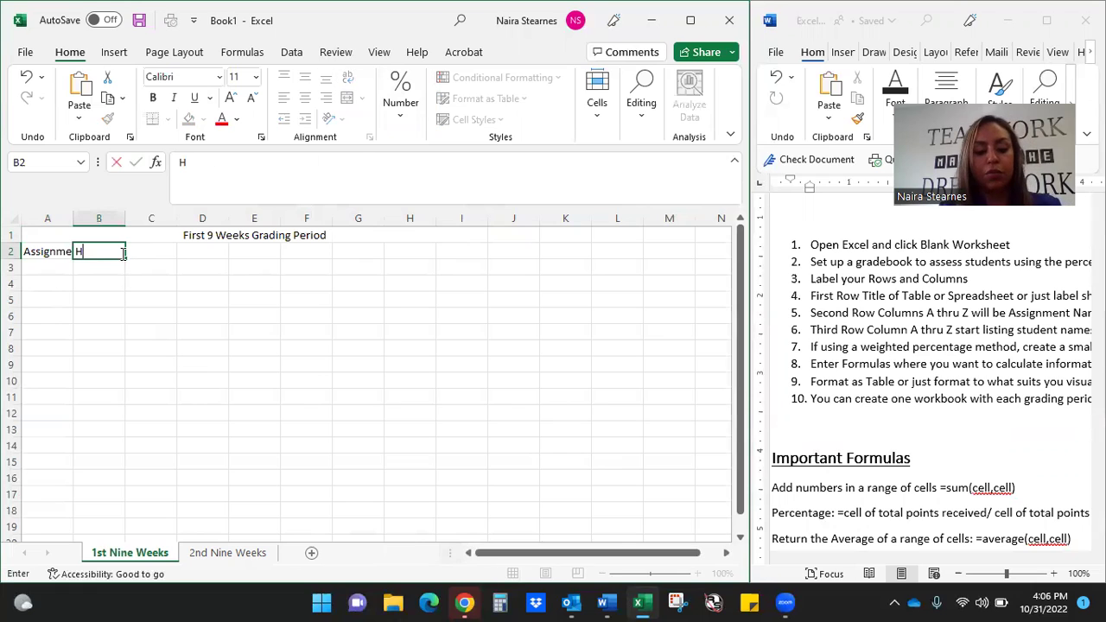
key("Tab")
type("HW 2")
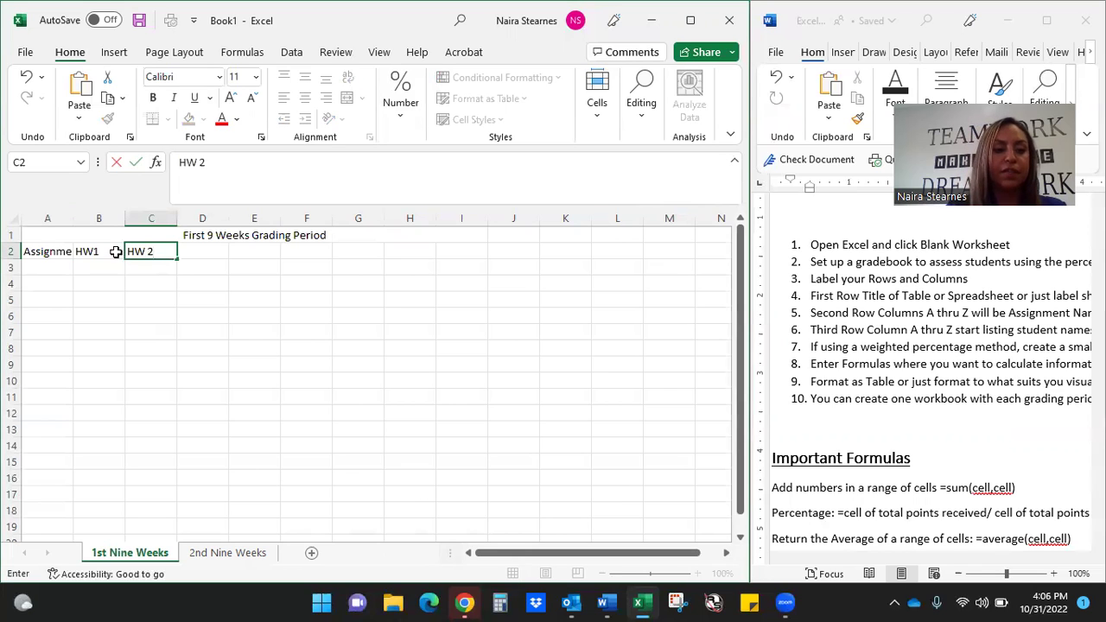
Change the first homework header in cell B2 to "HW 2"
left_click(110, 250)
double_click(110, 251)
key("BackSpace")
type("2")
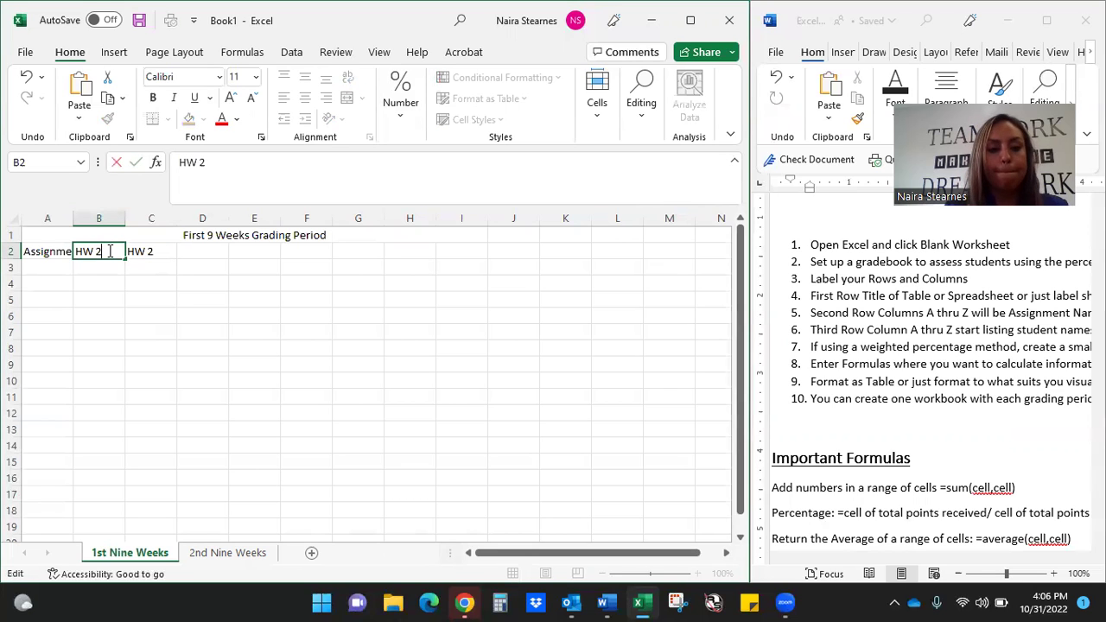
Enter the homework average header "HW Avg" in cell D2
left_click(202, 251)
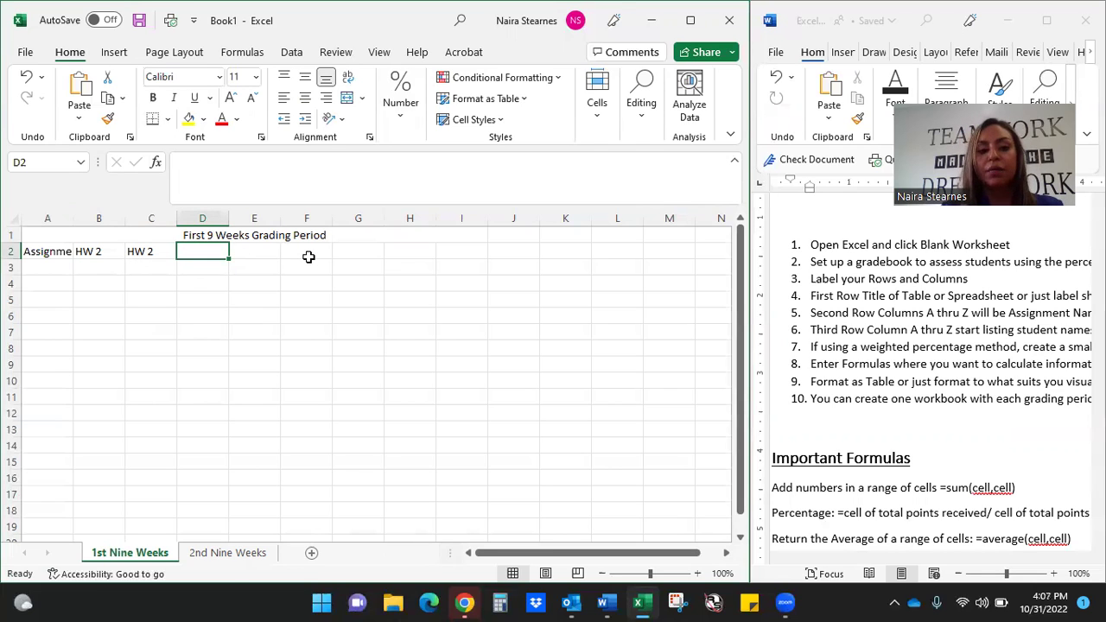
type("Av")
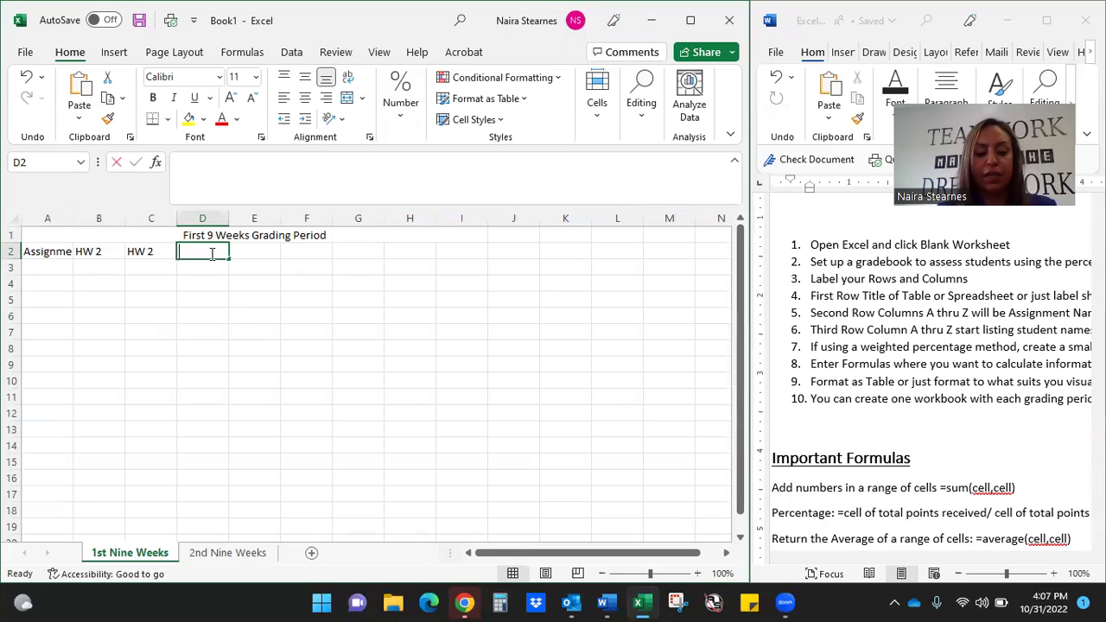
type("era")
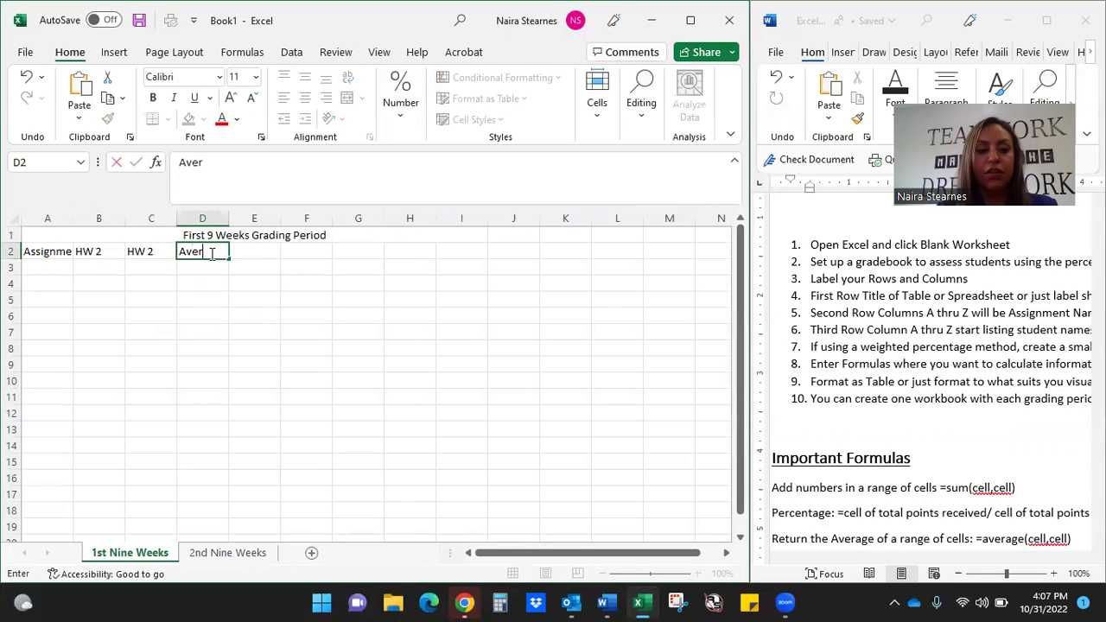
key("BackSpace")
key("BackSpace")
key("BackSpace")
key("BackSpace")
key("BackSpace")
type("HW Avg")
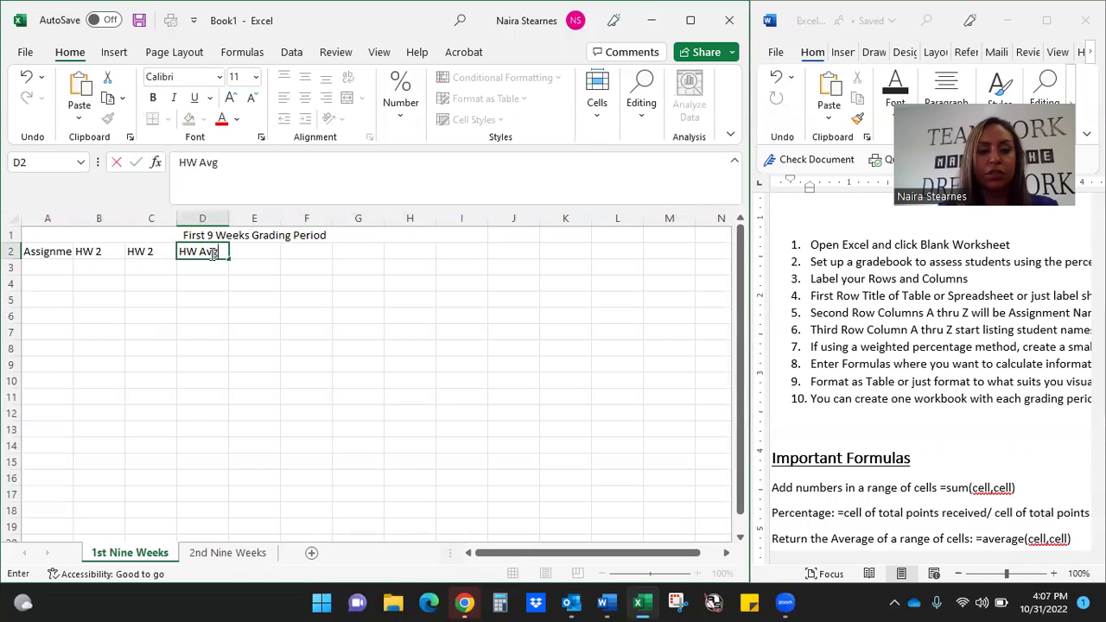
Enter the headers "Quiz 1", "Quiz 2" and "Quiz Avg" in cells E2 through G2
key("Tab")
type("Quiz 1")
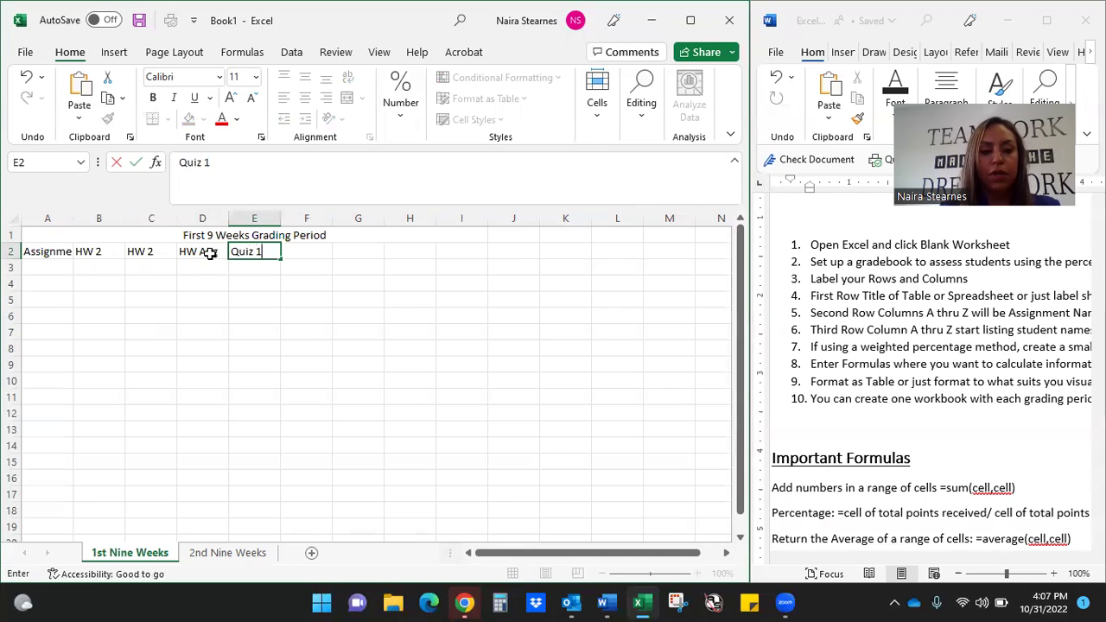
key("Tab")
type("Quiz ")
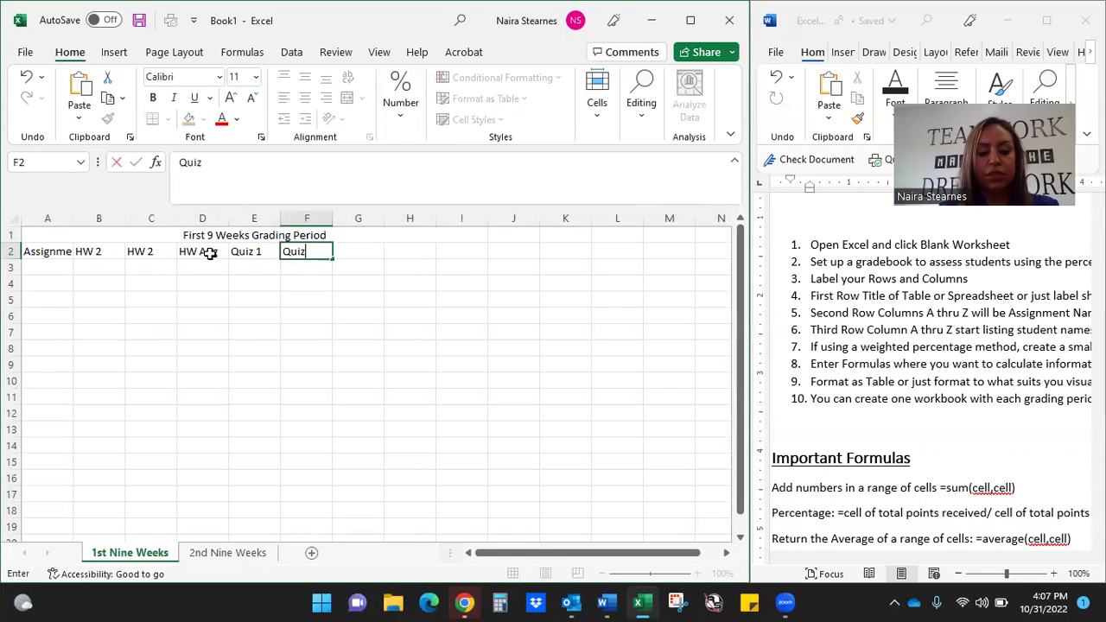
type("2")
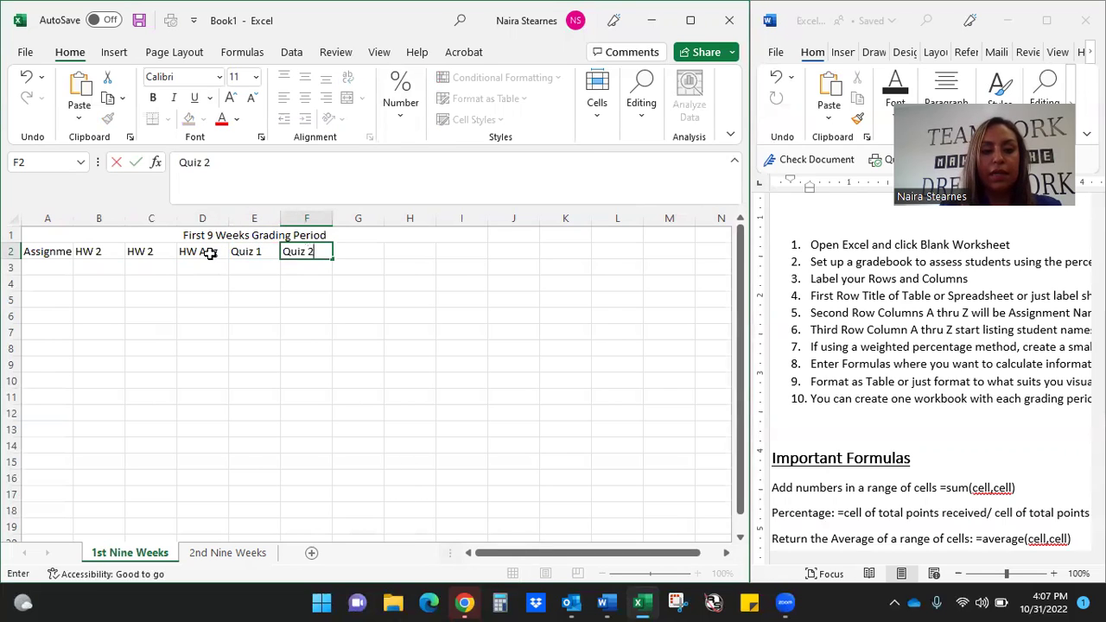
key("Tab")
type("Av")
key("BackSpace")
key("BackSpace")
type("Qu")
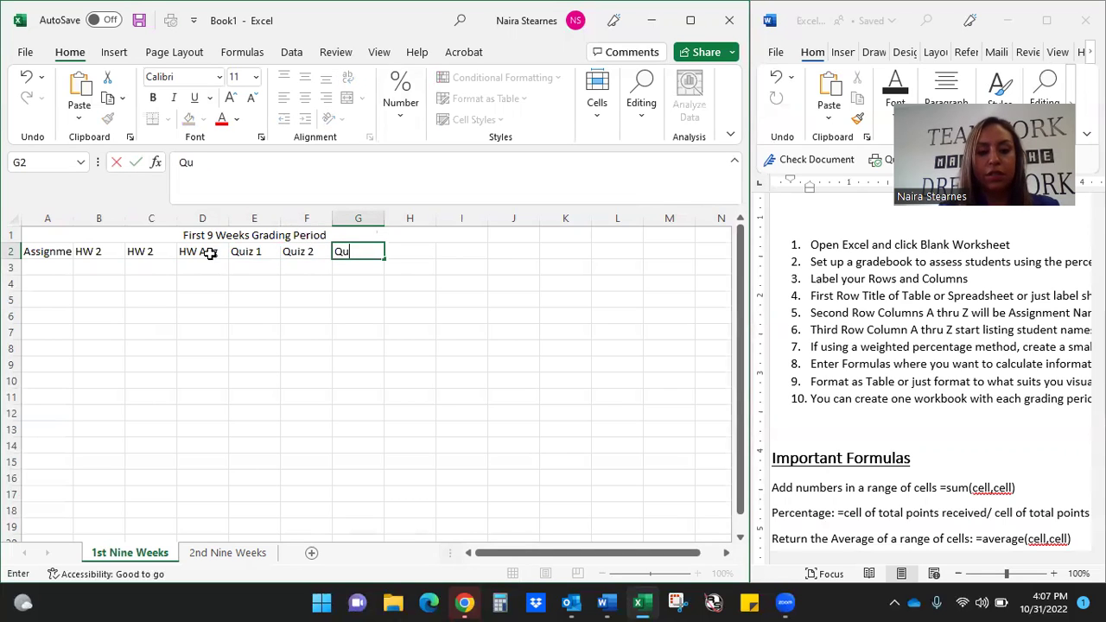
type("iz Av")
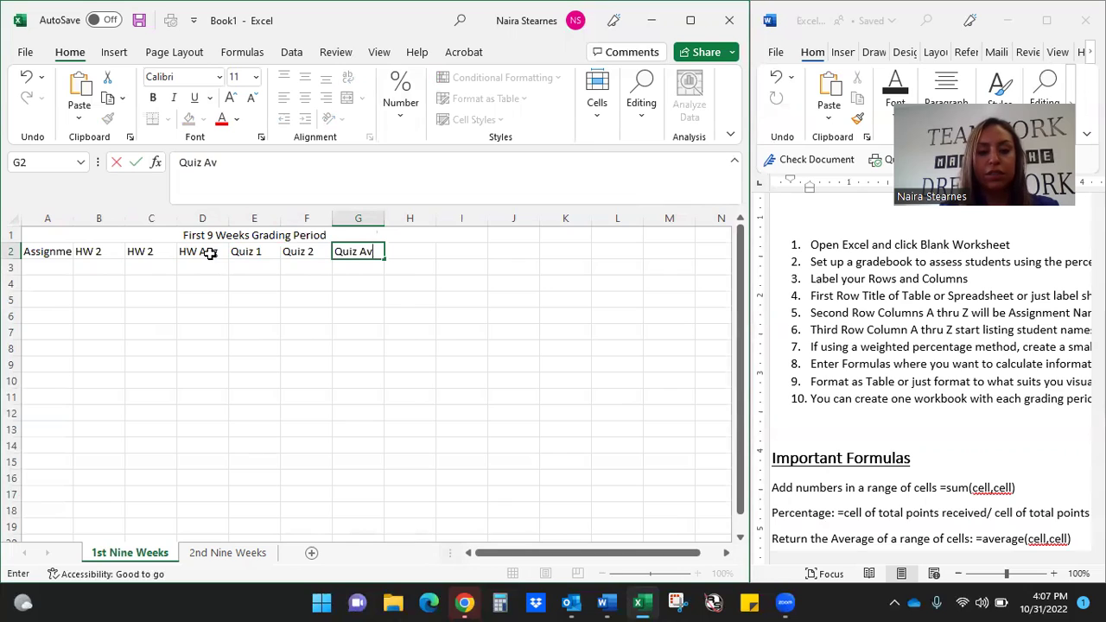
type("g")
Enter the headers "Test 1", "Test 2" and "Participation" in cells H2 through J2
key("Tab")
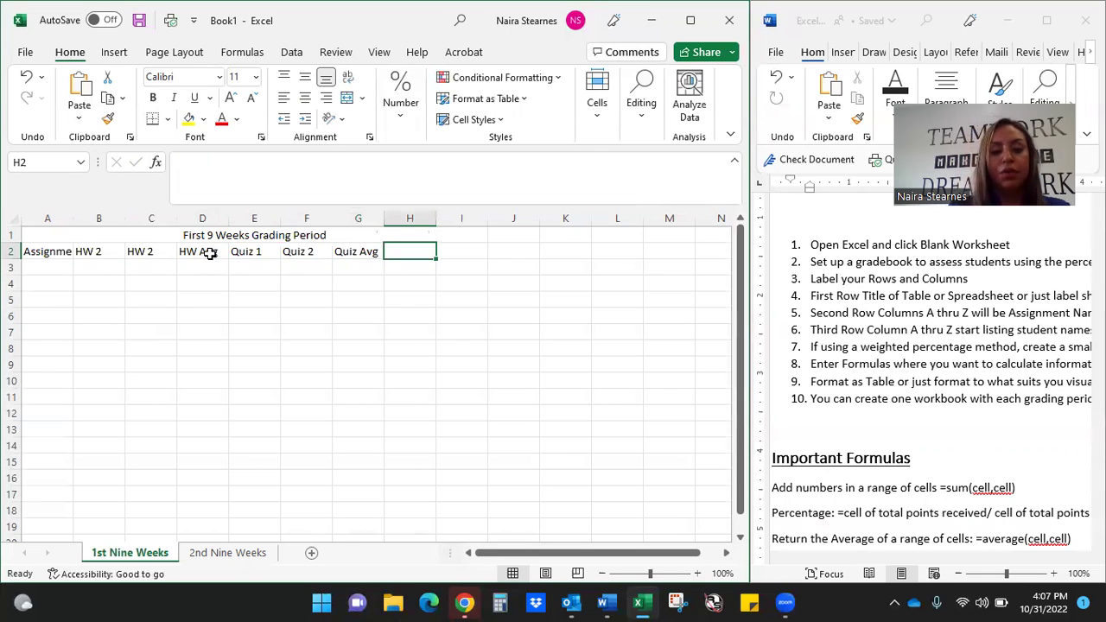
type("Test 1")
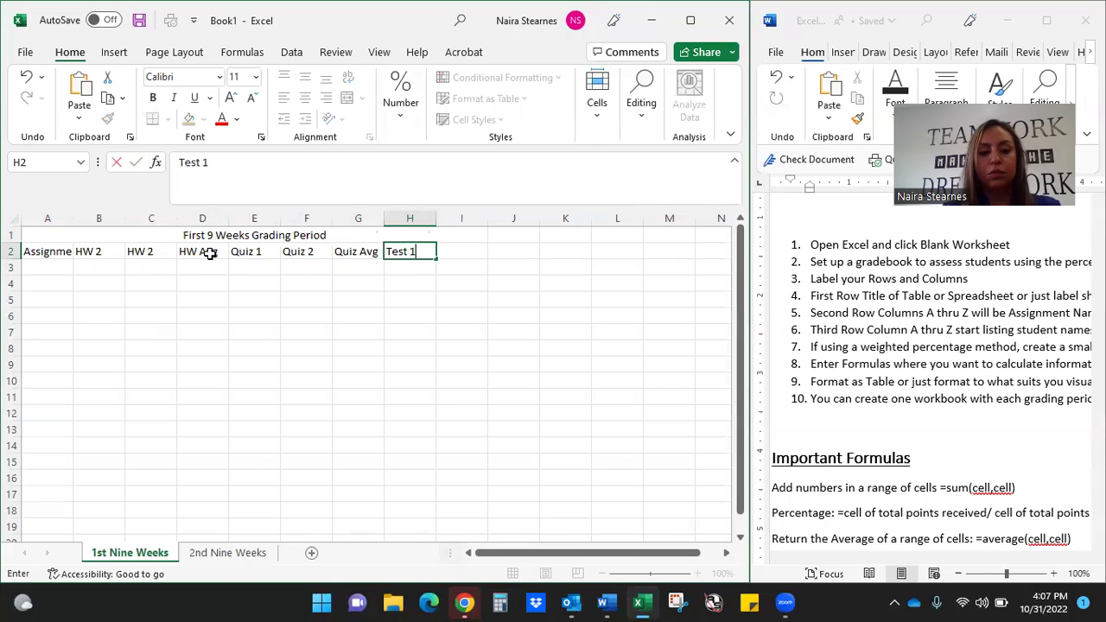
key("Tab")
type("Test 2")
key("Tab")
type("Pa")
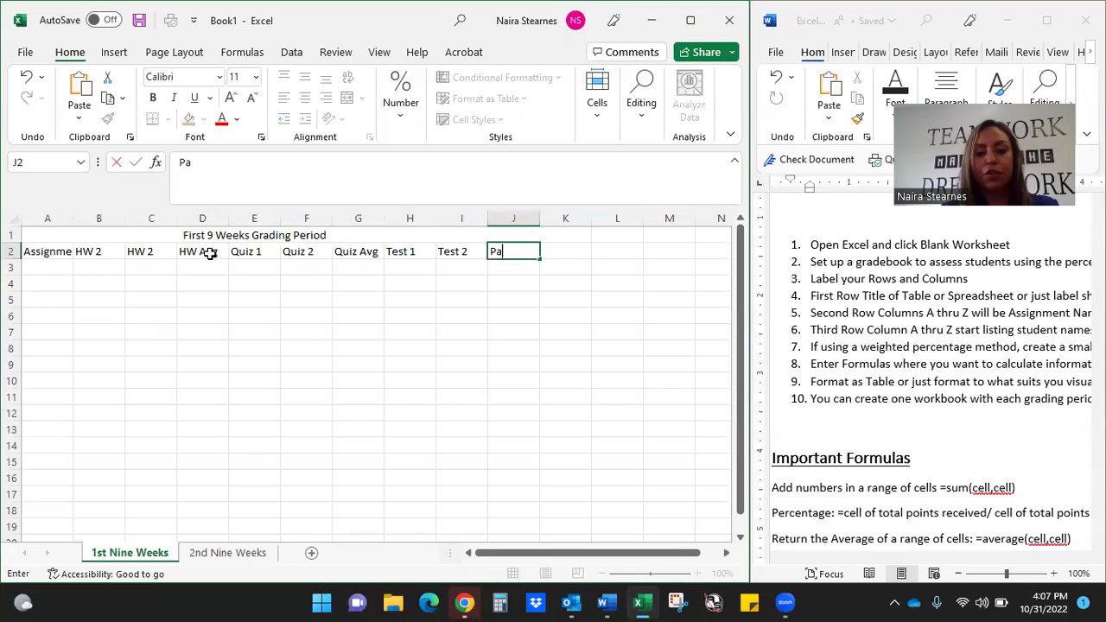
type("rticipation")
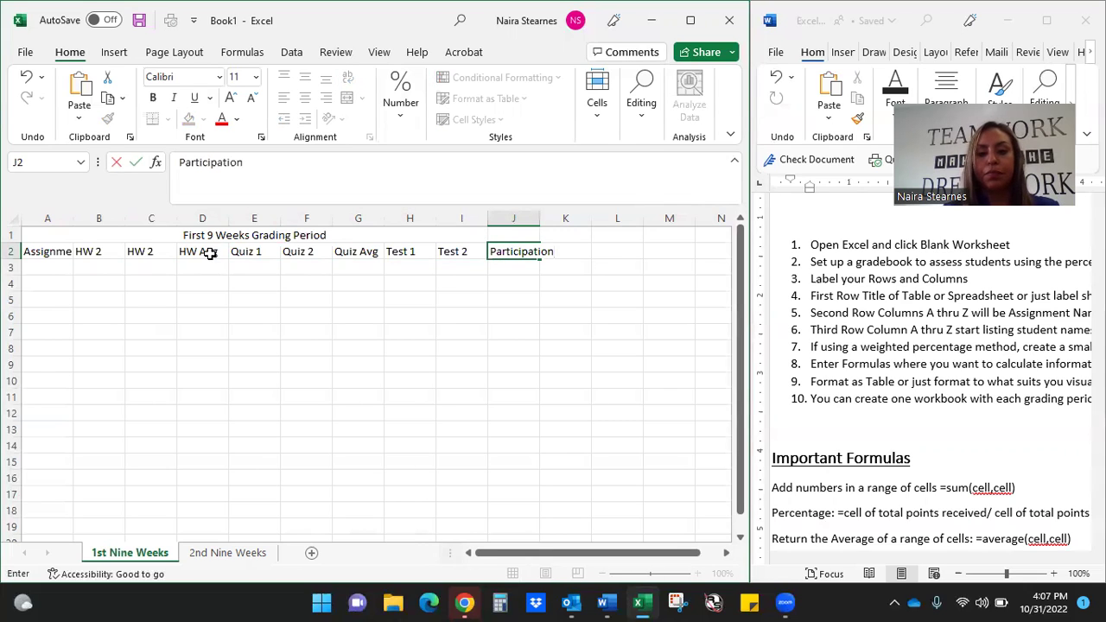
key("Tab")
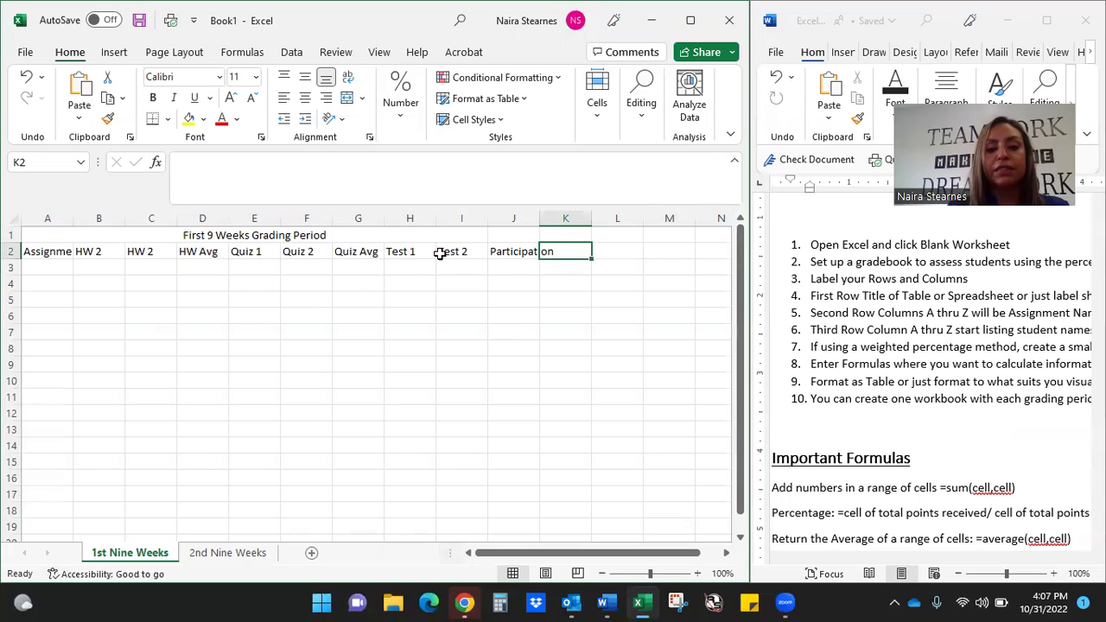
Insert a column before the Participation column and give it the header "Test Avg" in cell J2
left_click(515, 218)
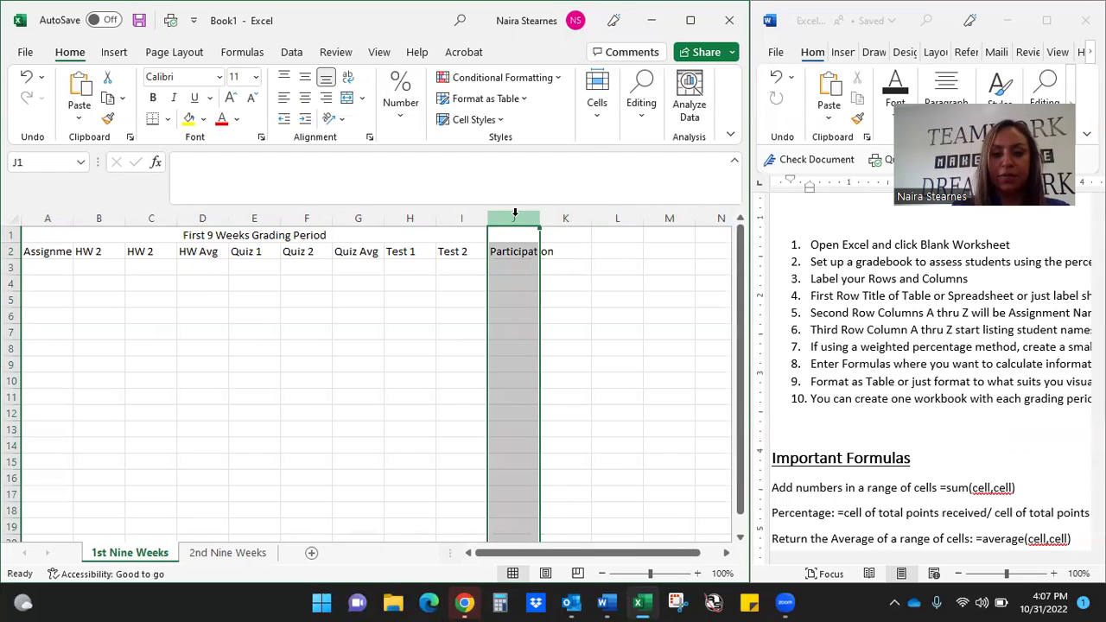
right_click(516, 217)
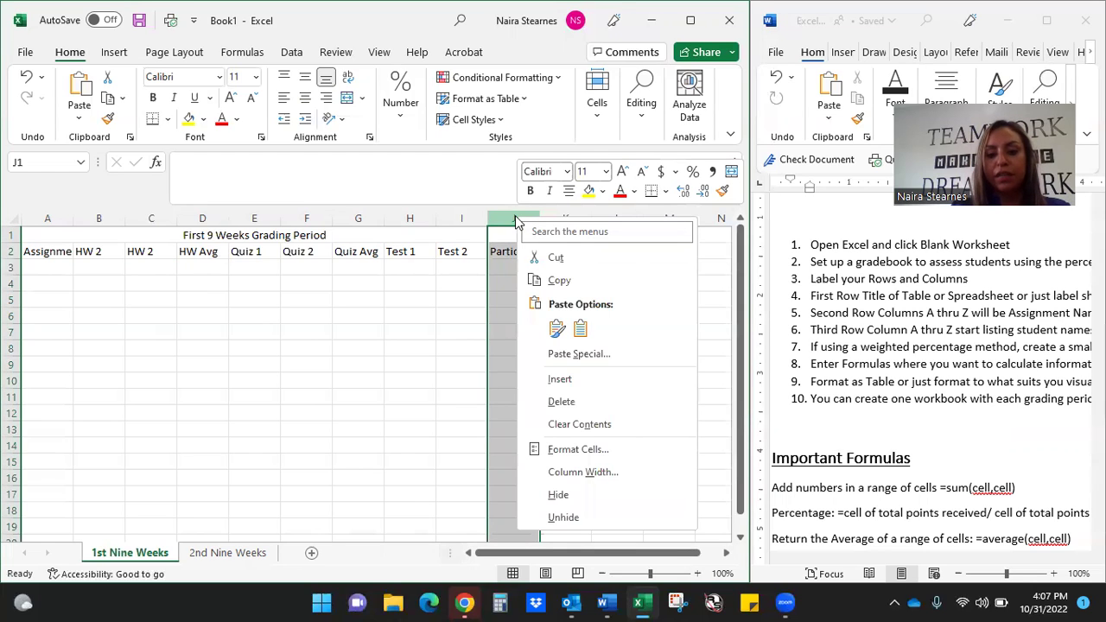
left_click(545, 381)
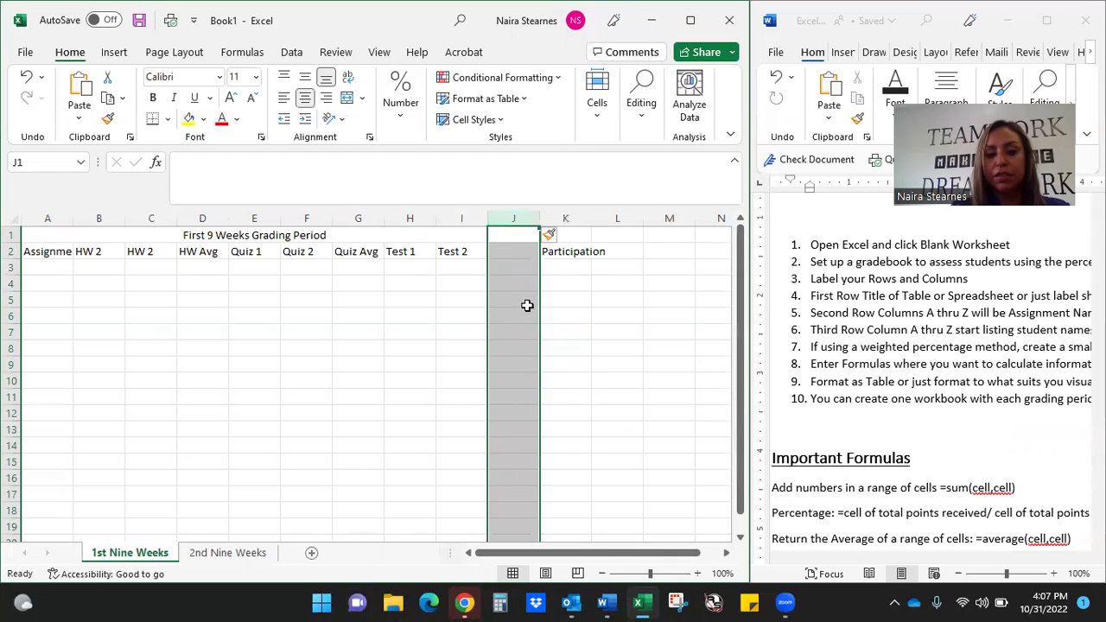
left_click(510, 259)
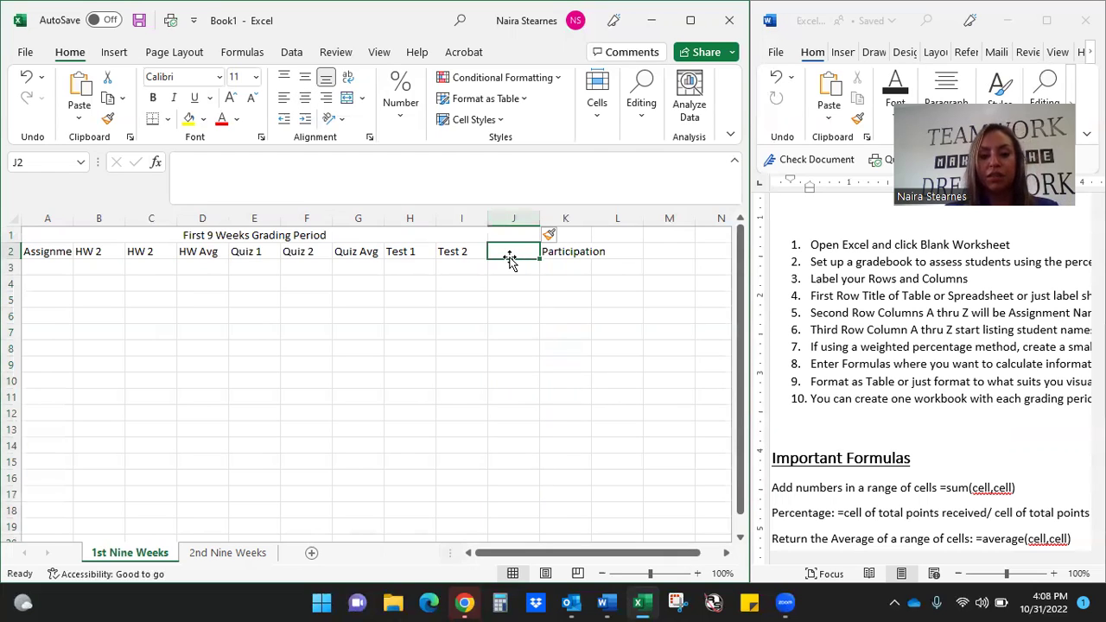
type("Tes")
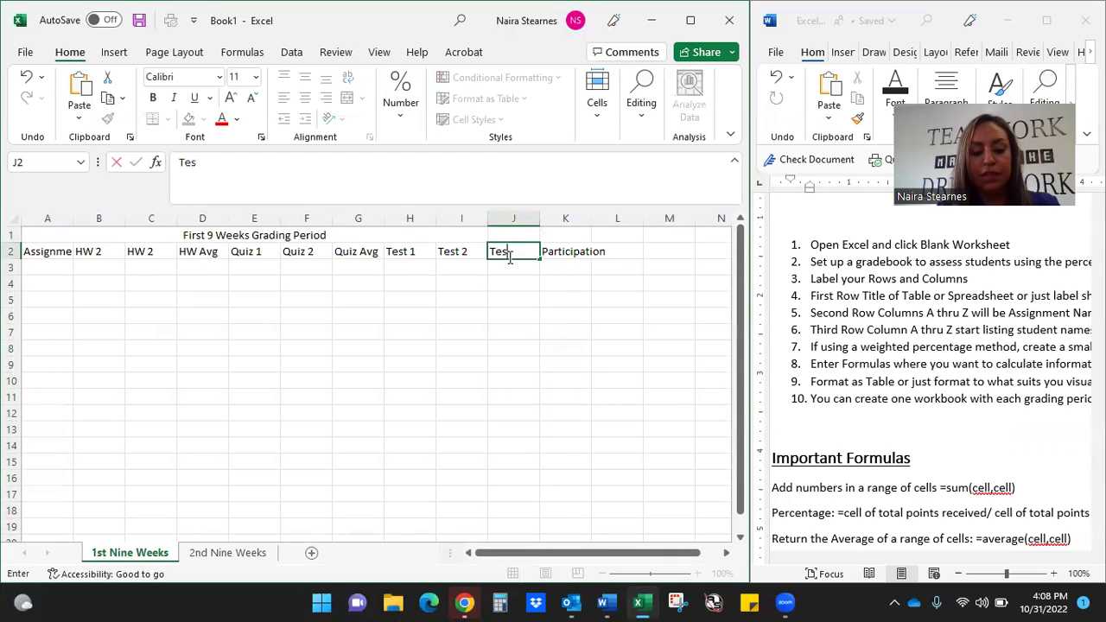
type("t Avg")
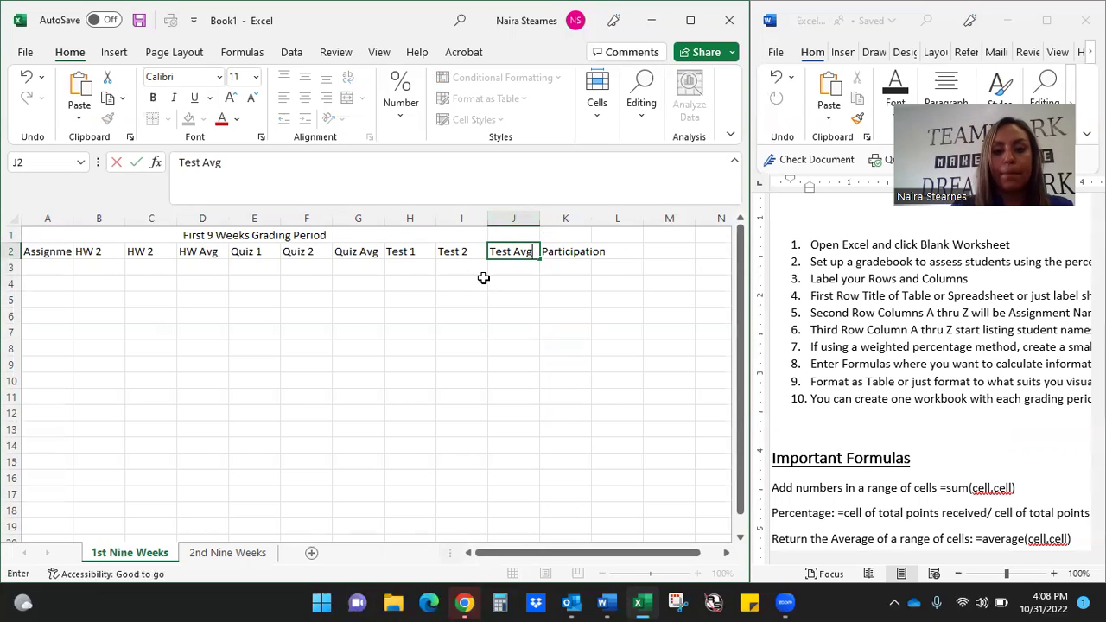
left_click(481, 283)
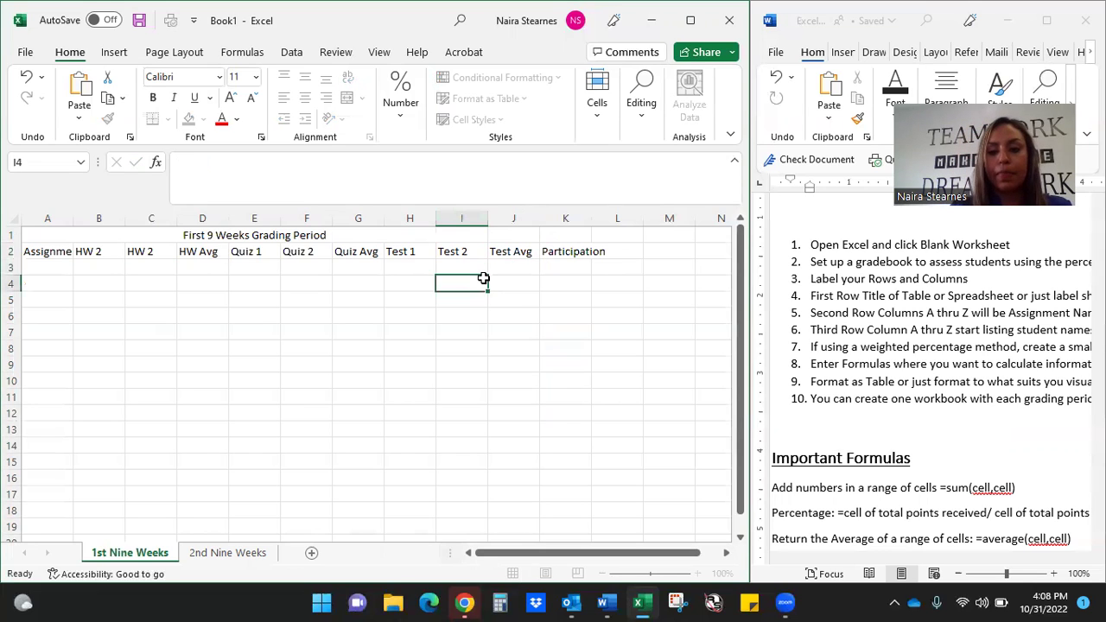
List the students "Duck, Donald", "Prescott, Dak", "Jordan, Michael" and "Mouse, Mickey" in cells A3 through A6
left_click(44, 267)
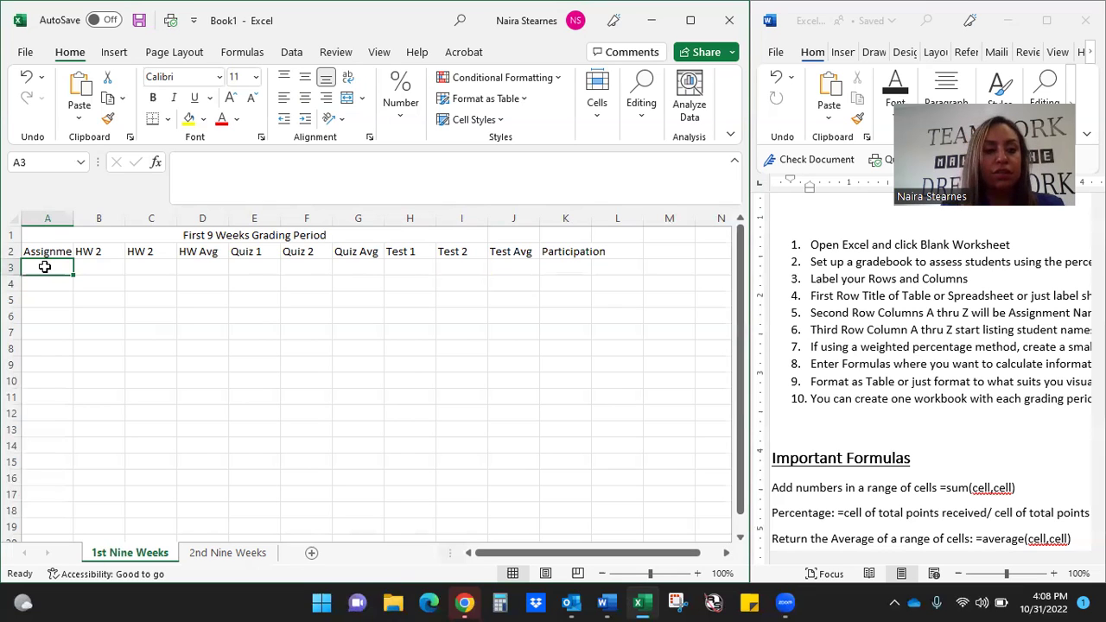
type("Duck, Donald")
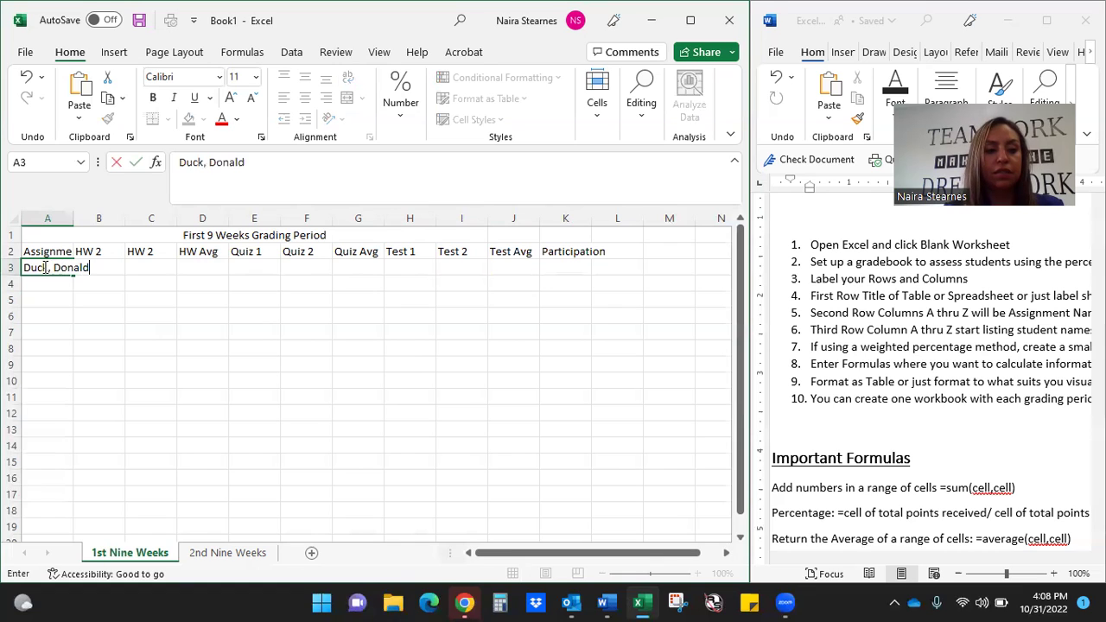
key("Return")
type("Prescott, Dak")
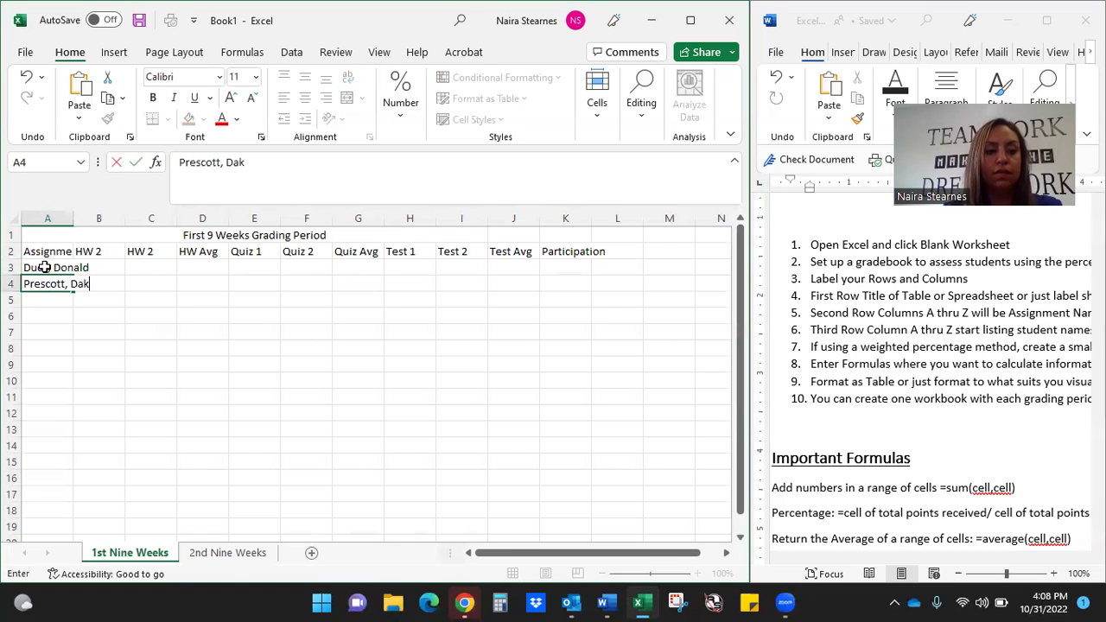
key("Return")
type("Jordan, Michael")
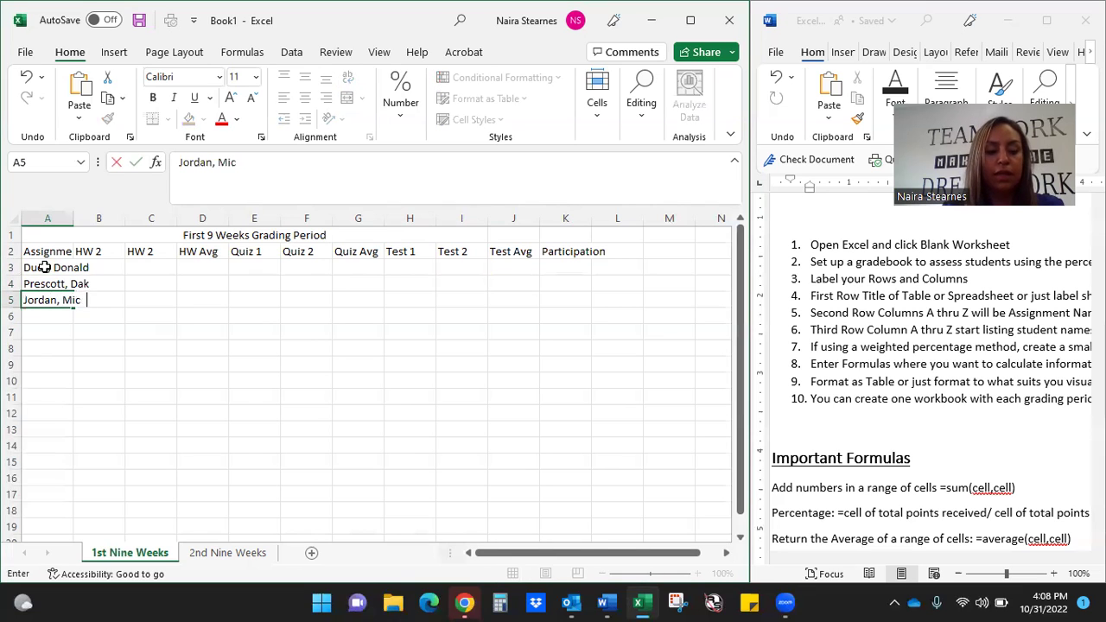
key("Return")
type("Mouse")
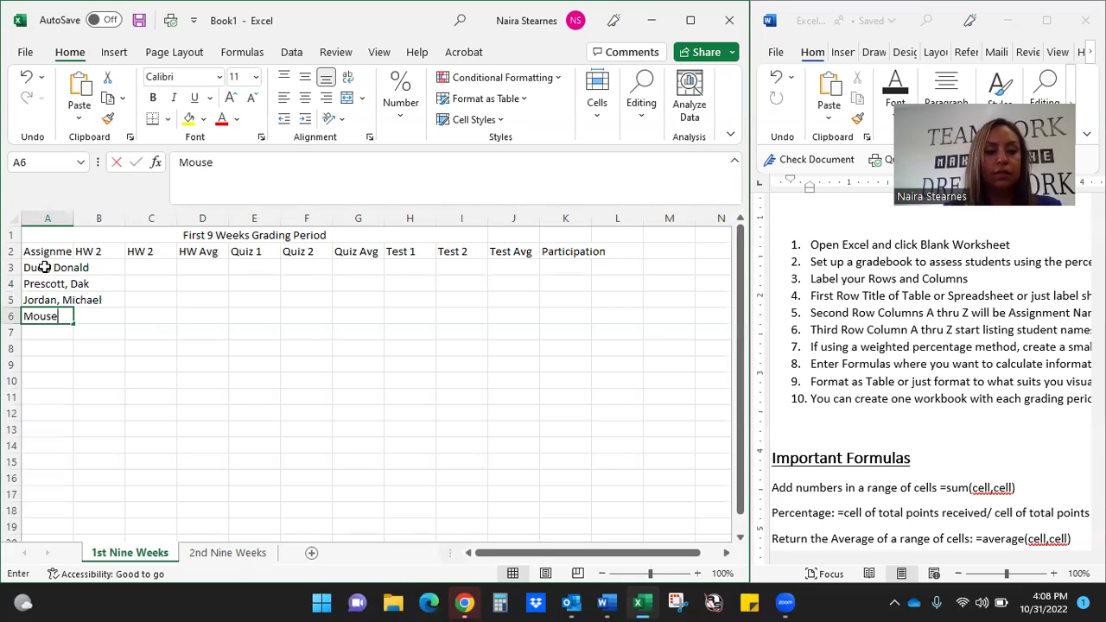
type(", Mickey")
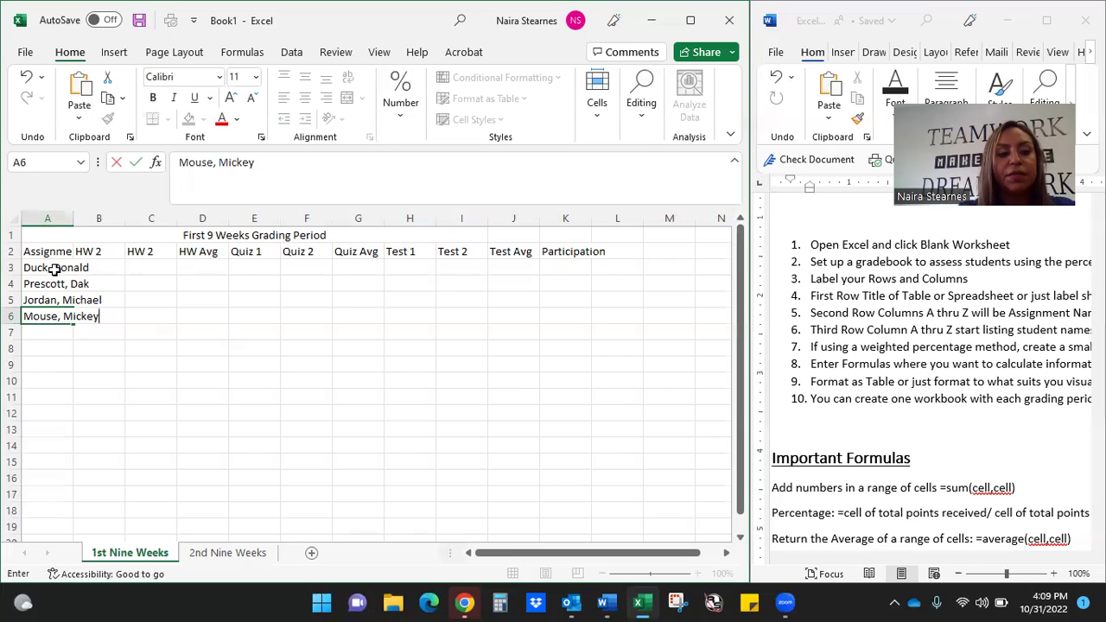
left_click(112, 250)
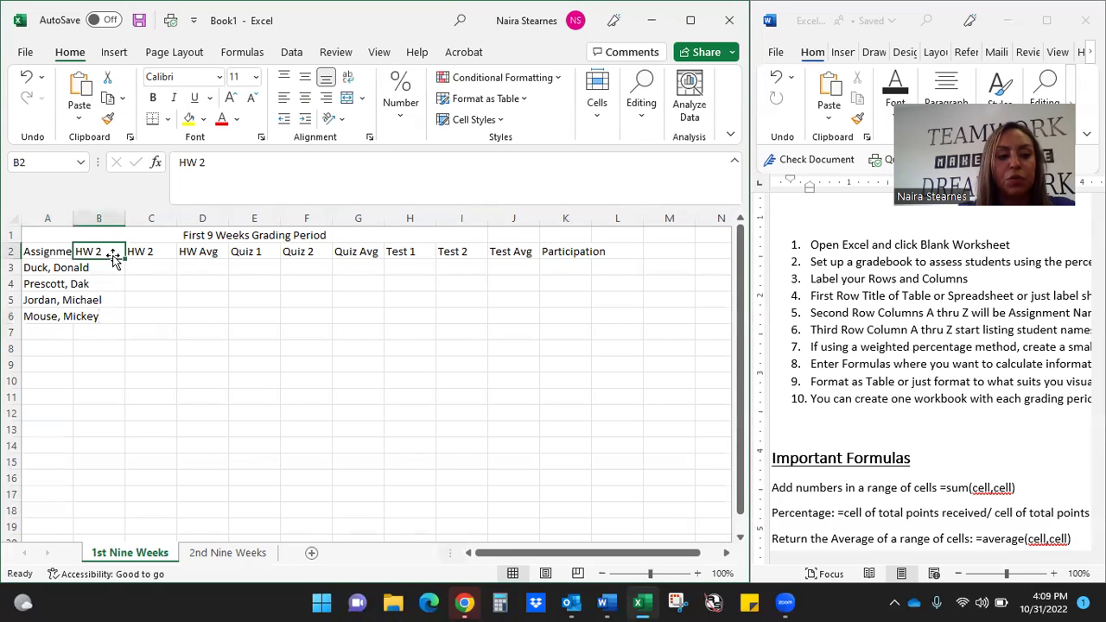
Correct the header in cell B2 to "HW 1" and widen column A to fit the student names
double_click(113, 250)
key("BackSpace")
type("1")
key("Return")
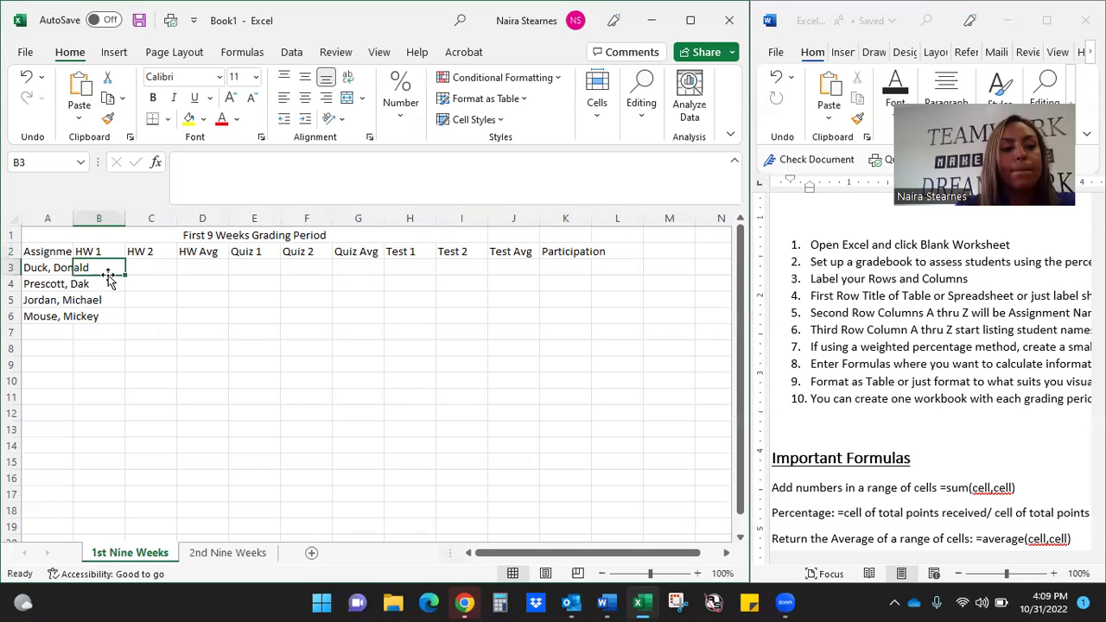
left_click_drag(72, 222, 72, 220)
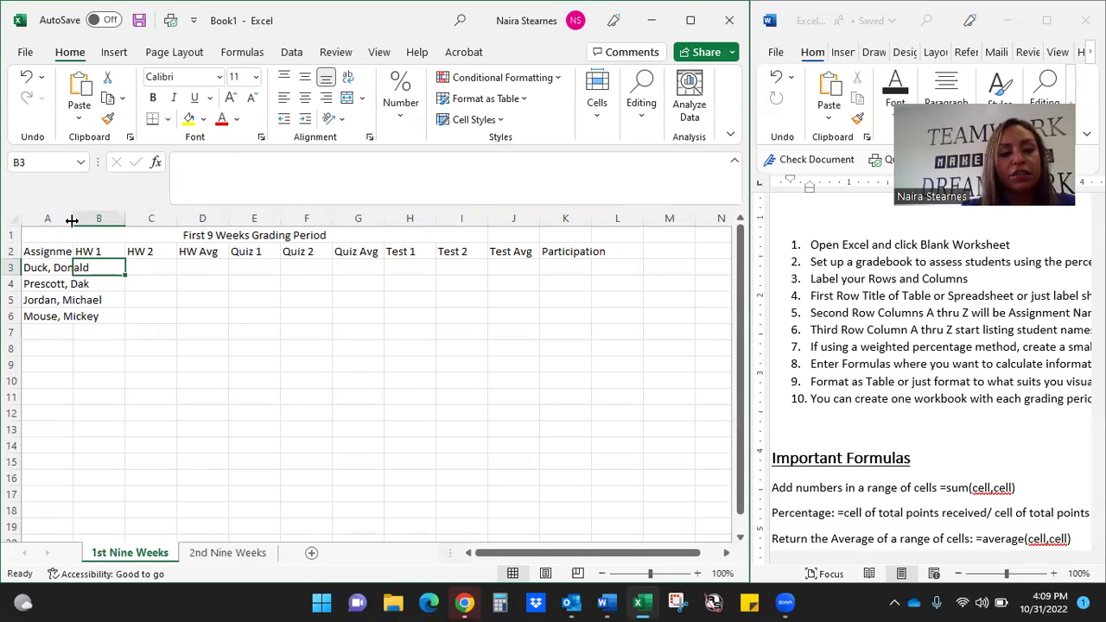
left_click_drag(72, 220, 120, 228)
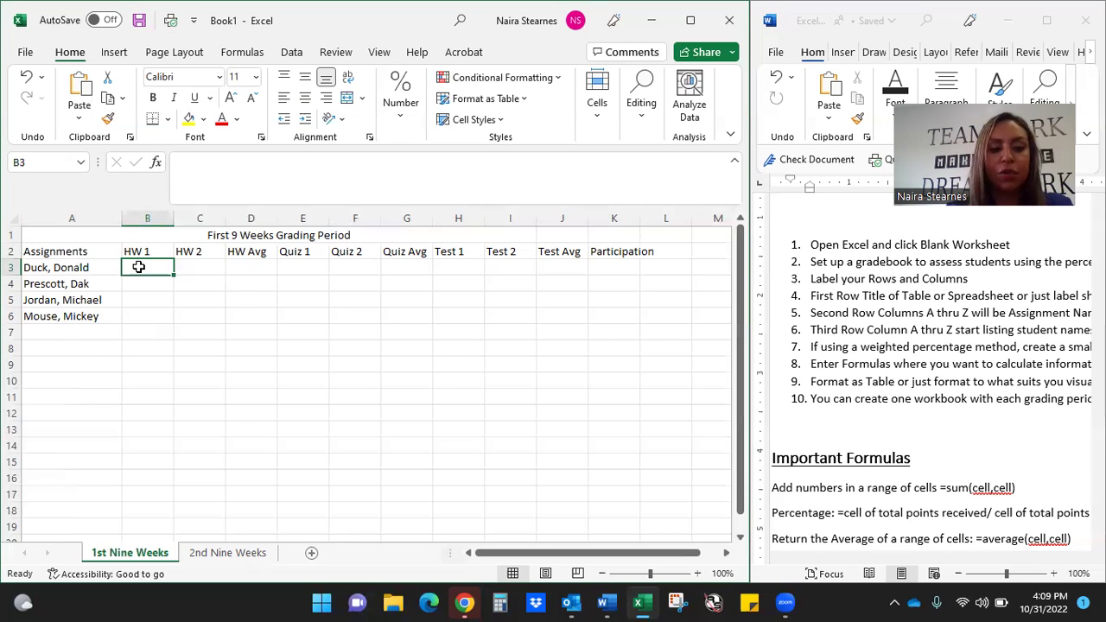
Enter the HW 1 scores 98, 75, 100 and 85 in cells B3 through B6
type("98")
key("Return")
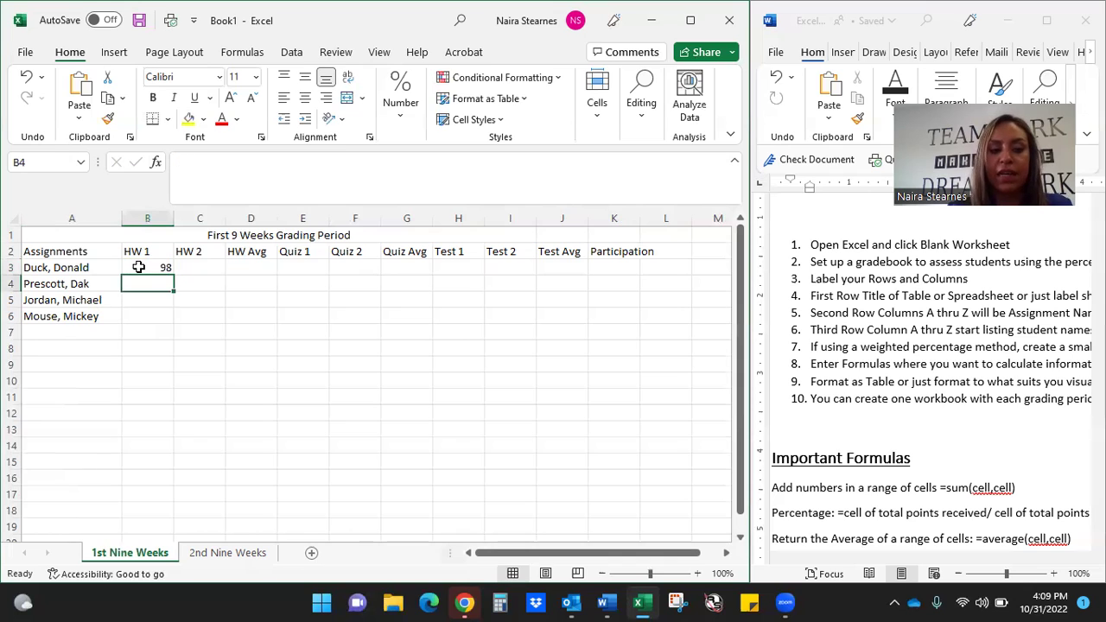
type("75")
key("Return")
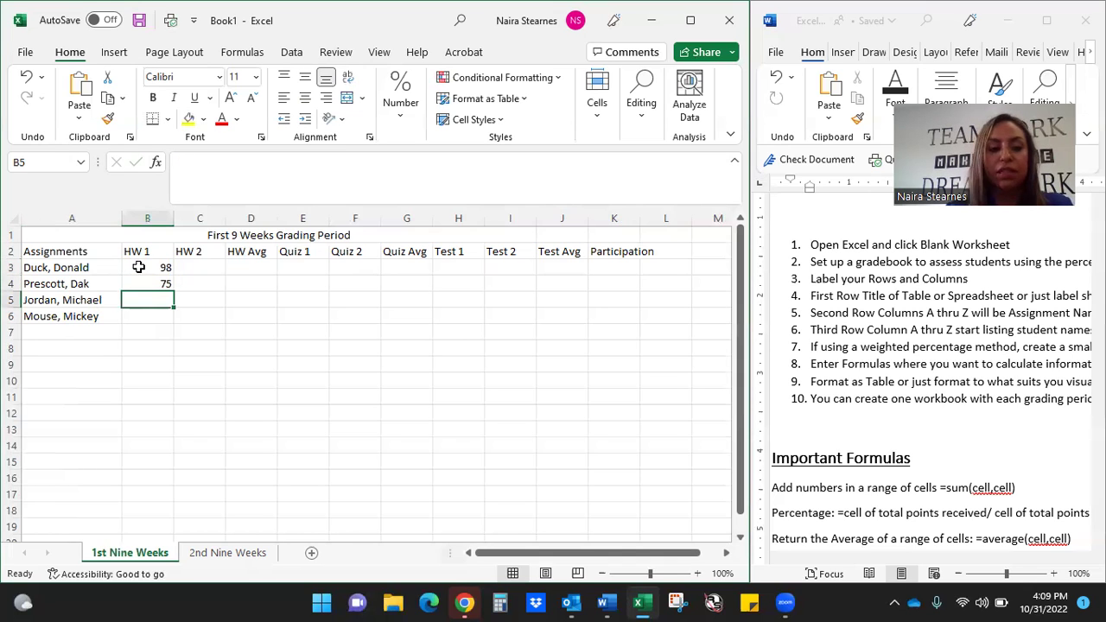
type("100")
key("Return")
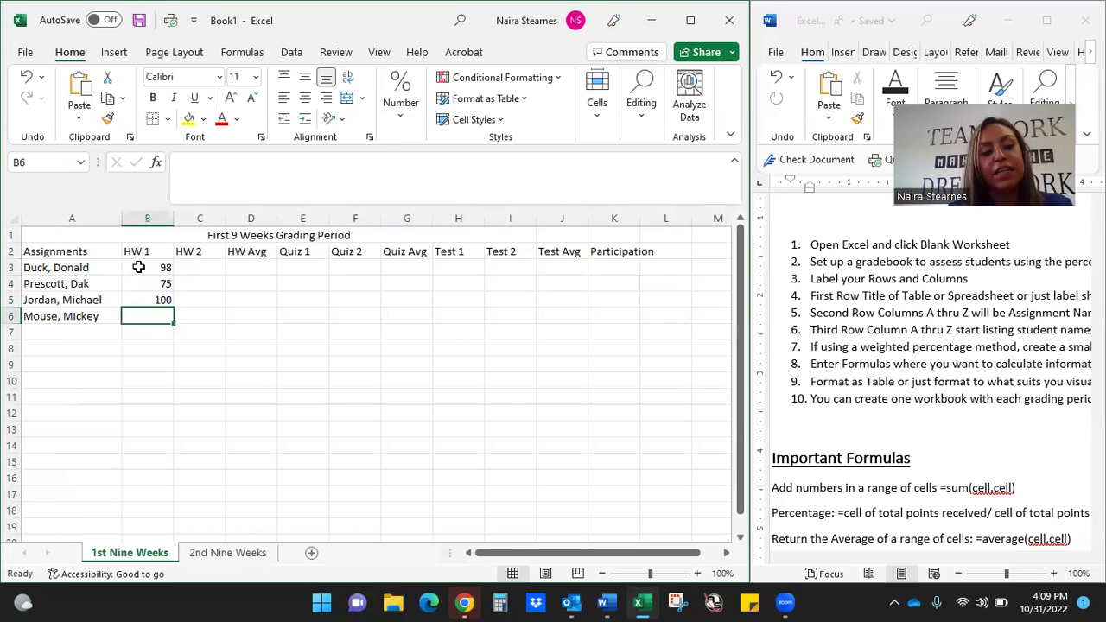
type("85")
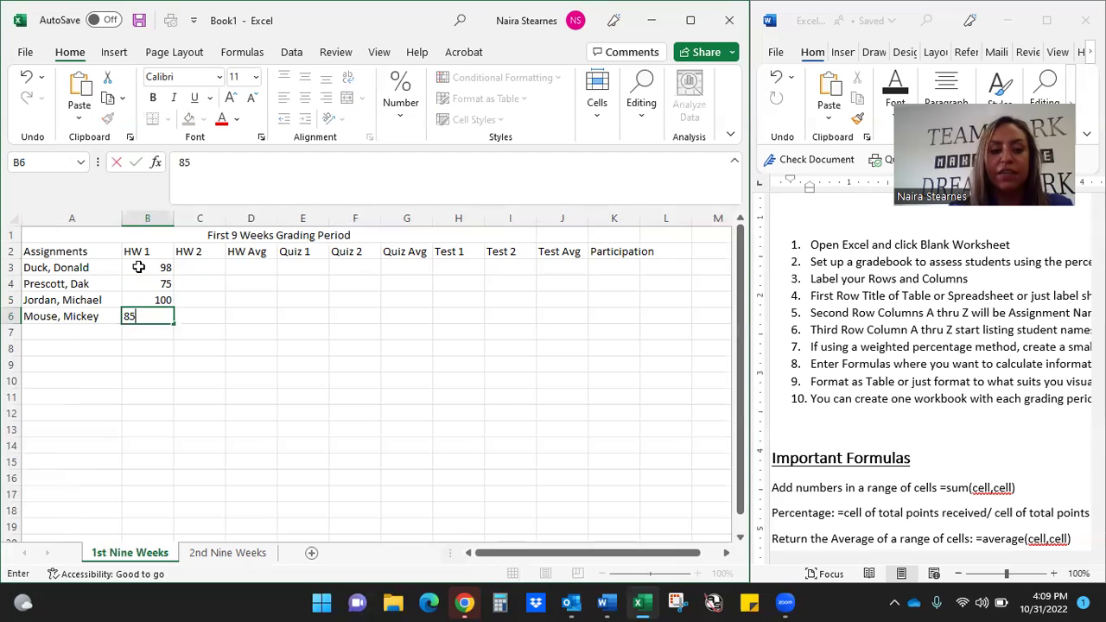
Enter the HW 2 scores 75, 80, 99 and 100 in cells C3 through C6
left_click(208, 269)
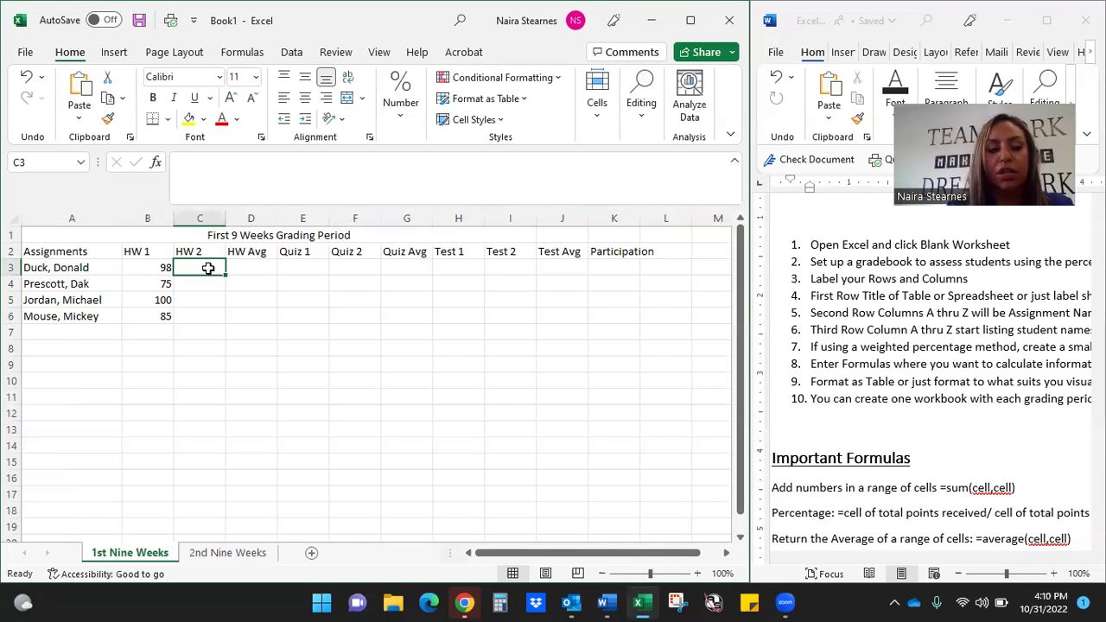
type("75")
key("Return")
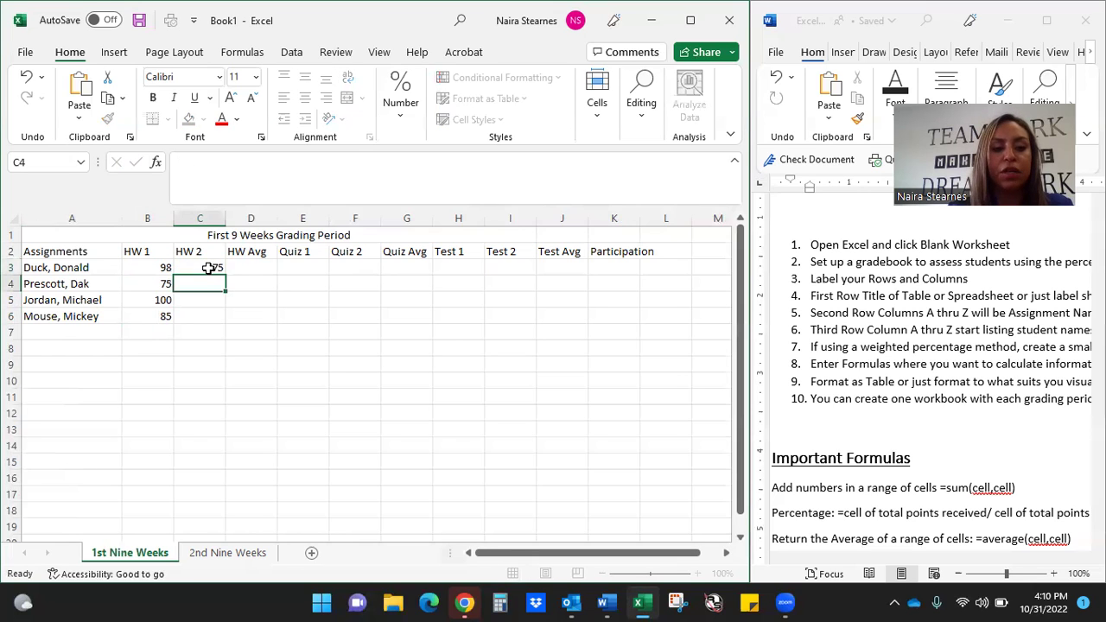
type("80")
key("Return")
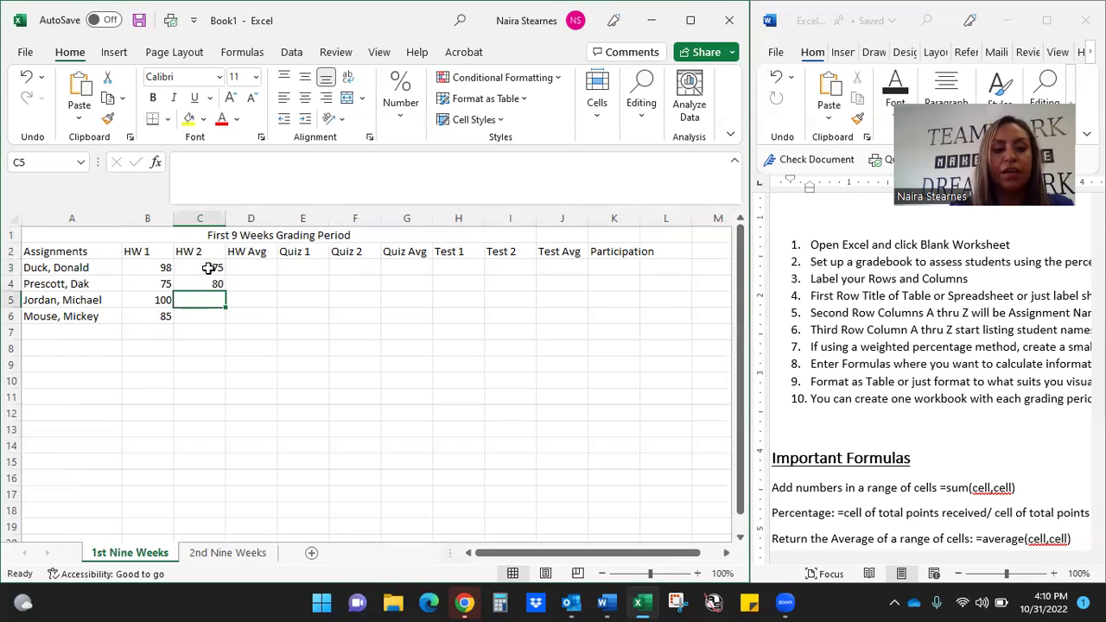
type("99")
key("Return")
type("100")
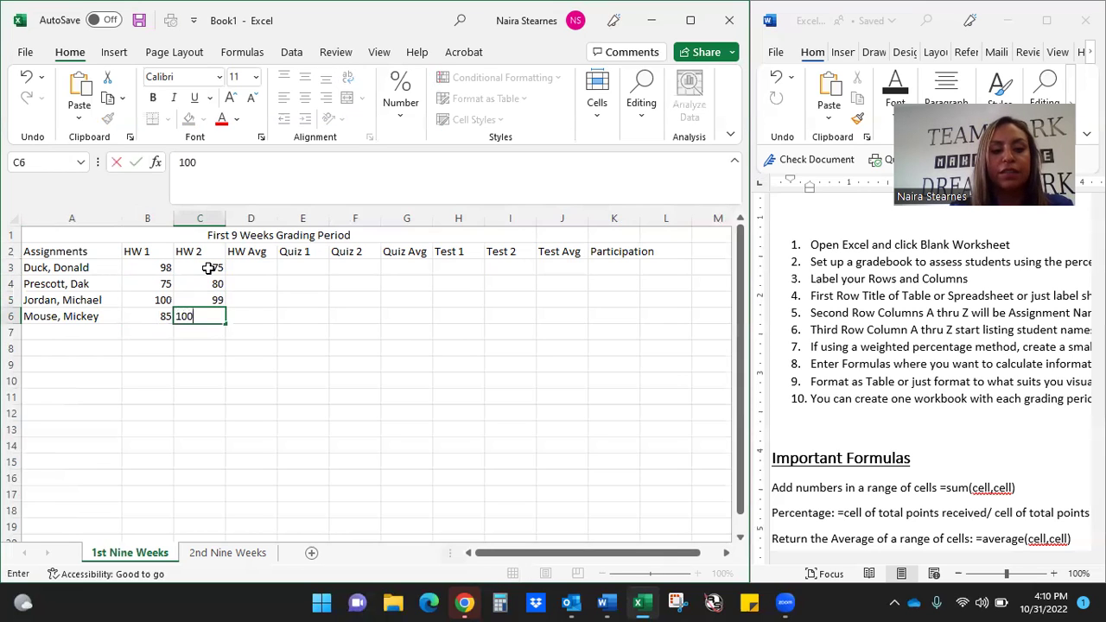
key("Return")
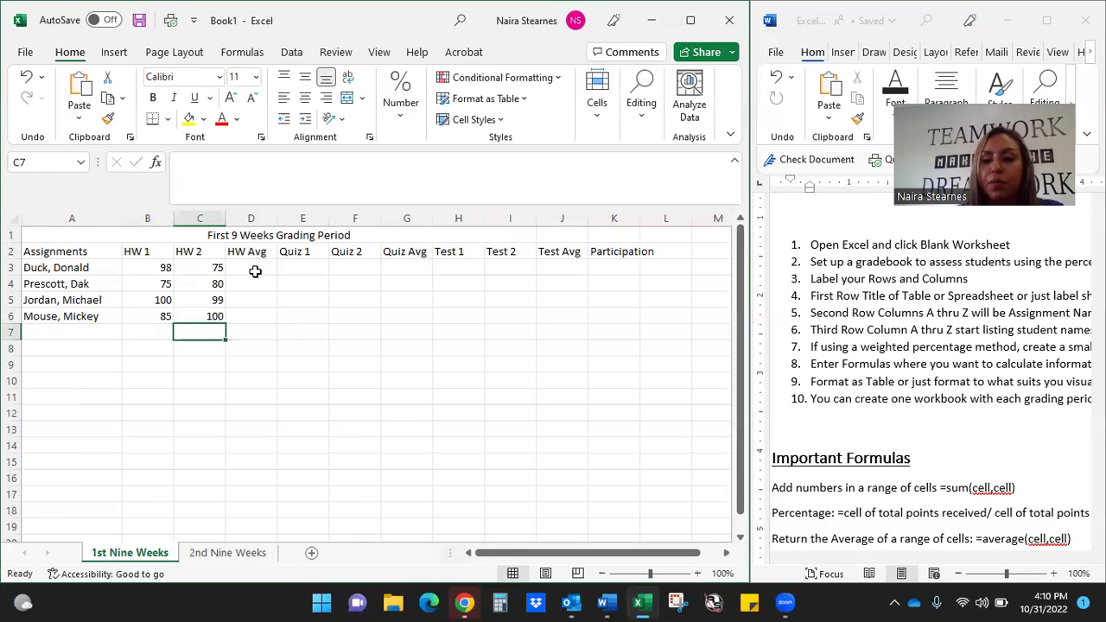
Enter the Quiz 1 scores 100, 98, 72 and 58 in cells E3 through E6
left_click(304, 269)
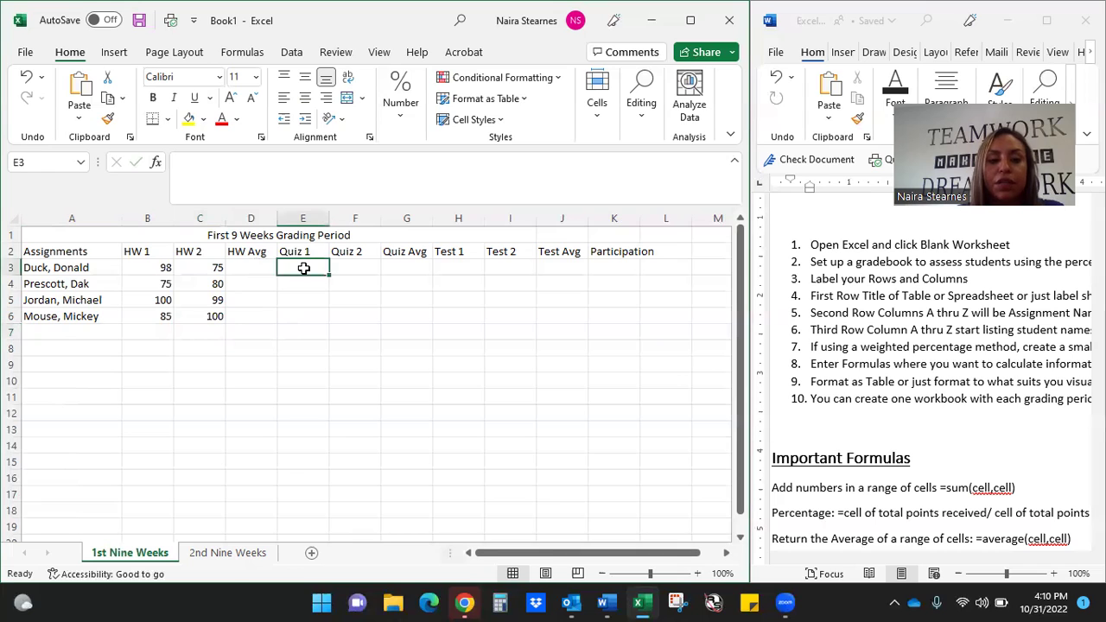
type("100")
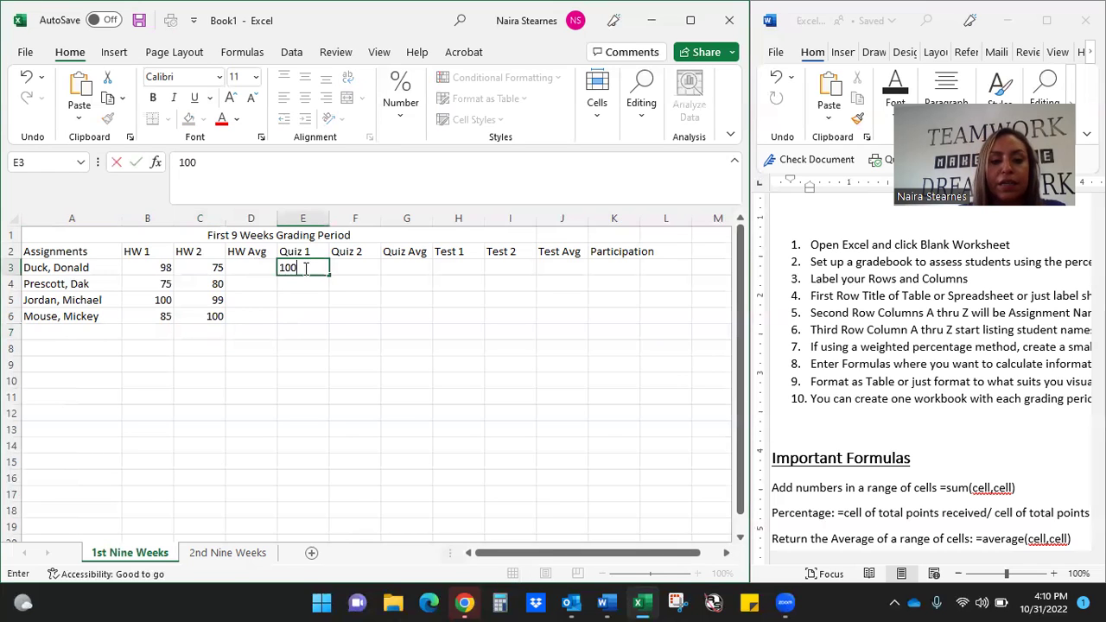
key("Return")
type("98")
key("Return")
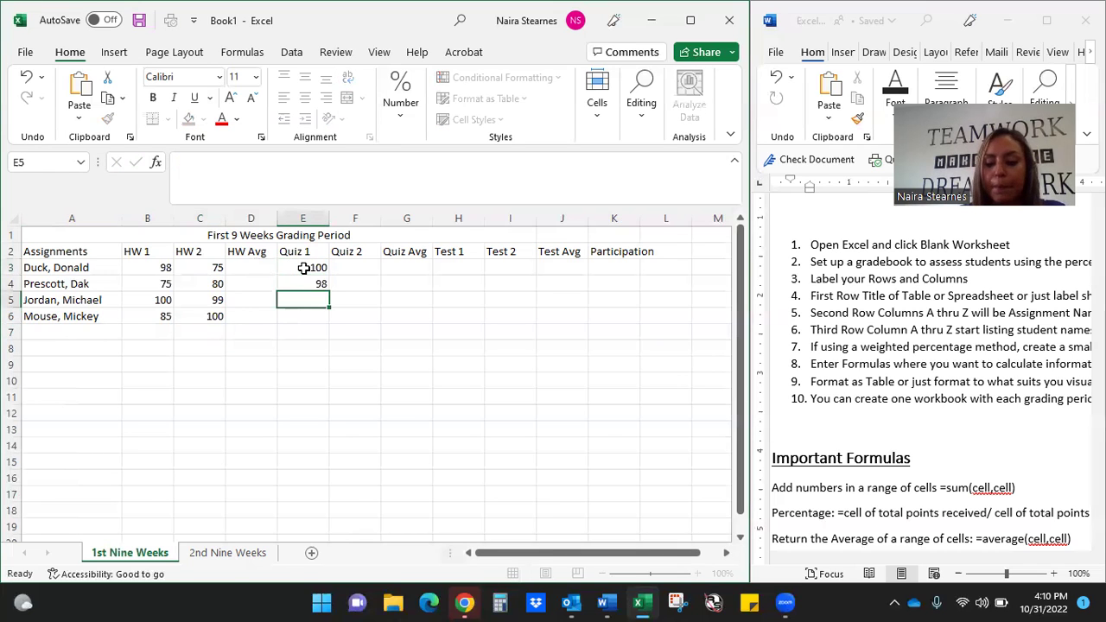
type("72")
key("Return")
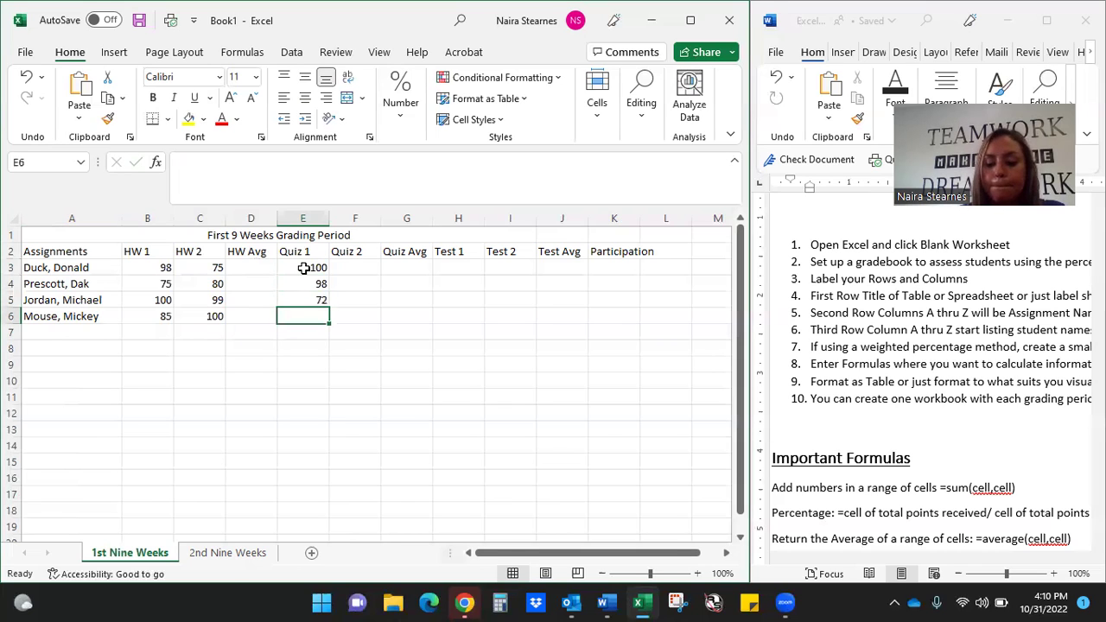
type("58")
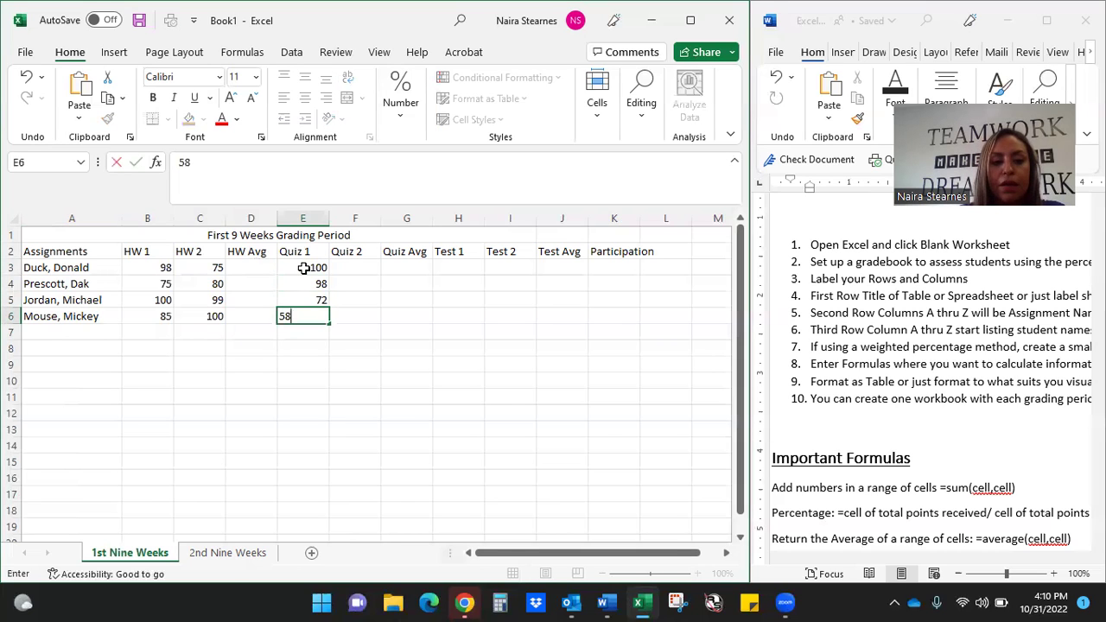
key("Return")
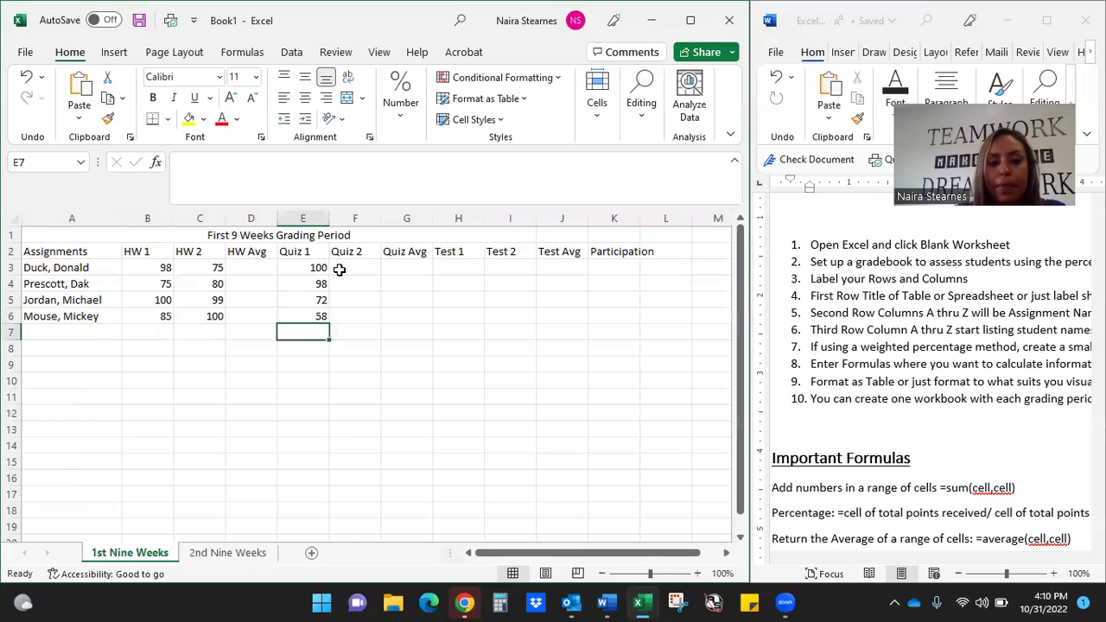
Enter the Quiz 2 scores 98, 100, 100 and 0 in cells F3 through F6
left_click(344, 270)
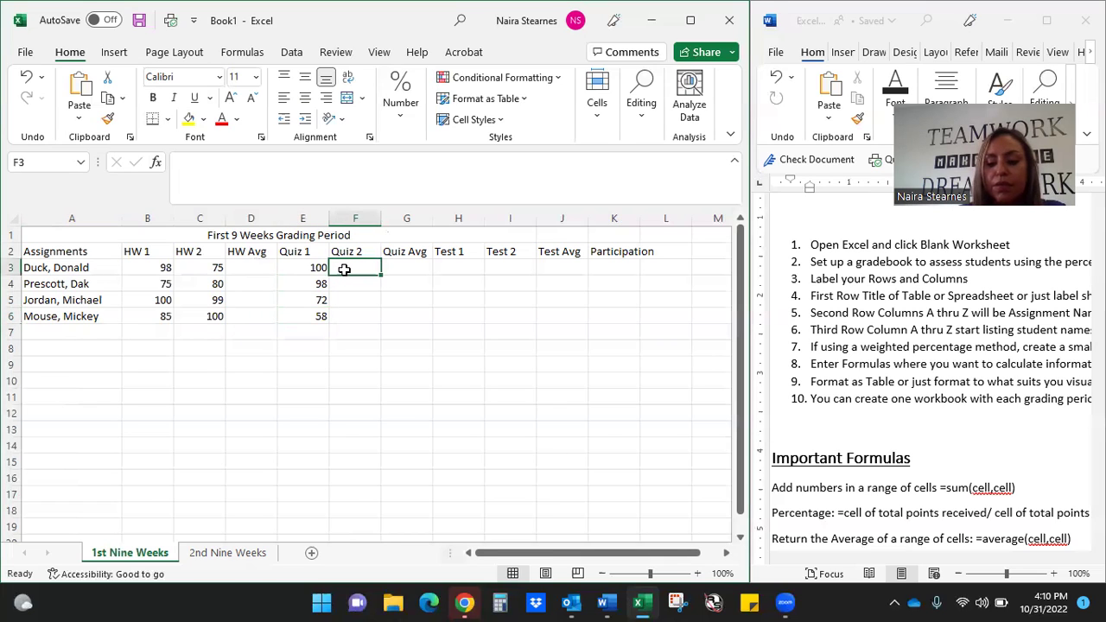
type("98")
key("Return")
type("100")
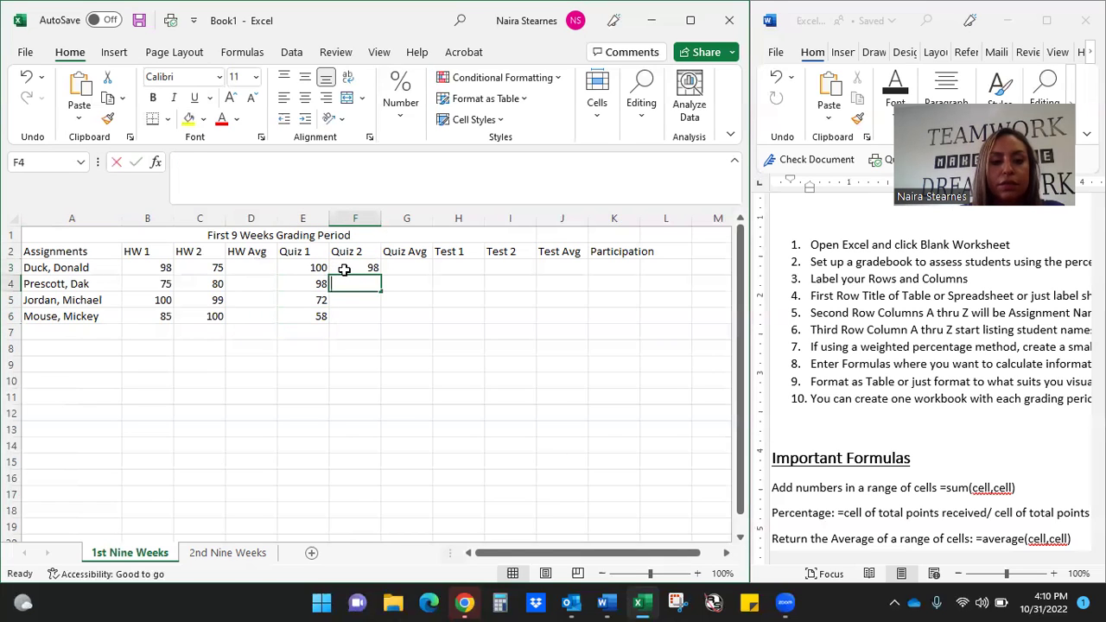
key("Return")
type("100")
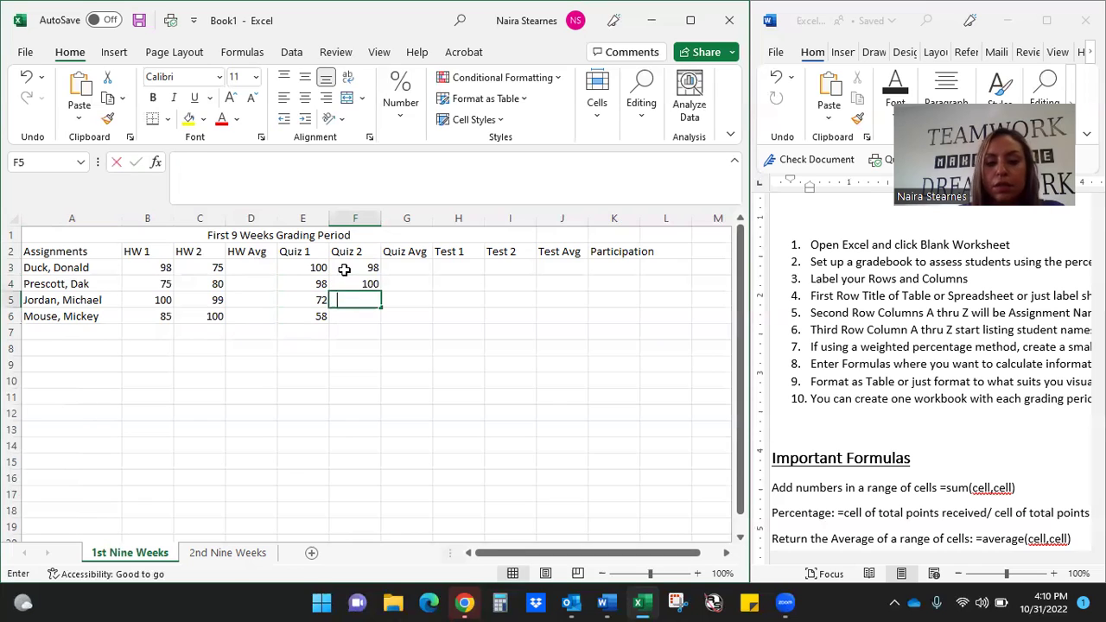
key("Return")
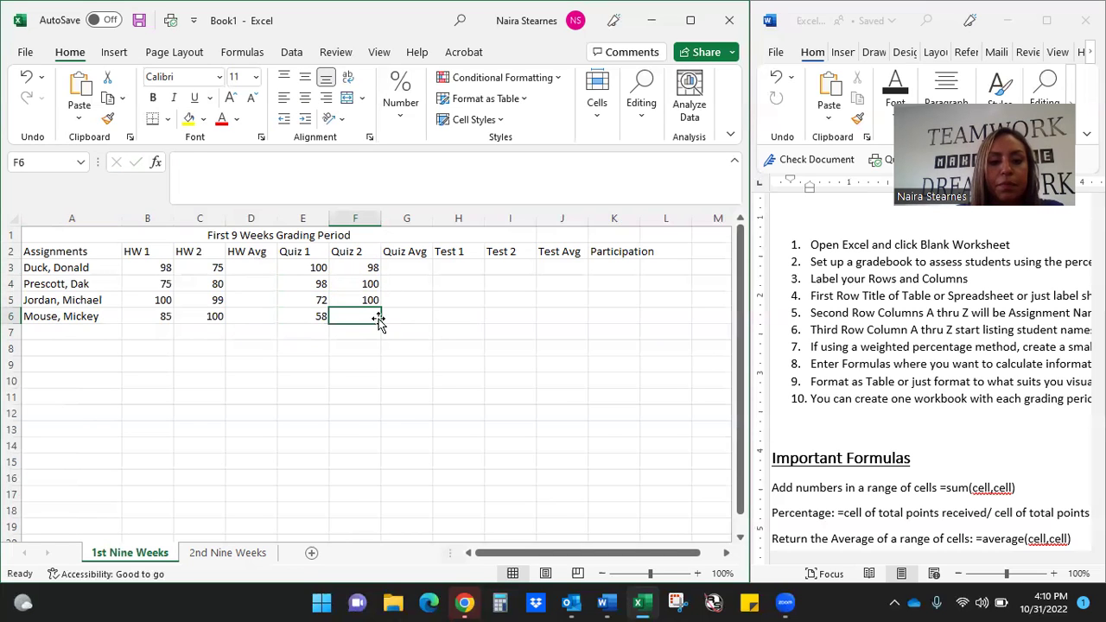
type("100")
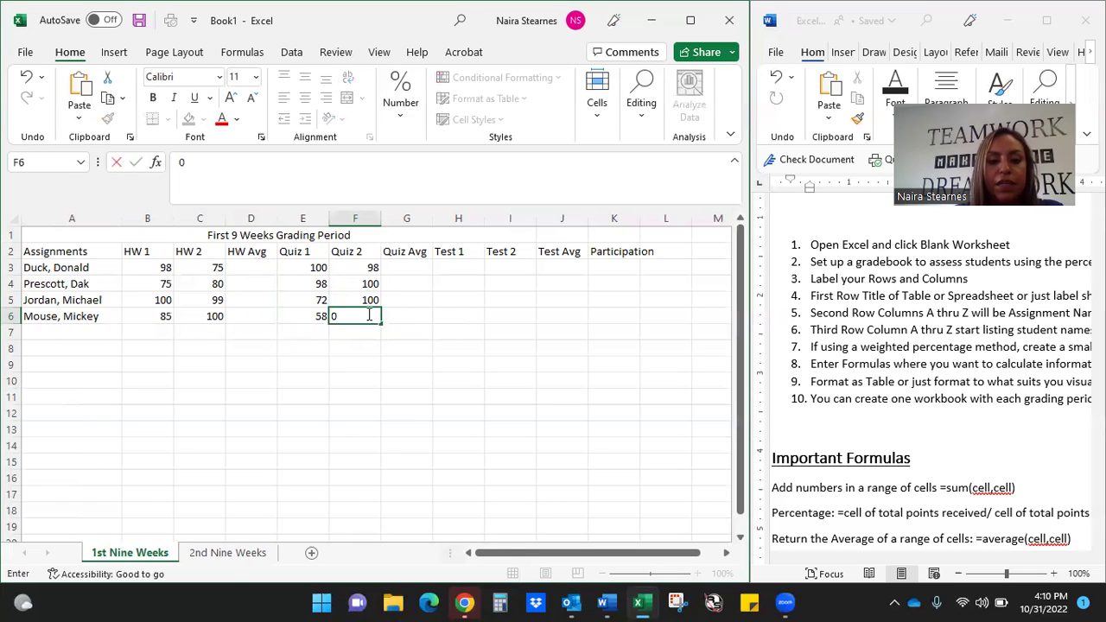
key("Tab")
Enter 95, 93, 92 and 91 in the Quiz Avg column, cells G3 through G6
left_click(399, 267)
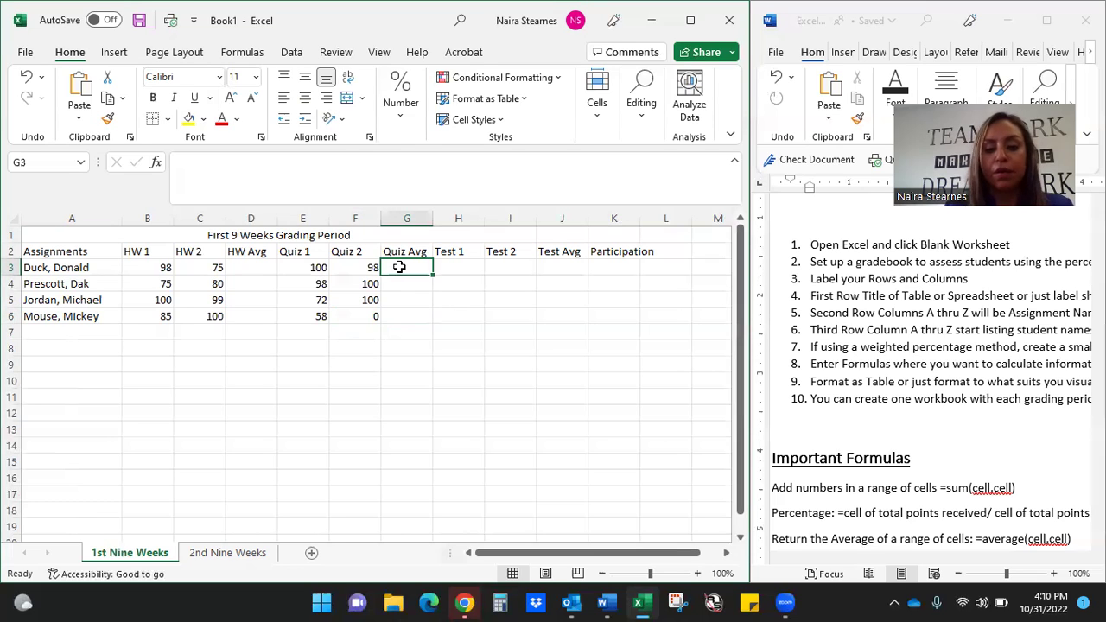
type("95")
key("Return")
type("93")
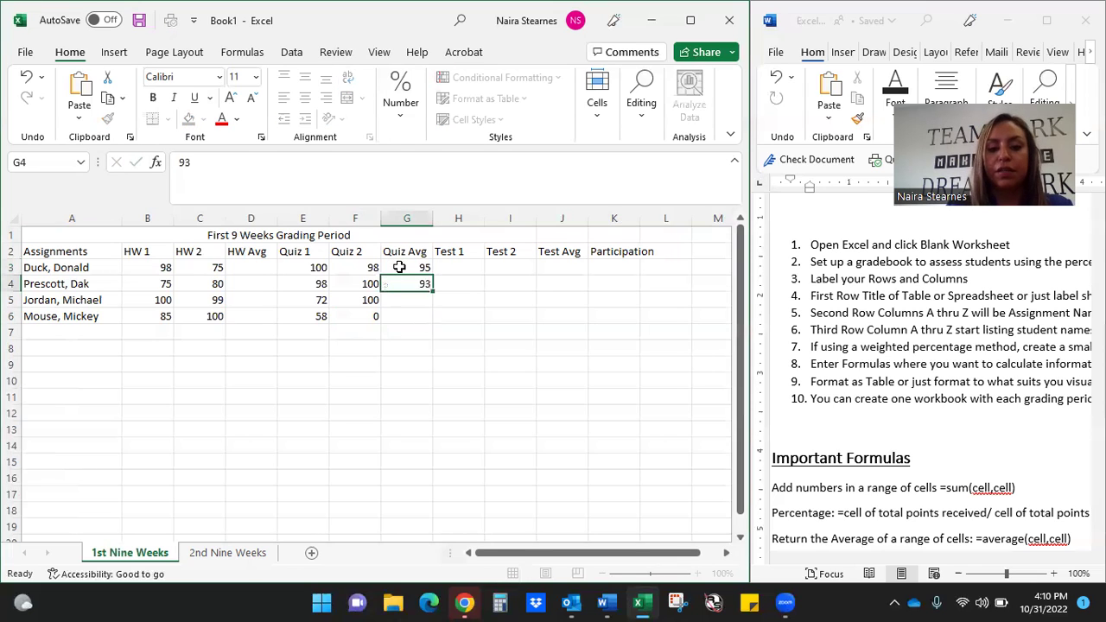
key("Return")
type("92")
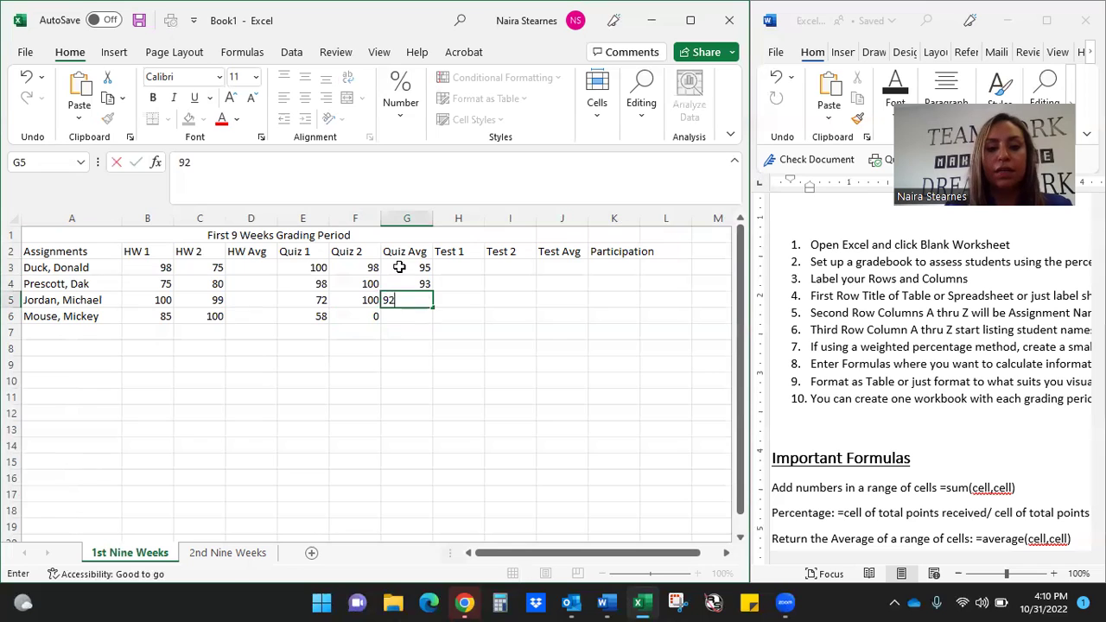
key("Return")
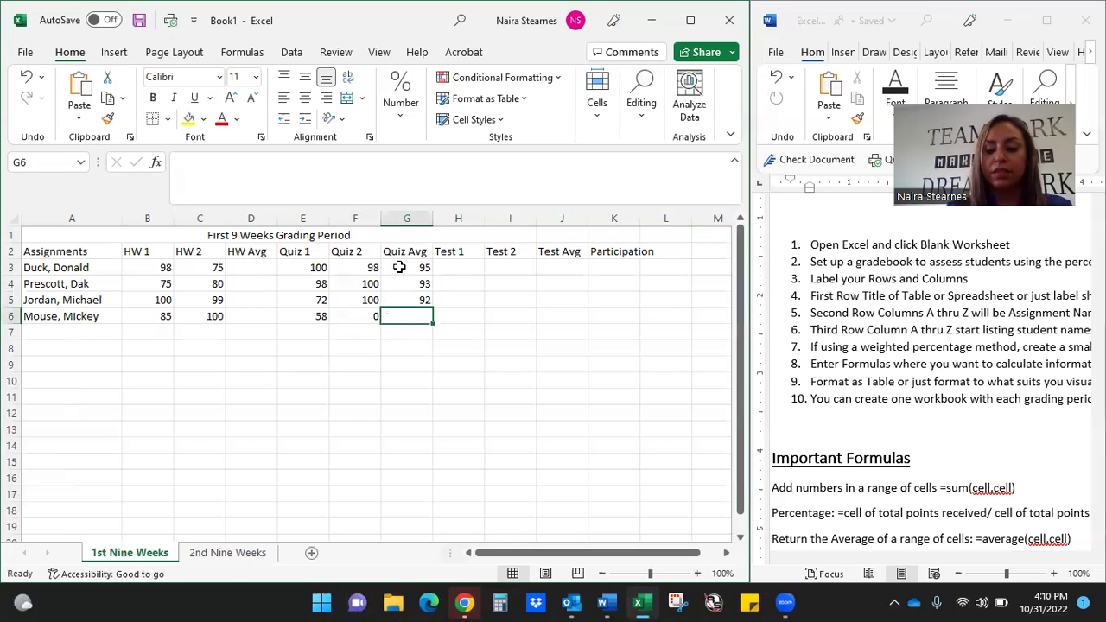
type("91")
key("Return")
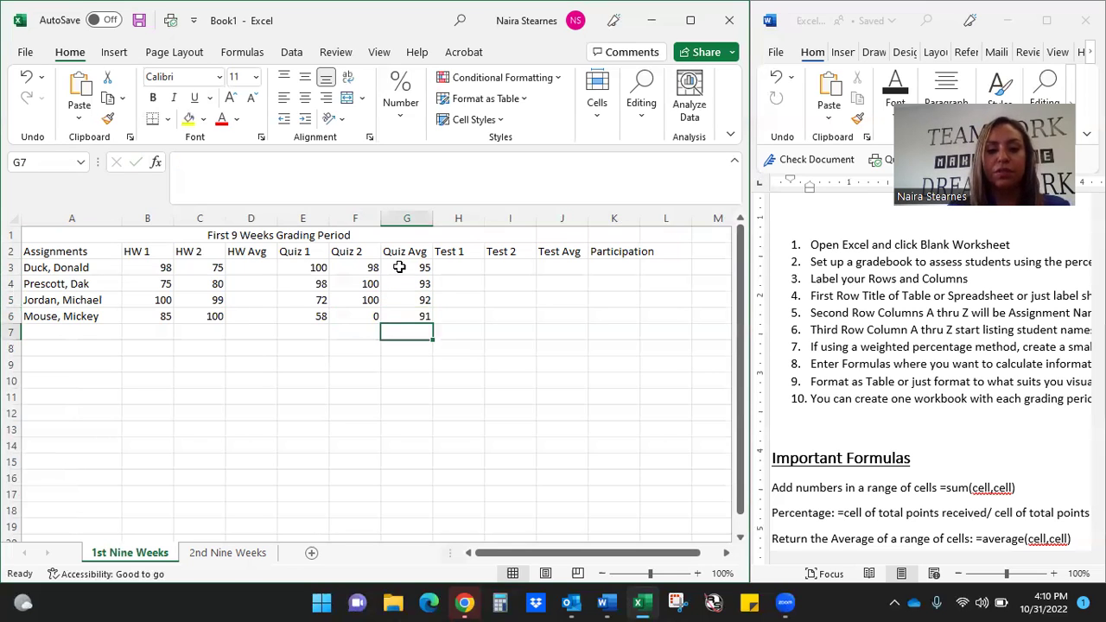
Clear the Quiz Avg values in cells G3 through G6 and undo the deletion
left_click_drag(422, 267, 425, 314)
key("Delete")
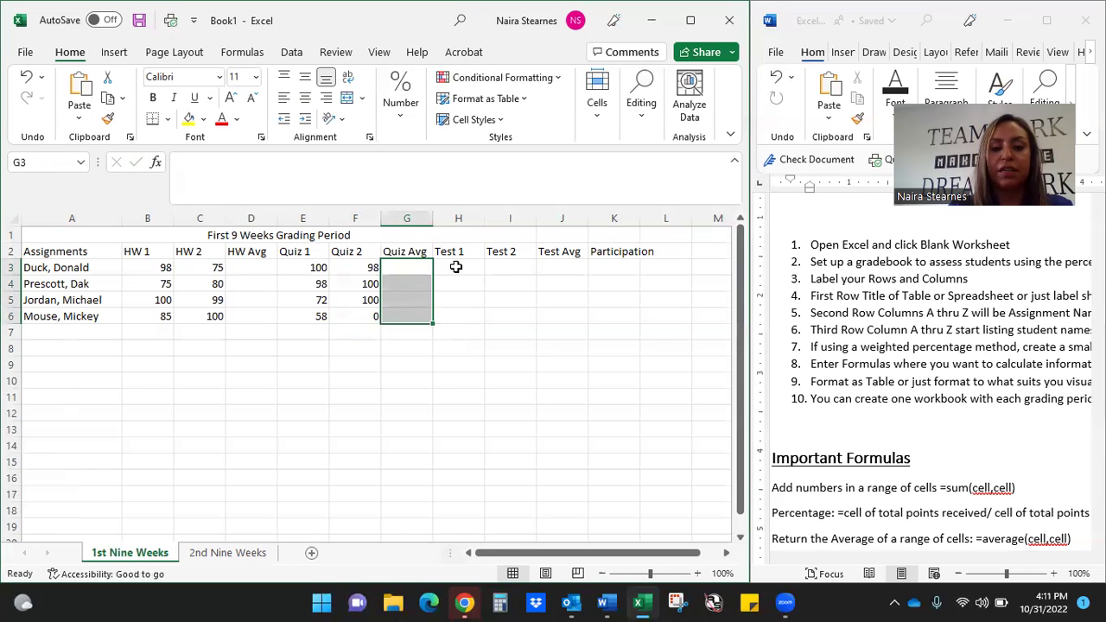
left_click(457, 265)
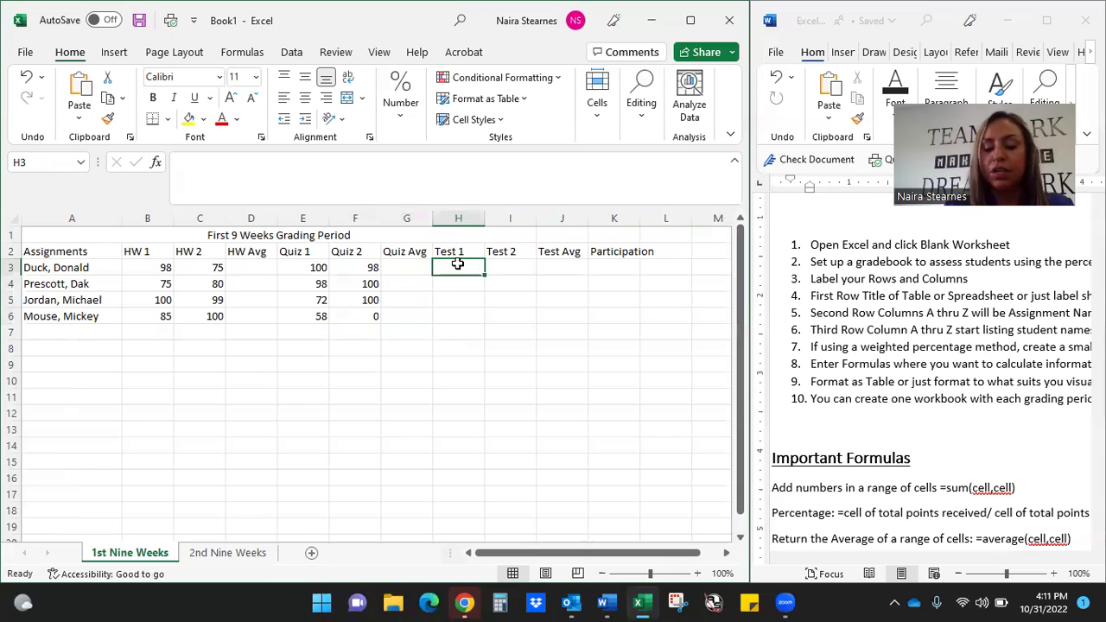
left_click(421, 265)
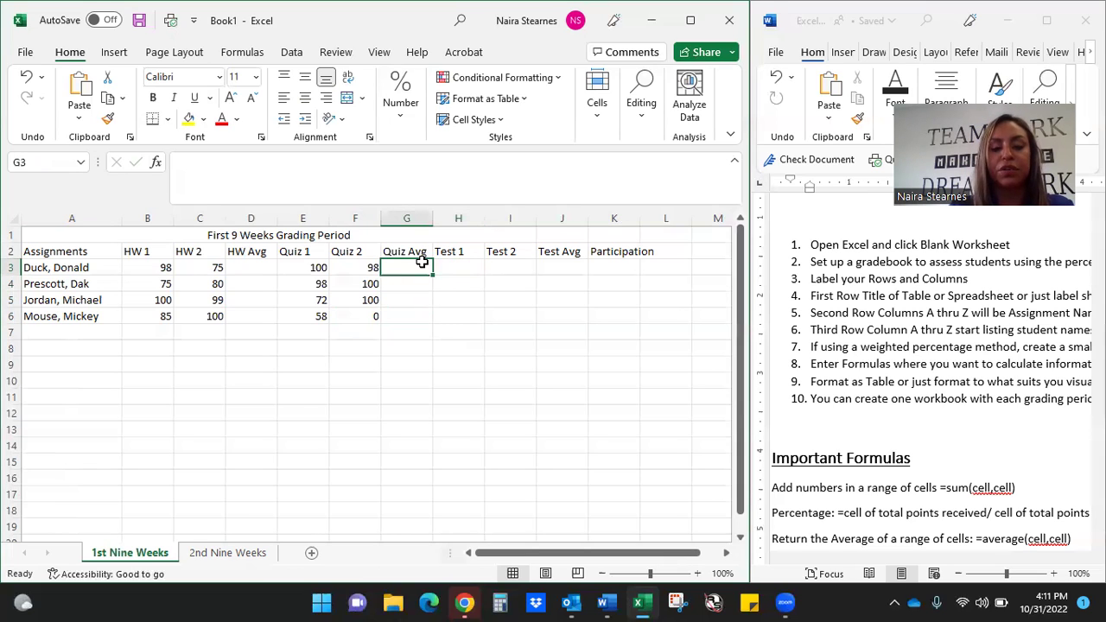
left_click(28, 77)
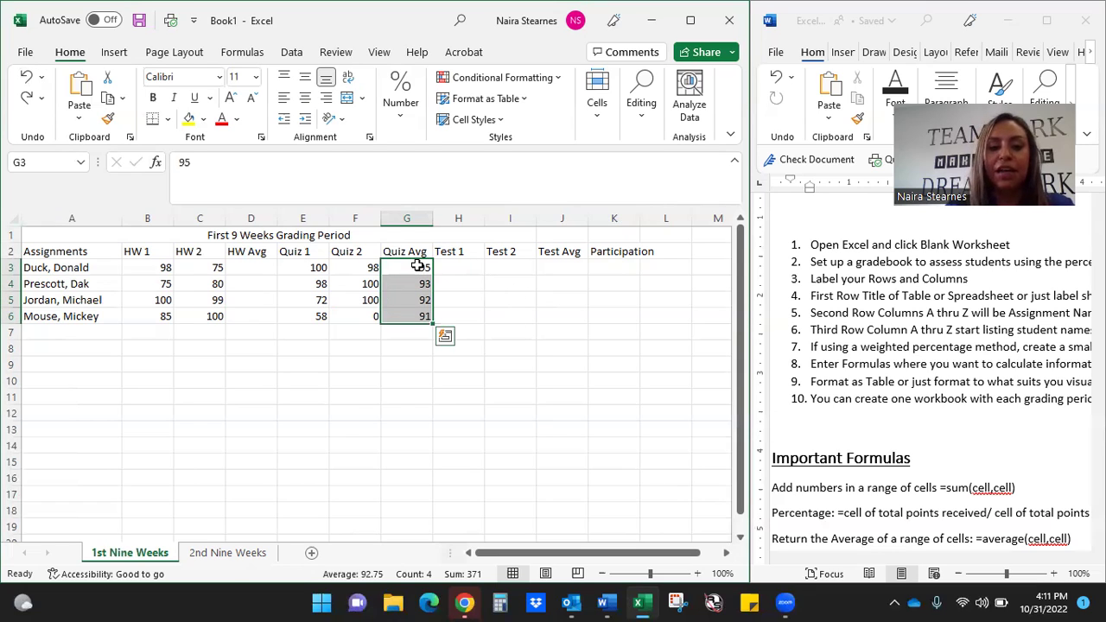
left_click_drag(411, 268, 411, 316)
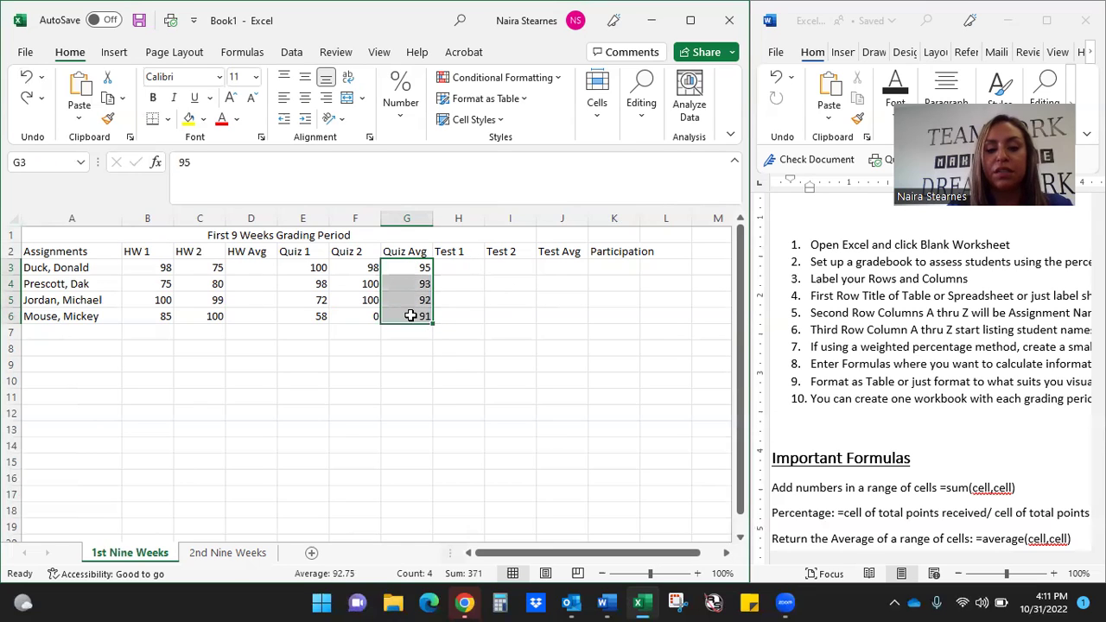
right_click(418, 270)
key("Escape")
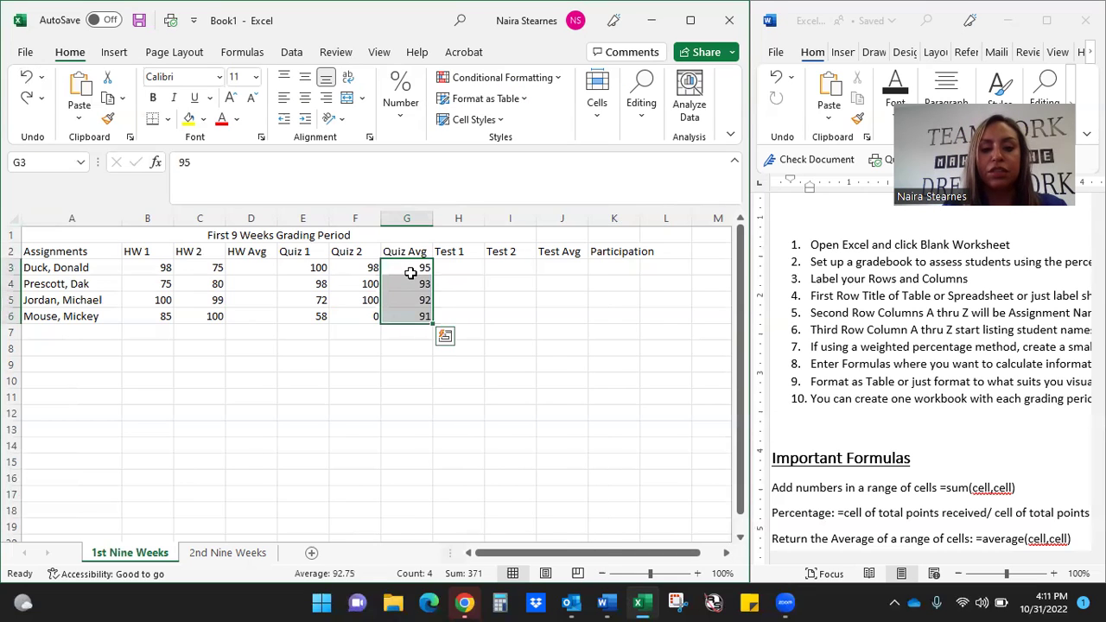
left_click(412, 270)
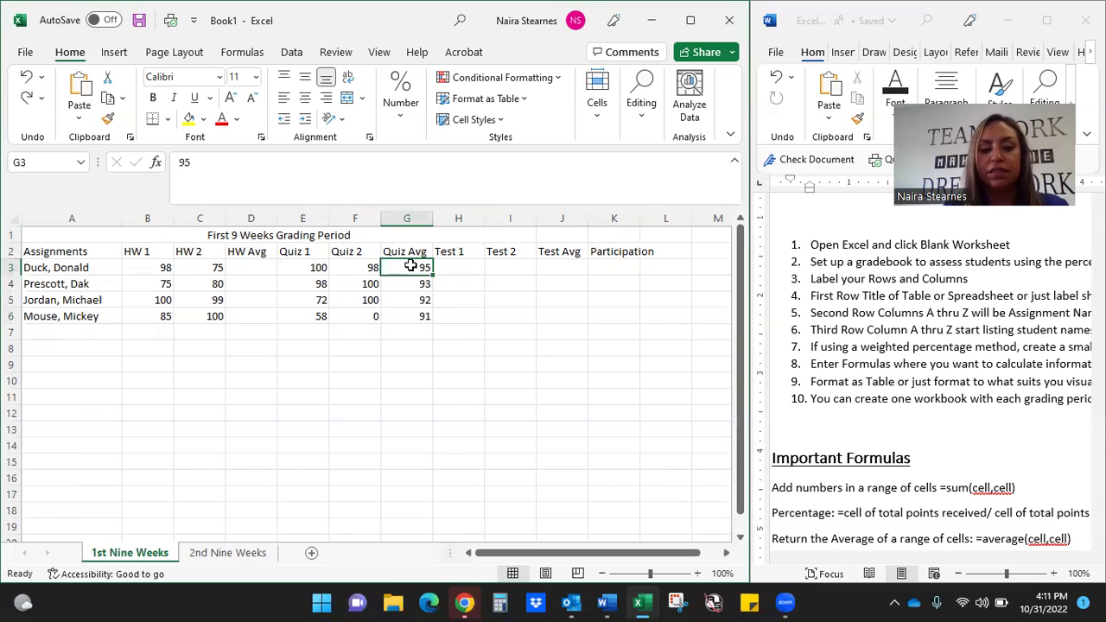
Move the score 95 from the Quiz Avg cell G3 to the Test 1 cell H3
right_click(411, 268)
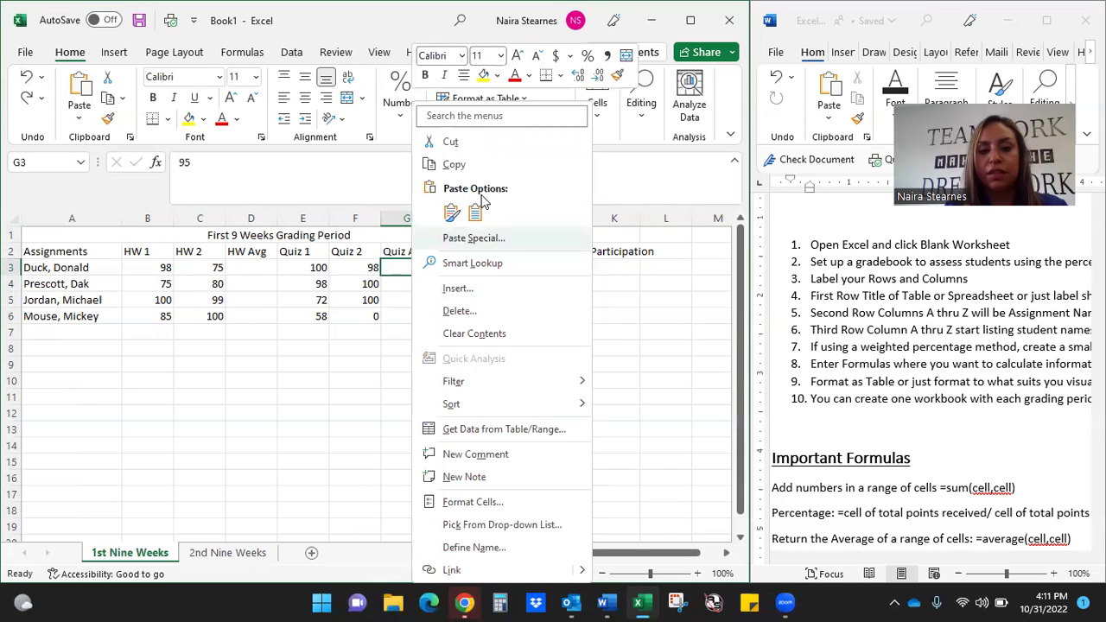
left_click(471, 144)
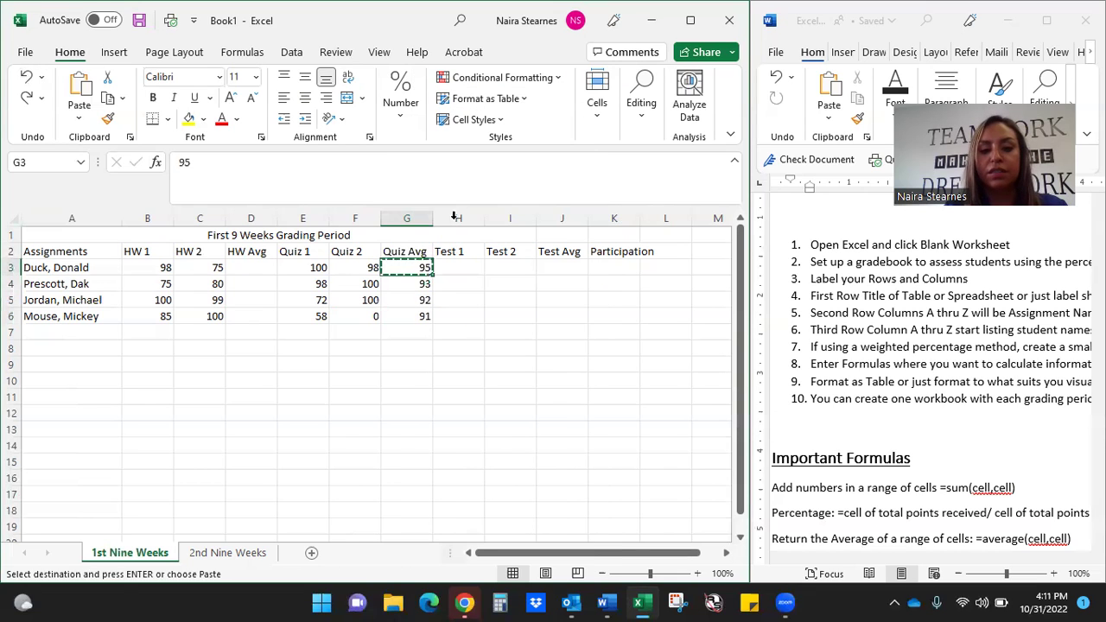
left_click(460, 264)
right_click(462, 264)
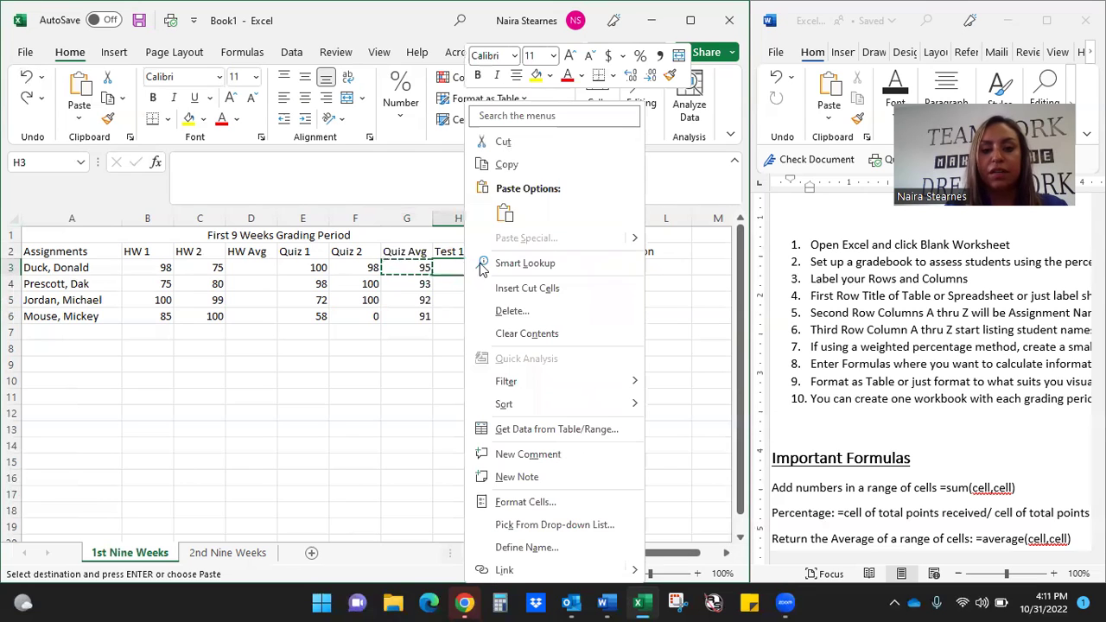
left_click(500, 213)
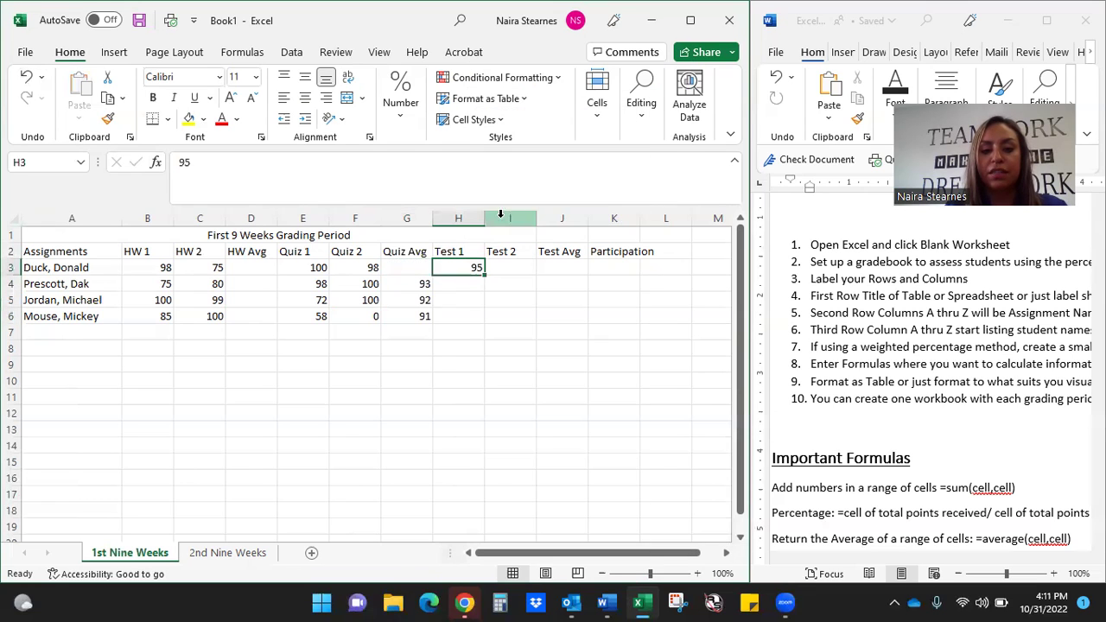
Move the score 93 from the Quiz Avg cell G4 to the Test 1 cell H4
left_click(387, 283)
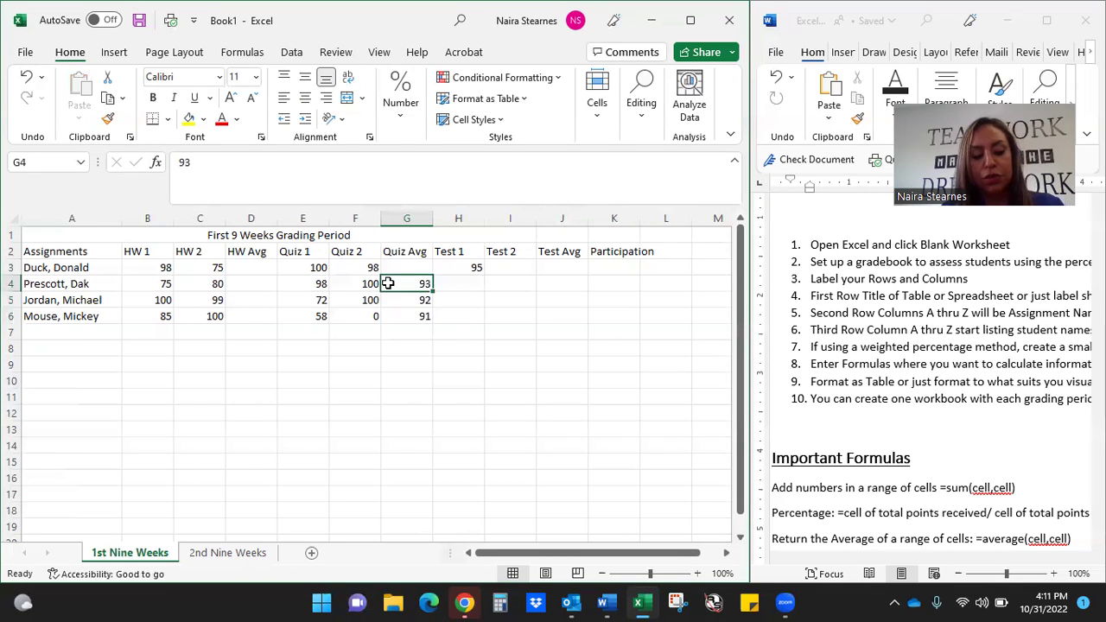
key("ctrl+c")
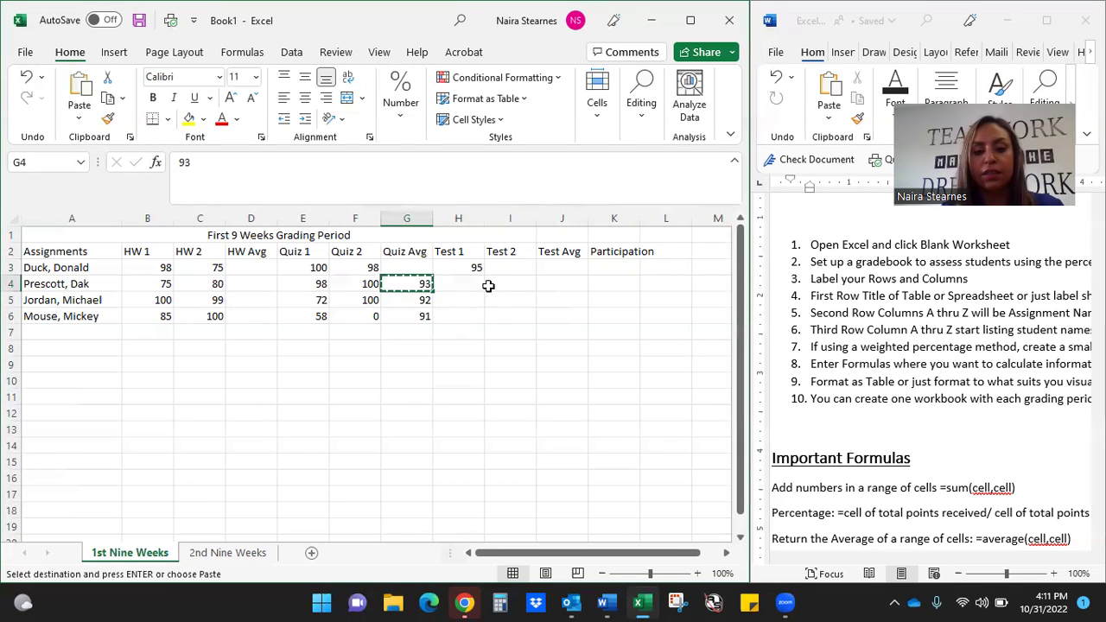
left_click(475, 283)
key("ctrl+v")
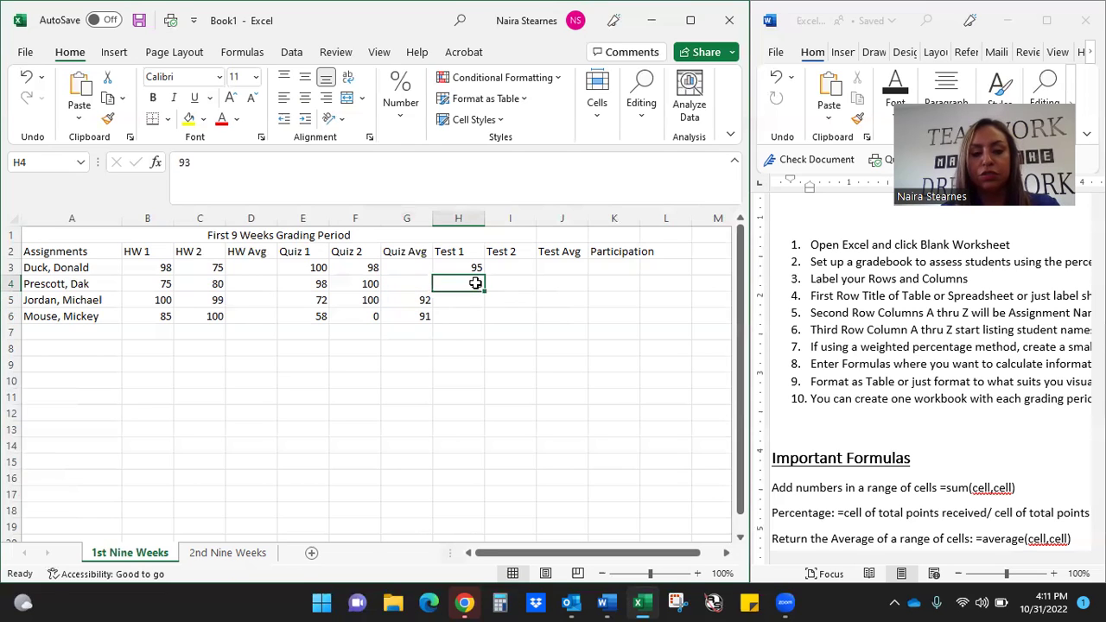
Move the two remaining Quiz Avg scores, 92 and 91, from cells G5:G6 to the Test 1 cells H5:H6
left_click_drag(410, 303, 412, 315)
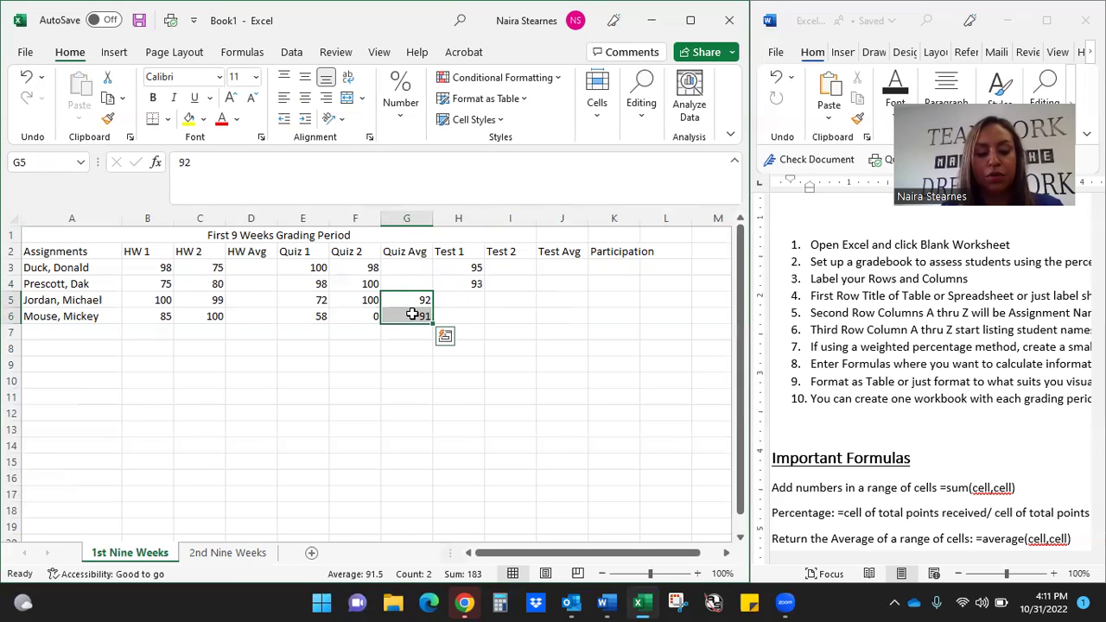
key("ctrl+q")
left_click_drag(412, 296, 412, 313)
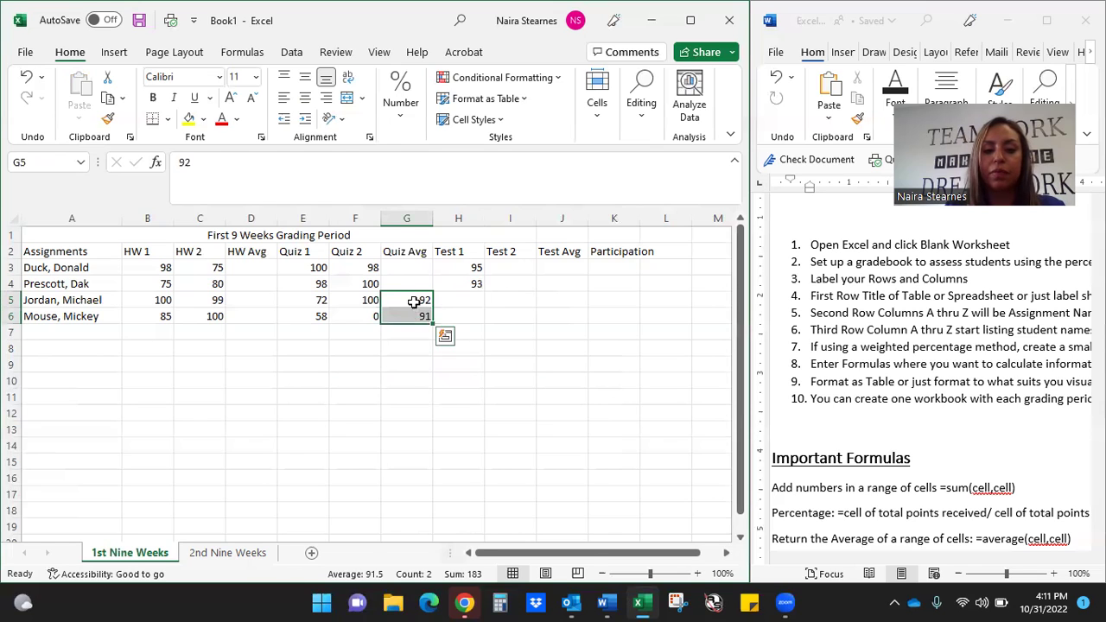
right_click(414, 296)
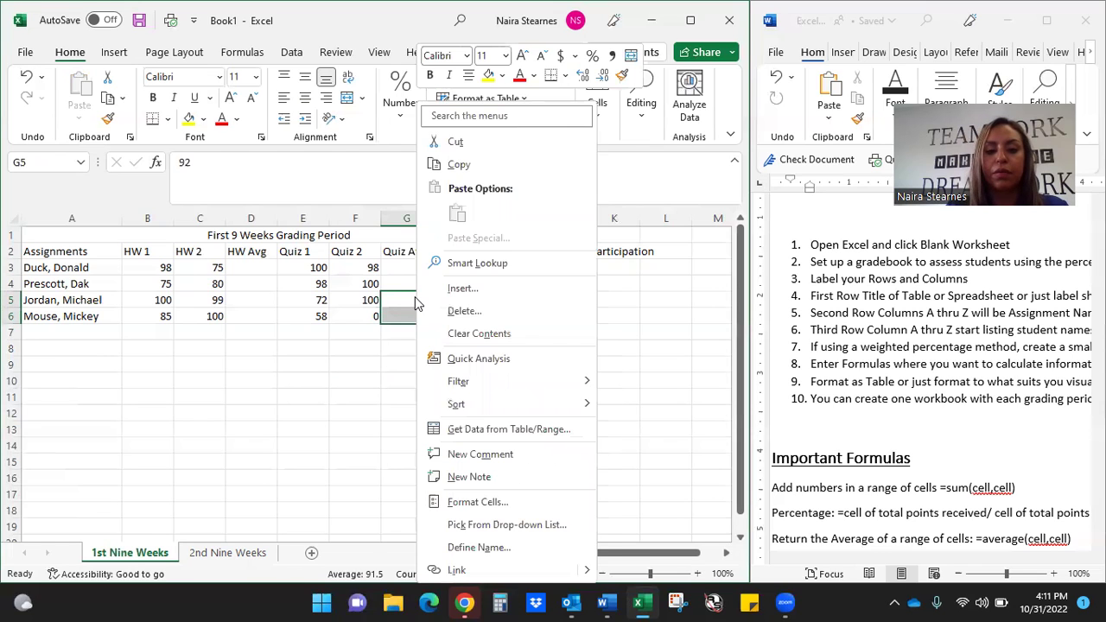
left_click(458, 142)
left_click(463, 300)
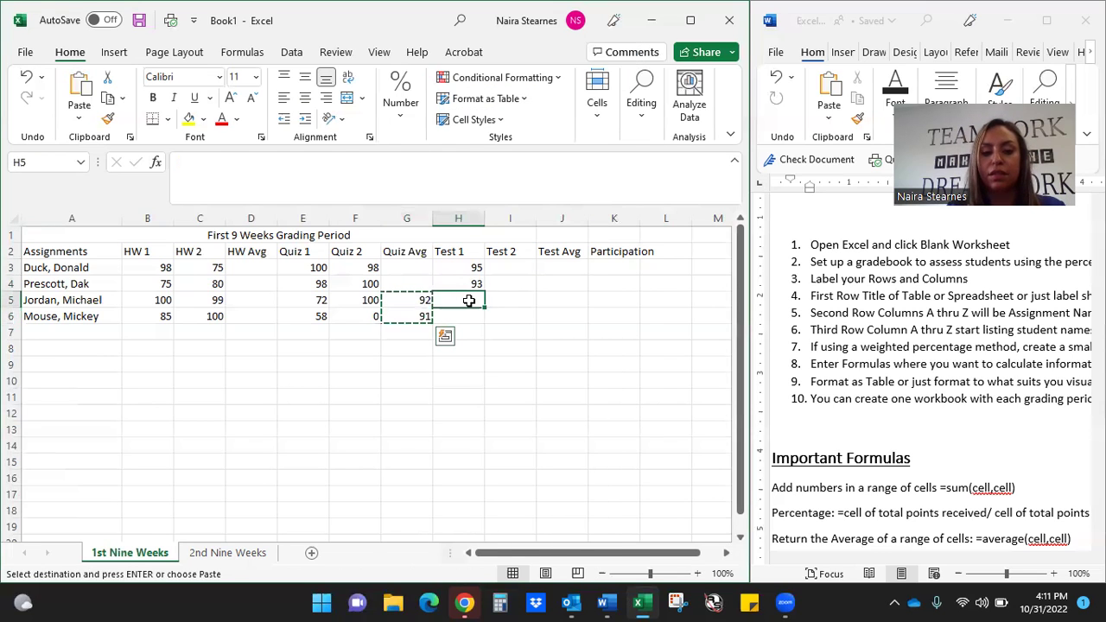
right_click(468, 299)
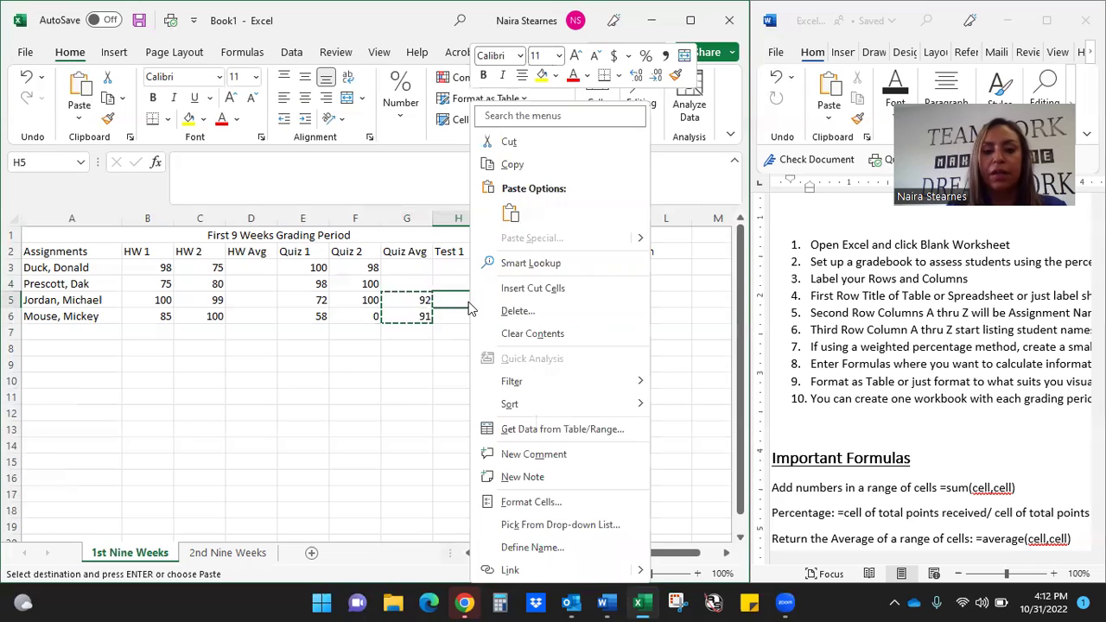
left_click(508, 216)
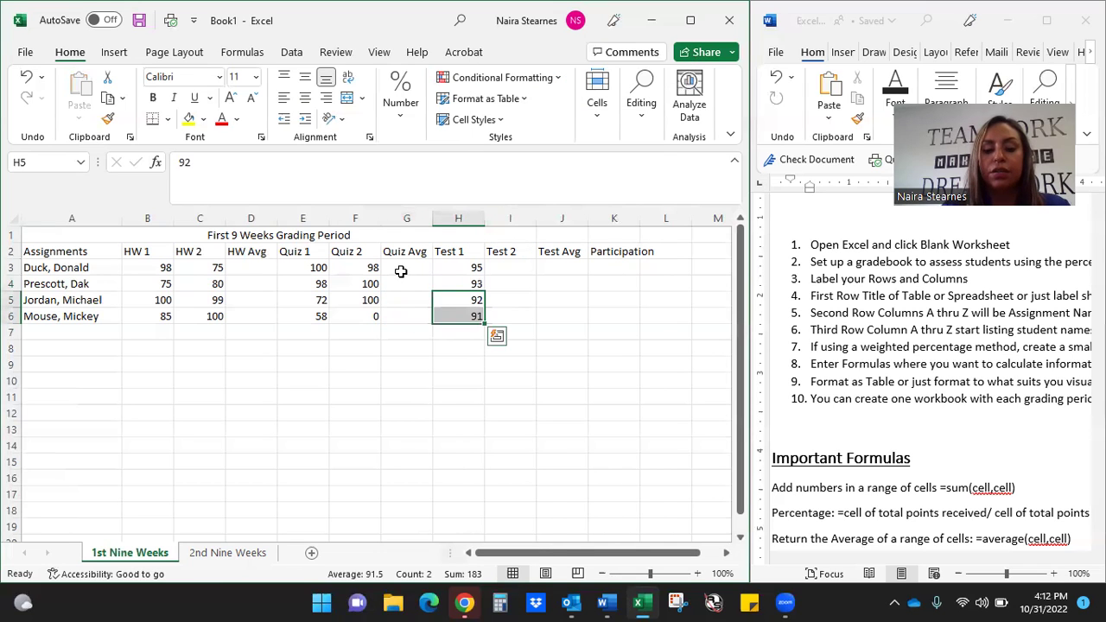
Enter the Test 2 score 100 in cell I3 and fill it down through cell I6
left_click(512, 266)
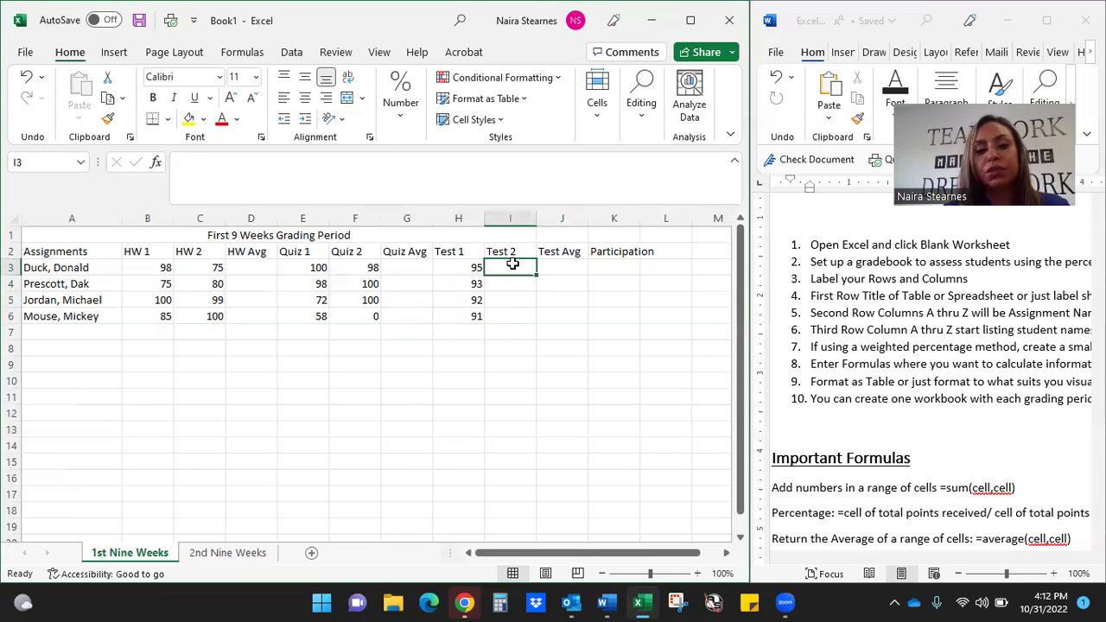
type("100")
key("Return")
left_click(512, 266)
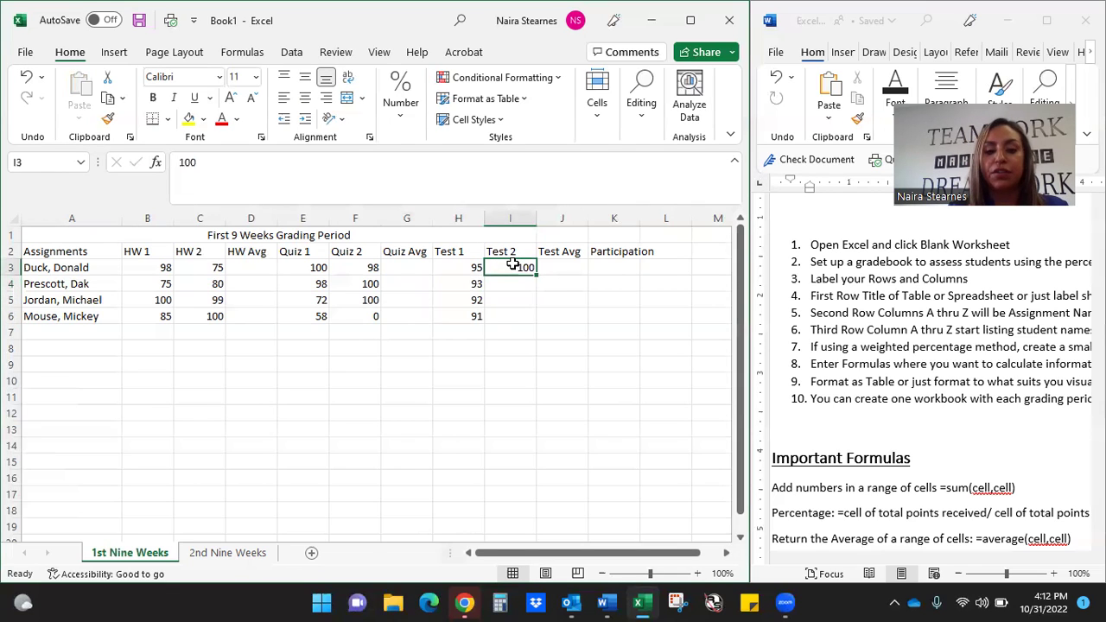
left_click_drag(535, 275, 537, 321)
Enter the Participation scores 95, 98, 99 and 90 in cells K3 through K6
left_click(617, 267)
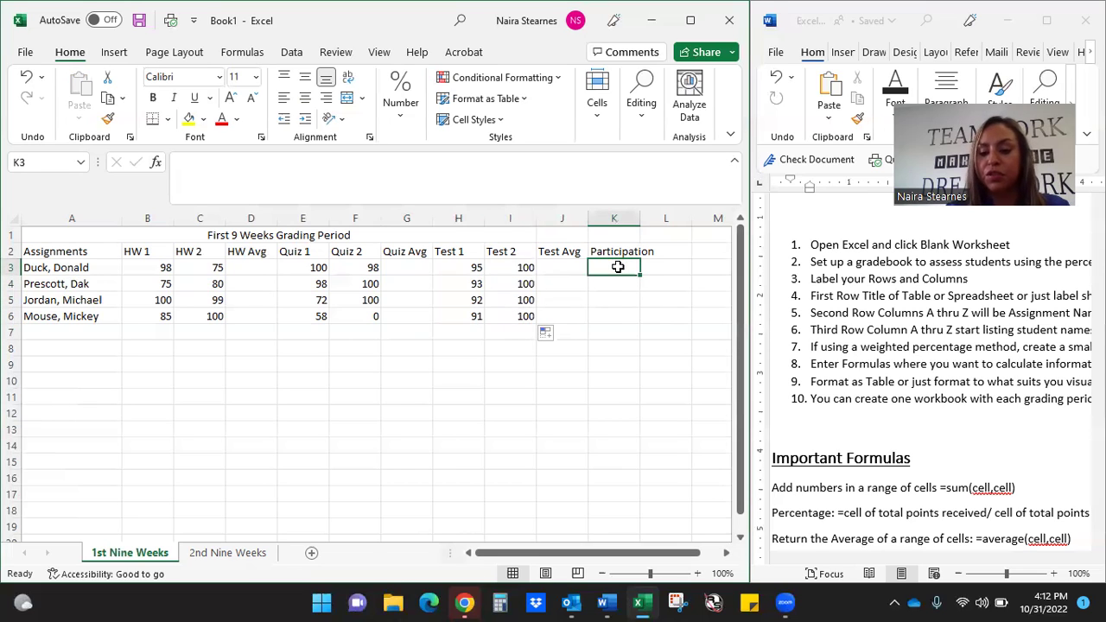
type("95")
key("Return")
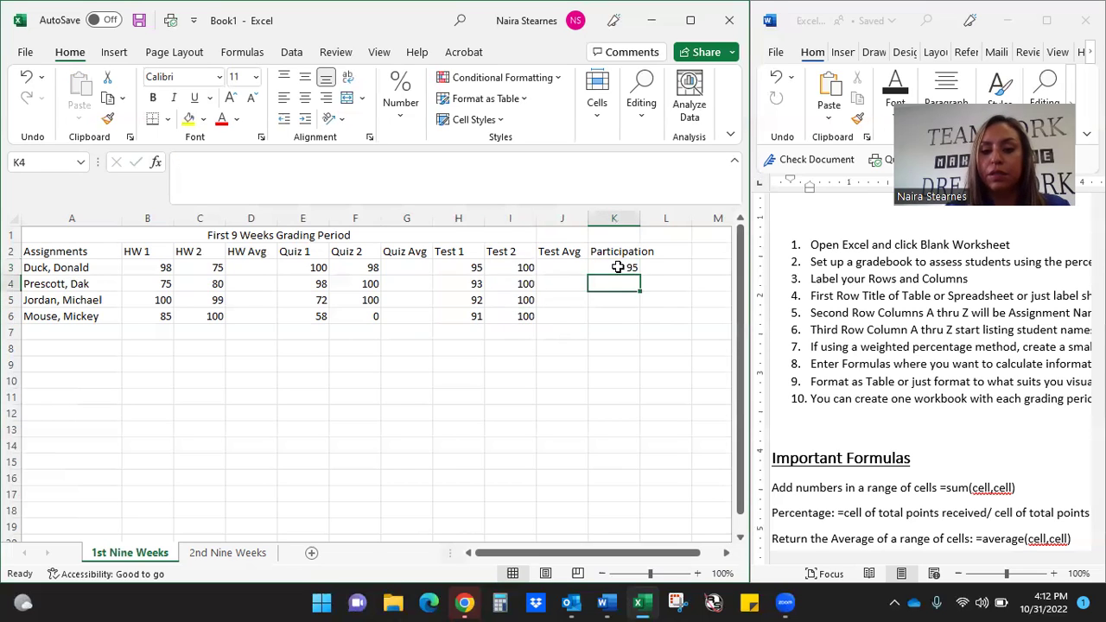
key("Return")
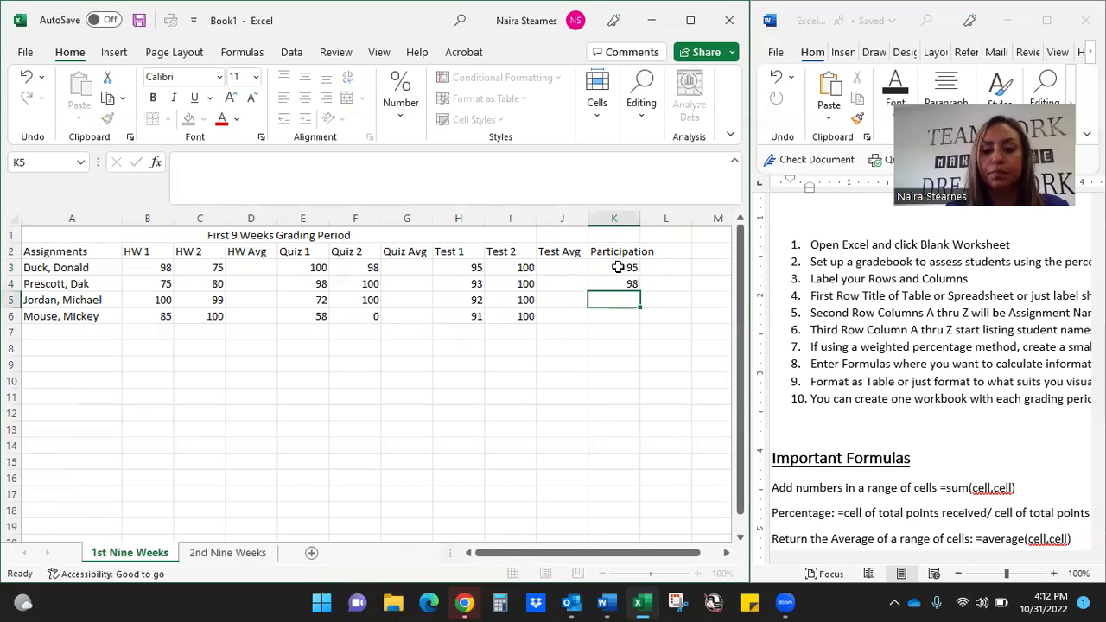
type("99")
key("Return")
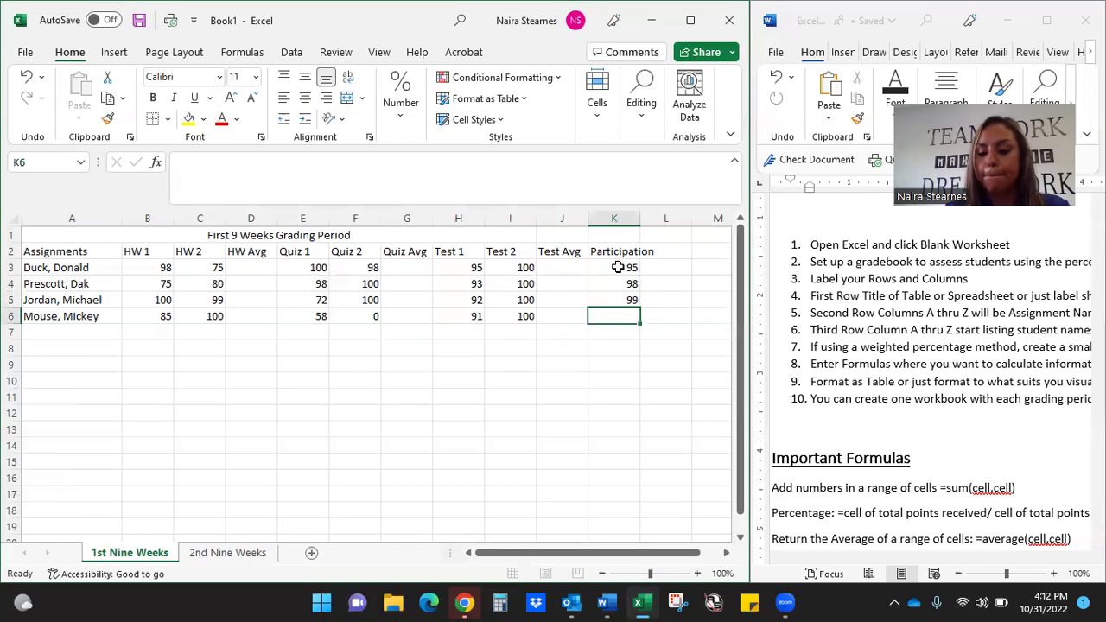
type("90")
key("Return")
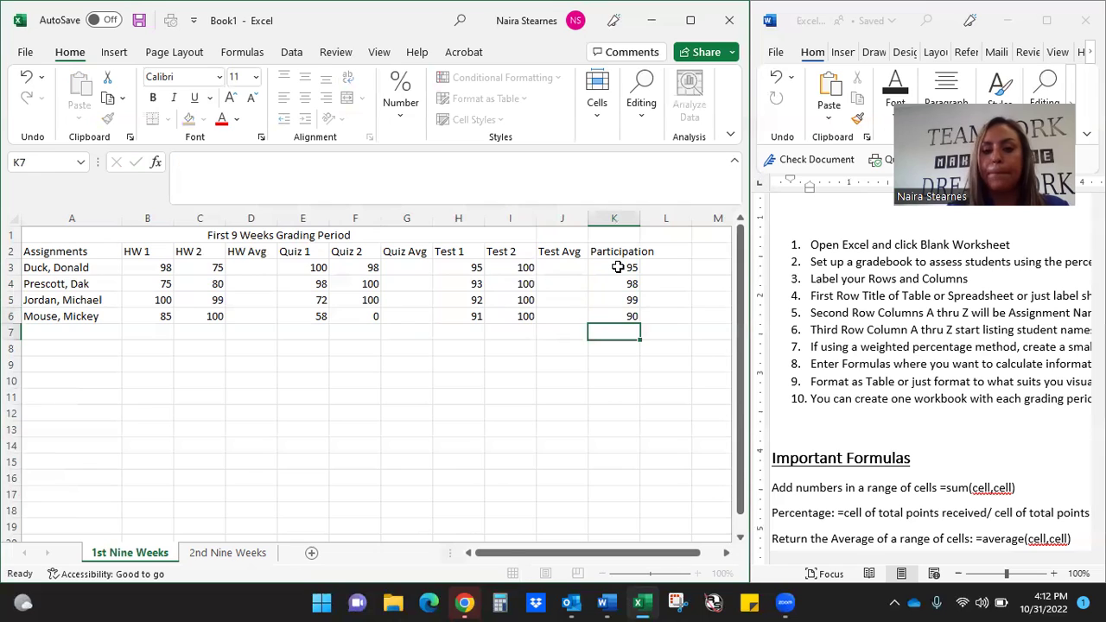
Consult the Important Formulas list in the Word guide and enter the homework average formula =average(B3:C3) in cell D3 of the gradebook
left_click(678, 251)
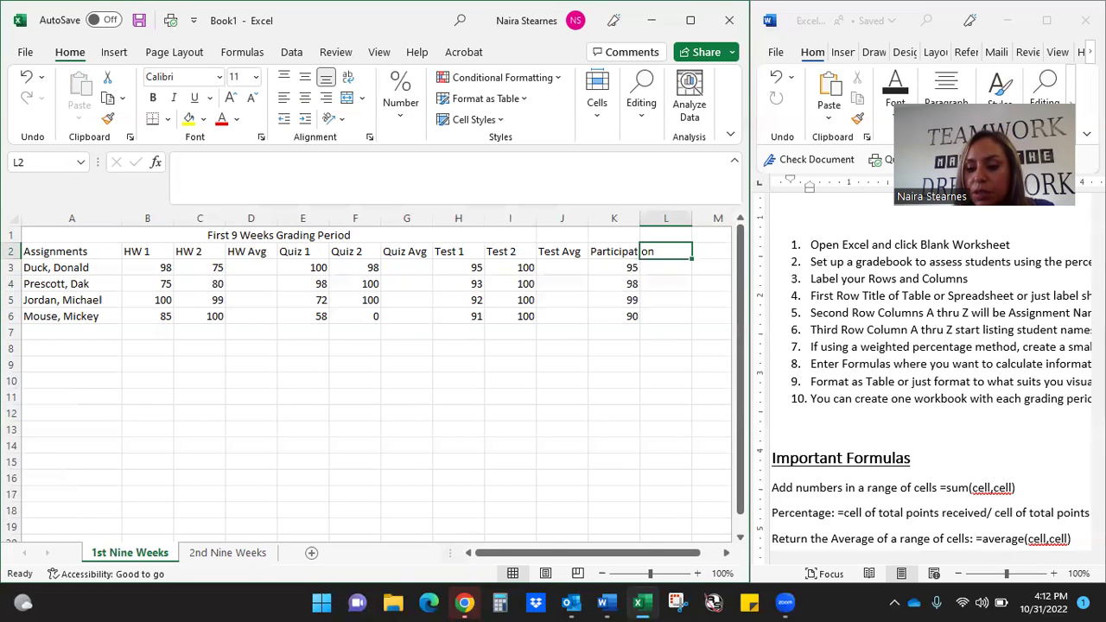
left_click(1047, 463)
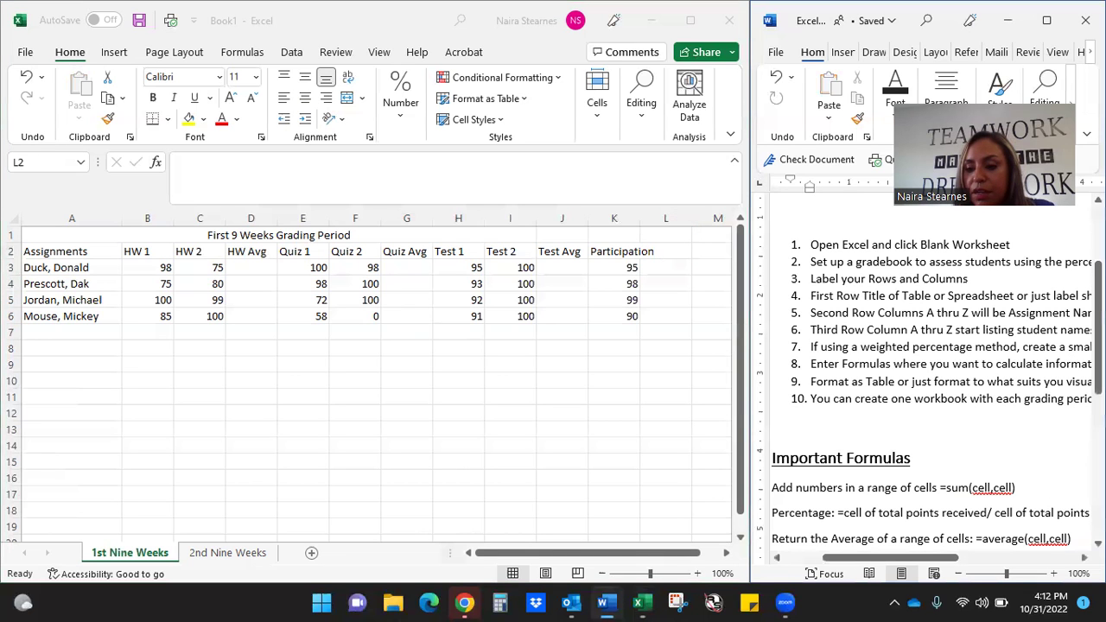
scroll(933, 380, "down", 3)
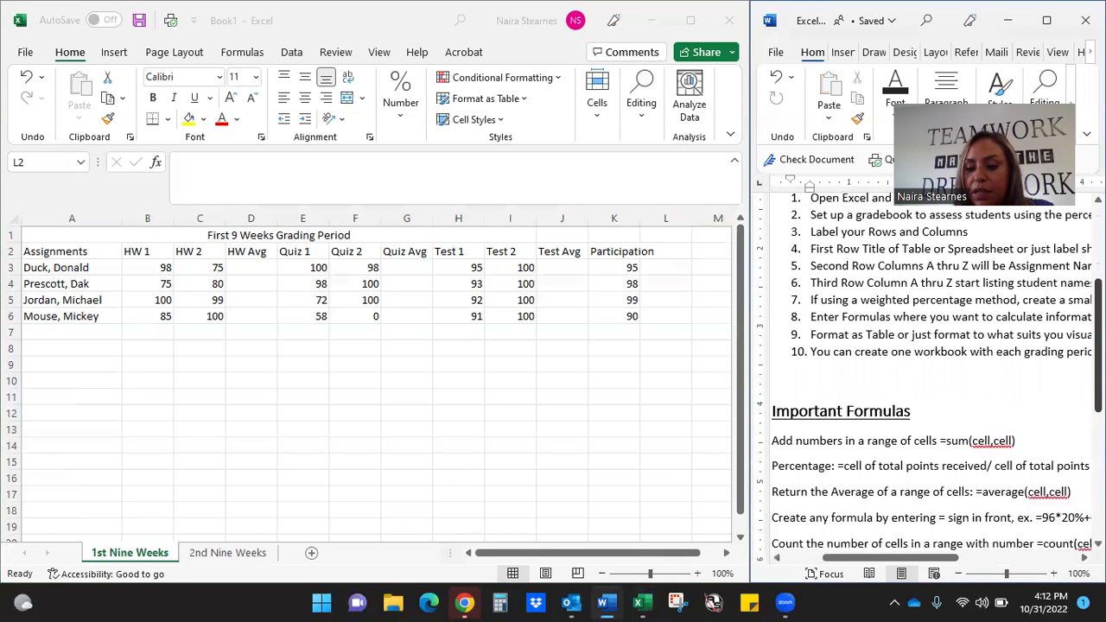
scroll(903, 367, "down", 1)
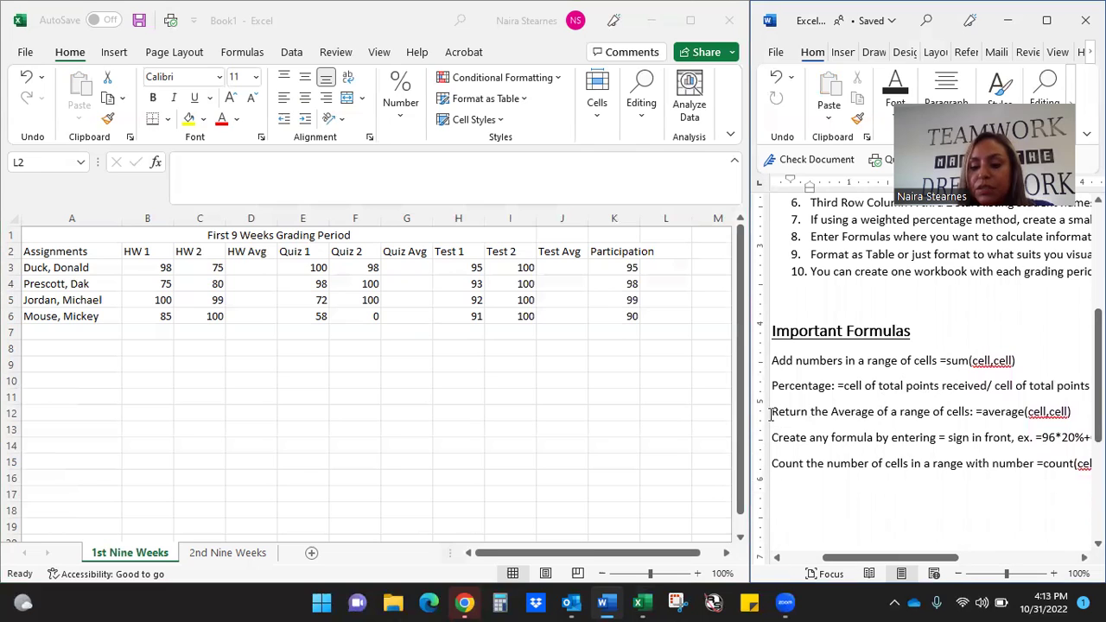
left_click(241, 268)
left_click(240, 264)
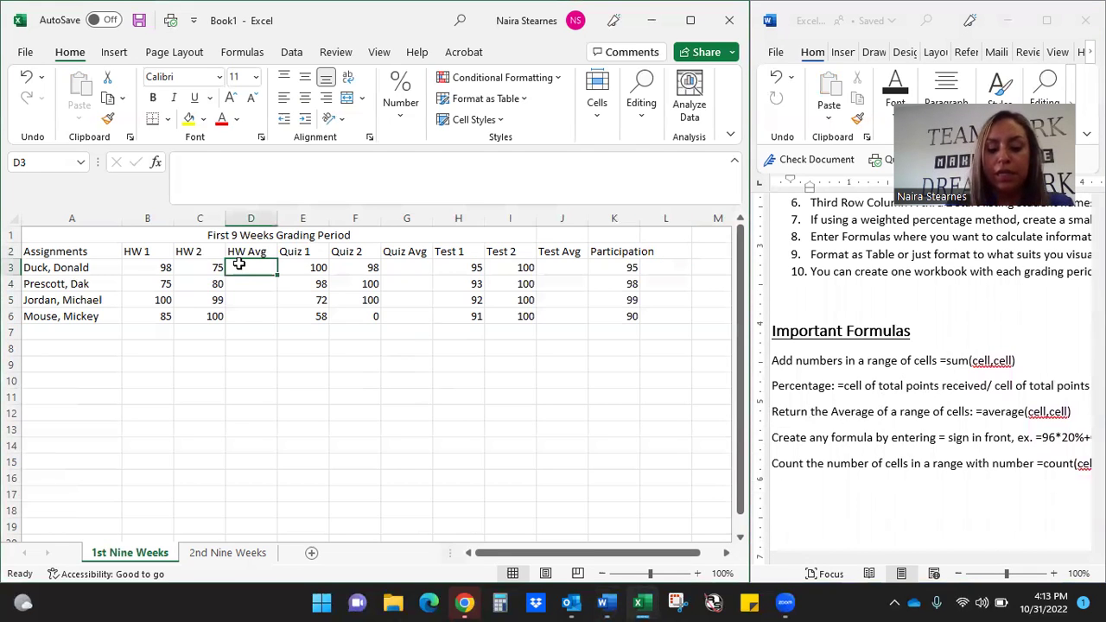
type("=ave")
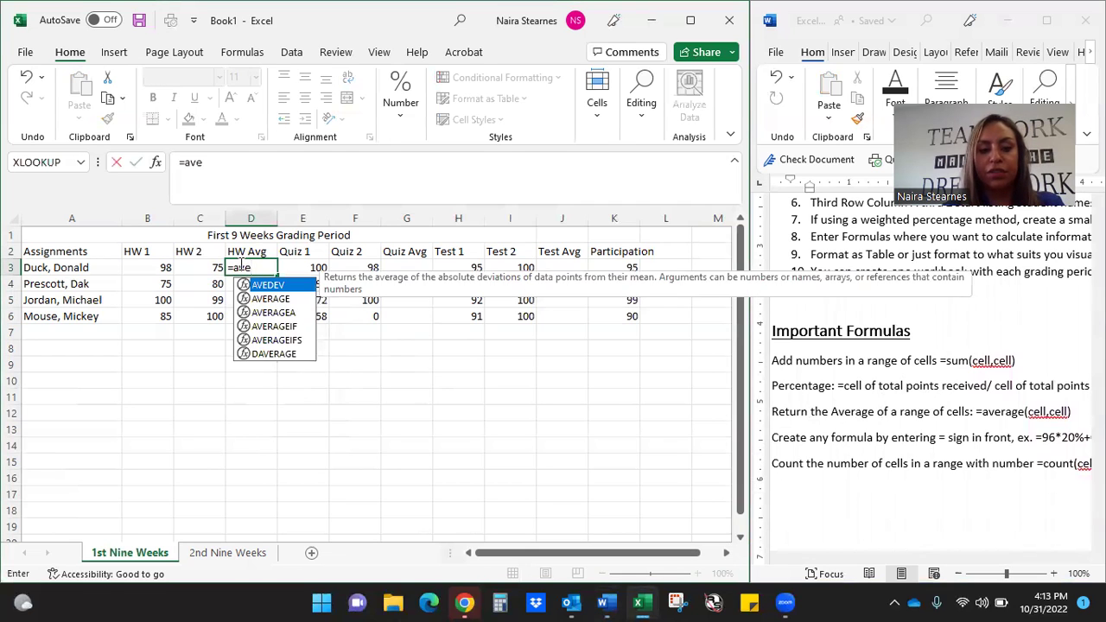
key("BackSpace")
key("BackSpace")
type("verage")
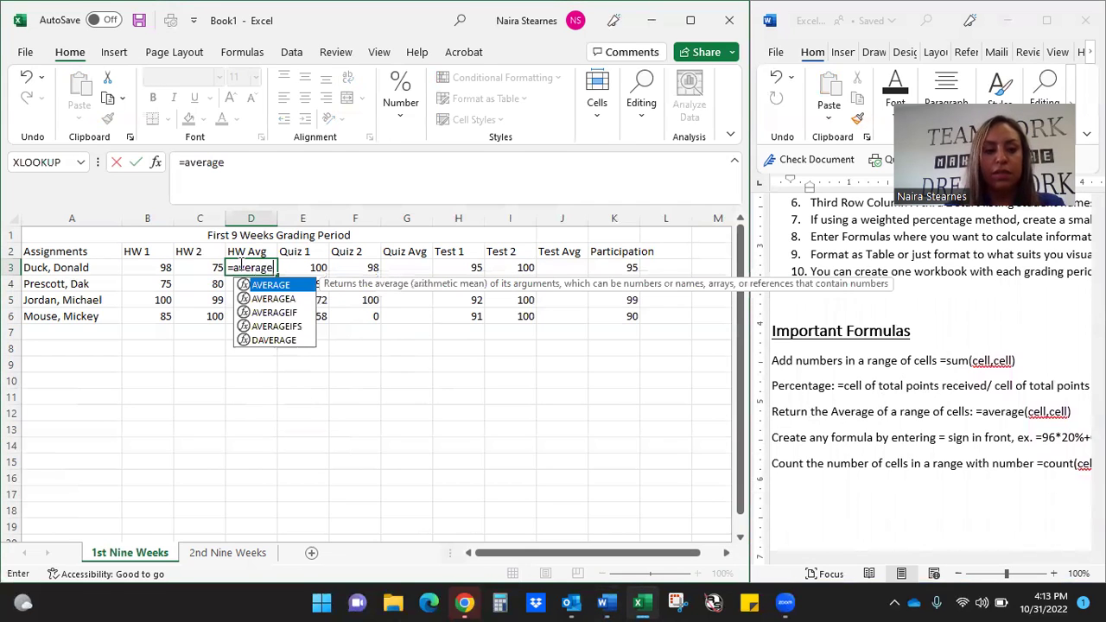
type("(")
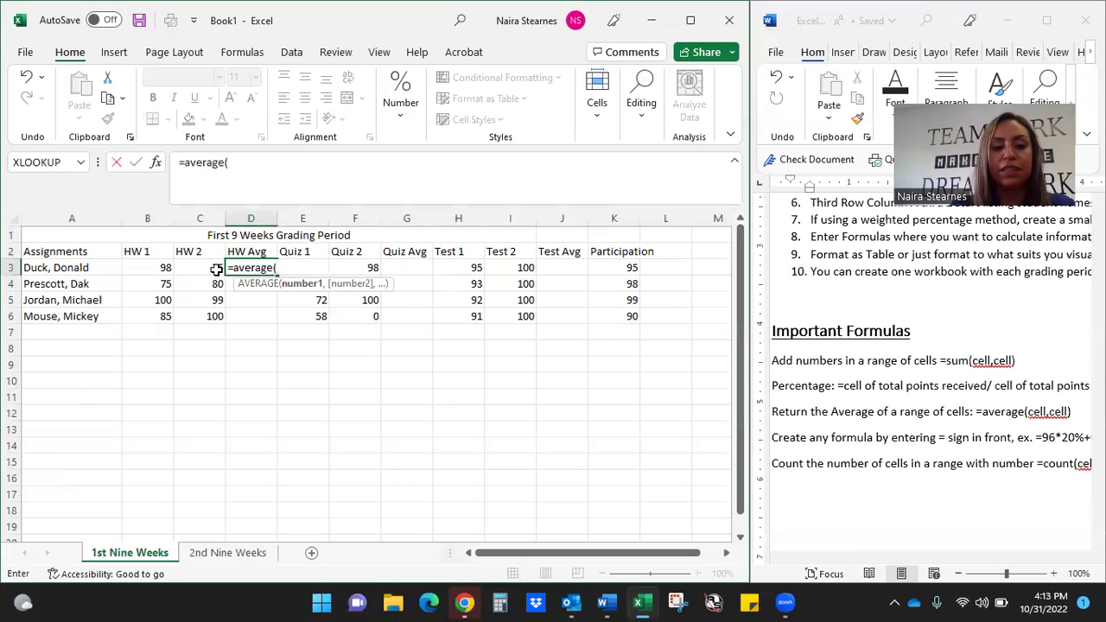
left_click_drag(156, 269, 192, 271)
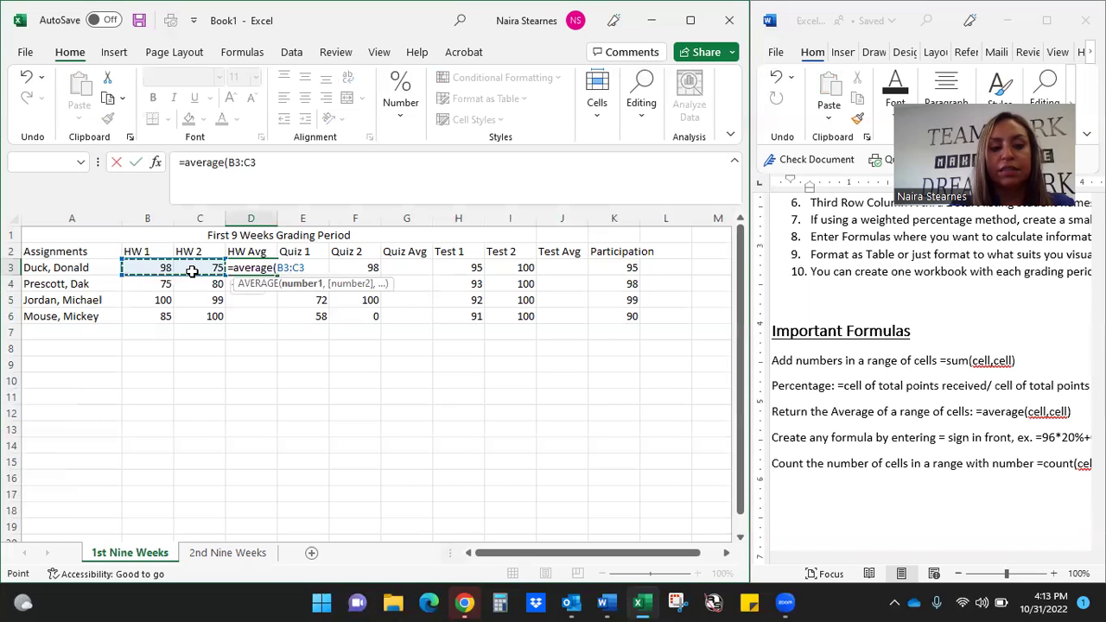
type(")")
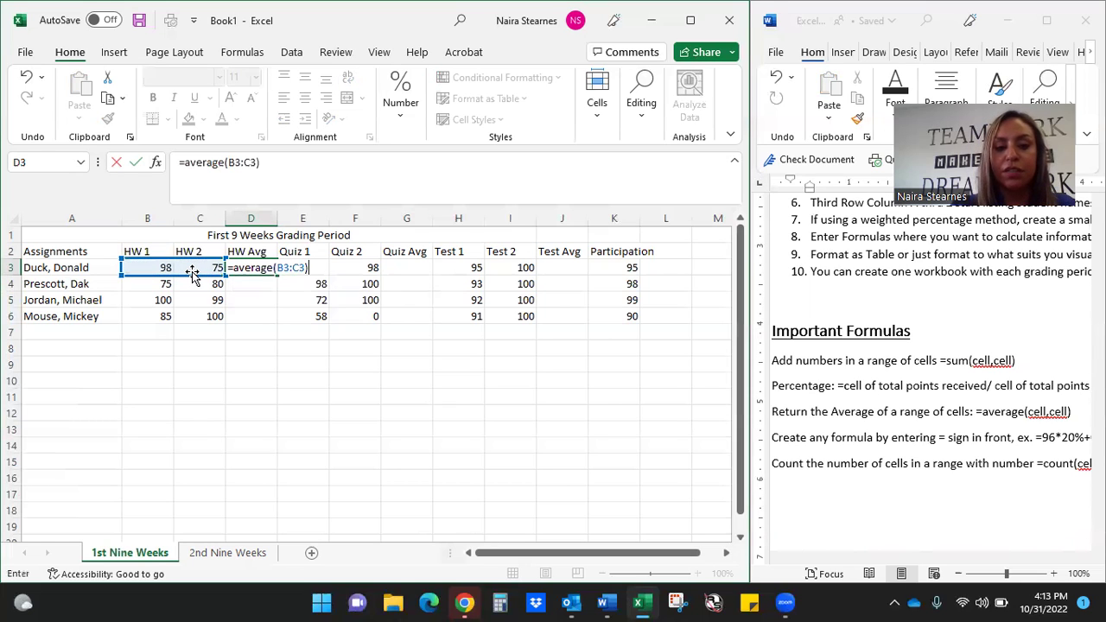
key("Return")
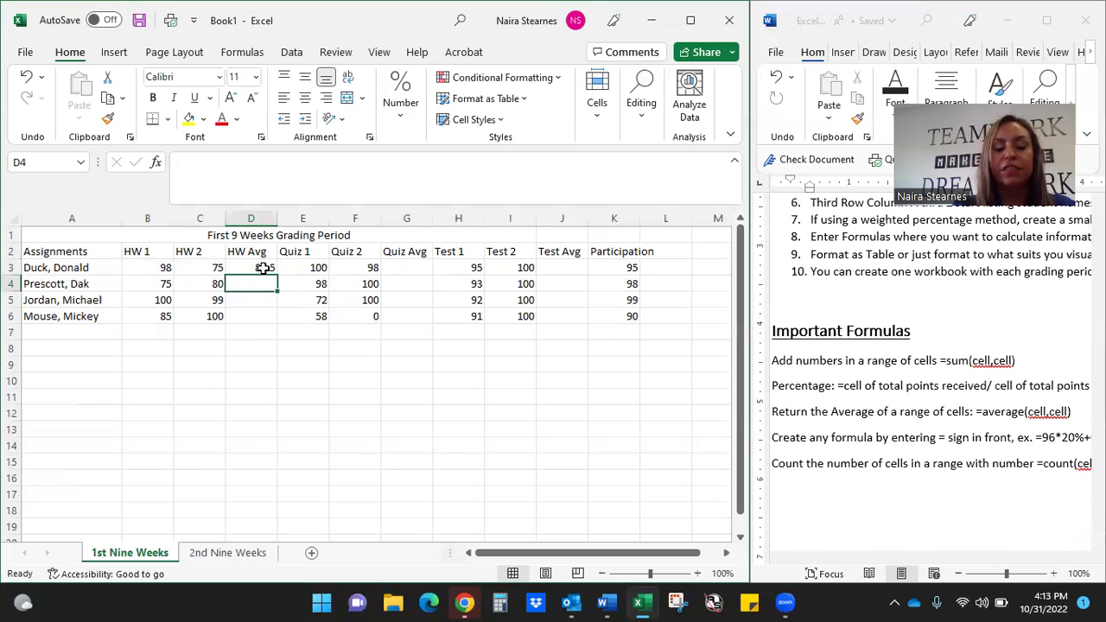
Copy the homework average formula from cell D3 into cell D4, and reselect D3
left_click(263, 269)
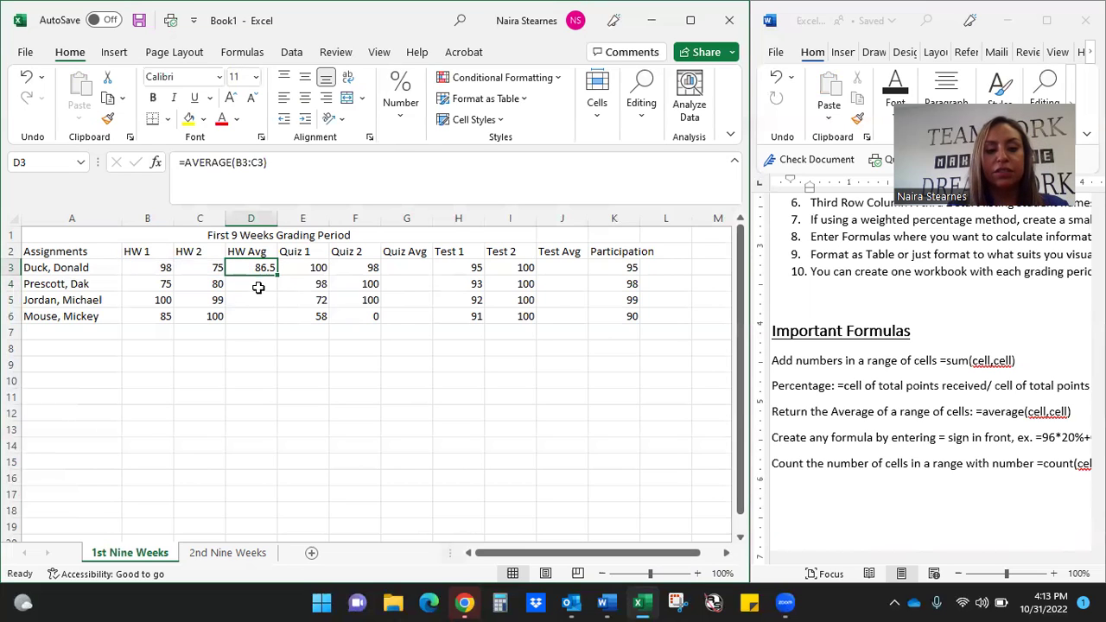
key("ctrl+c")
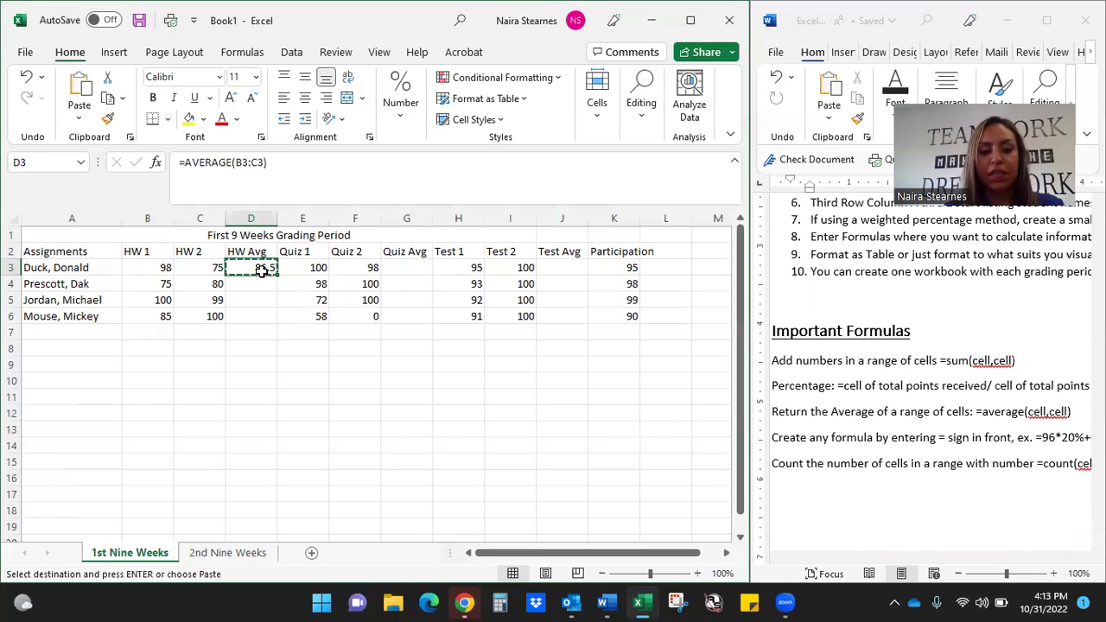
left_click(259, 284)
key("ctrl+v")
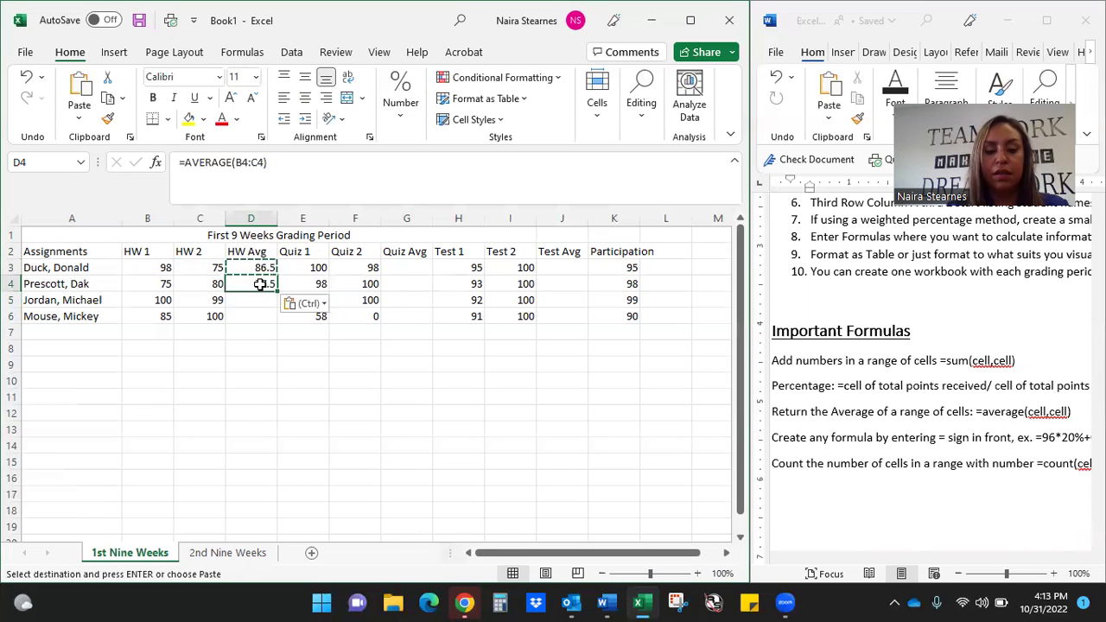
left_click(269, 273)
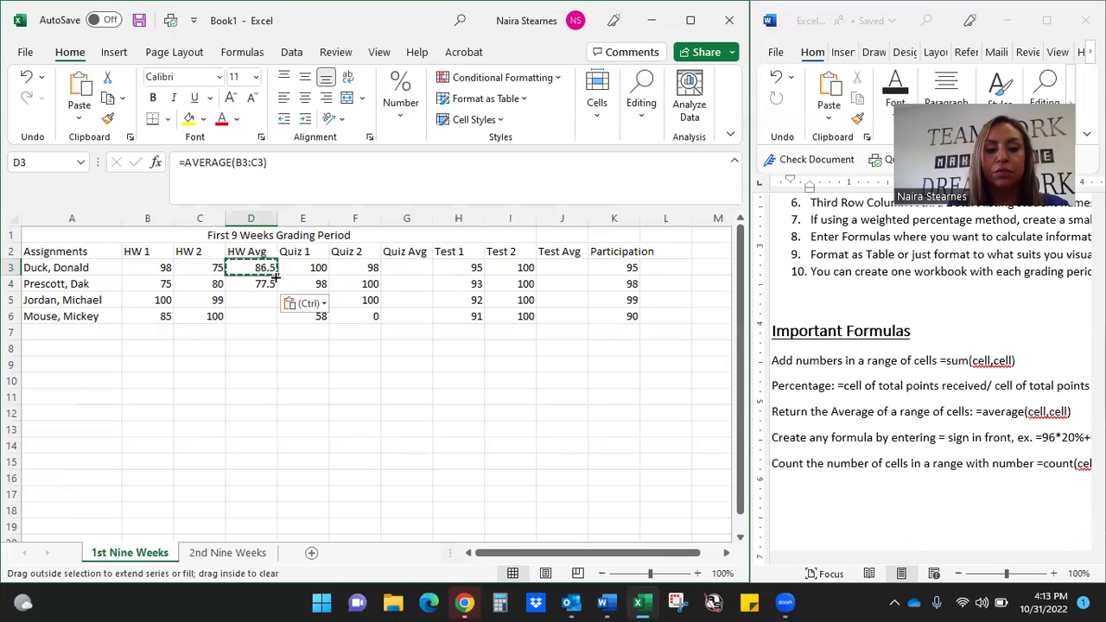
Fill the homework average formula from cell D3 down through D6, and check the cell references in the filled formulas
left_click_drag(275, 275, 273, 317)
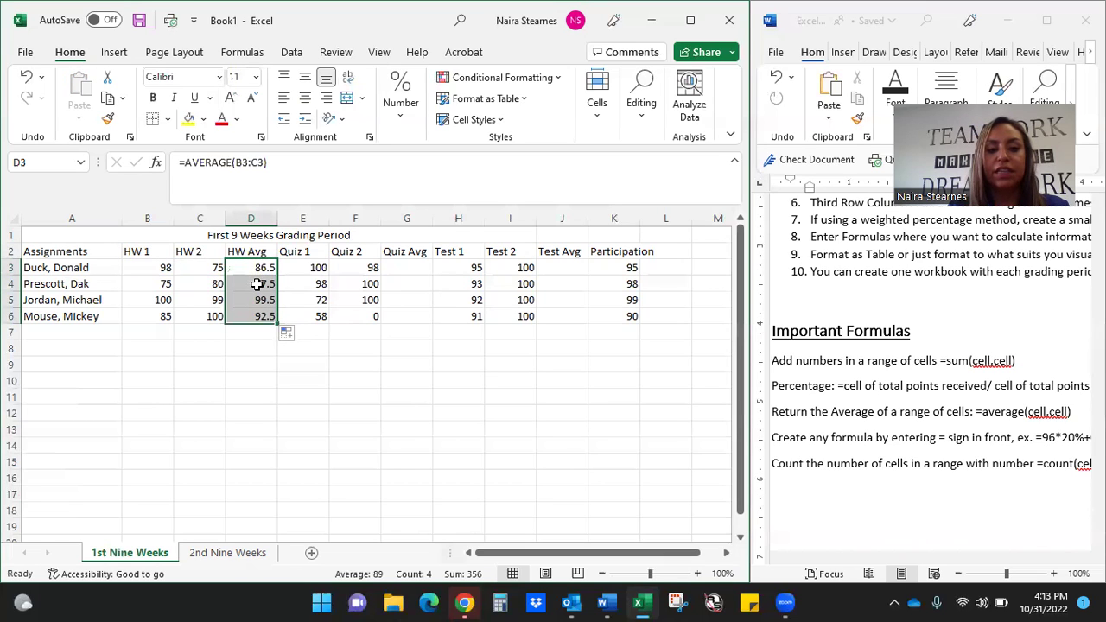
left_click(257, 285)
left_click(263, 267)
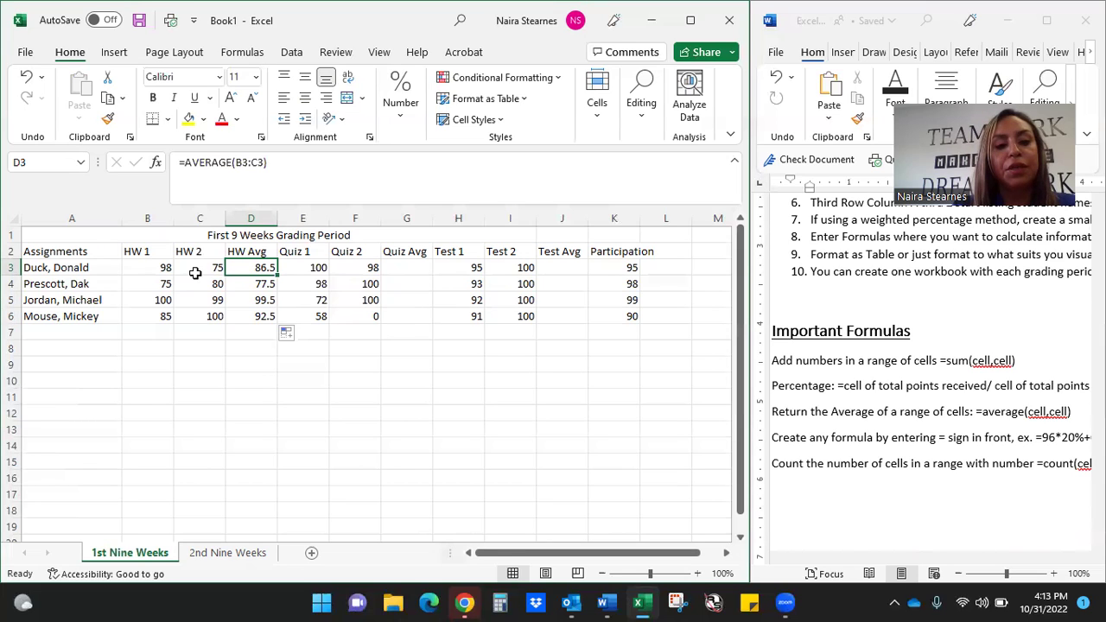
left_click(251, 284)
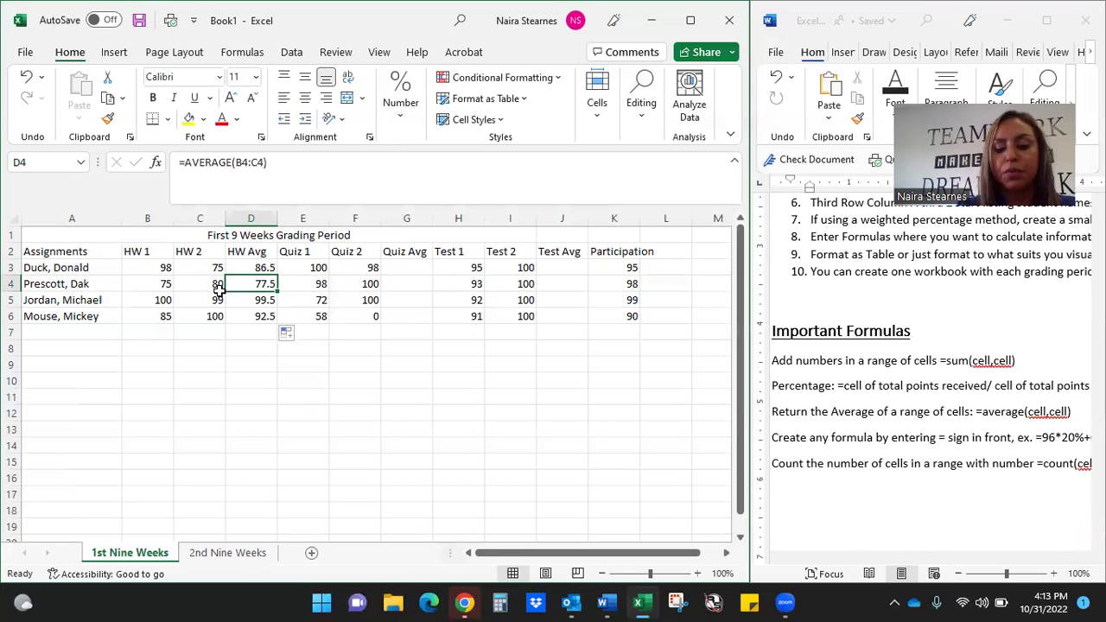
key("Down")
key("Down")
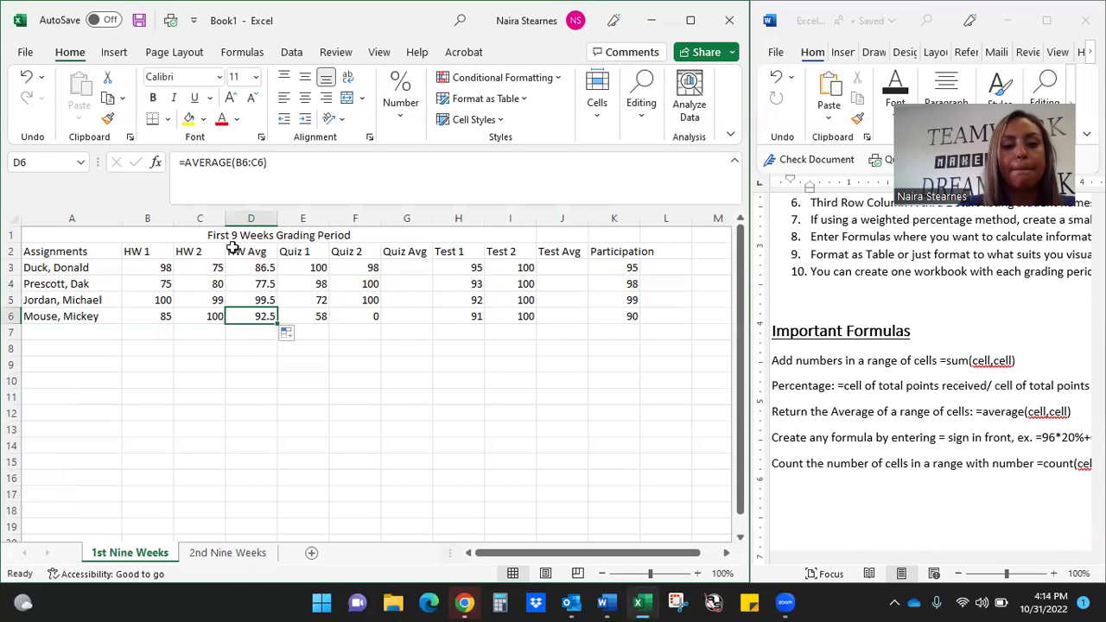
Enter the quiz average formula =average(E3:F3) in cell G3
left_click(409, 270)
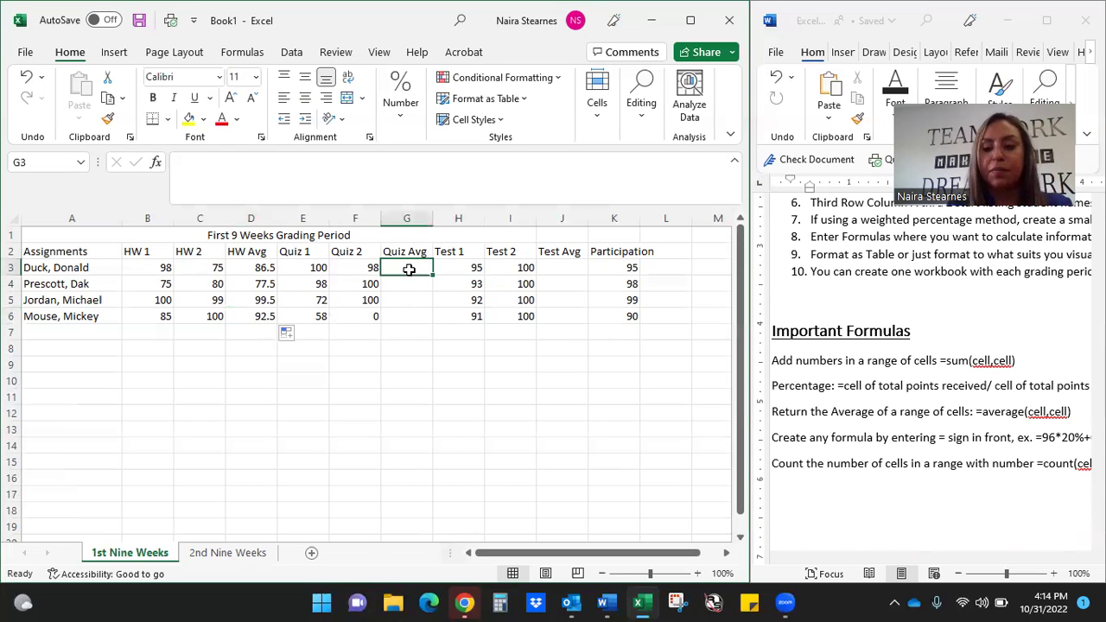
type("=averag")
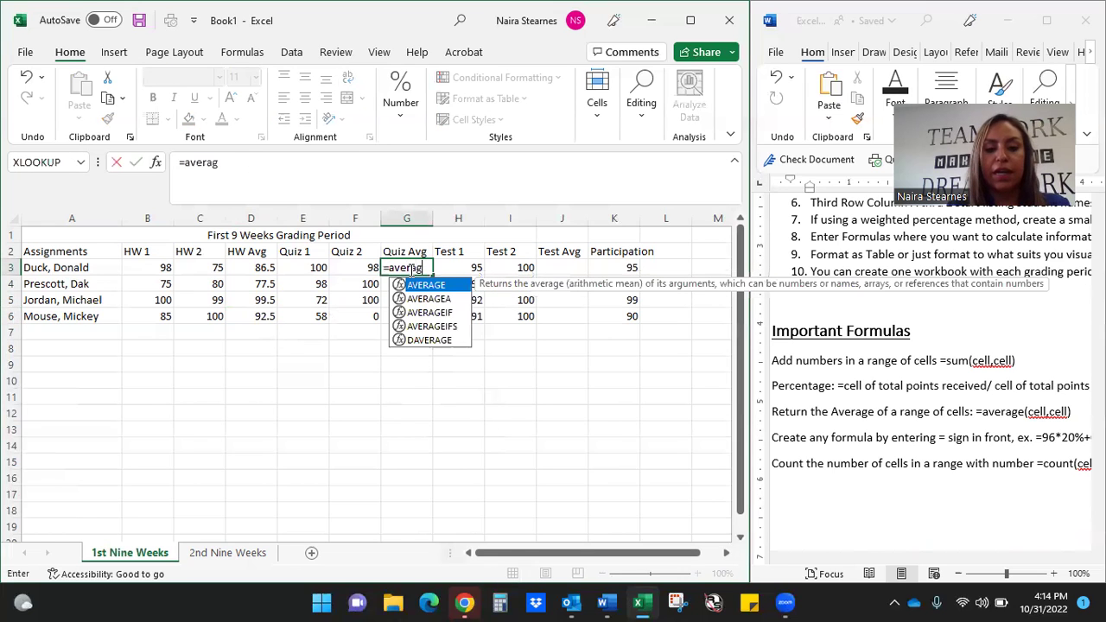
type("e(")
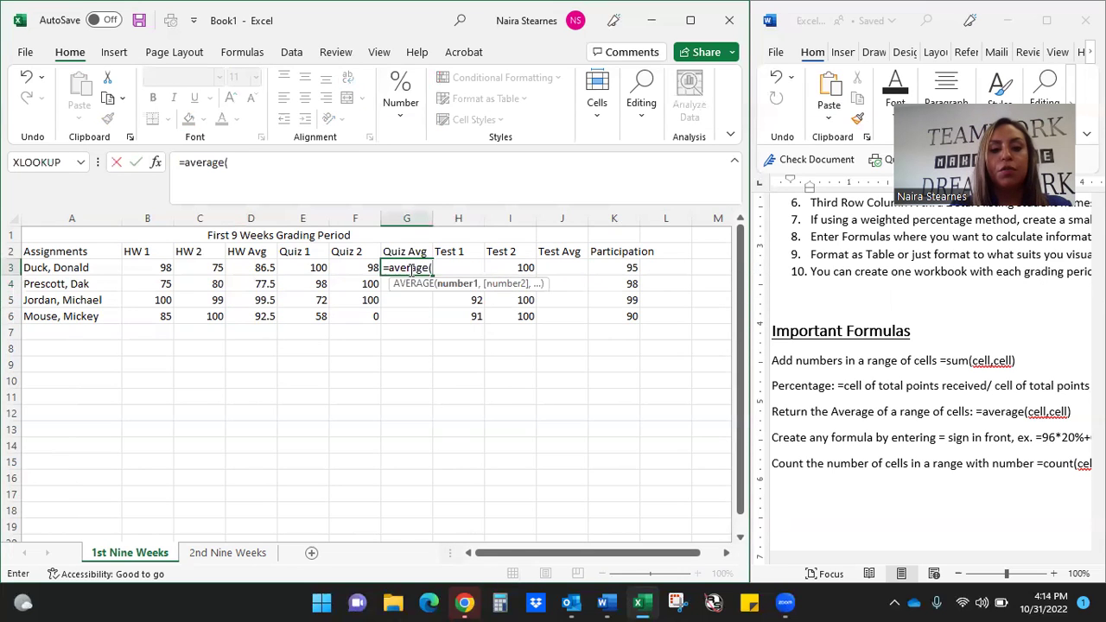
left_click_drag(315, 269, 345, 274)
key("Return")
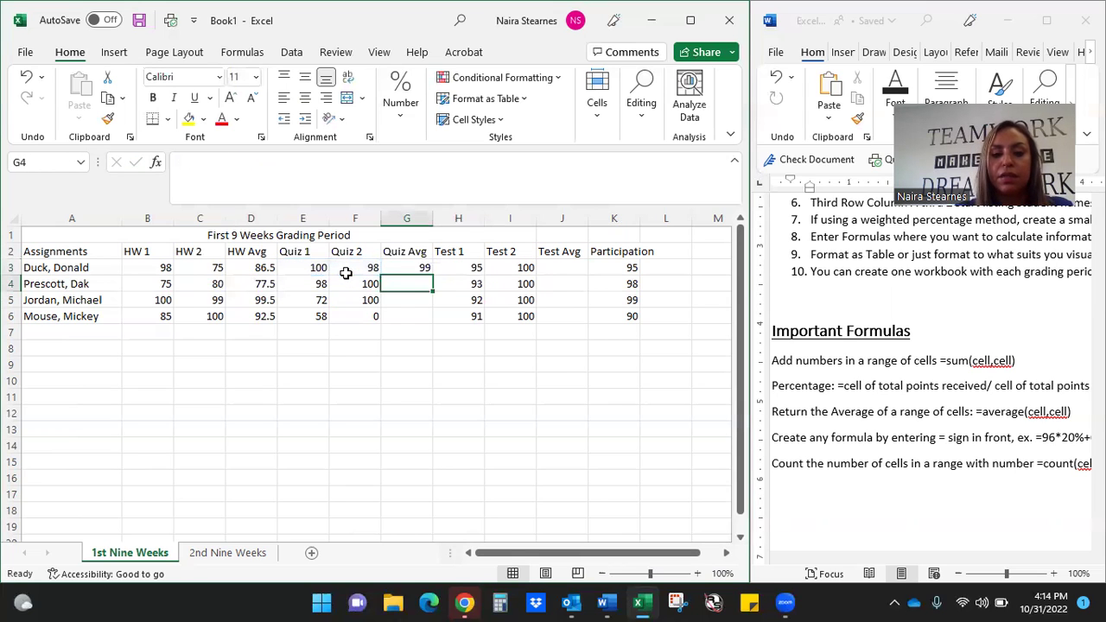
Copy the quiz average formula from cell G3 into cells G4 through G6
left_click(421, 268)
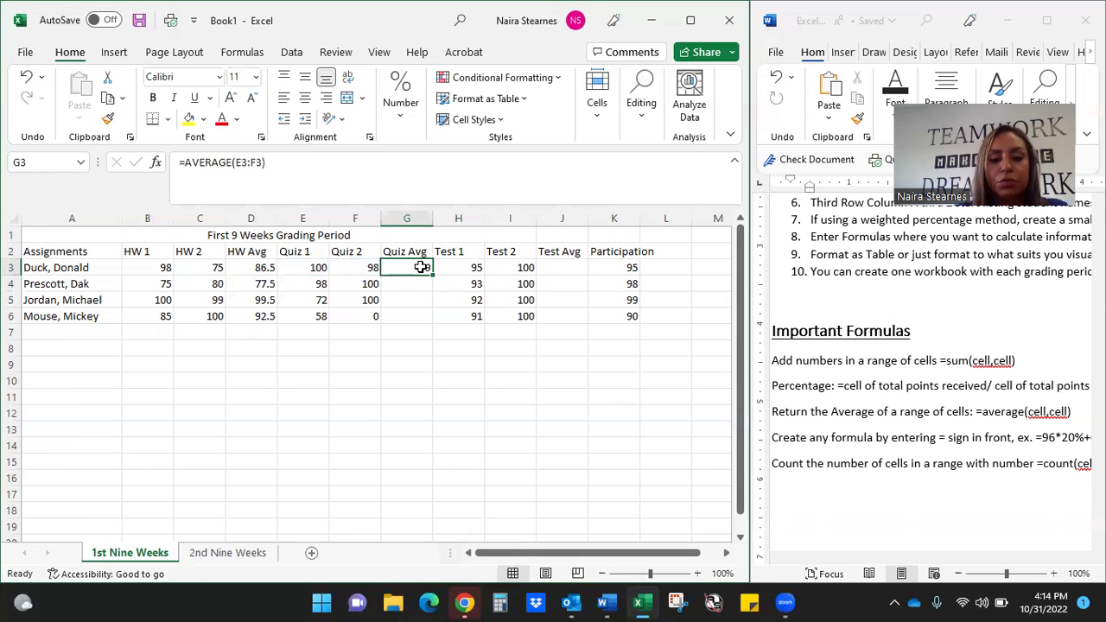
right_click(421, 268)
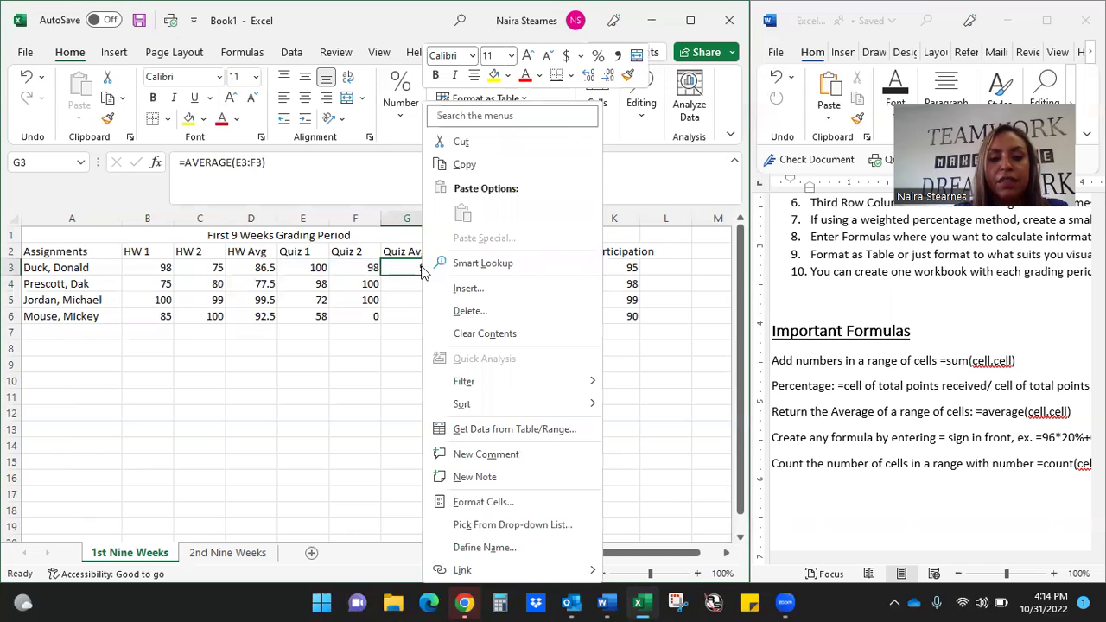
left_click(462, 164)
left_click_drag(413, 284, 413, 310)
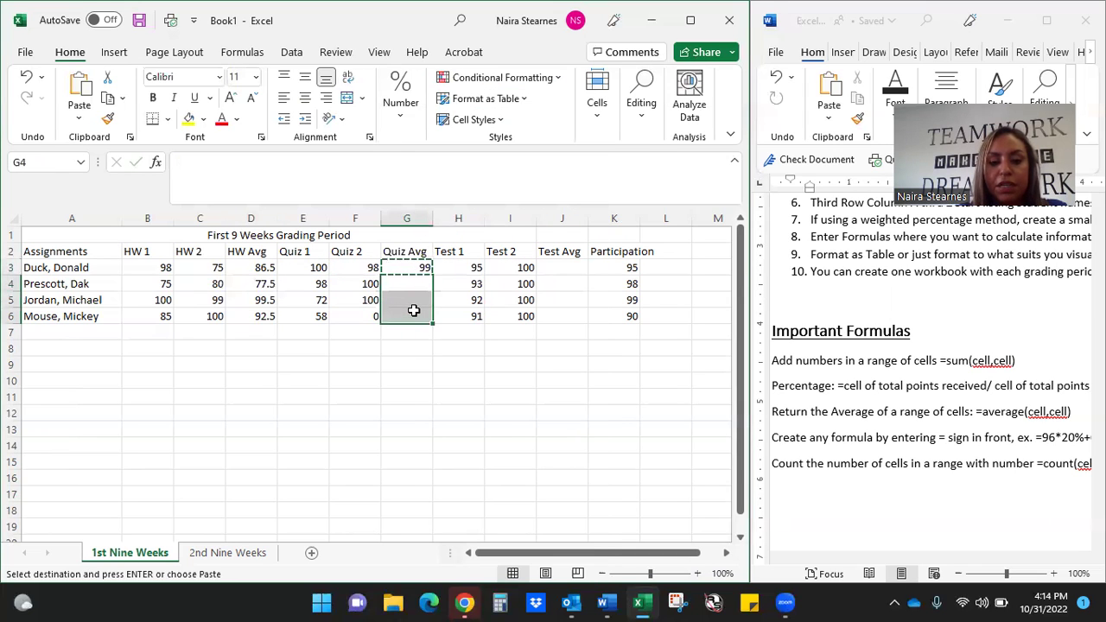
right_click(414, 310)
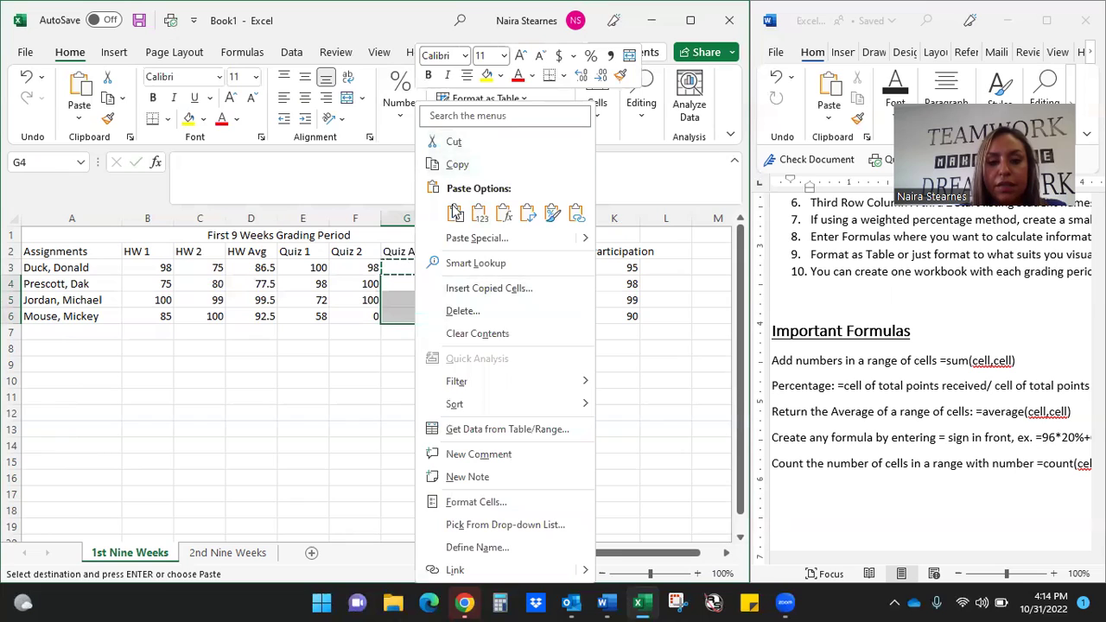
left_click(455, 214)
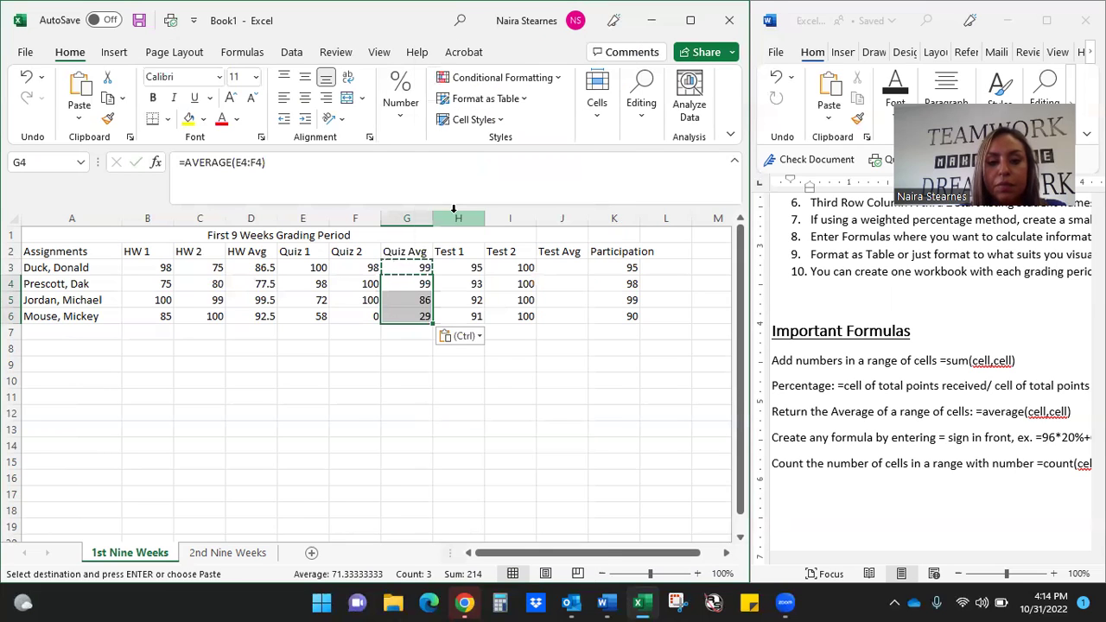
left_click(387, 349)
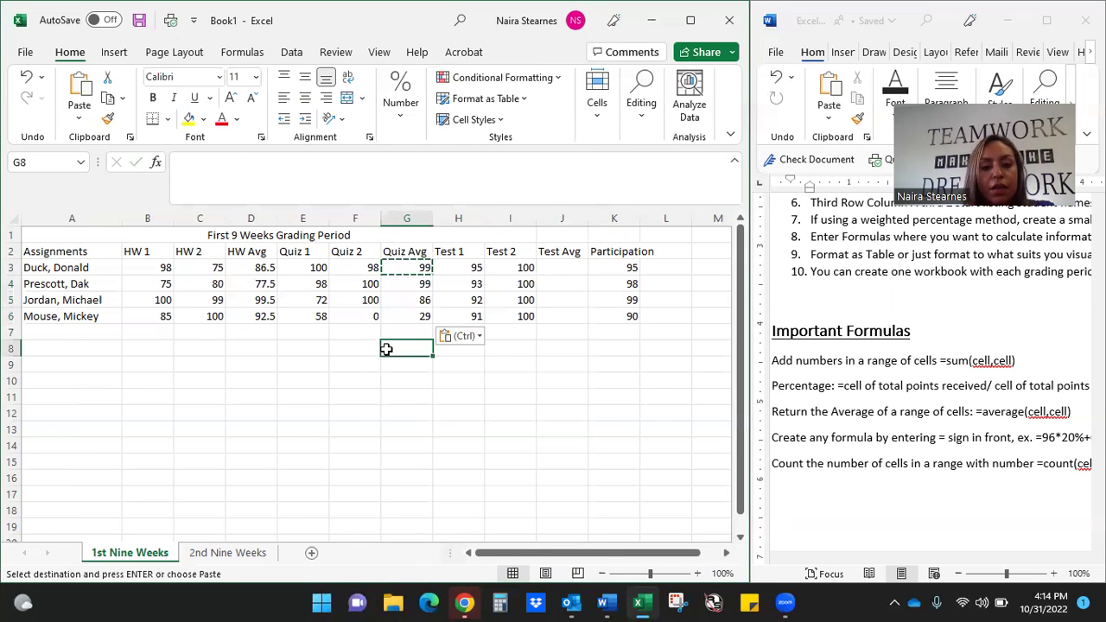
left_click(481, 338)
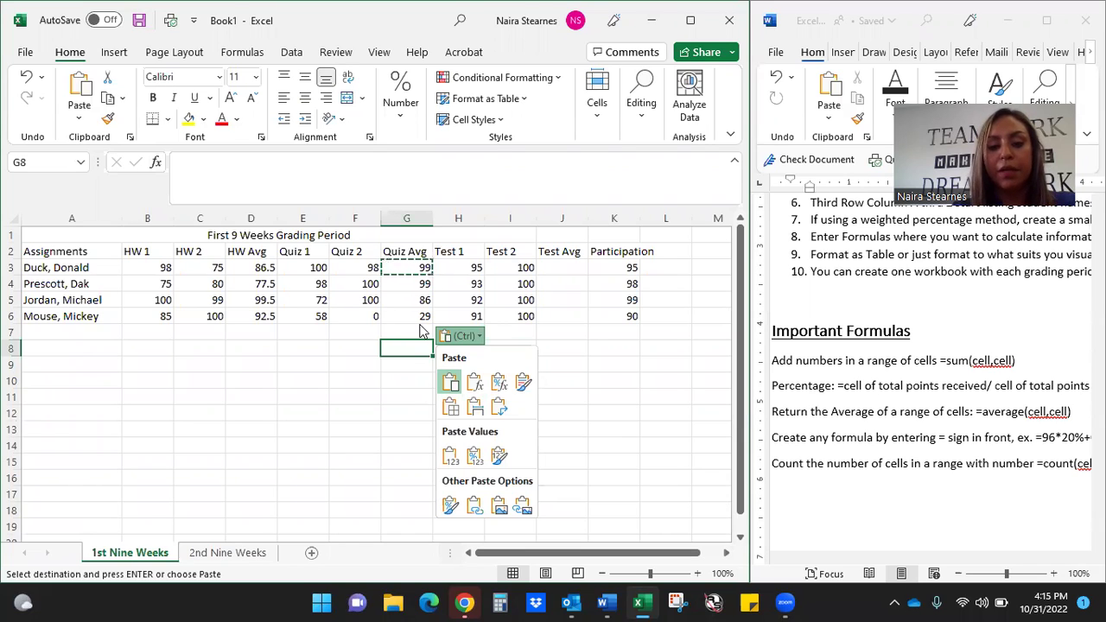
key("Escape")
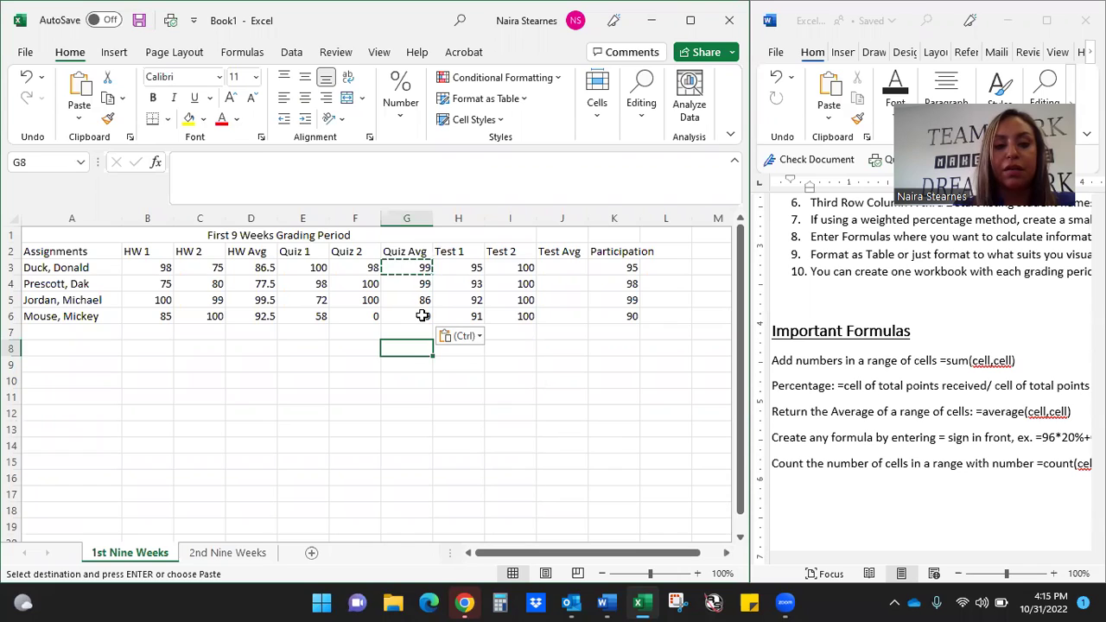
Clear the Quiz 2 score in cell F6 to test its effect on the quiz average, and re-enter 0
left_click(423, 316)
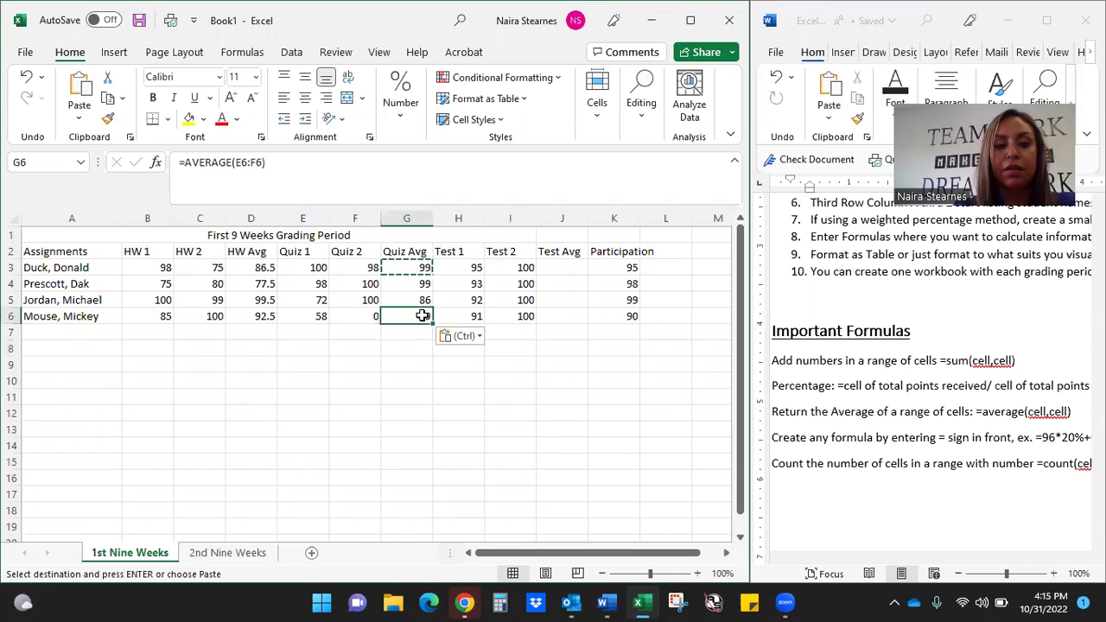
left_click(356, 316)
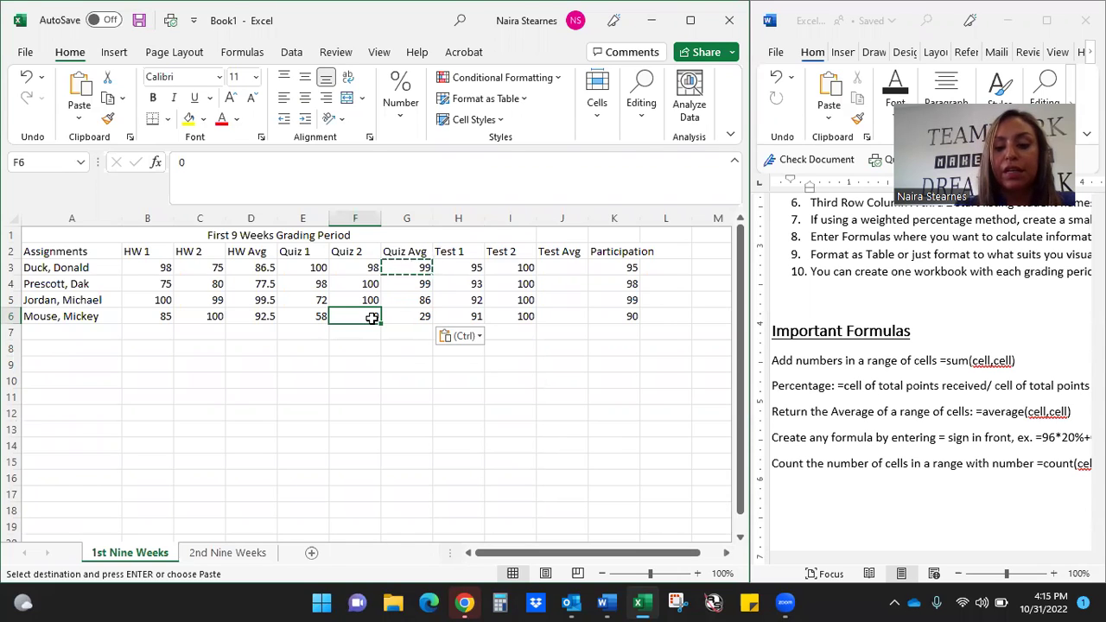
key("Delete")
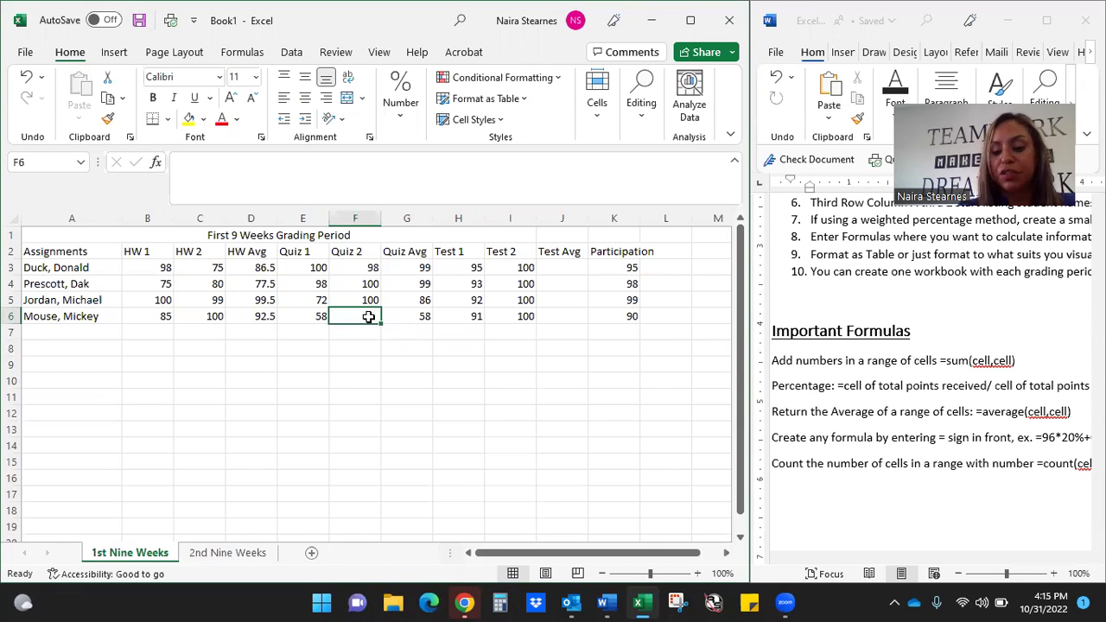
type("0")
key("Return")
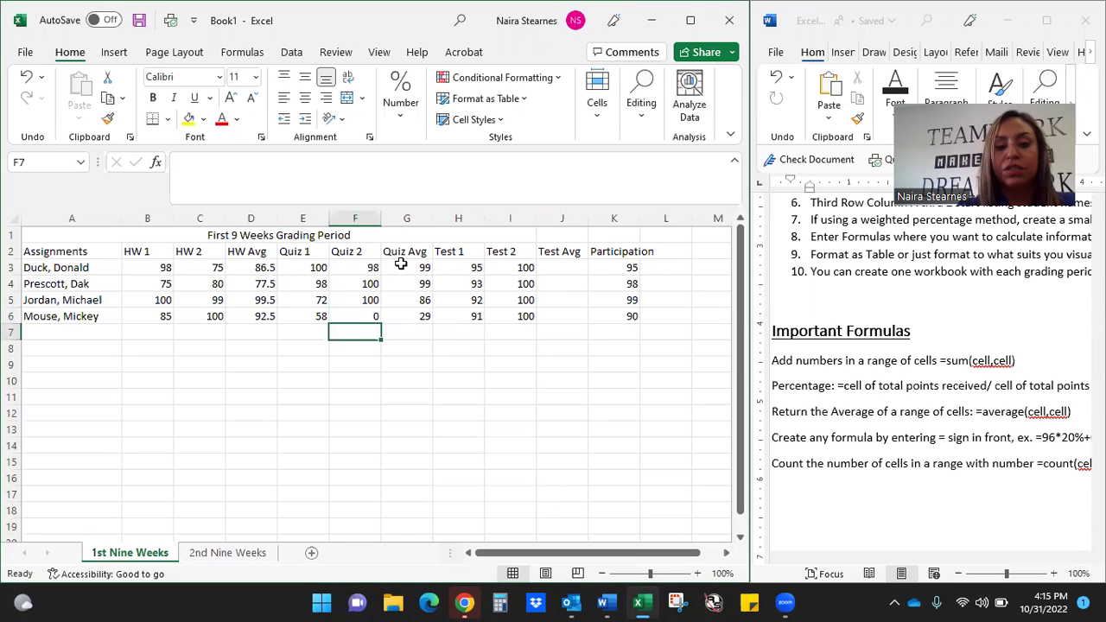
Enter the test average formula =average(H3:I3) in cell J3 and fill it down through J6
left_click(550, 269)
type("=")
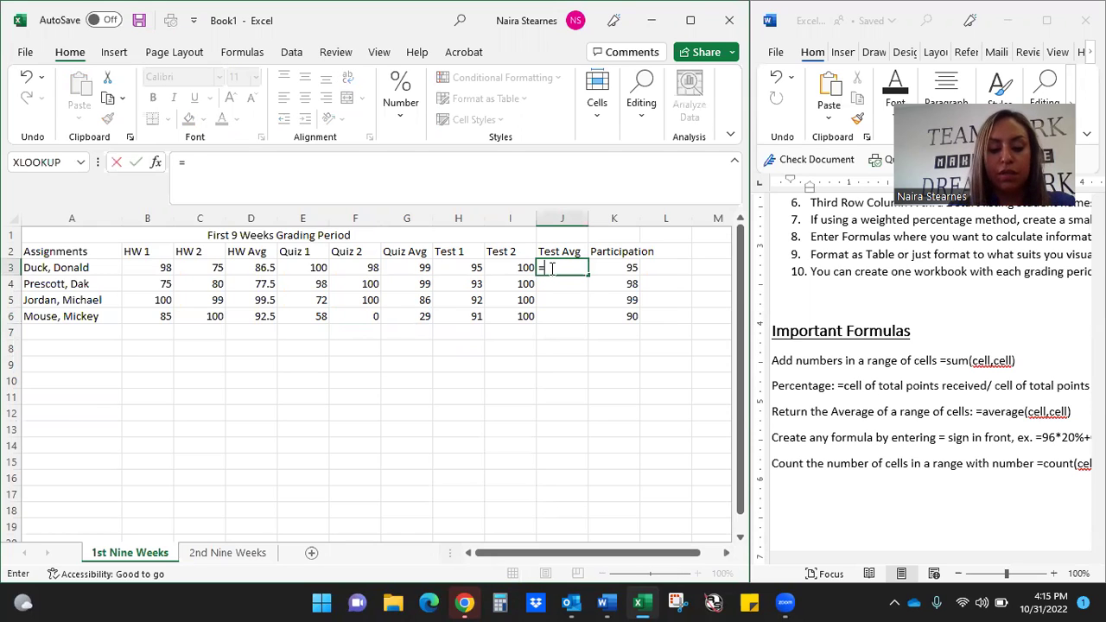
type("average(")
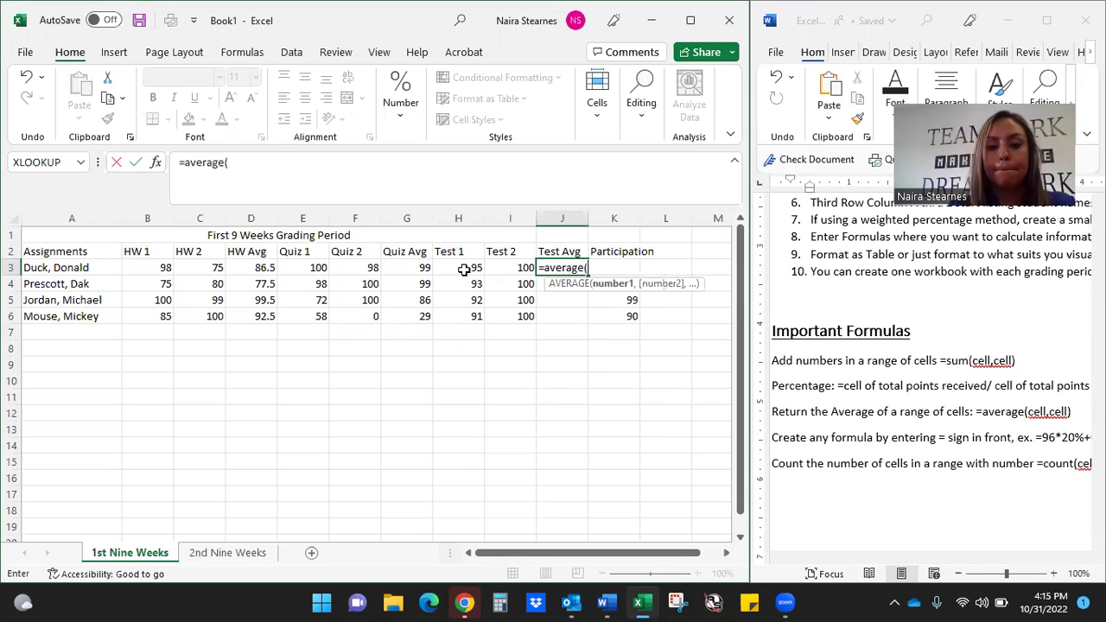
left_click_drag(471, 268, 507, 268)
type(")")
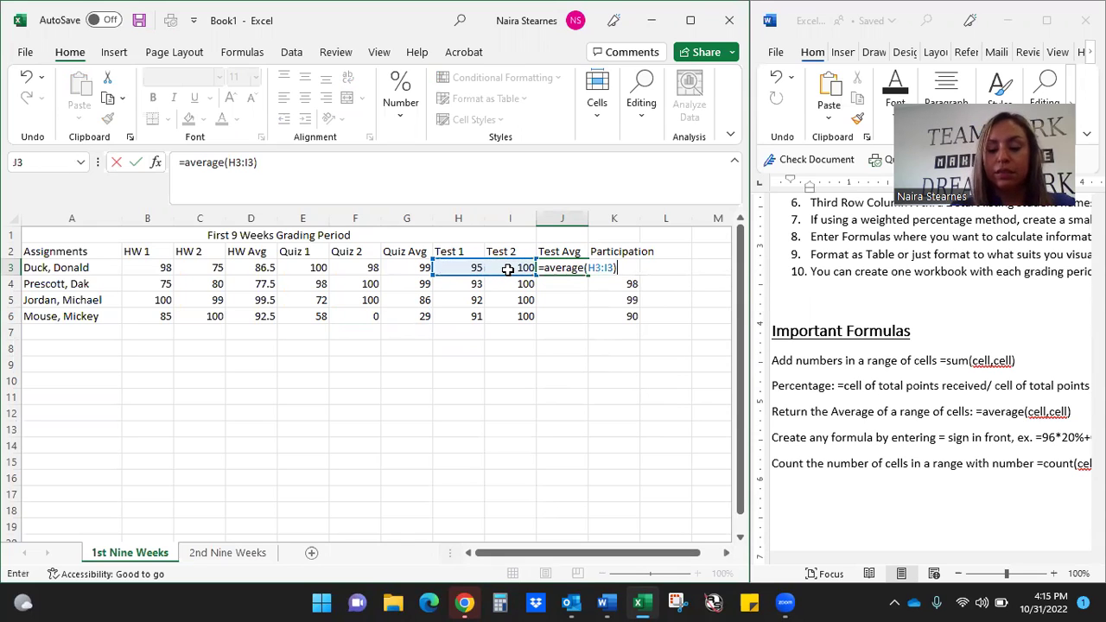
key("Return")
left_click(561, 271)
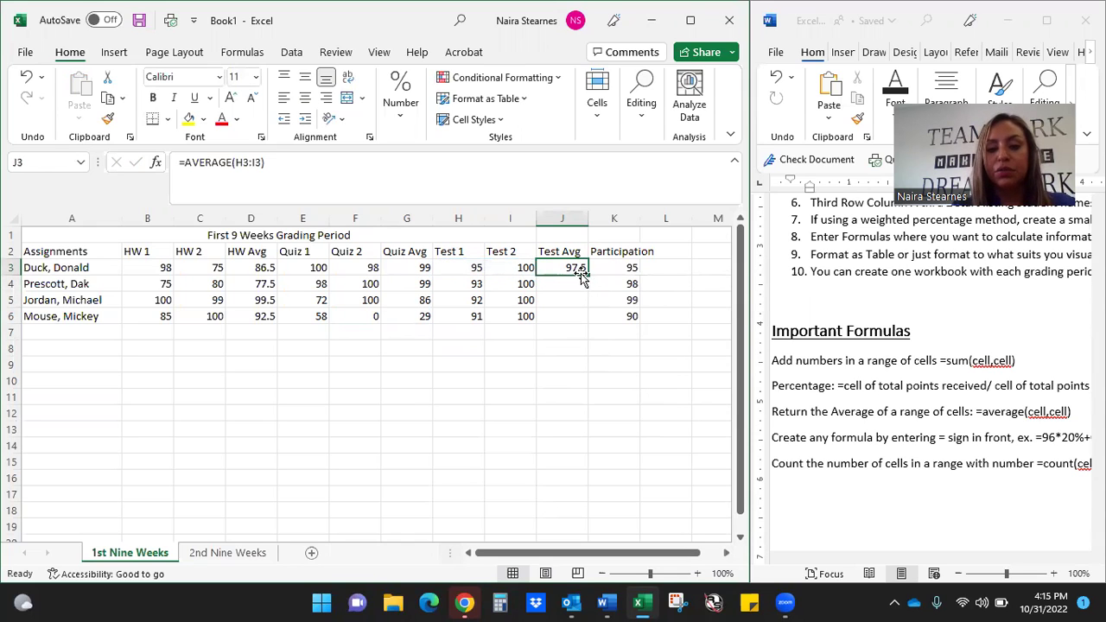
left_click_drag(586, 276, 587, 319)
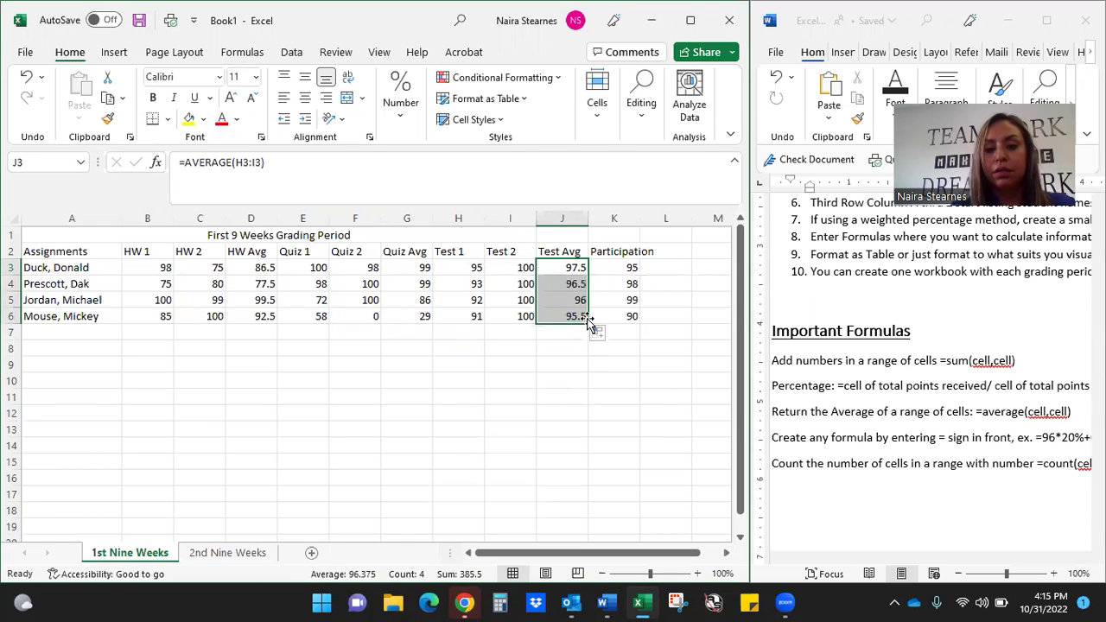
Add the heading Overall Average in cell L2, beside Participation
left_click(680, 249)
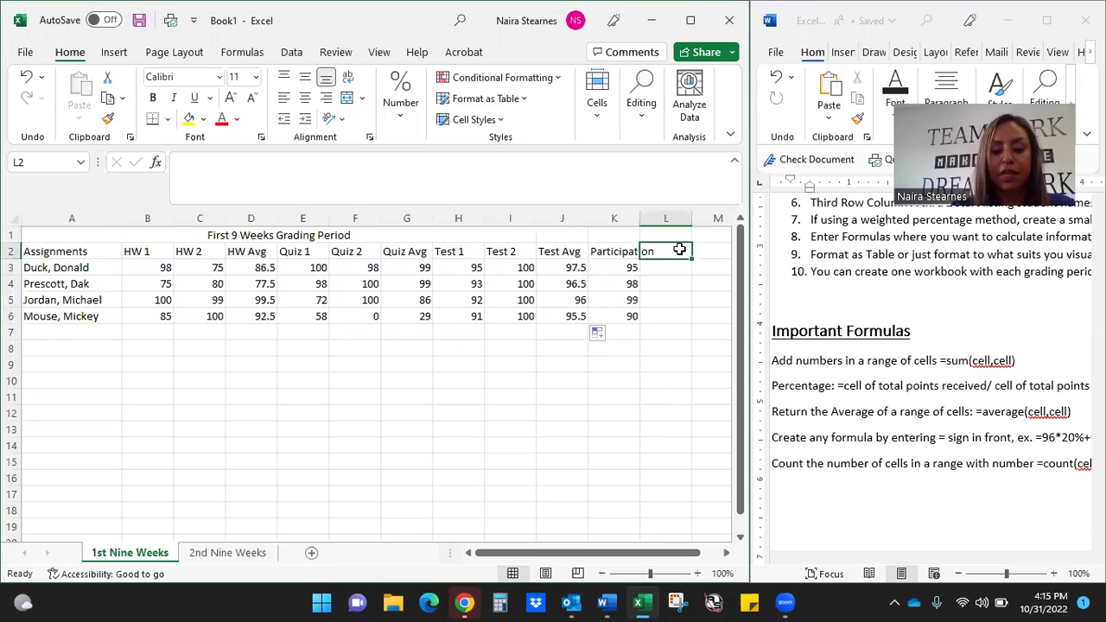
type("Overall Average")
key("Return")
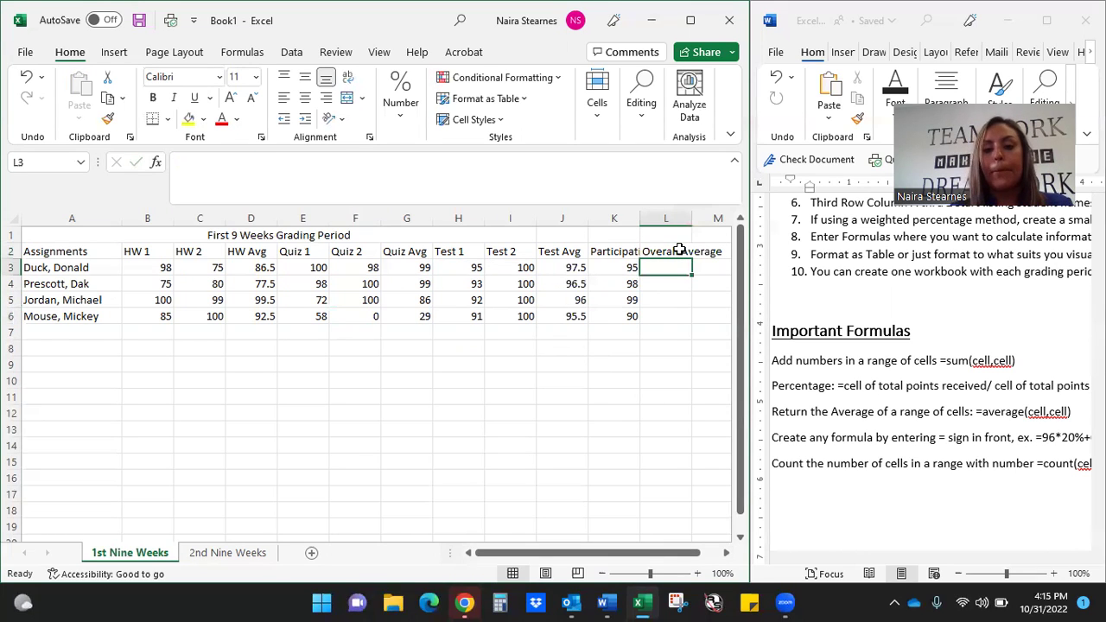
Shorten the heading in cell L2 to Overall Avg and widen column L to fit it
left_click(681, 252)
left_click(352, 162)
key("BackSpace")
key("BackSpace")
key("BackSpace")
key("BackSpace")
key("BackSpace")
type("g")
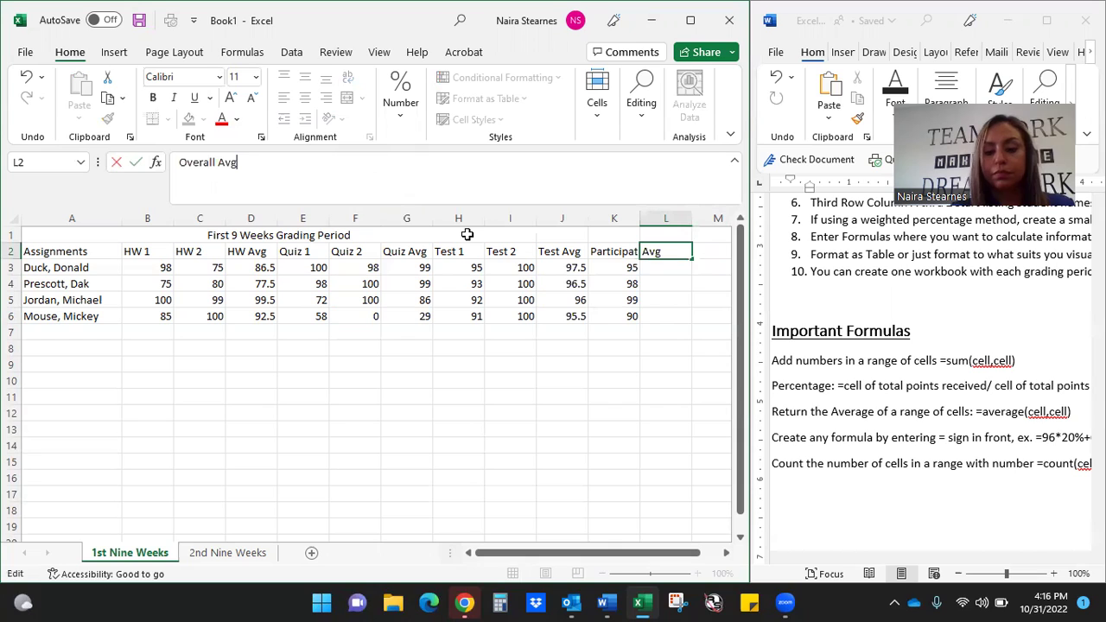
key("Return")
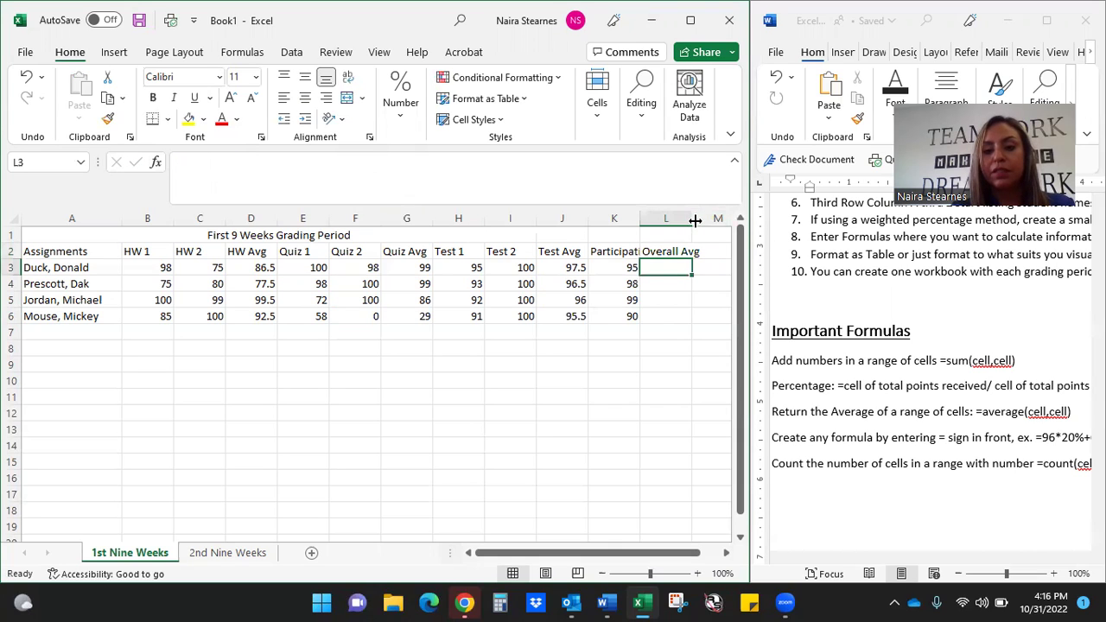
left_click_drag(695, 221, 702, 219)
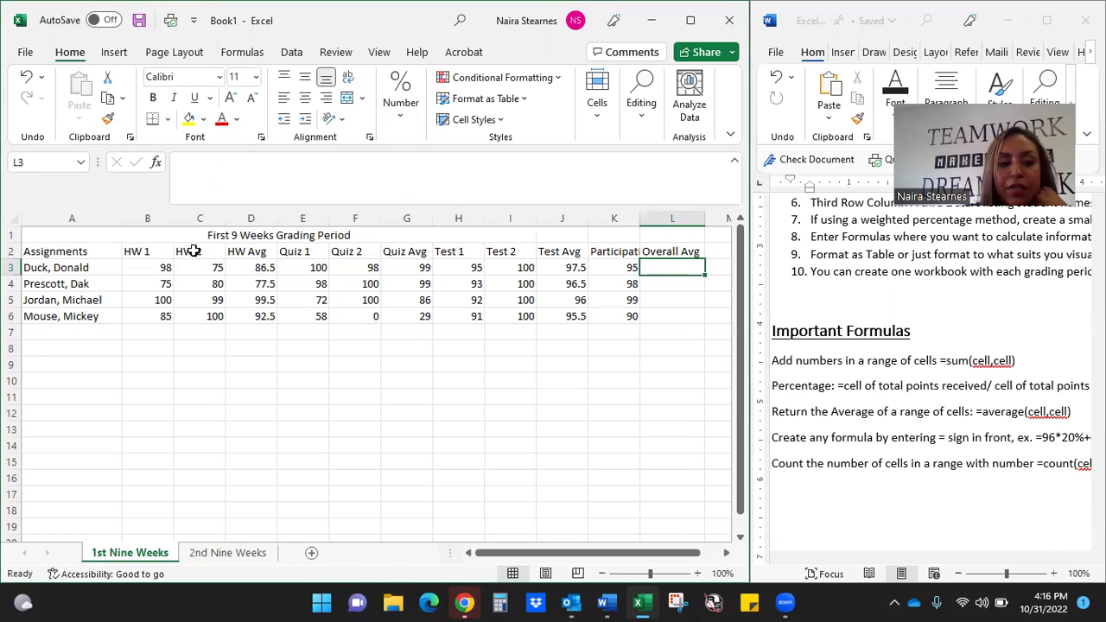
Review the HW Avg, Quiz Avg and Test Avg columns, and widen column K to fit the Participation heading
left_click_drag(256, 250, 255, 313)
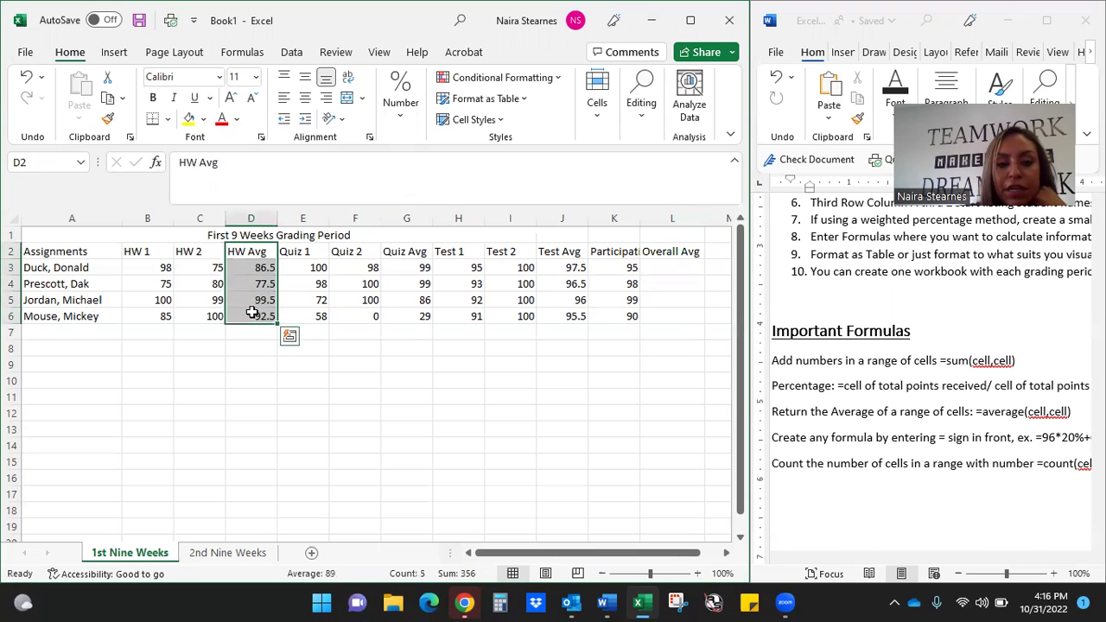
left_click_drag(413, 250, 417, 316)
left_click_drag(561, 251, 562, 313)
left_click_drag(641, 218, 657, 218)
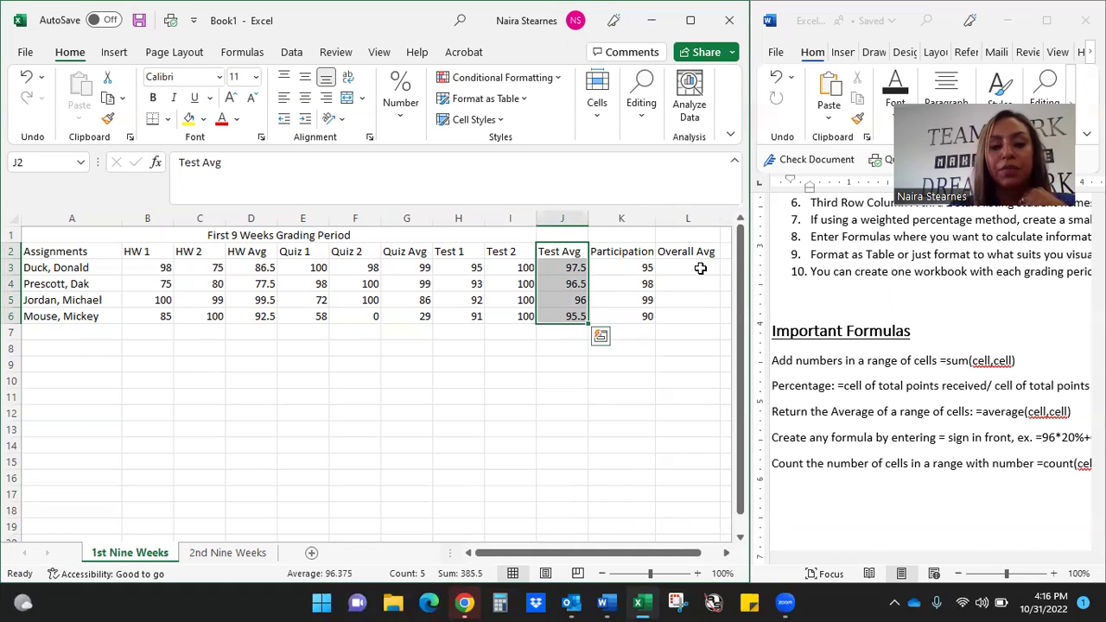
Enter the label Homework in cell C8, below the student scores
left_click(195, 352)
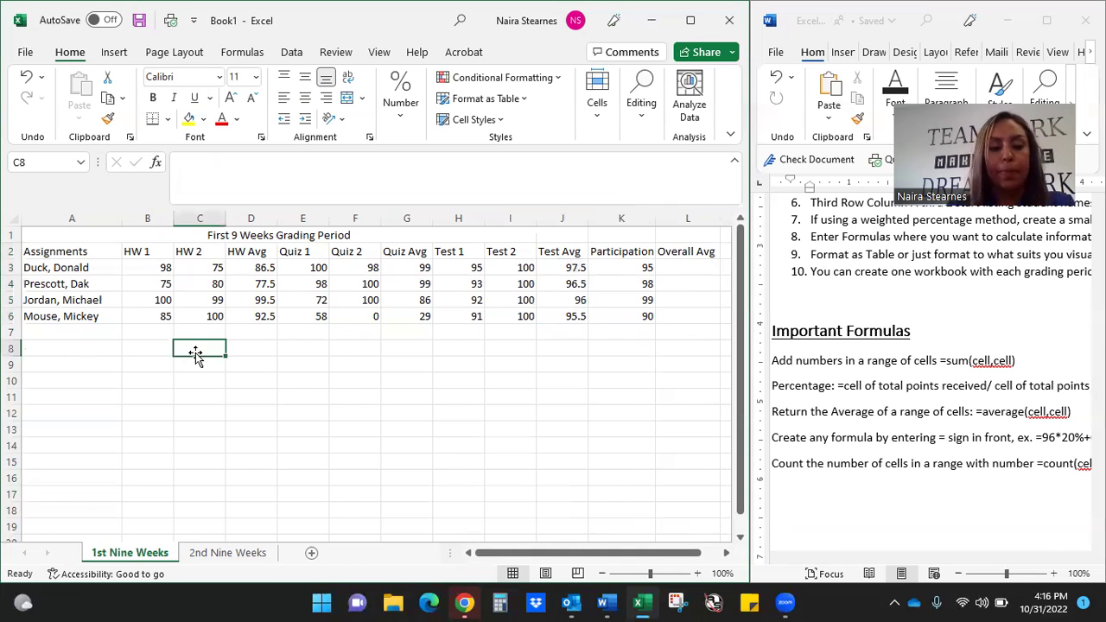
type("Homework")
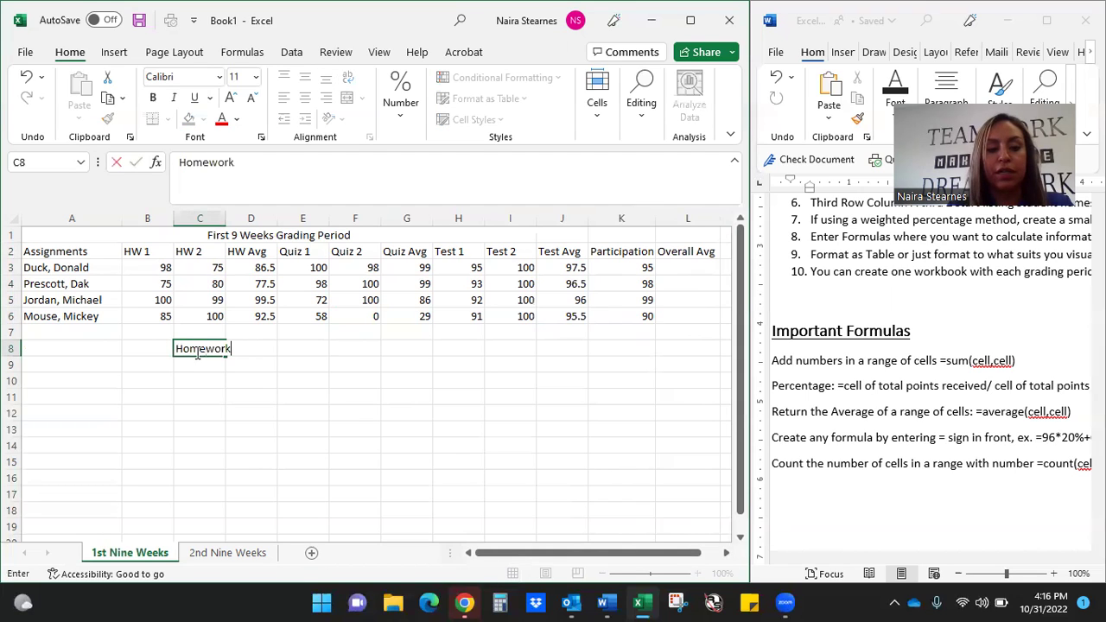
key("Tab")
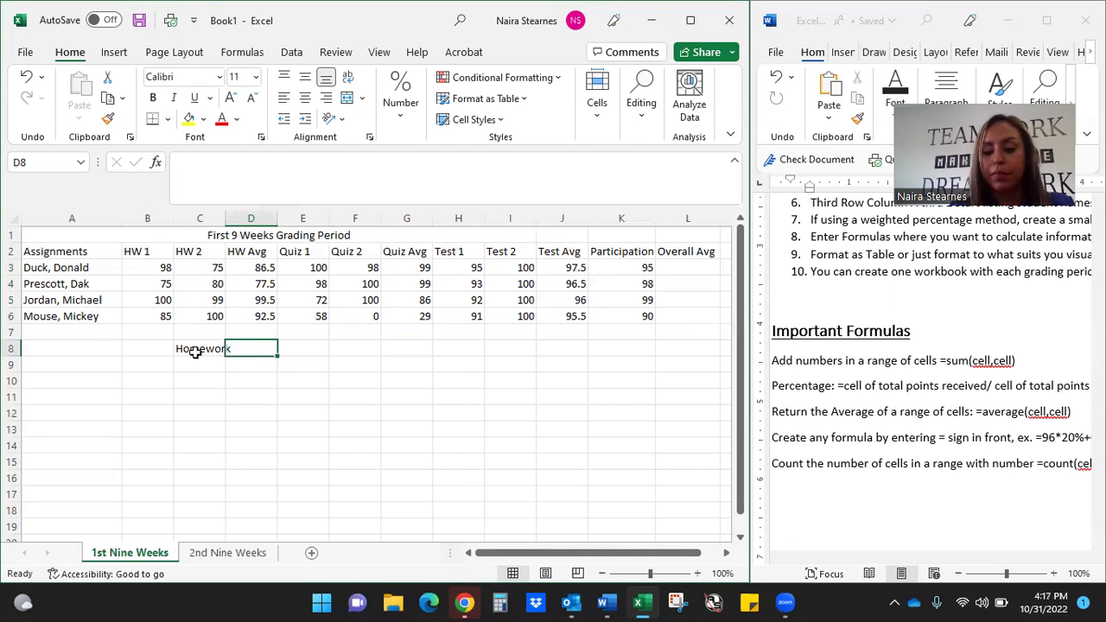
Enter 25% as the Homework weight in cell D8
type("2")
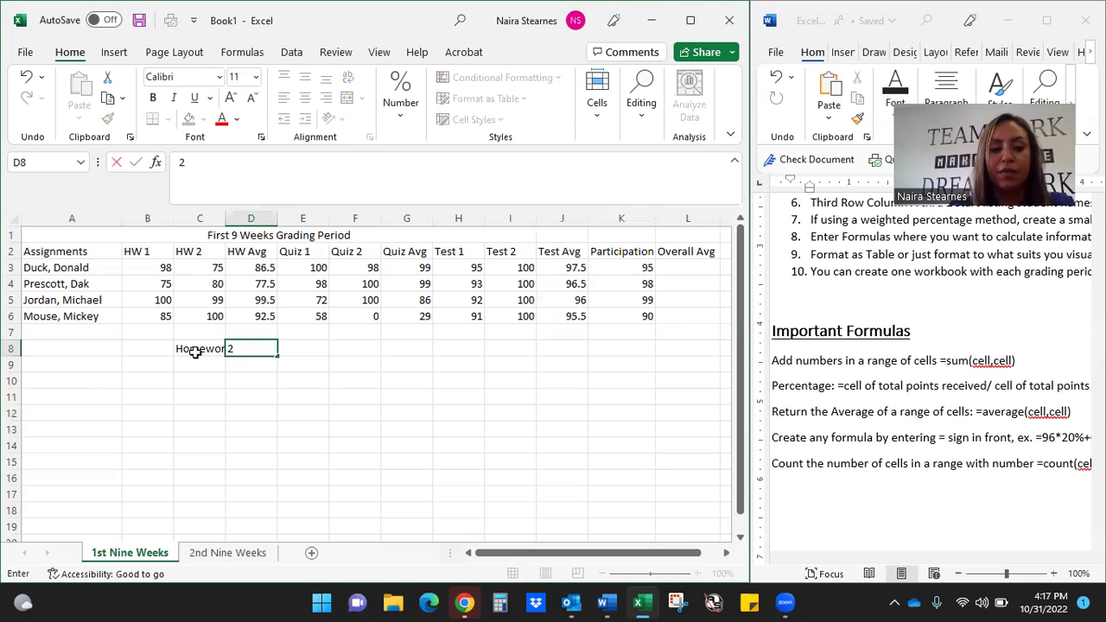
type("5")
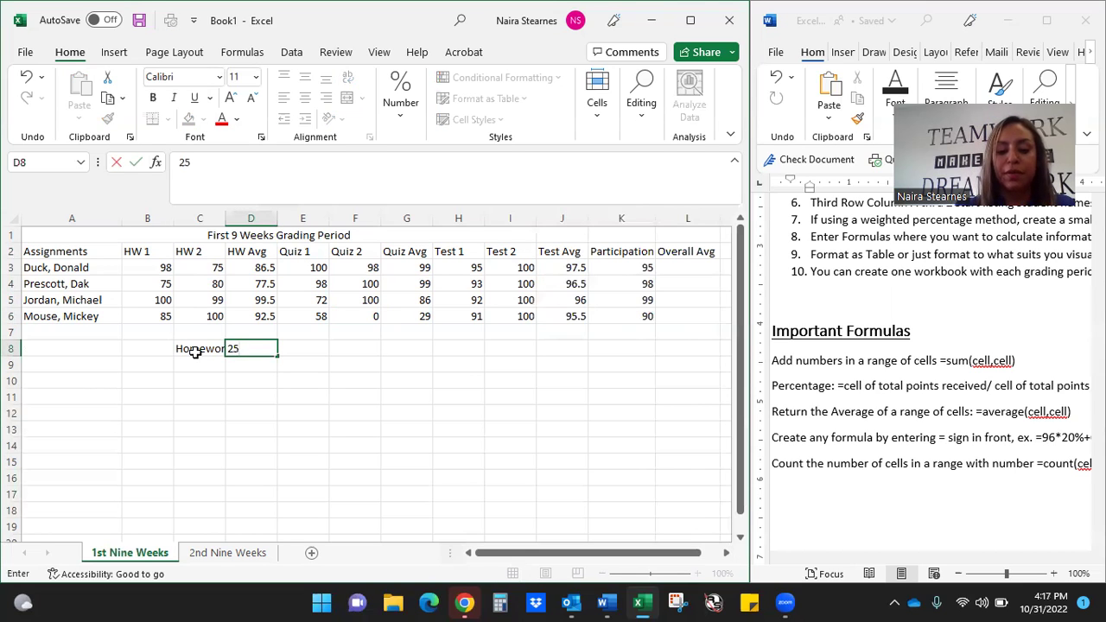
type("%")
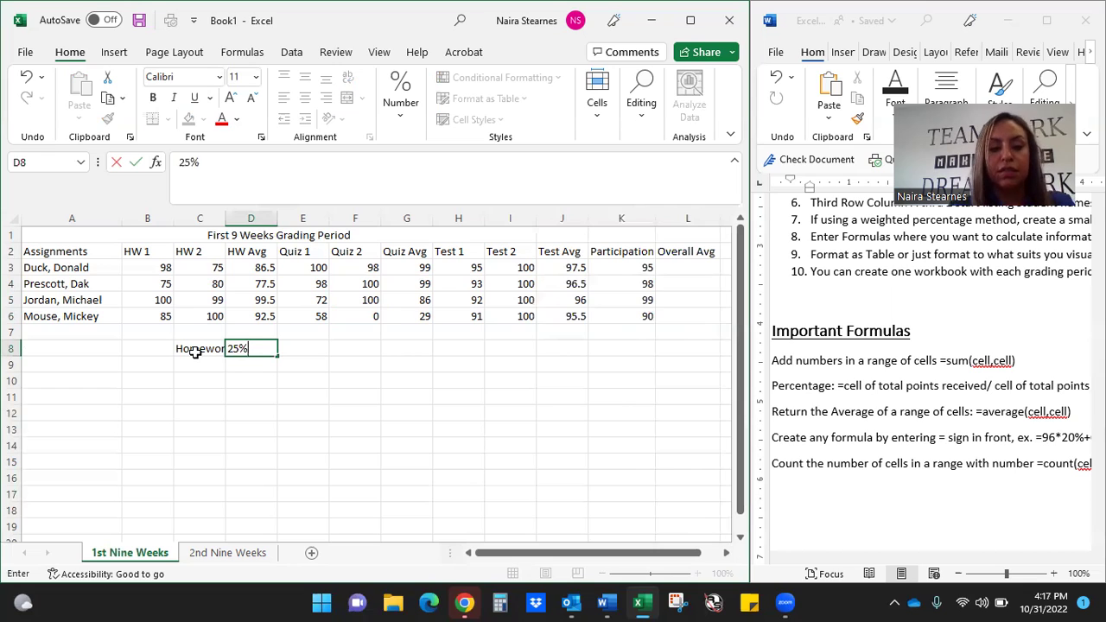
Enter the label Quizzes in cell C9 and its weight of 25% in cell D9
left_click(197, 361)
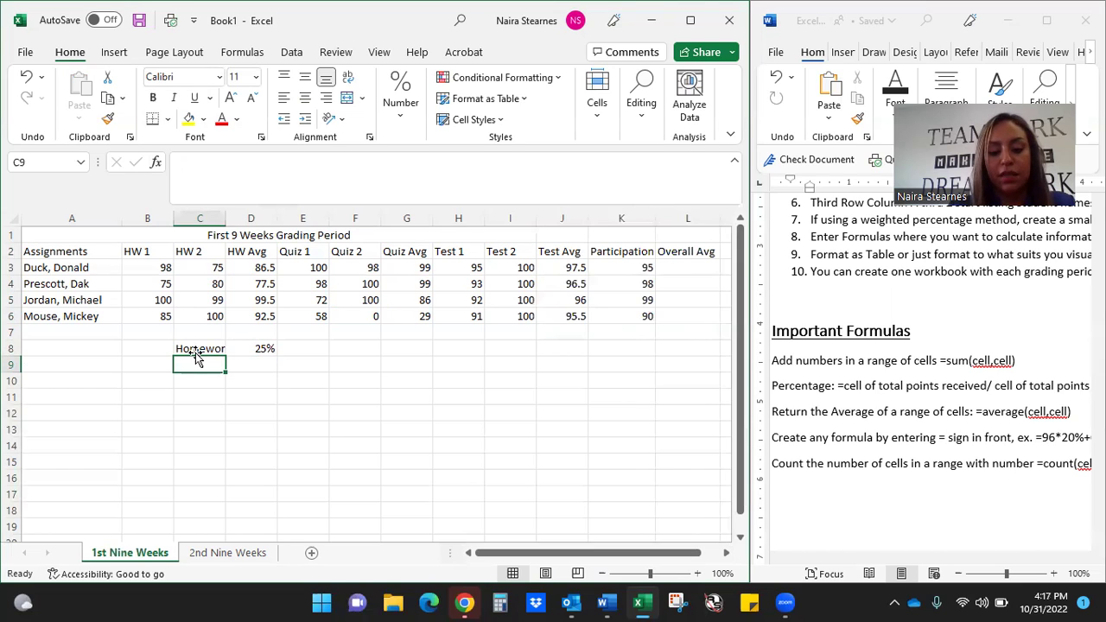
type("Quize")
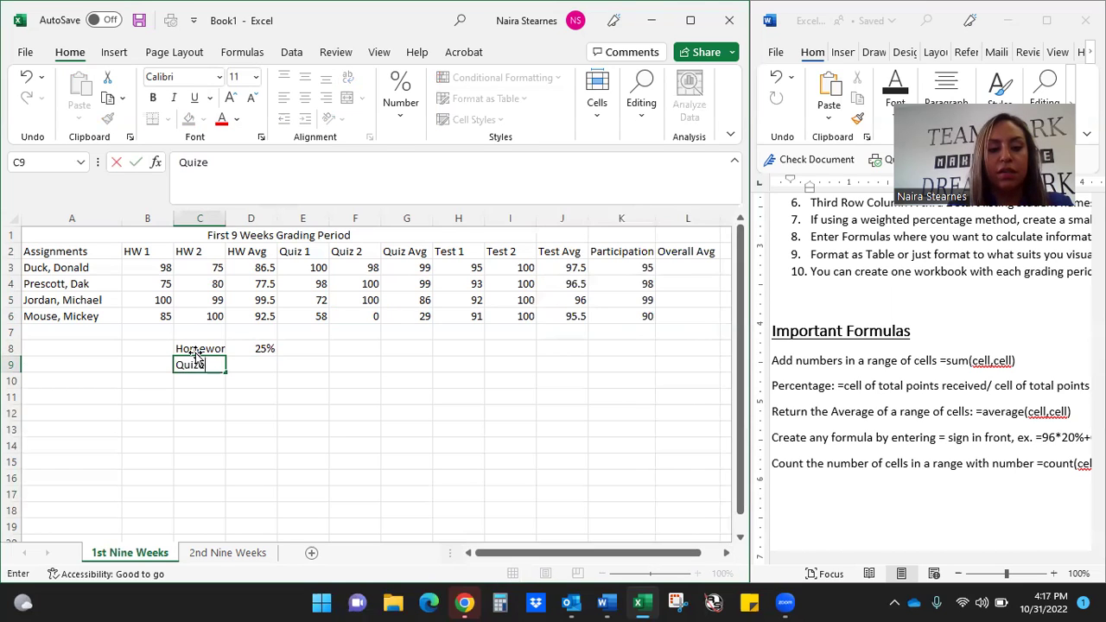
type("s")
key("Tab")
double_click(199, 364)
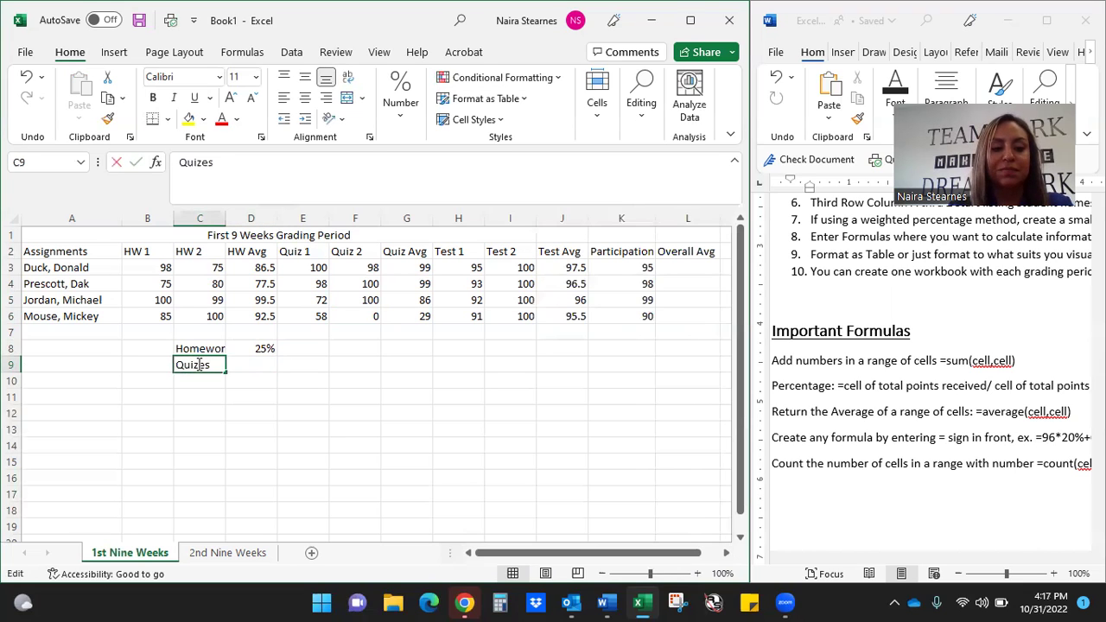
type("z")
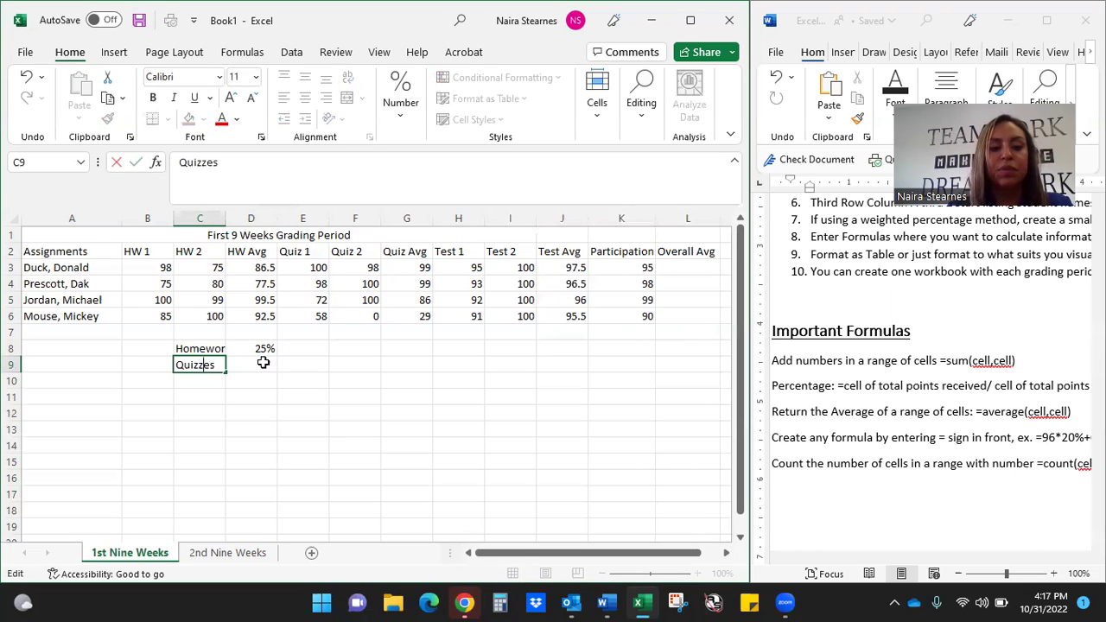
left_click(263, 364)
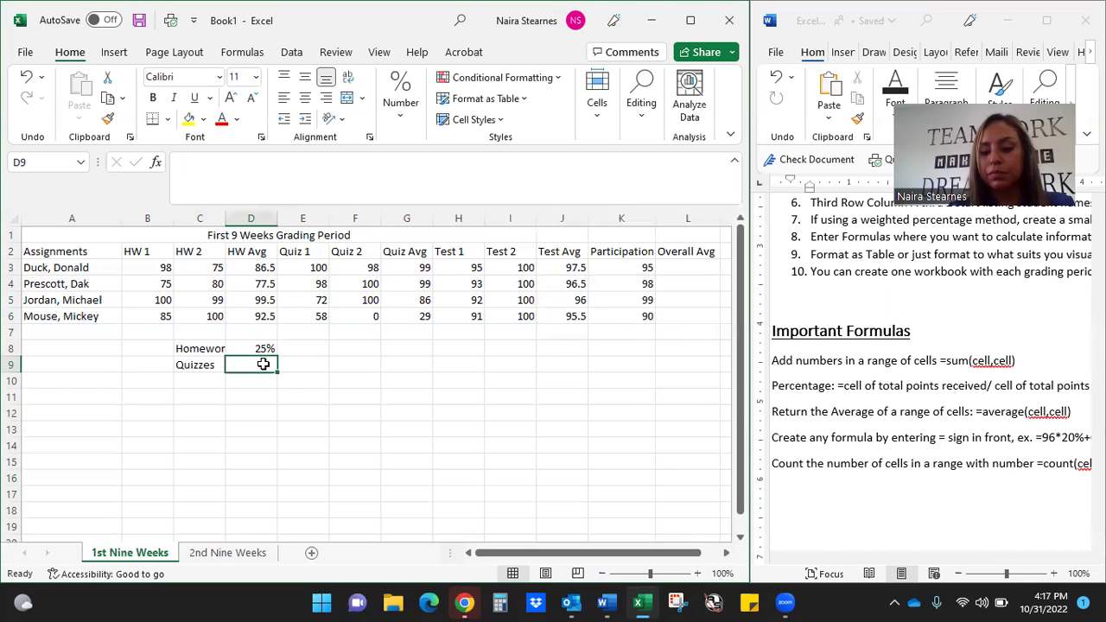
type("25")
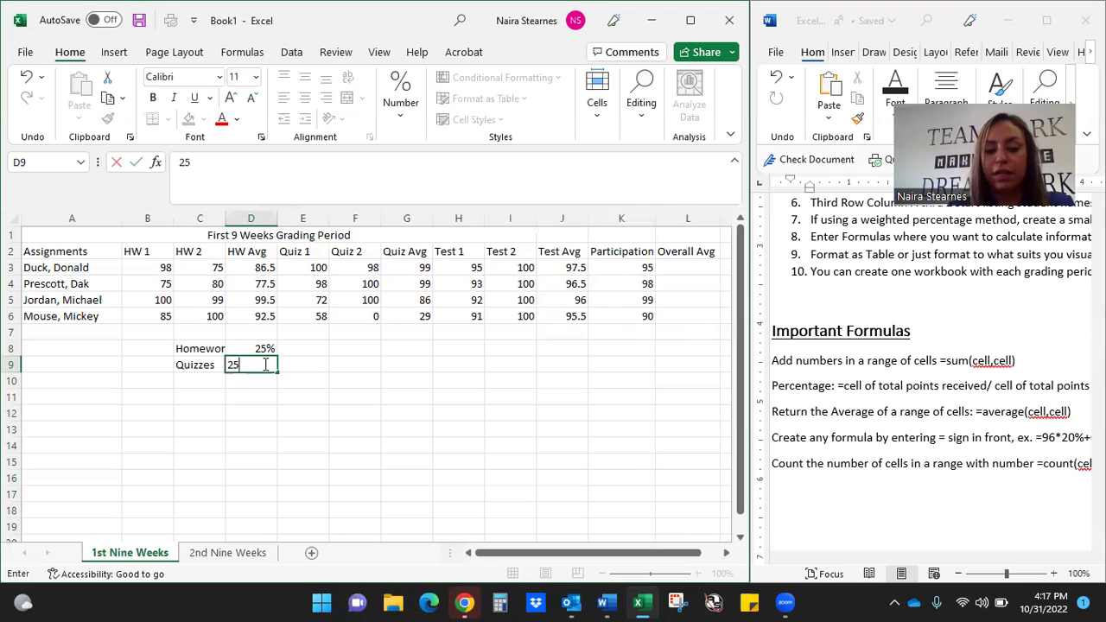
type("%")
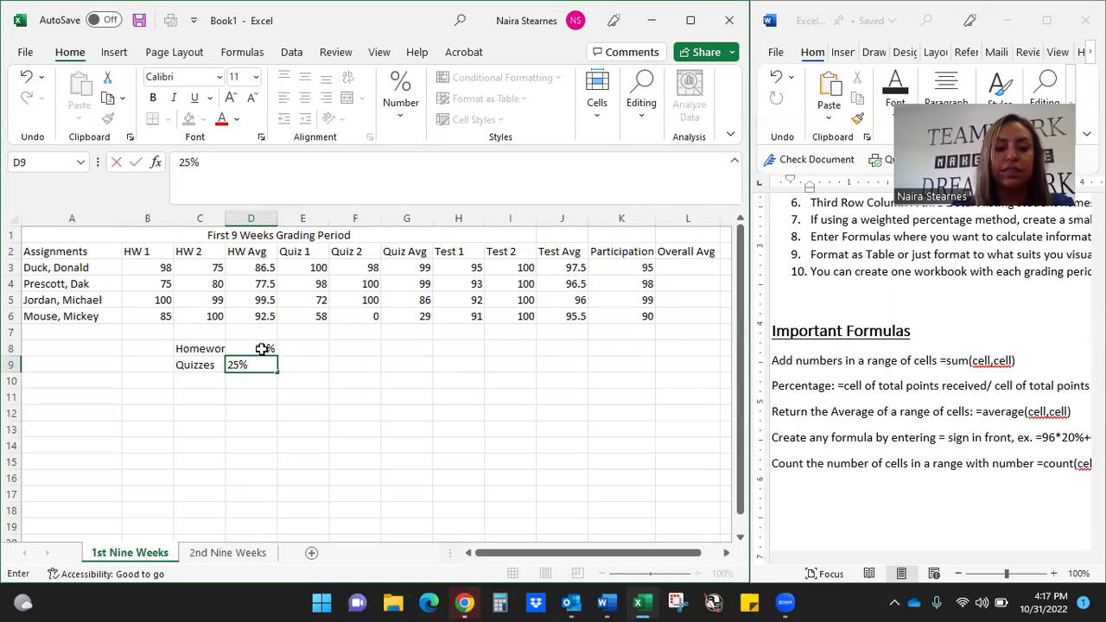
Change the Homework weight in D8 to 15%, and add the label Tests in C10 with a weight of 50% in D10
left_click(261, 348)
type("15")
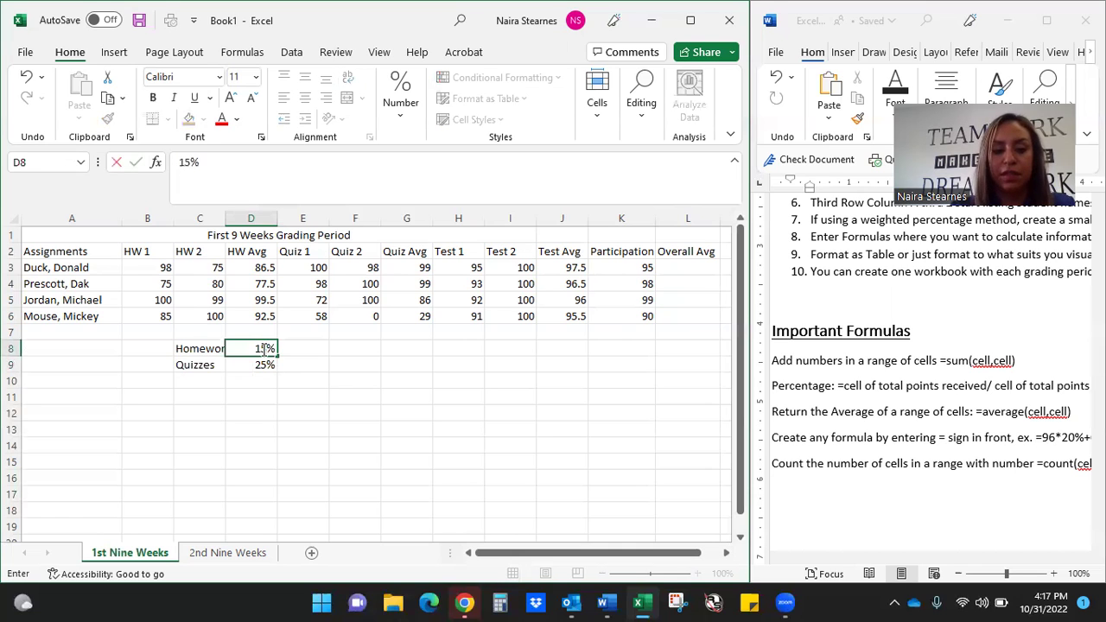
left_click(204, 377)
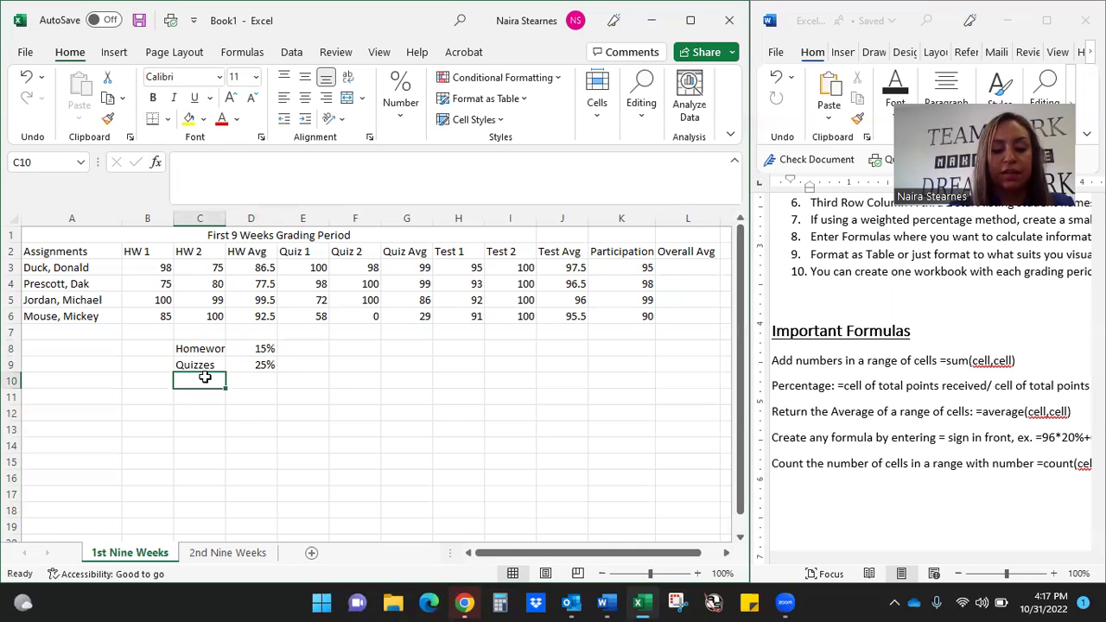
type("Tests")
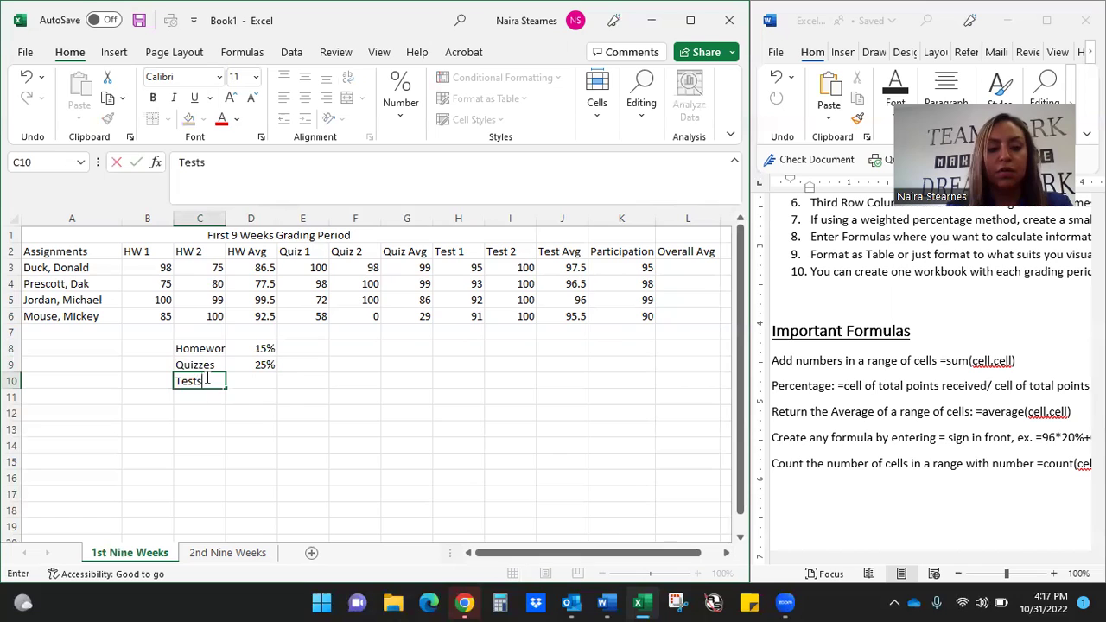
key("Tab")
type("50%")
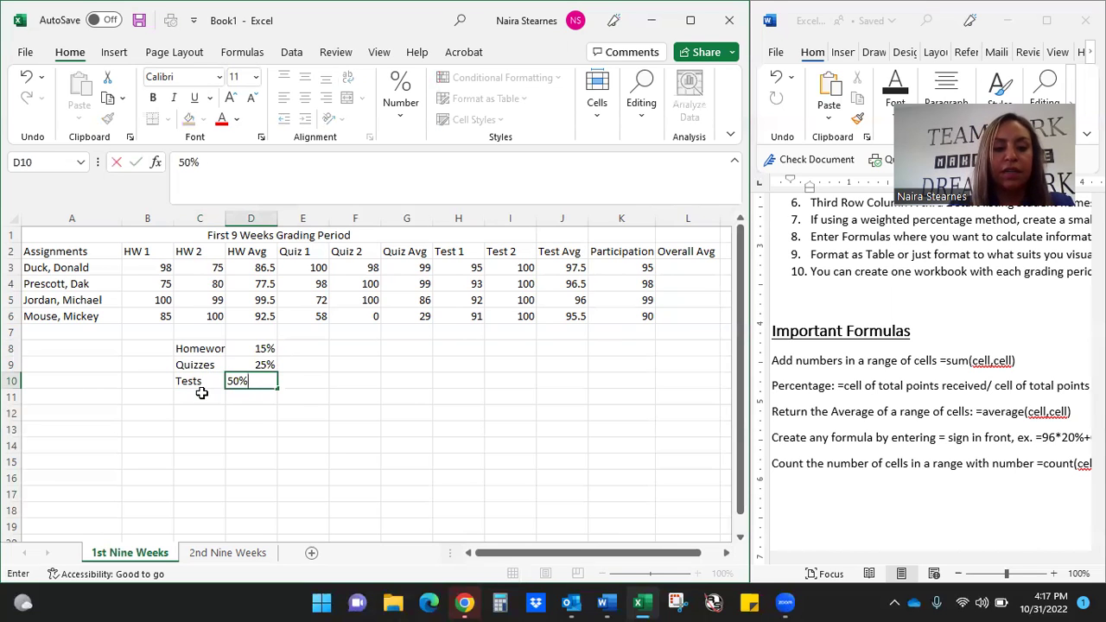
key("Return")
Add the label Participation in C11 with a weight of 10% in D11, and widen column C to fit the labels
type("Participation")
key("Tab")
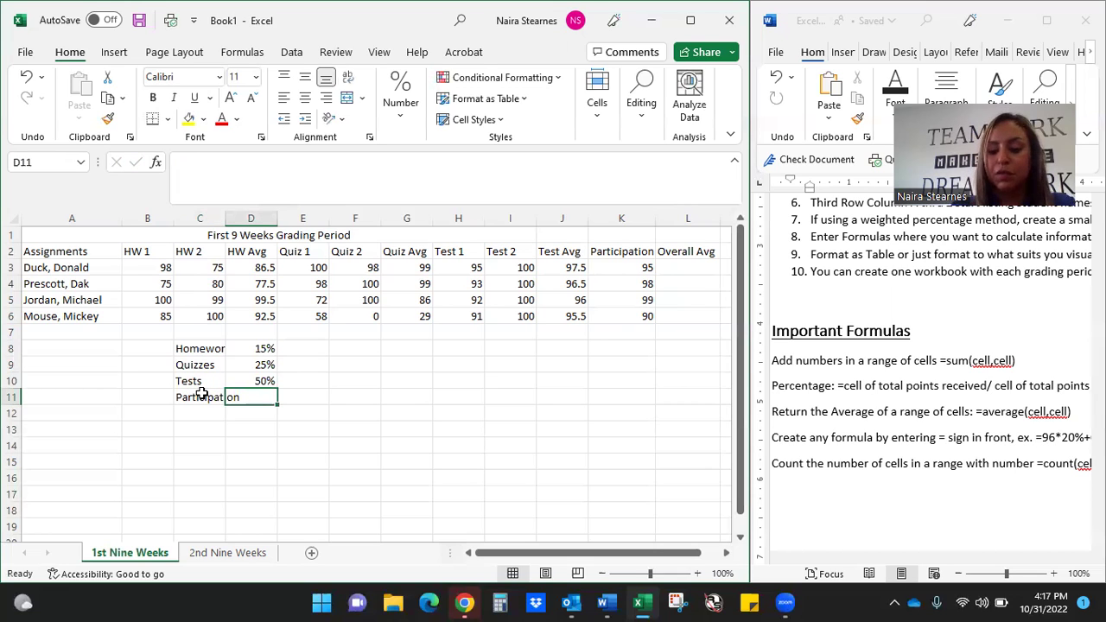
type("10%")
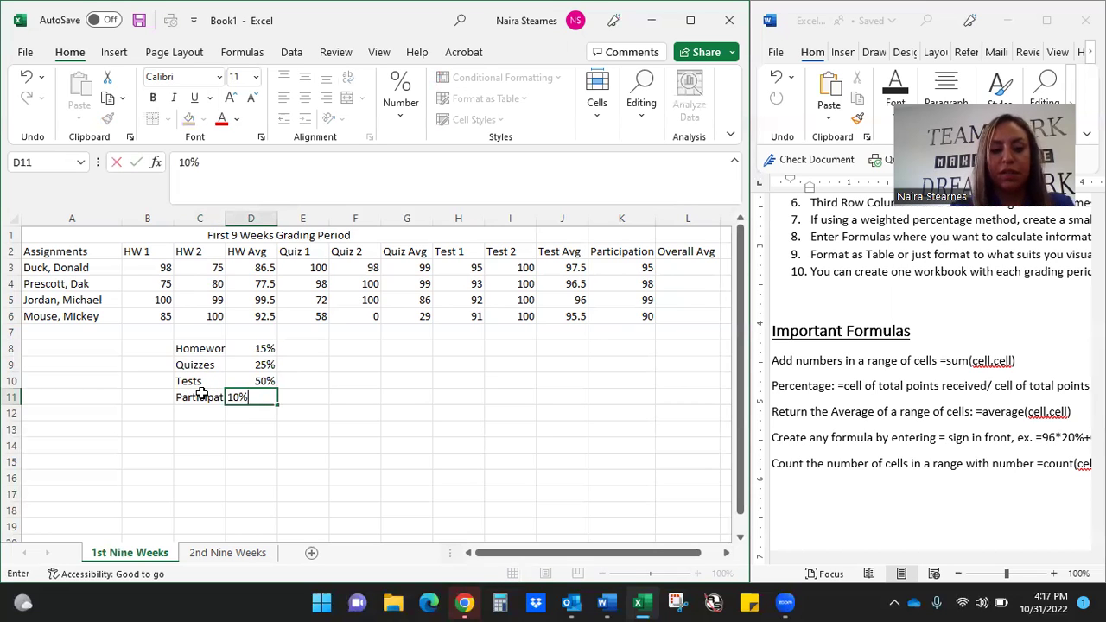
key("Return")
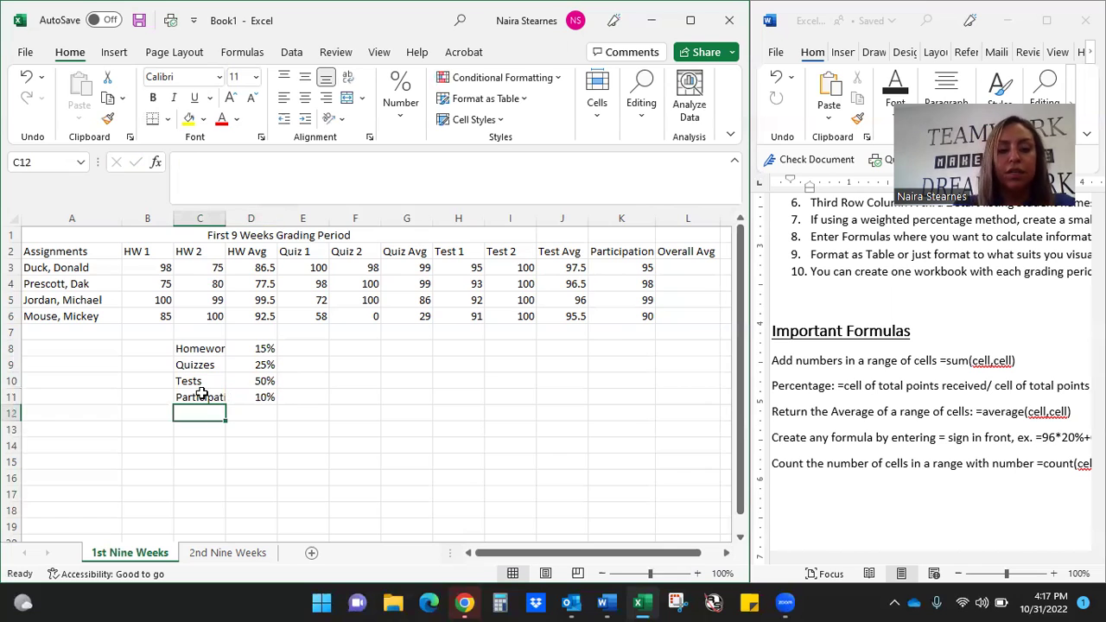
left_click_drag(226, 226, 246, 221)
left_click(235, 230)
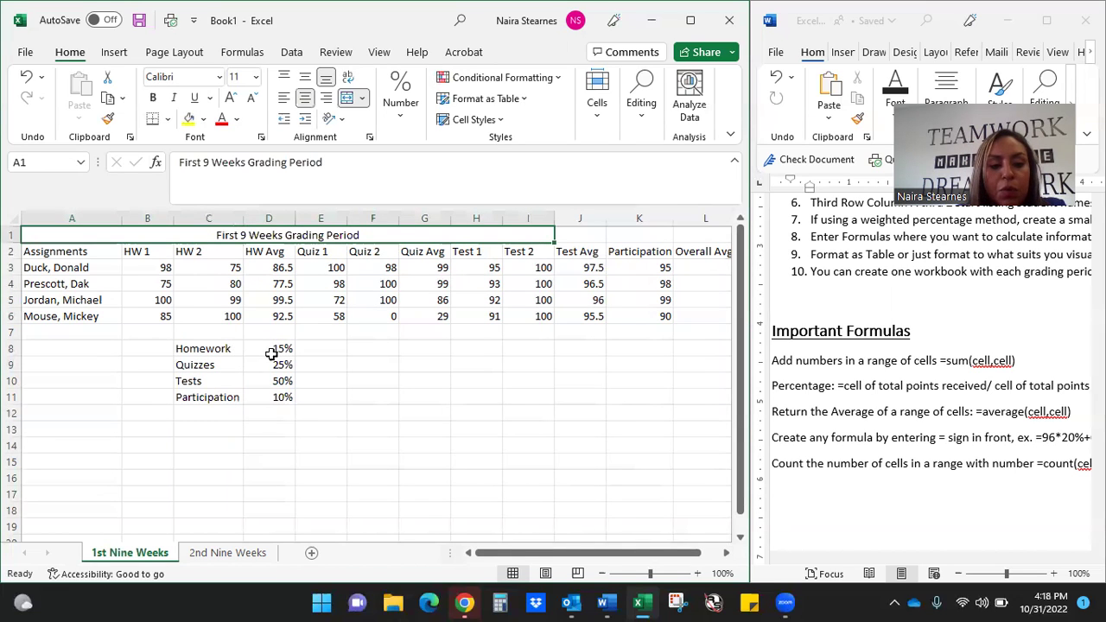
Enter the label Total in cell C12, below Participation
left_click(274, 412)
left_click(232, 413)
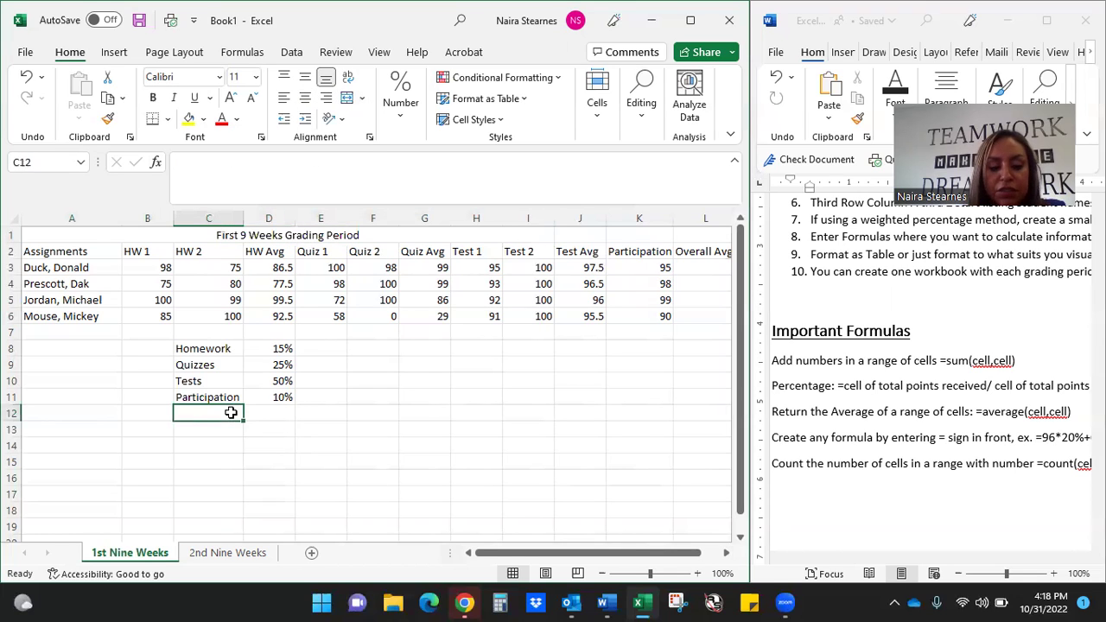
type("Testsotal")
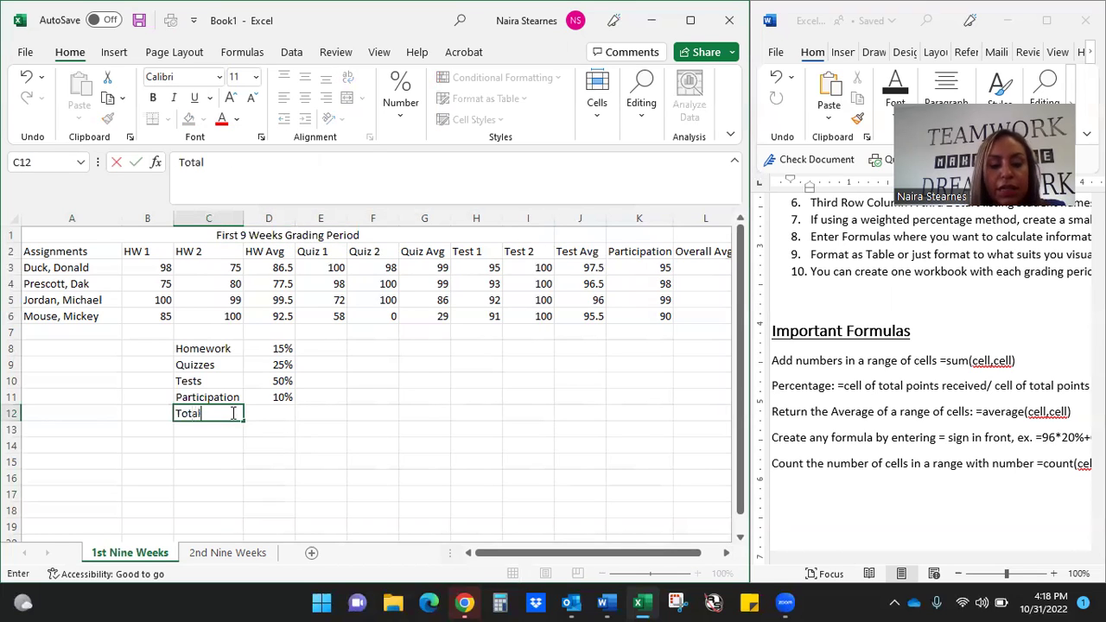
key("Tab")
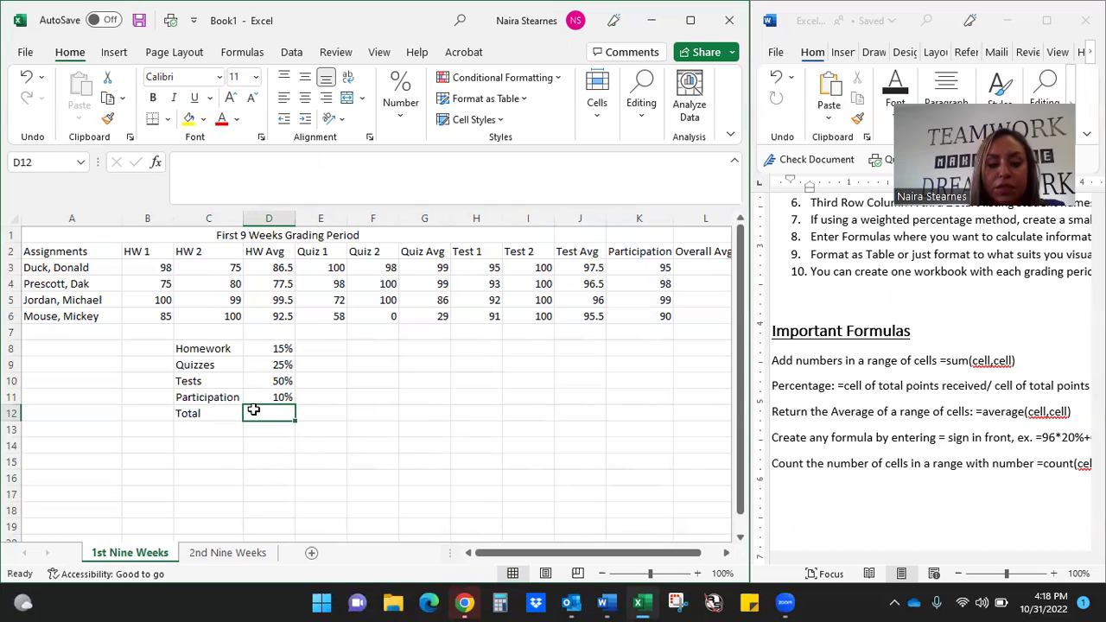
Write the formula =SUM(D8:D11) by hand in cell D12, and clear the cell again
type("=su")
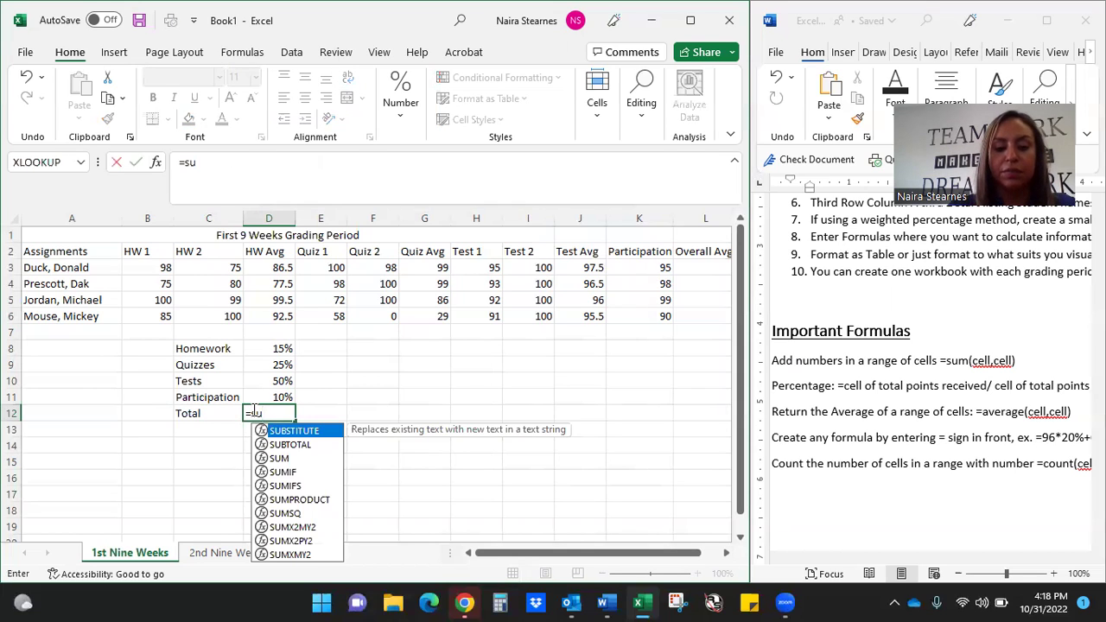
type("m(")
left_click_drag(269, 352, 270, 388)
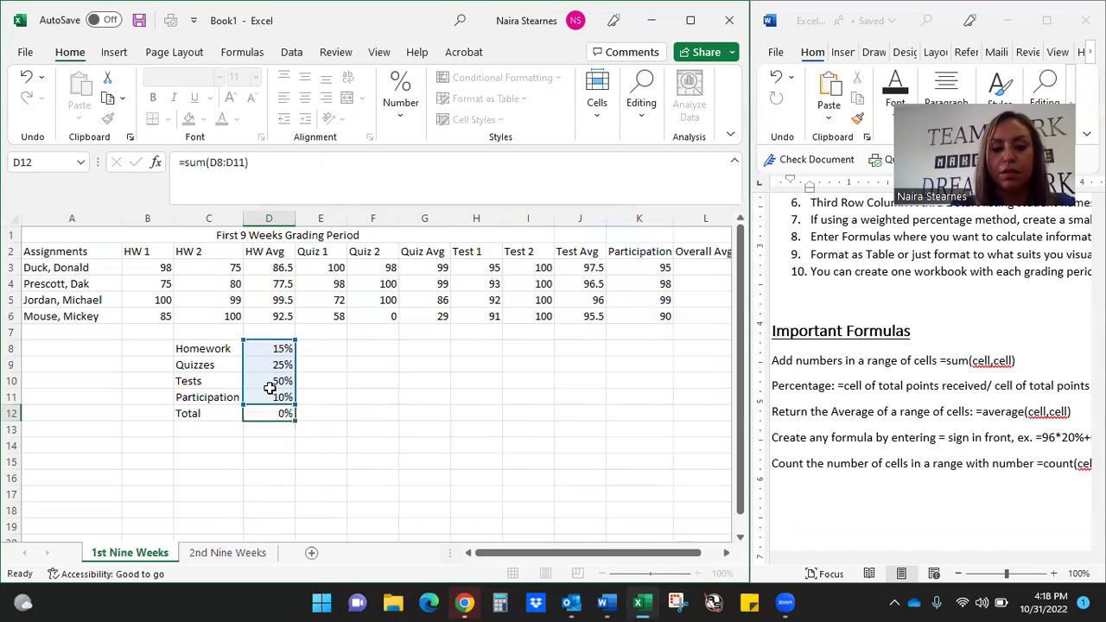
key("Return")
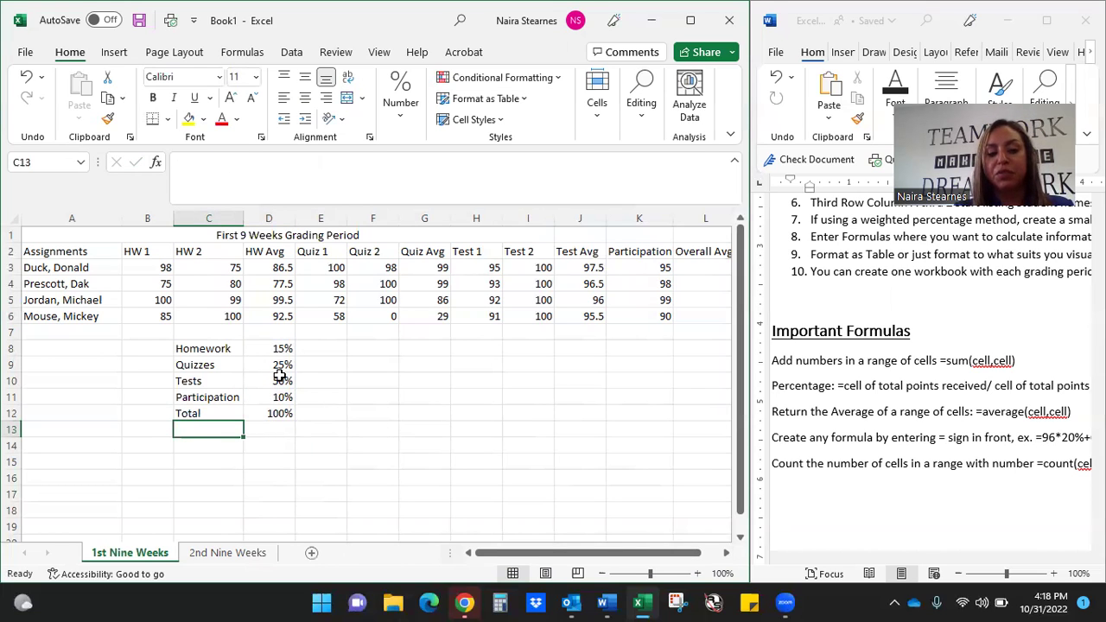
left_click(275, 412)
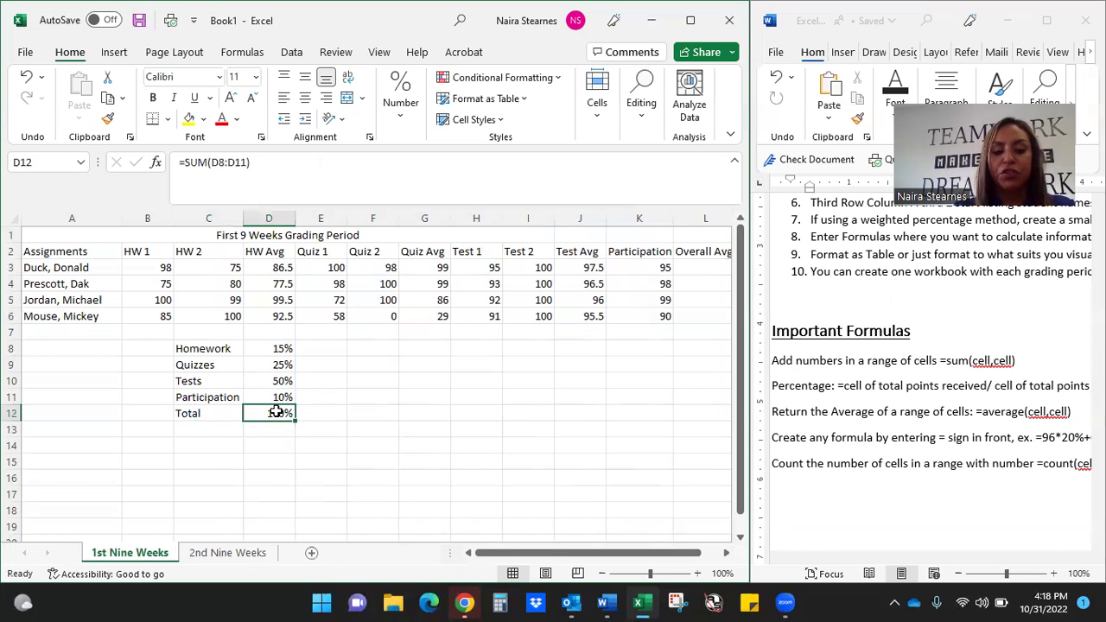
key("Delete")
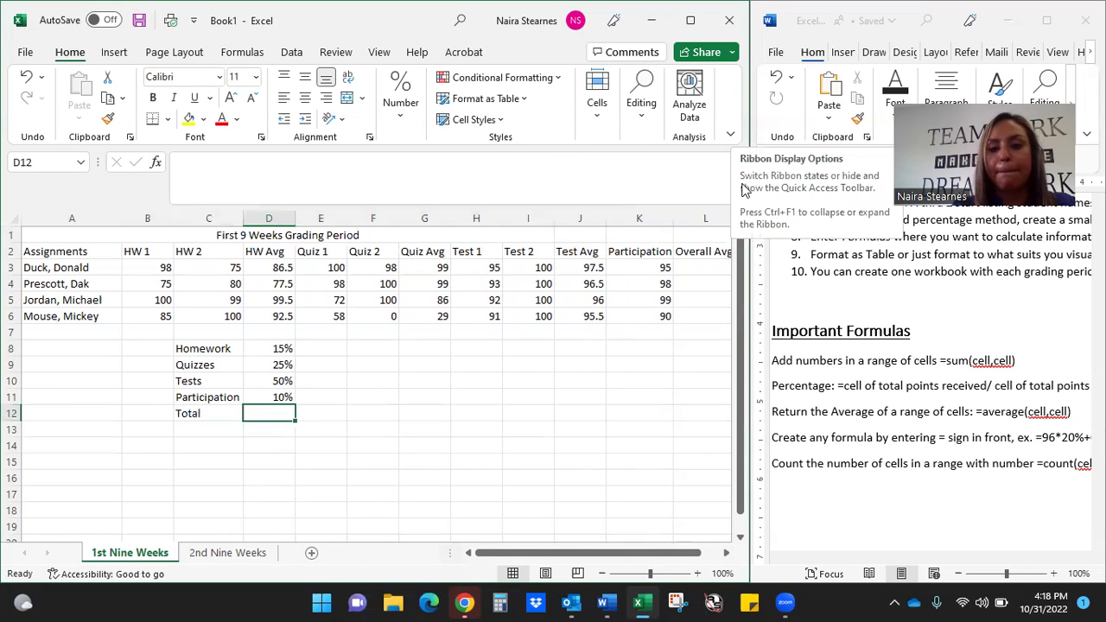
Widen the workbook window and total the weights D8:D11 in cell D12 with the AutoSum Sum function
left_click_drag(750, 135, 899, 134)
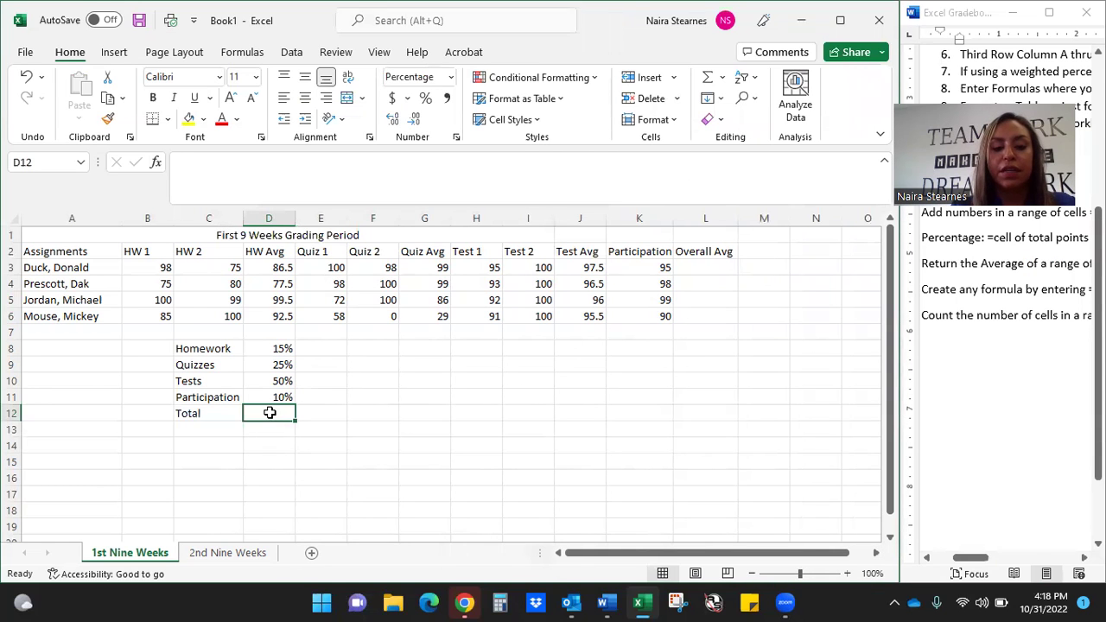
left_click(724, 81)
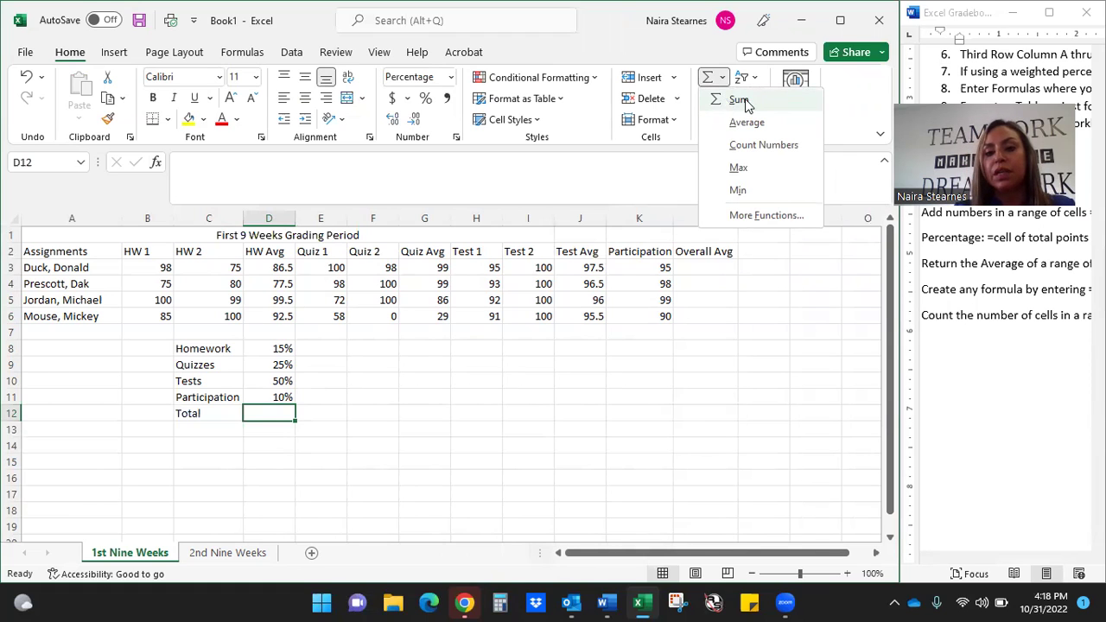
left_click(736, 100)
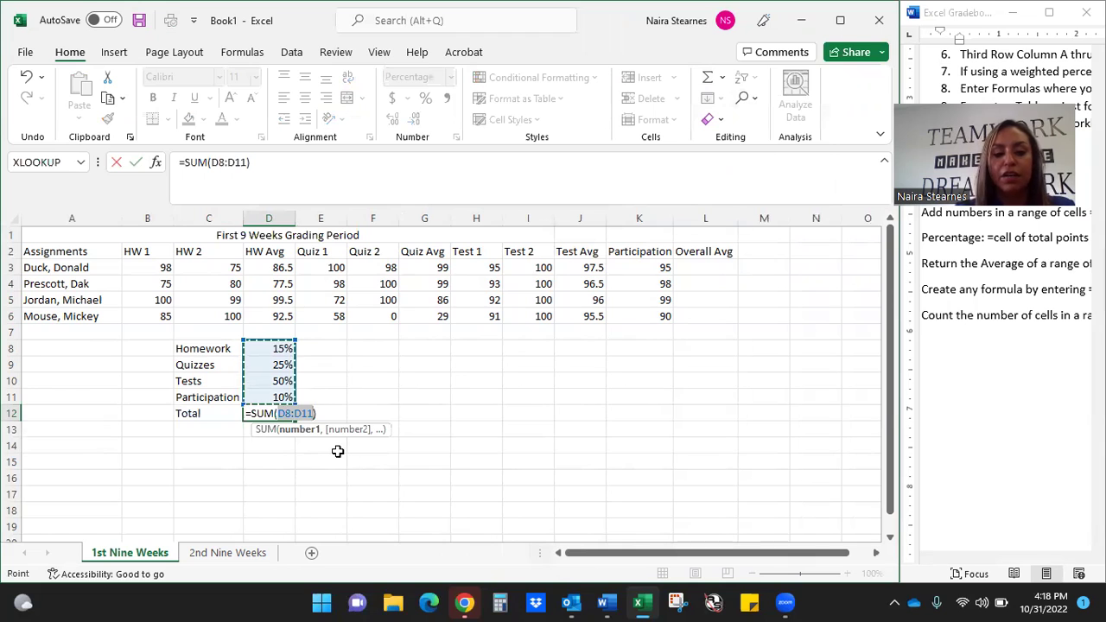
key("Return")
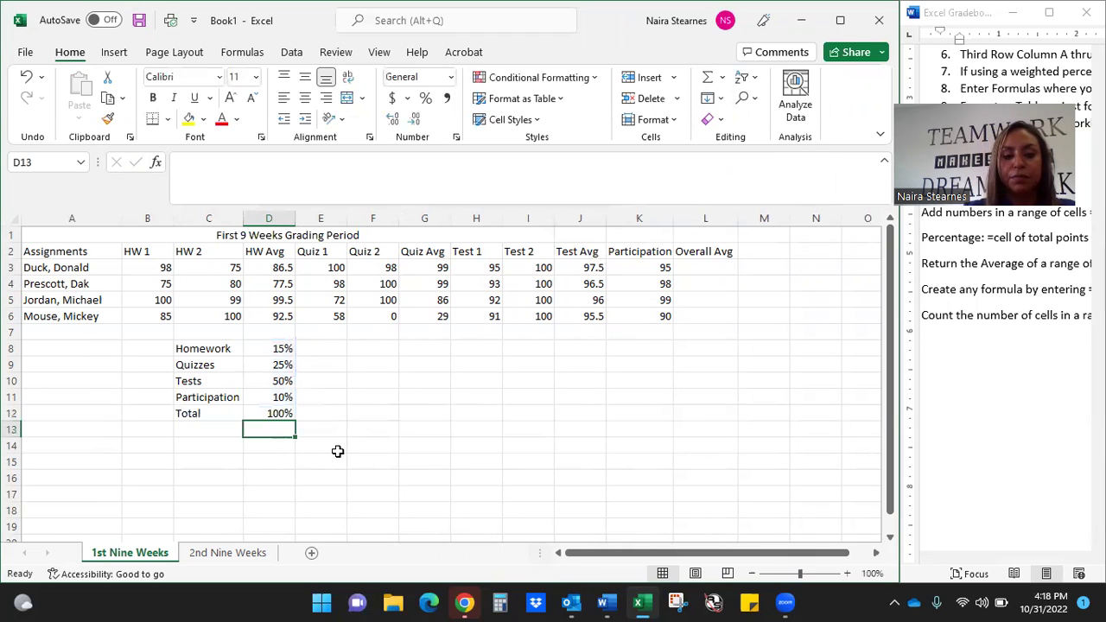
Examine the description of the SUM function in the Insert Function dialog, and close it without inserting anything
left_click(722, 77)
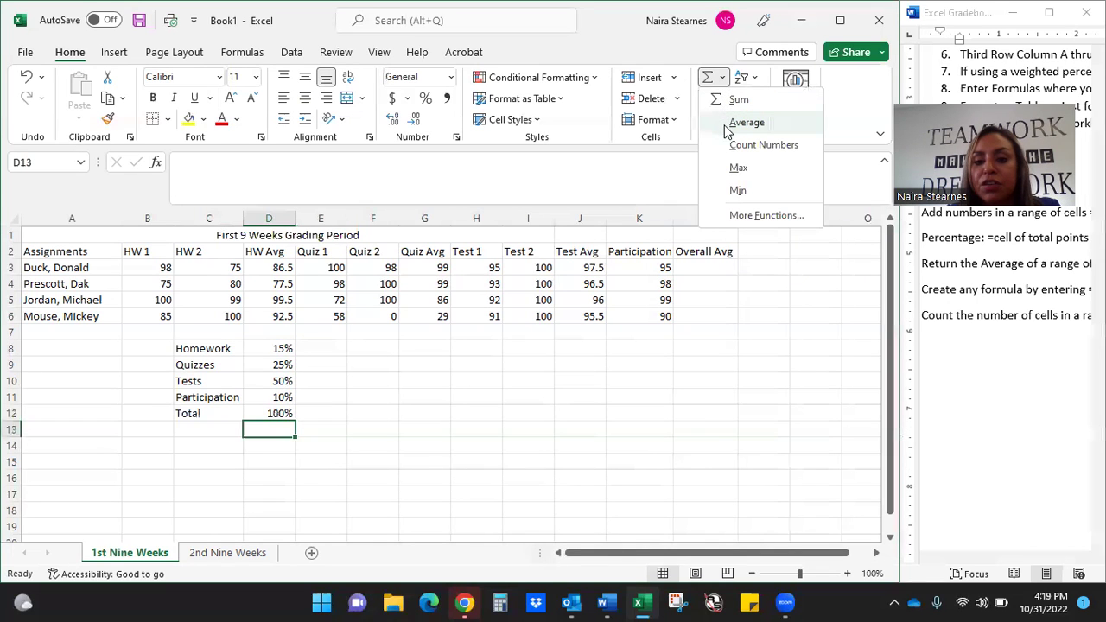
left_click(733, 214)
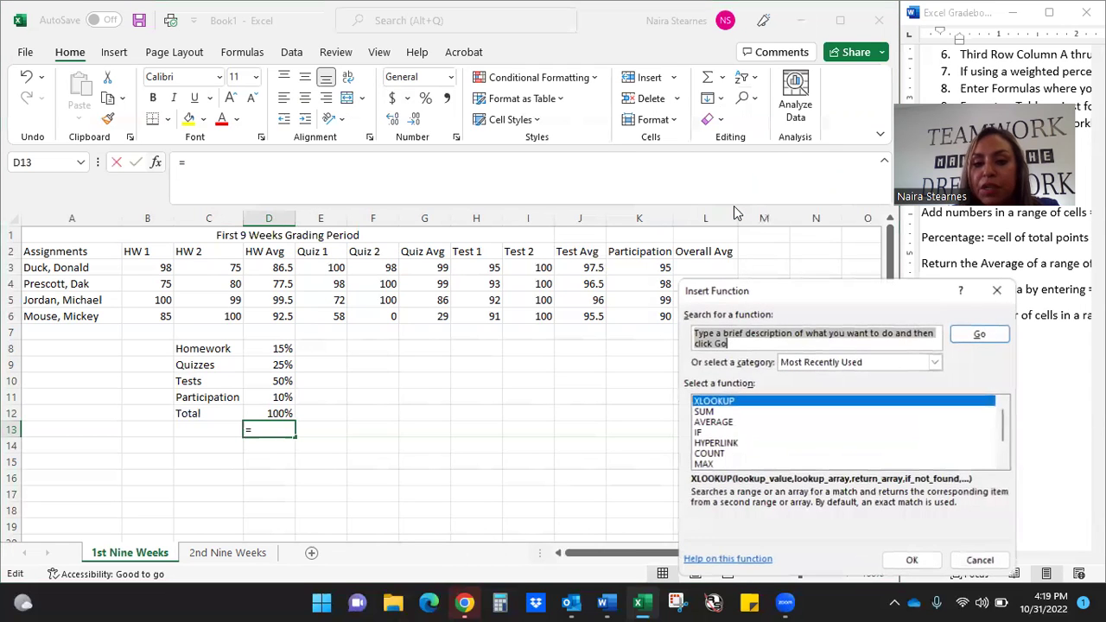
left_click(730, 413)
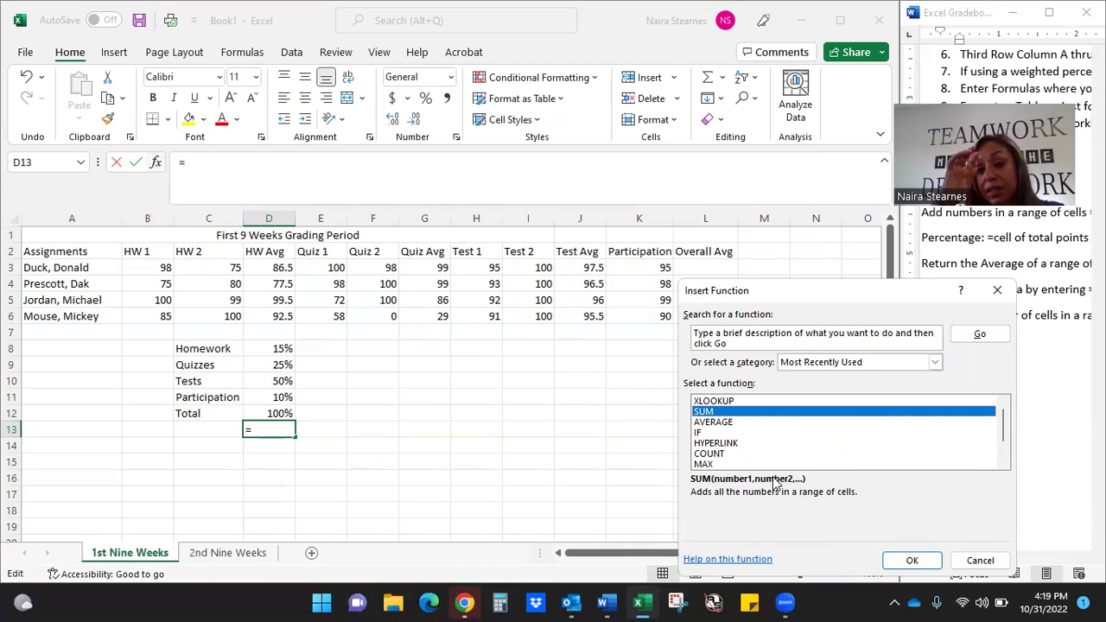
left_click(975, 562)
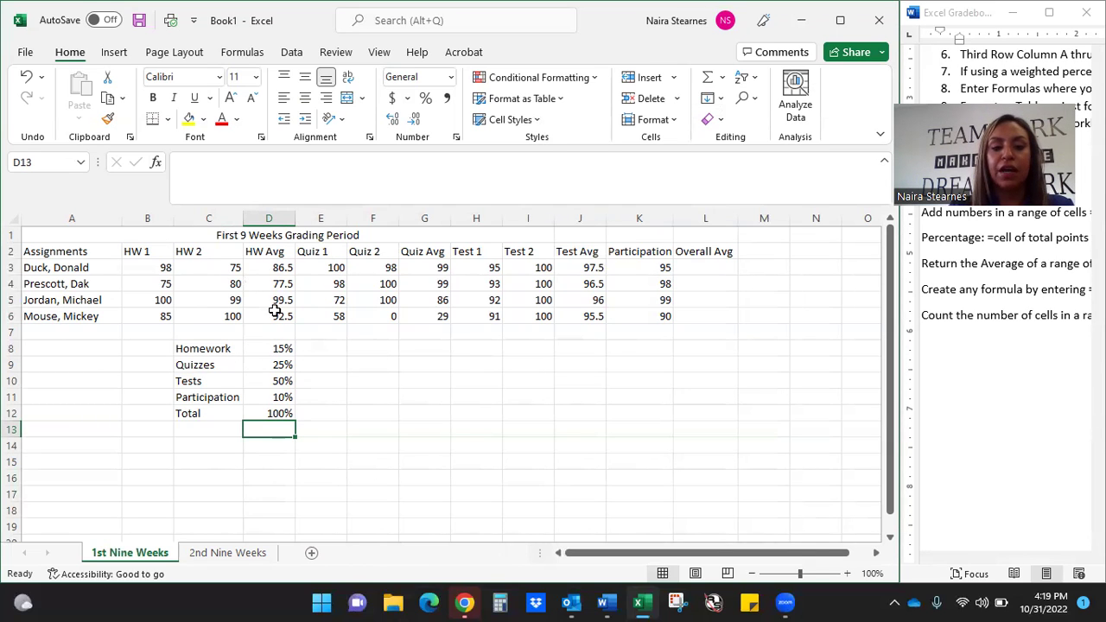
Begin the weighted overall average formula in cell L3 with the homework and quiz terms, =D3*D8+G3*D9
left_click(709, 267)
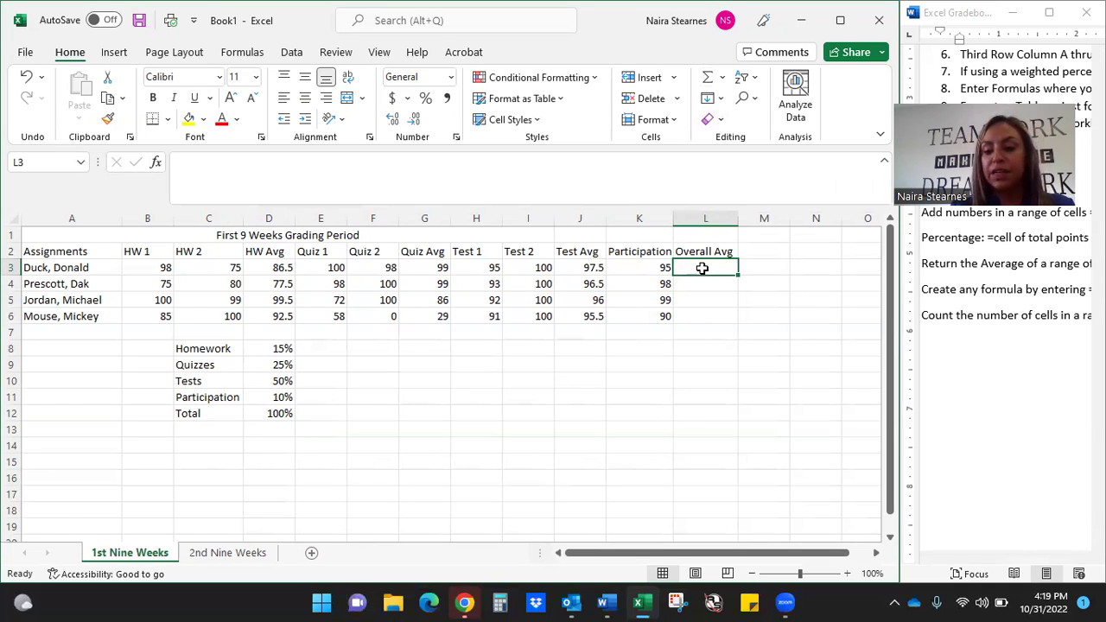
type("=")
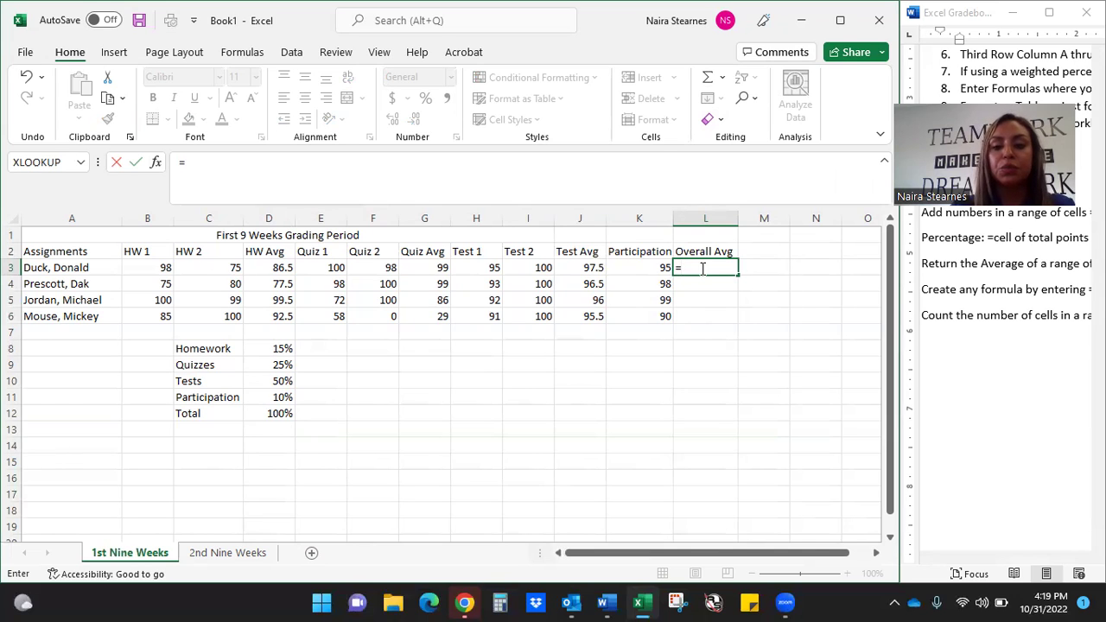
left_click(257, 268)
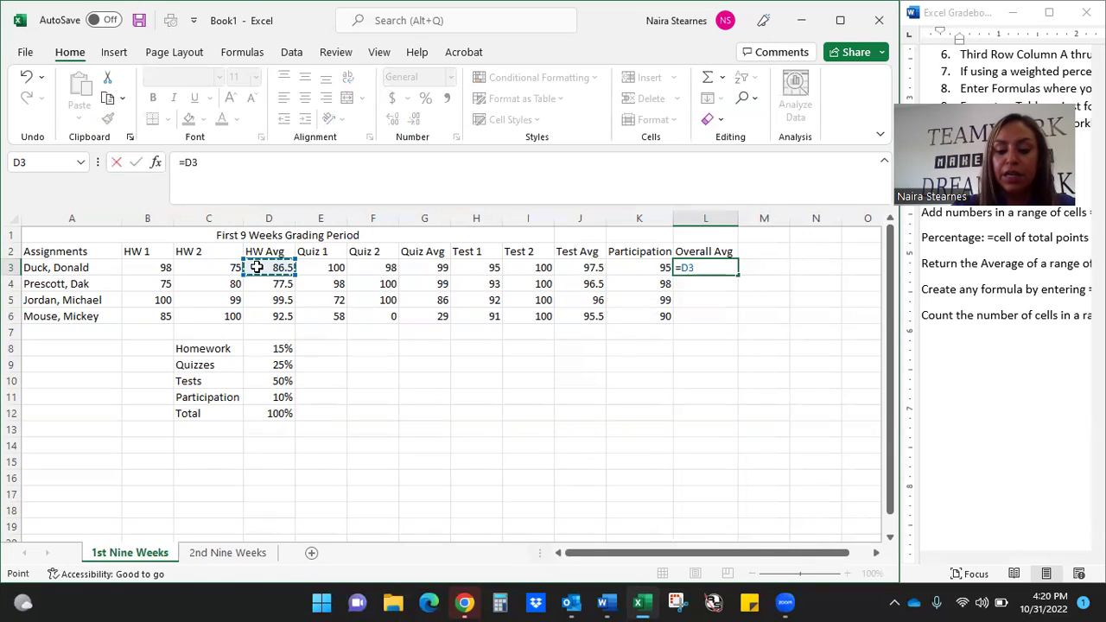
type("*")
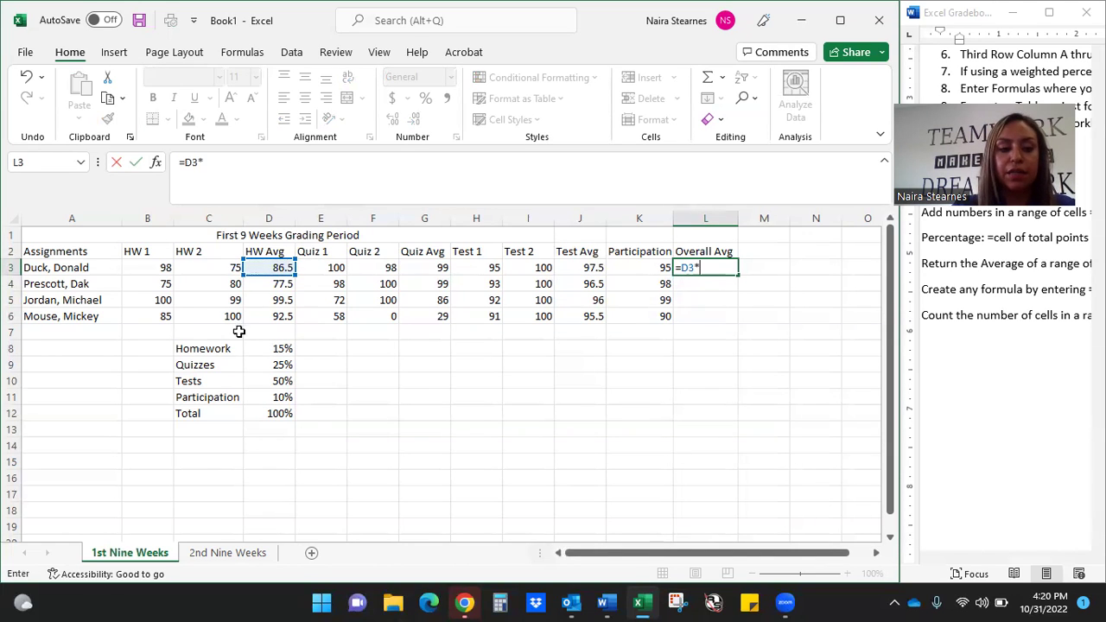
left_click(259, 354)
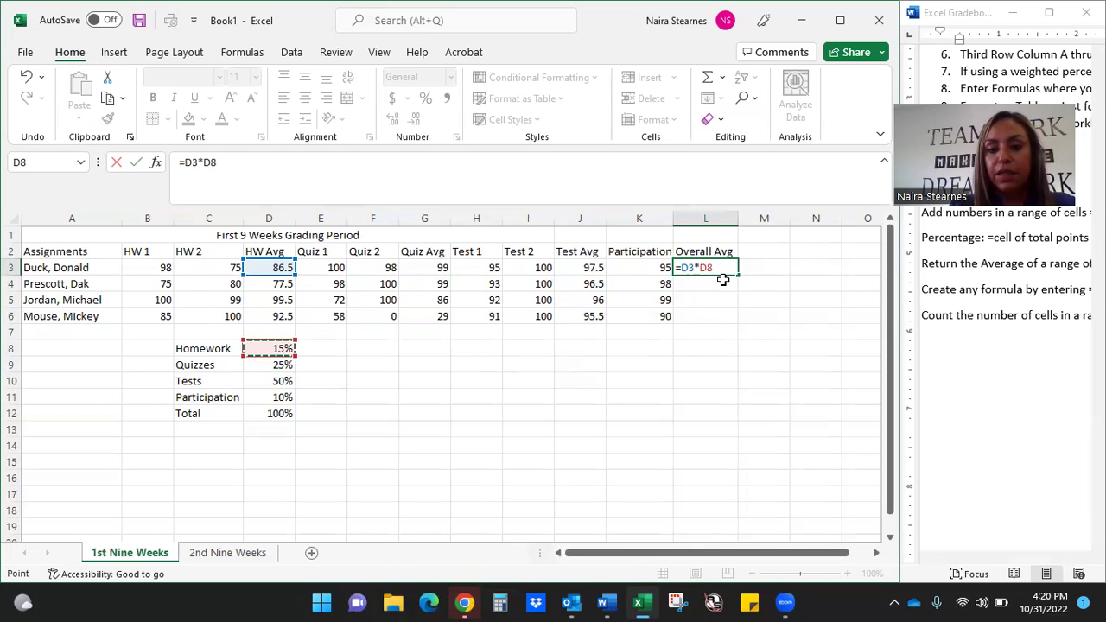
type("+")
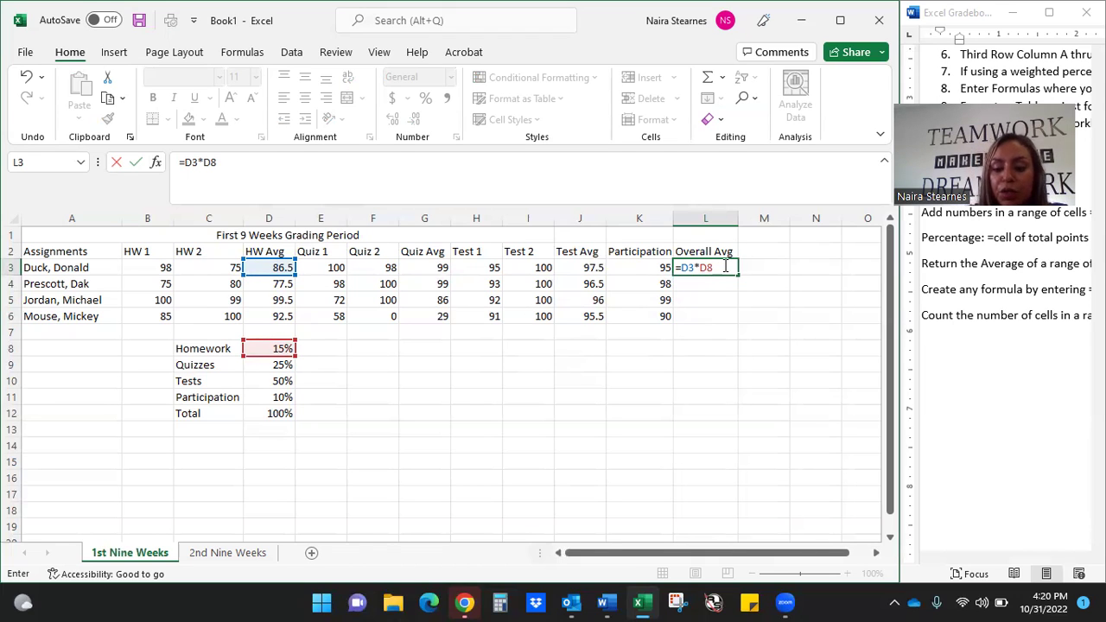
type("+")
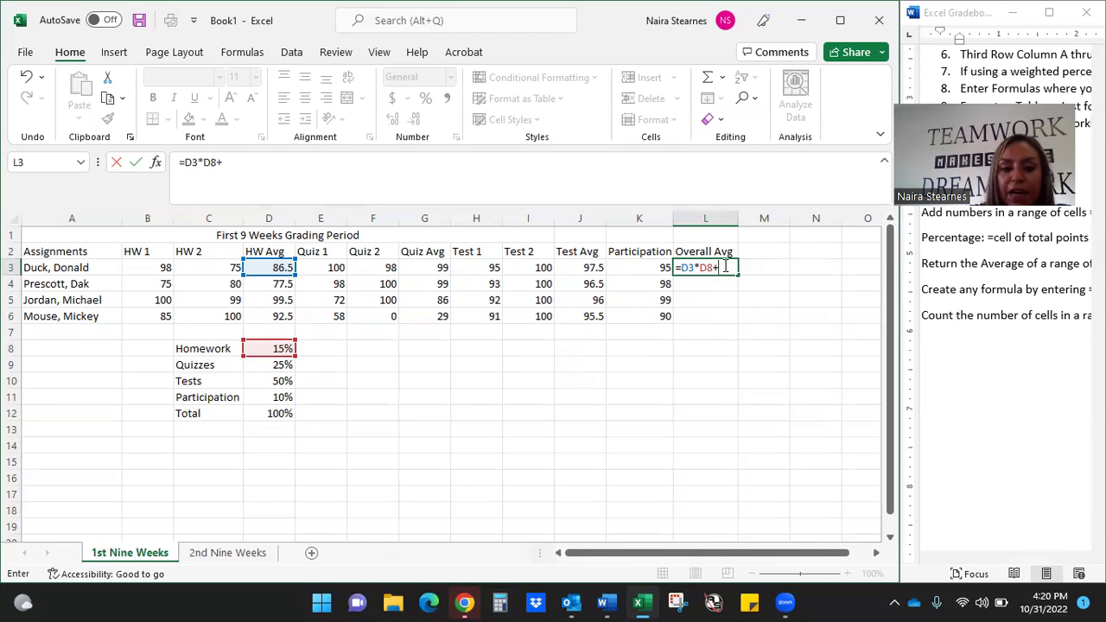
left_click(431, 269)
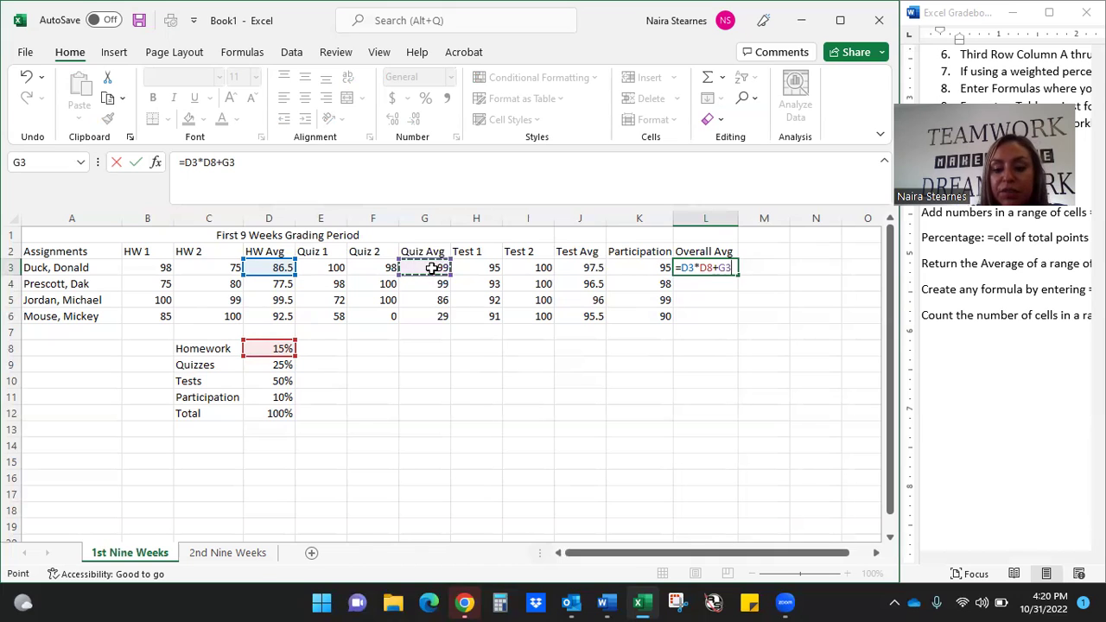
type("*")
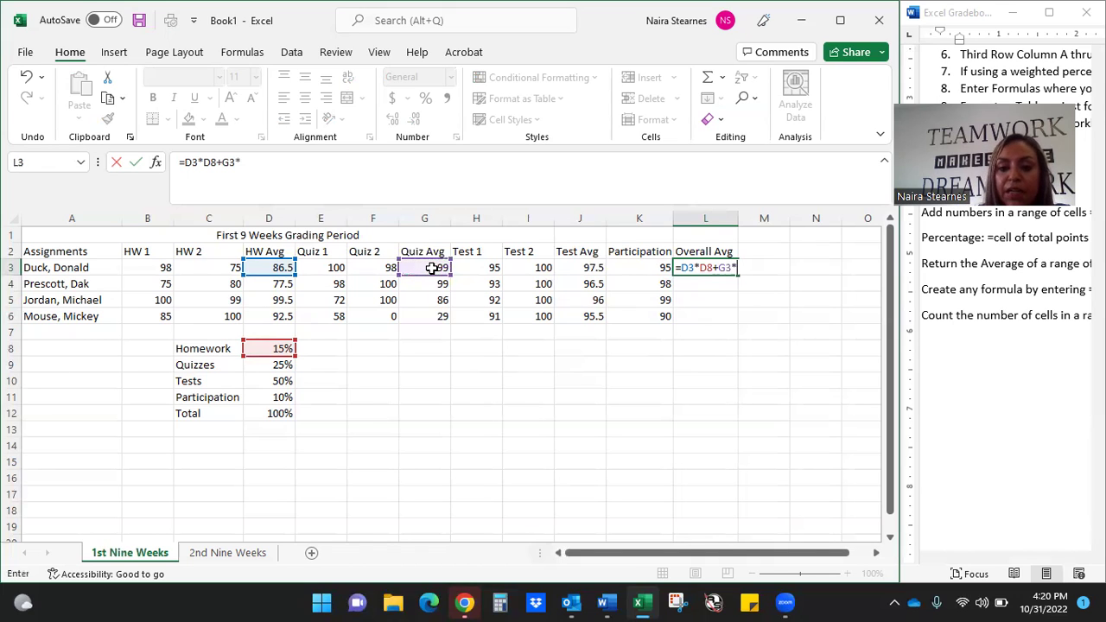
left_click(249, 365)
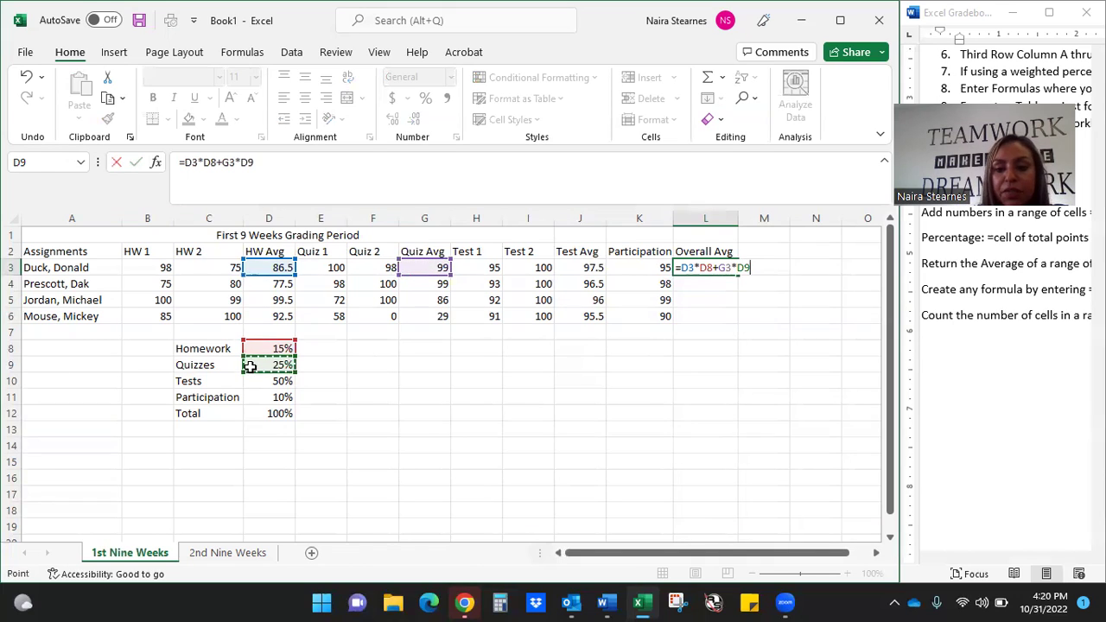
Complete the L3 formula with the test and participation terms, +J3*D10+K3*D11, and enter it
type("+")
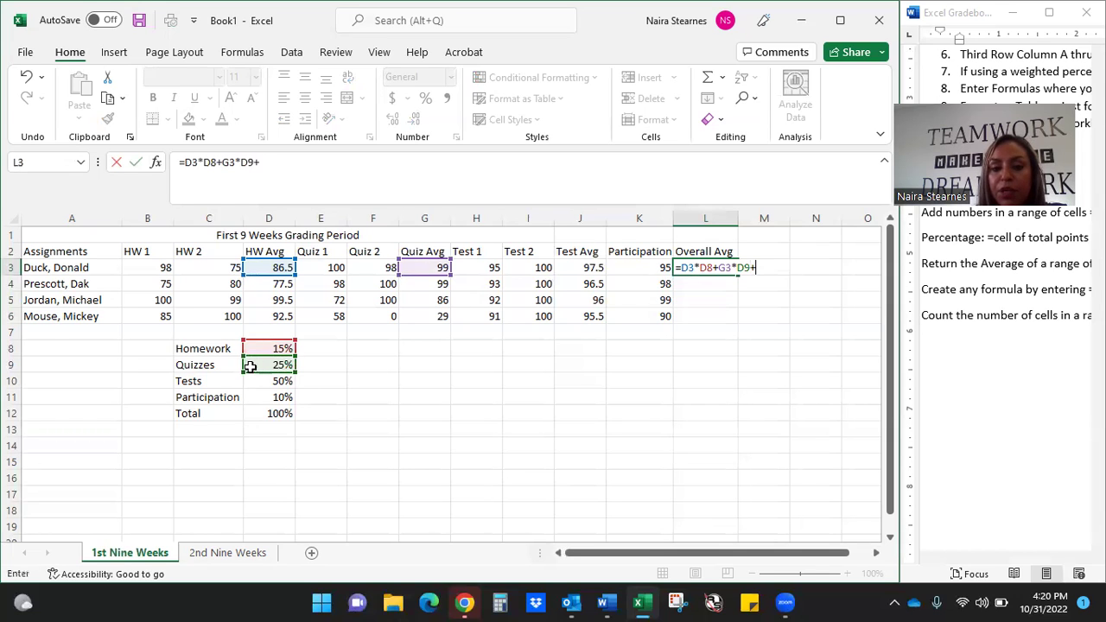
left_click(577, 269)
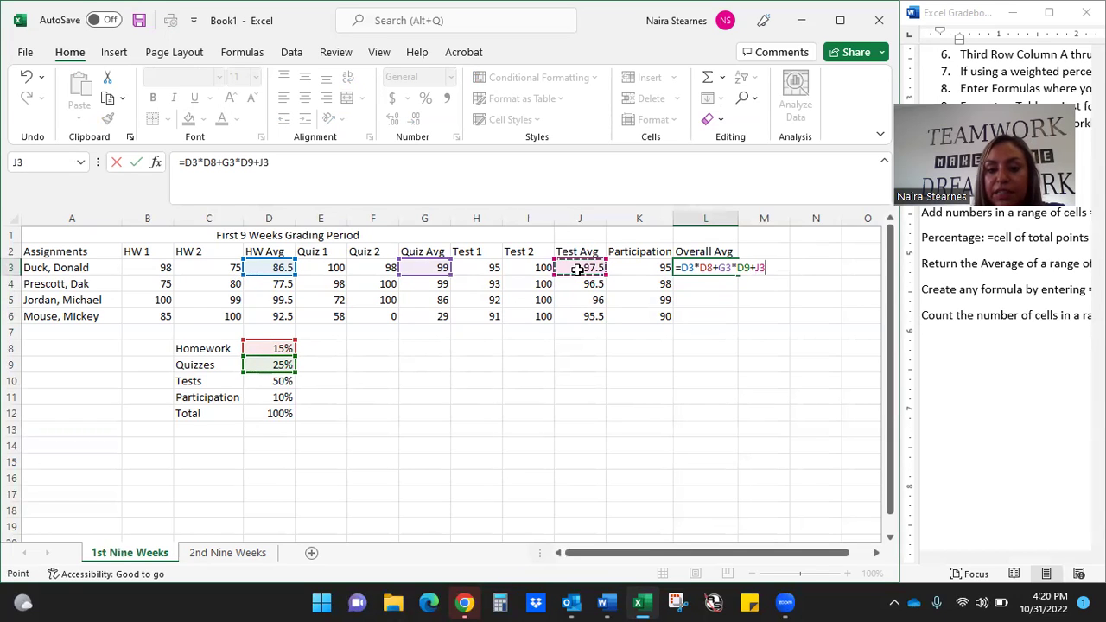
type("*")
left_click(276, 385)
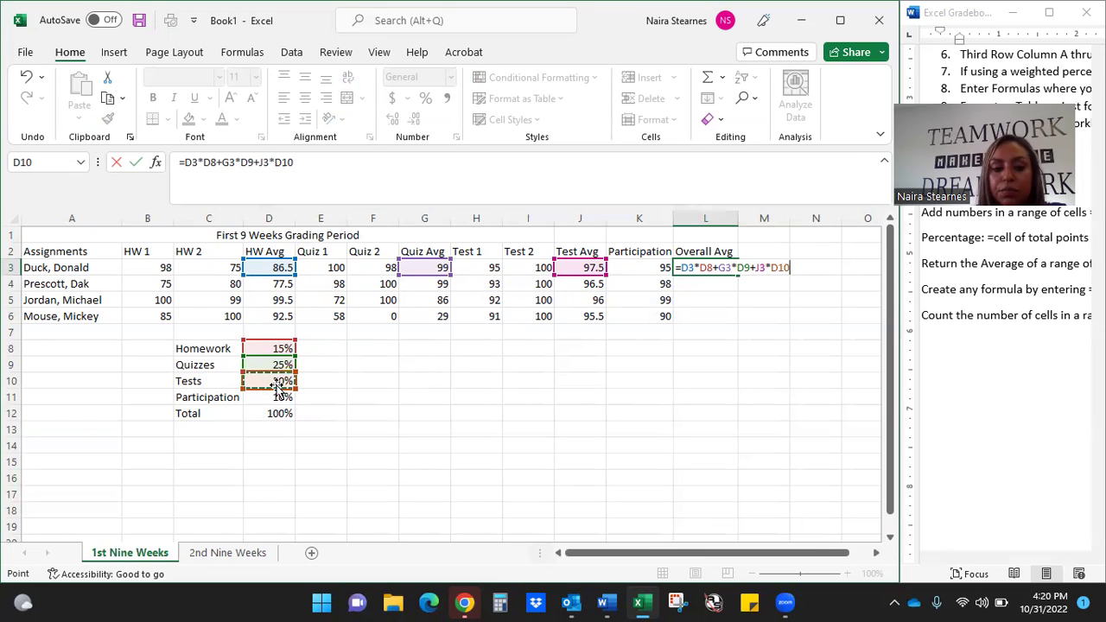
type("+")
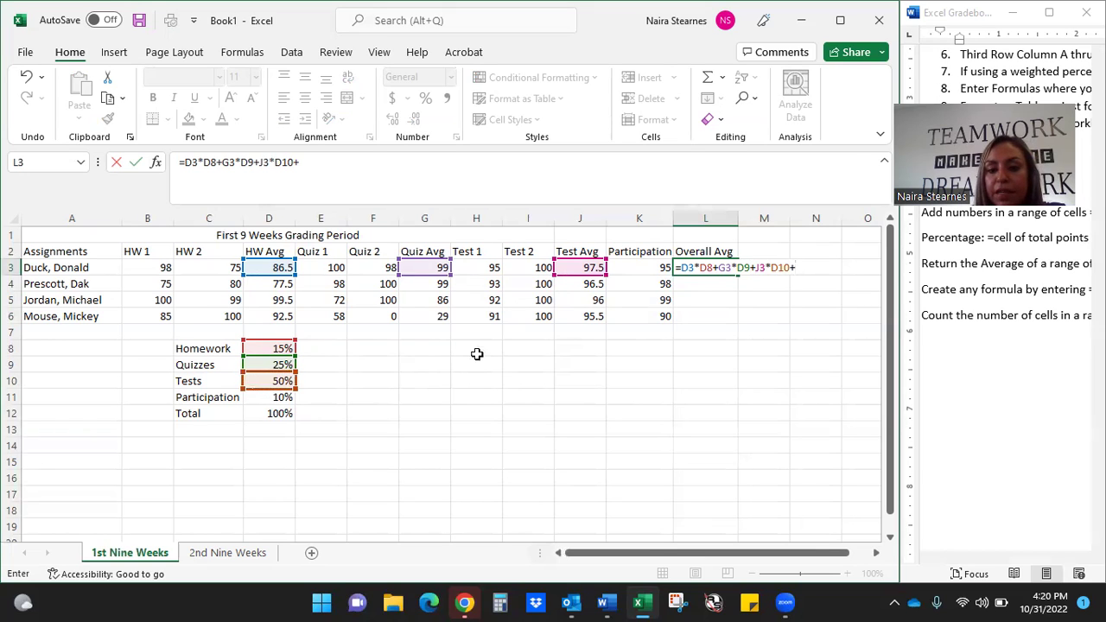
left_click(637, 270)
type("*")
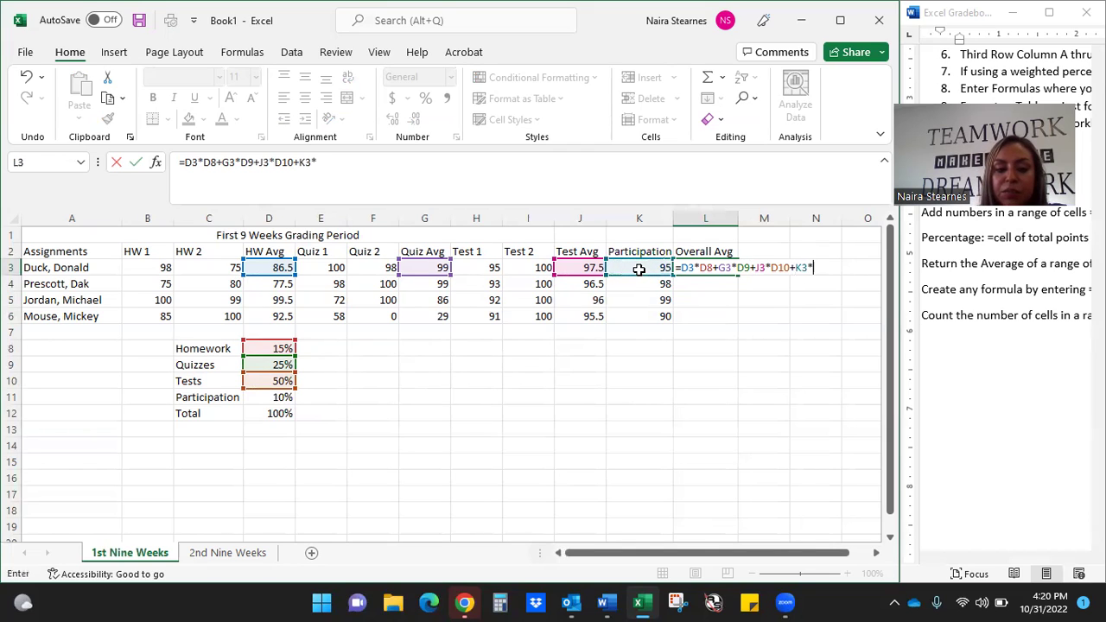
left_click(269, 396)
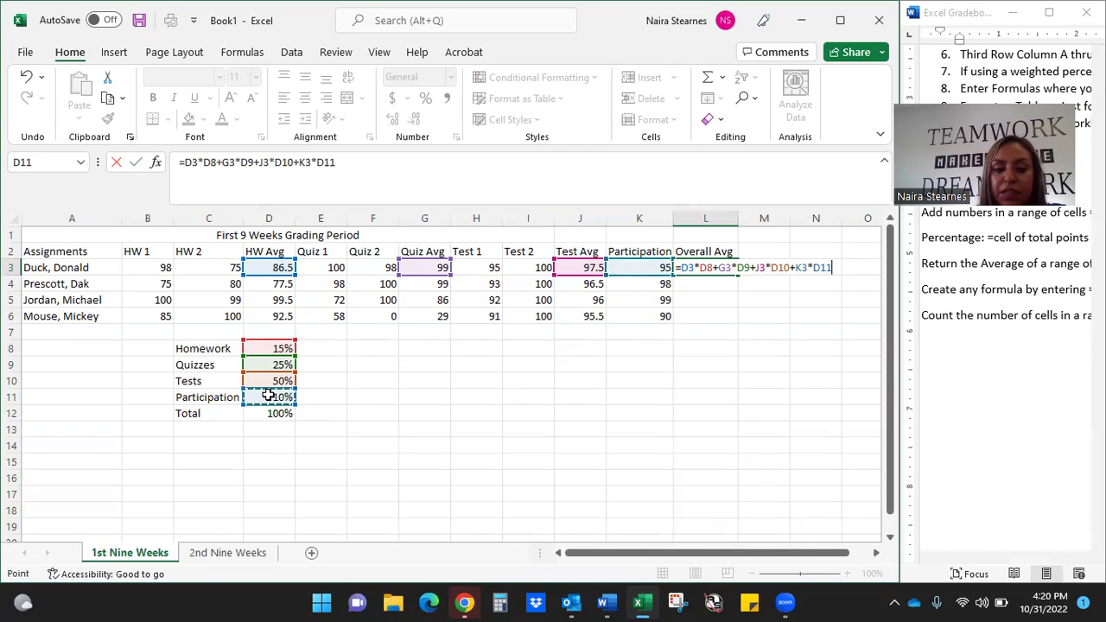
key("Return")
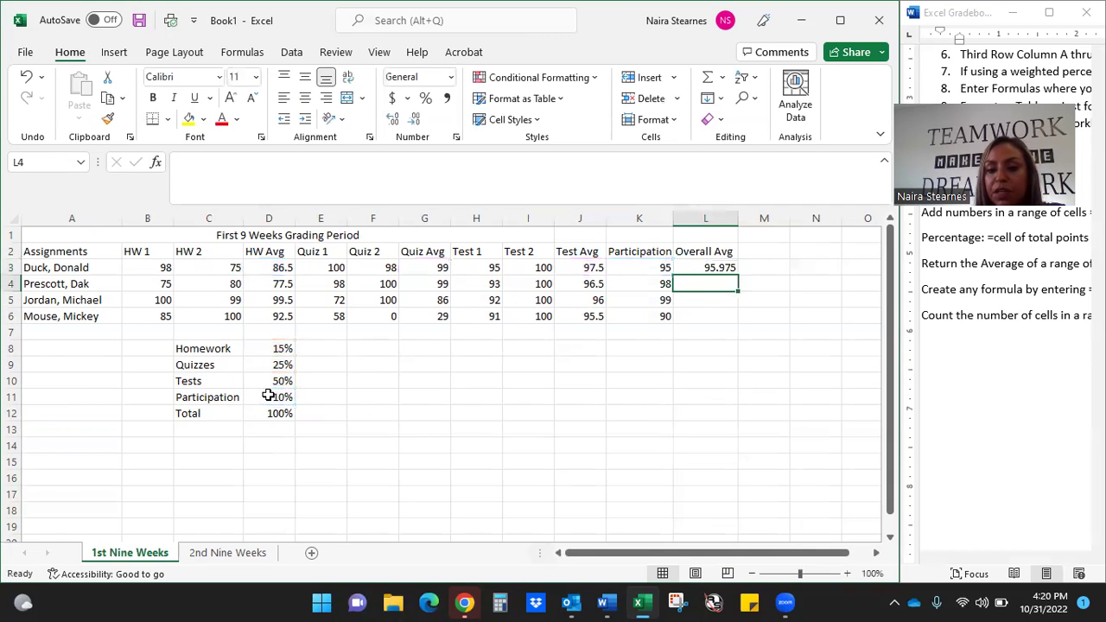
Fill the L3 formula down through L6 and inspect the cell references in L4
left_click(728, 269)
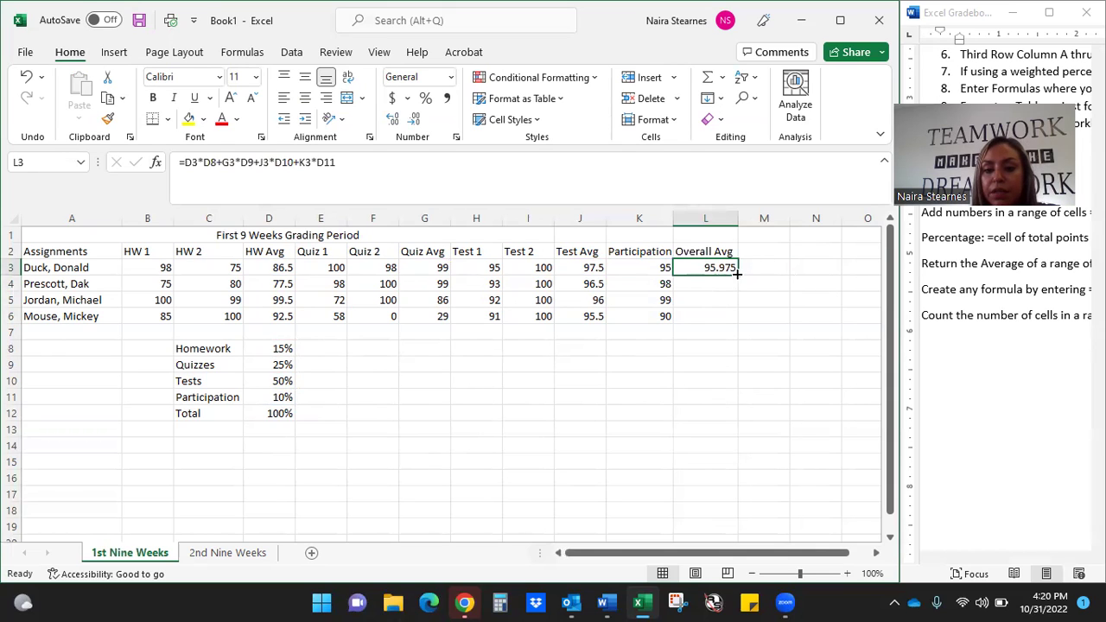
left_click_drag(737, 274, 737, 319)
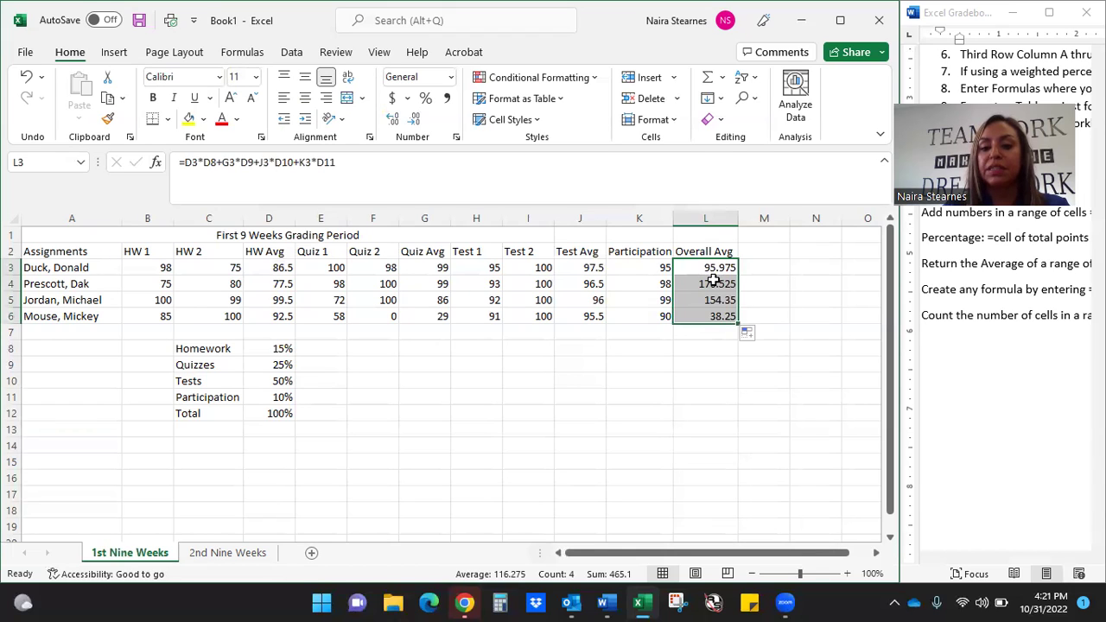
left_click(713, 282)
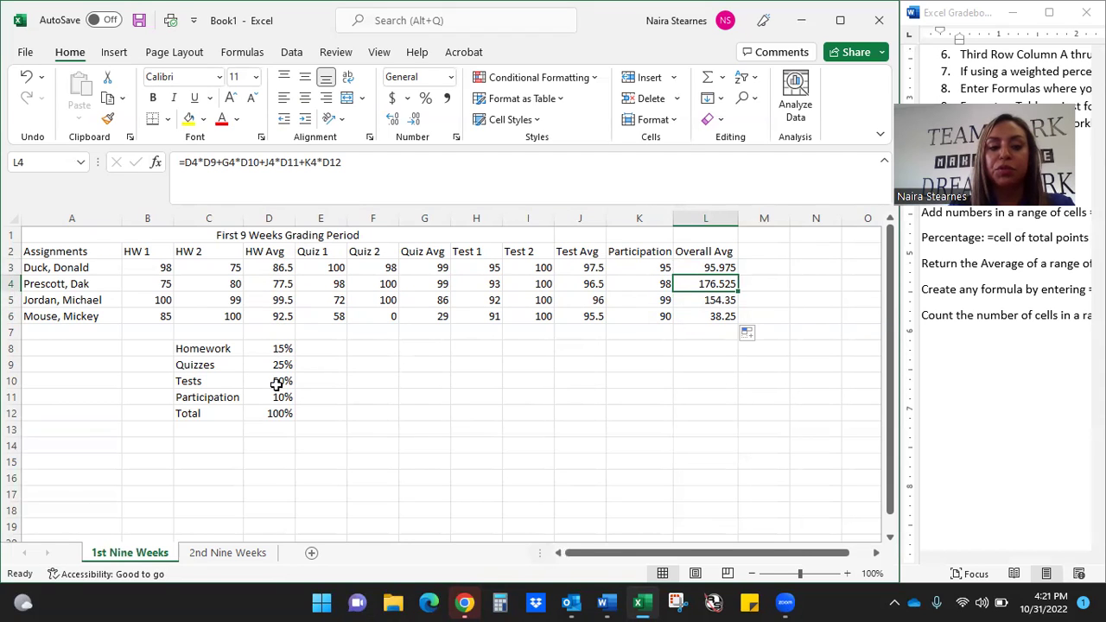
Edit the L3 formula to make the homework and quiz weight references absolute, as $D$8 and $D$9
left_click(720, 268)
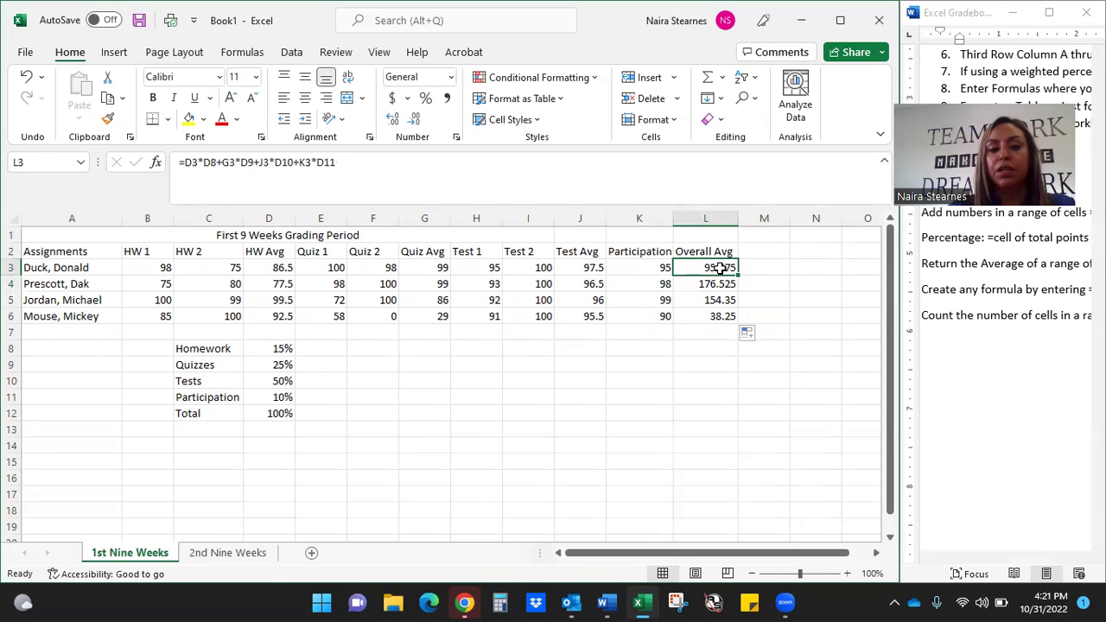
left_click(204, 162)
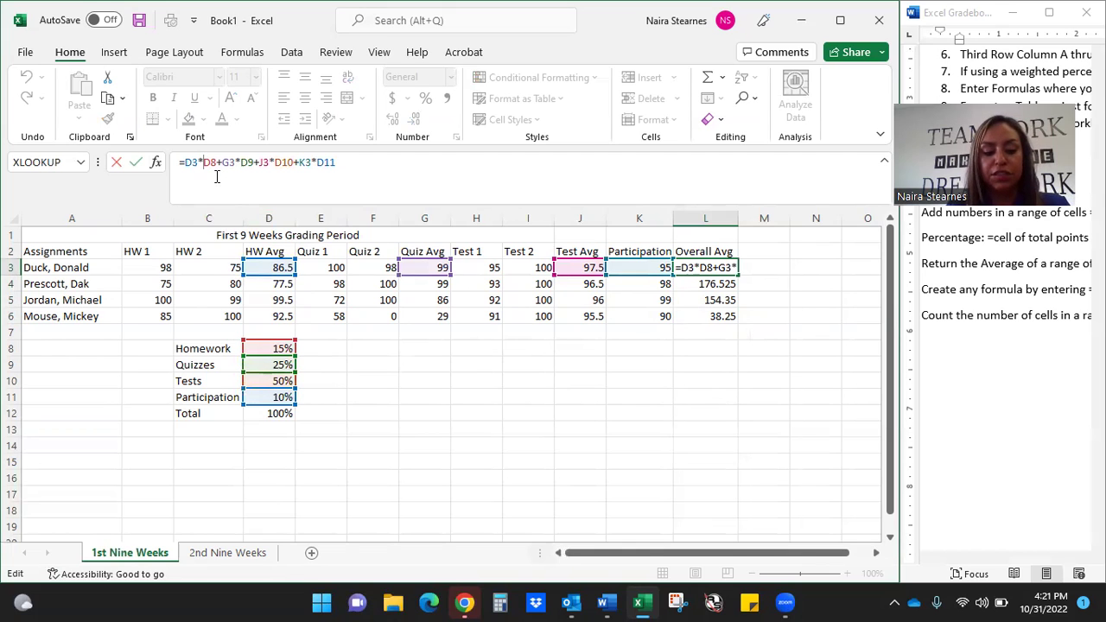
type("$D")
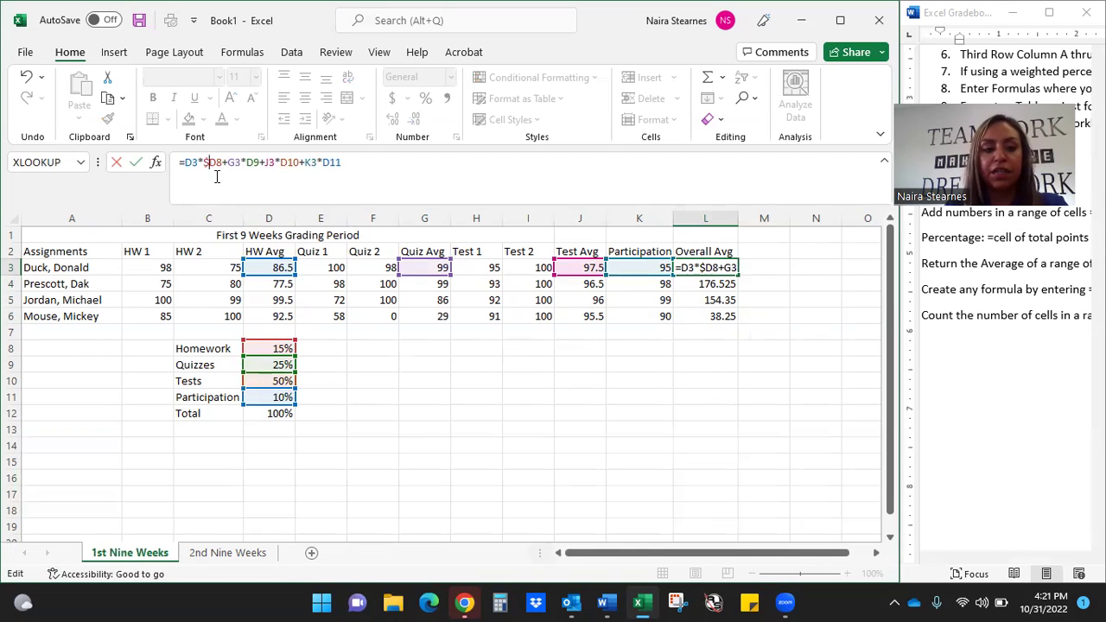
type("$")
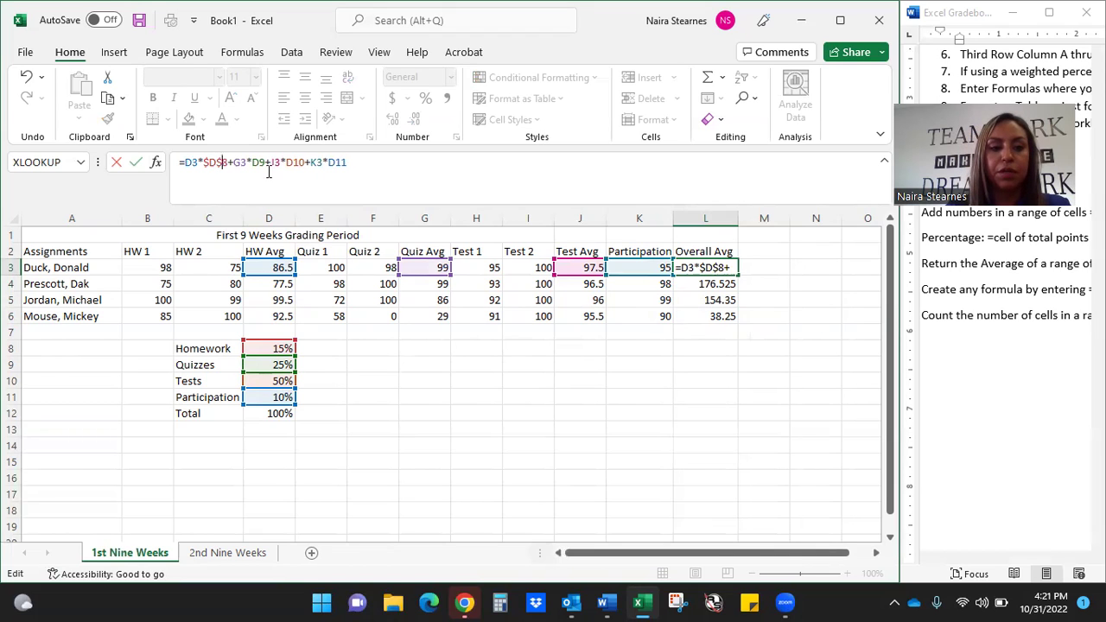
left_click(257, 161)
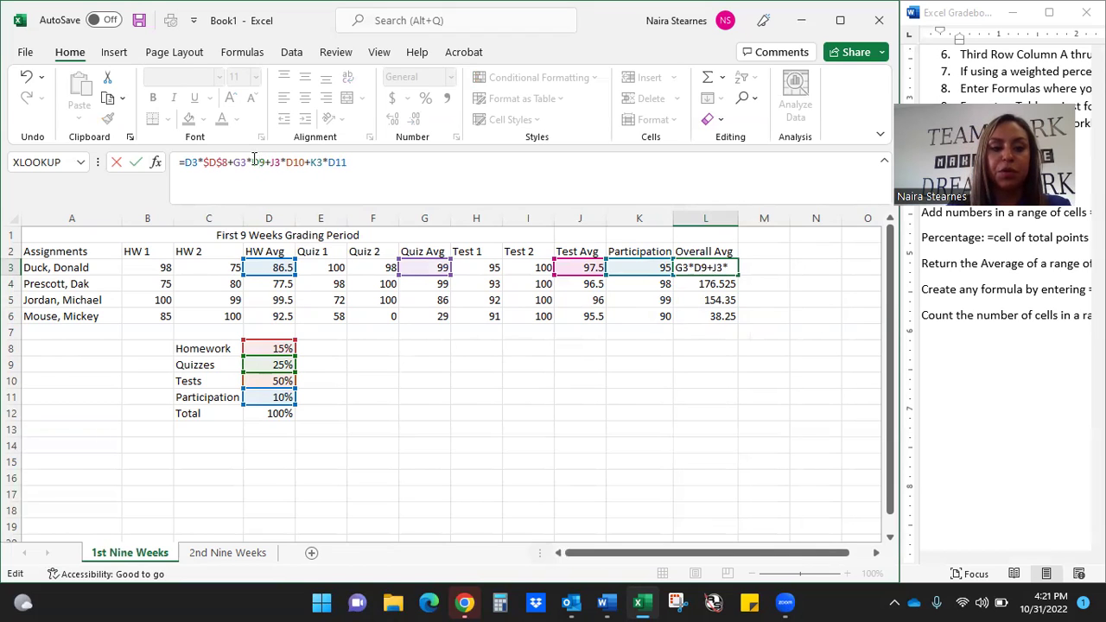
type("$")
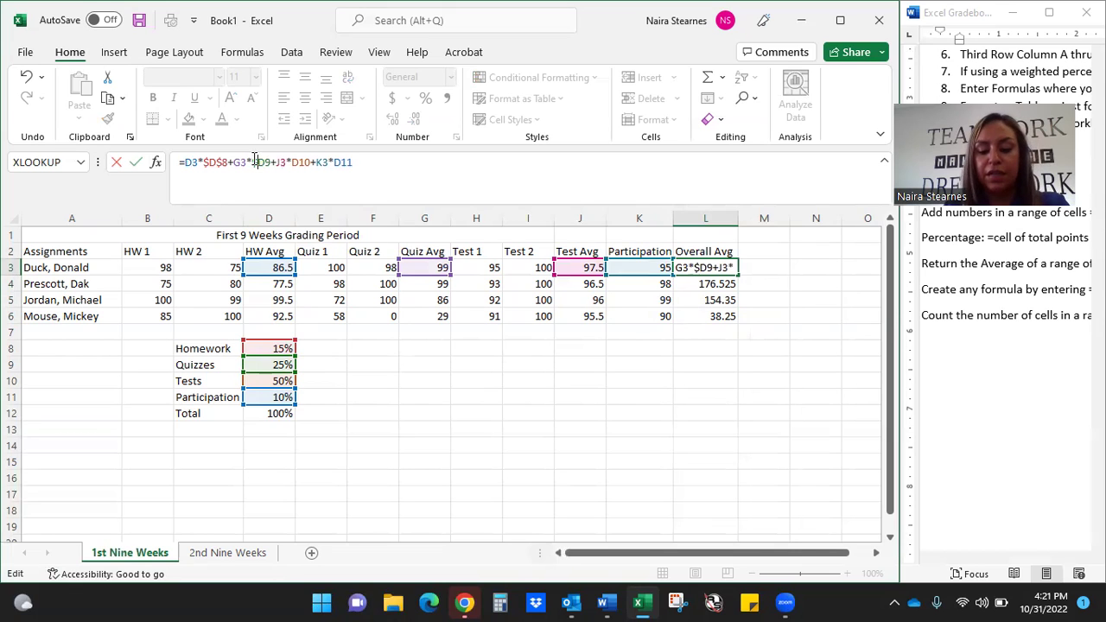
key("Right")
type("$")
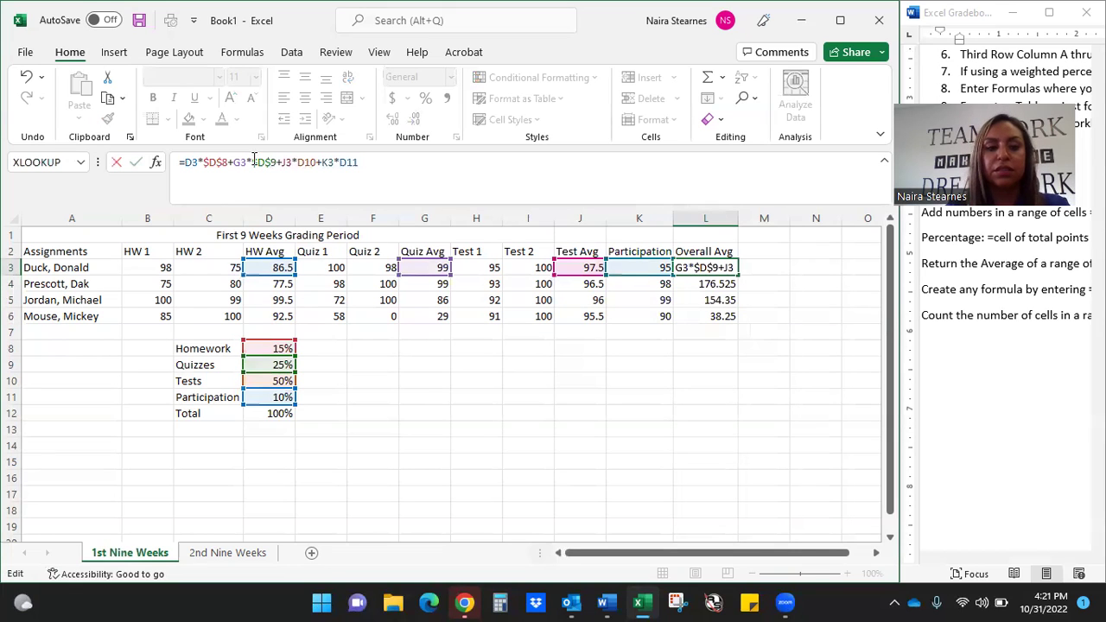
Make the test and participation weight references in the L3 formula absolute, as $D$10 and $D$11, and enter the formula
left_click(298, 161)
type("$D")
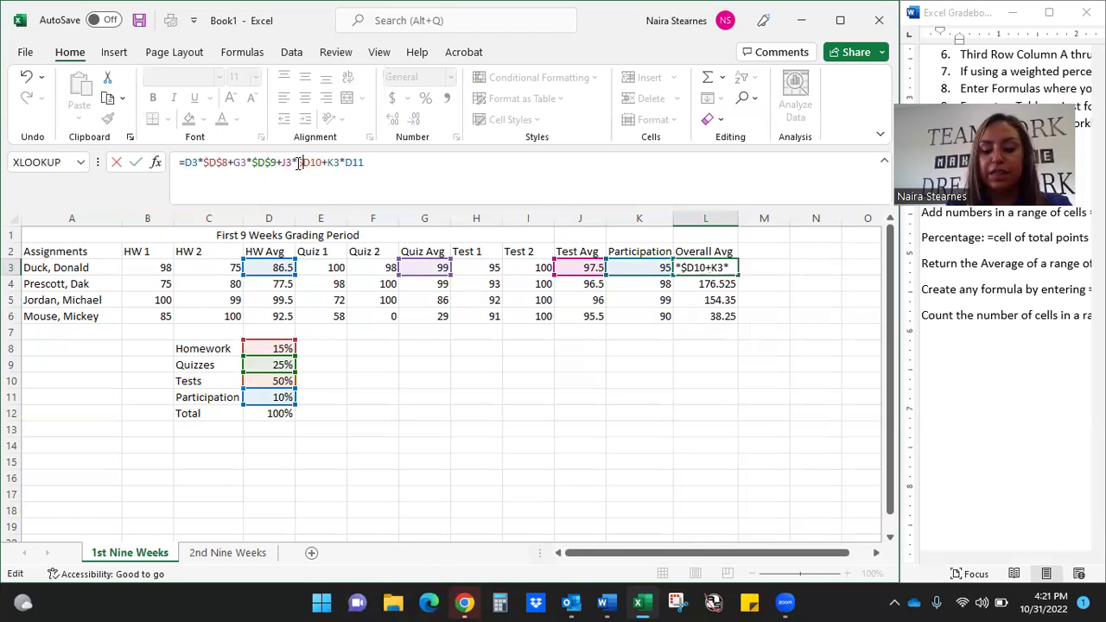
type("$")
left_click(351, 161)
type("$D")
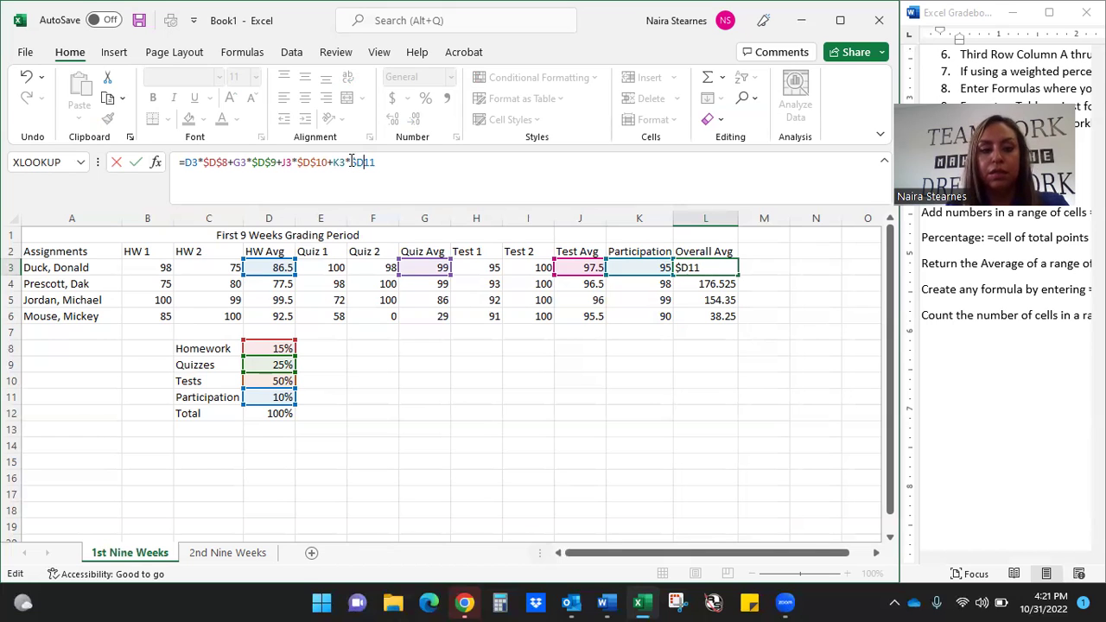
type("$")
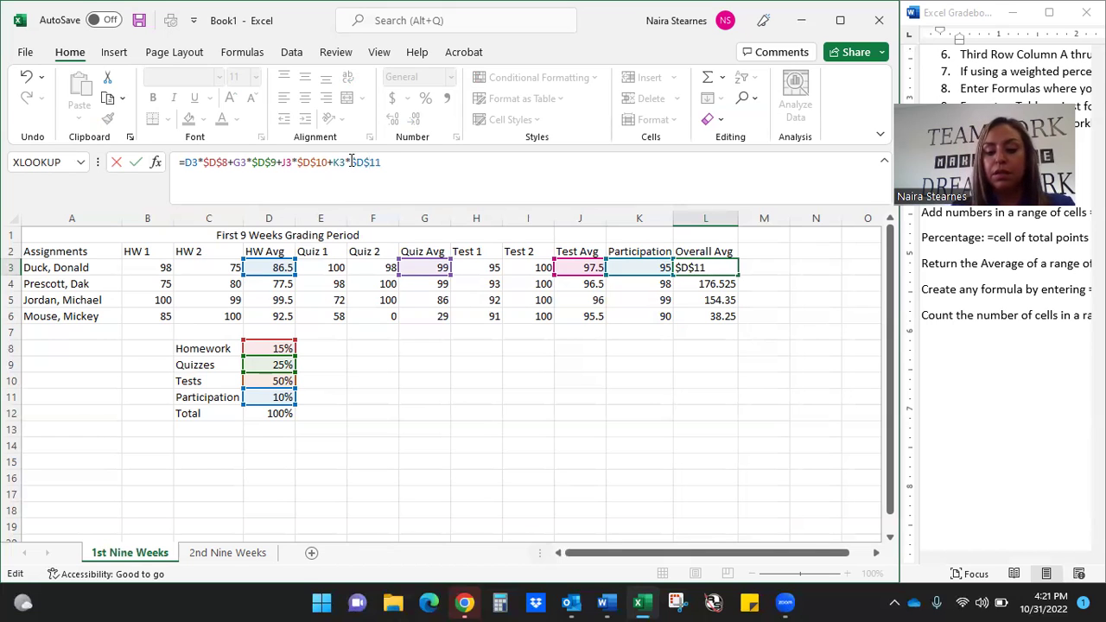
key("Return")
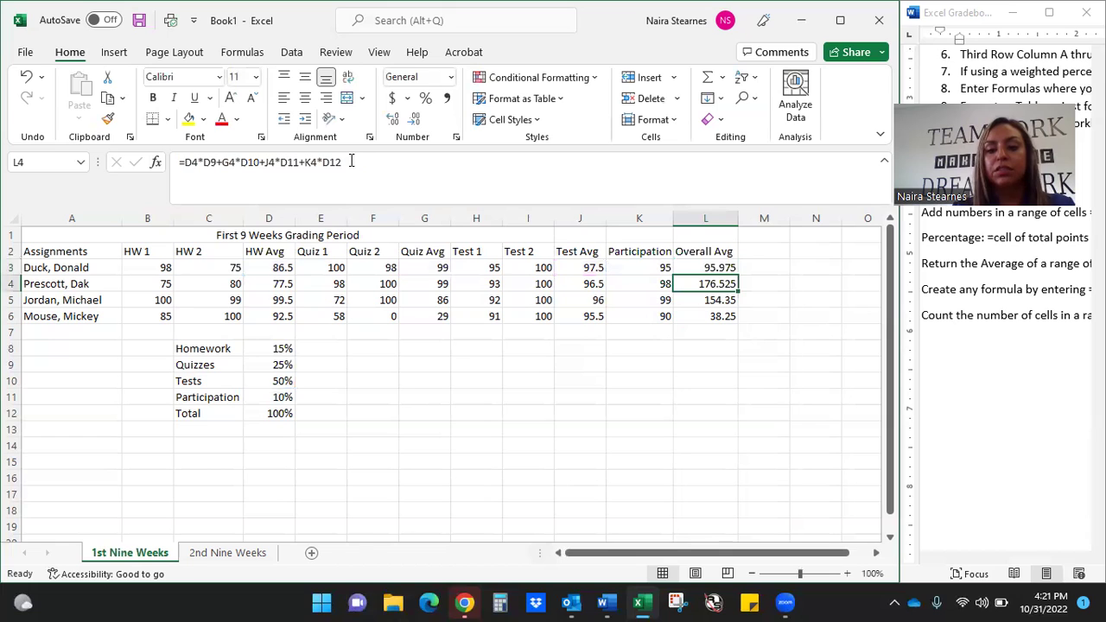
Fill the formula with absolute weight references from L3 down through L6, and select L3 to review it
left_click(705, 270)
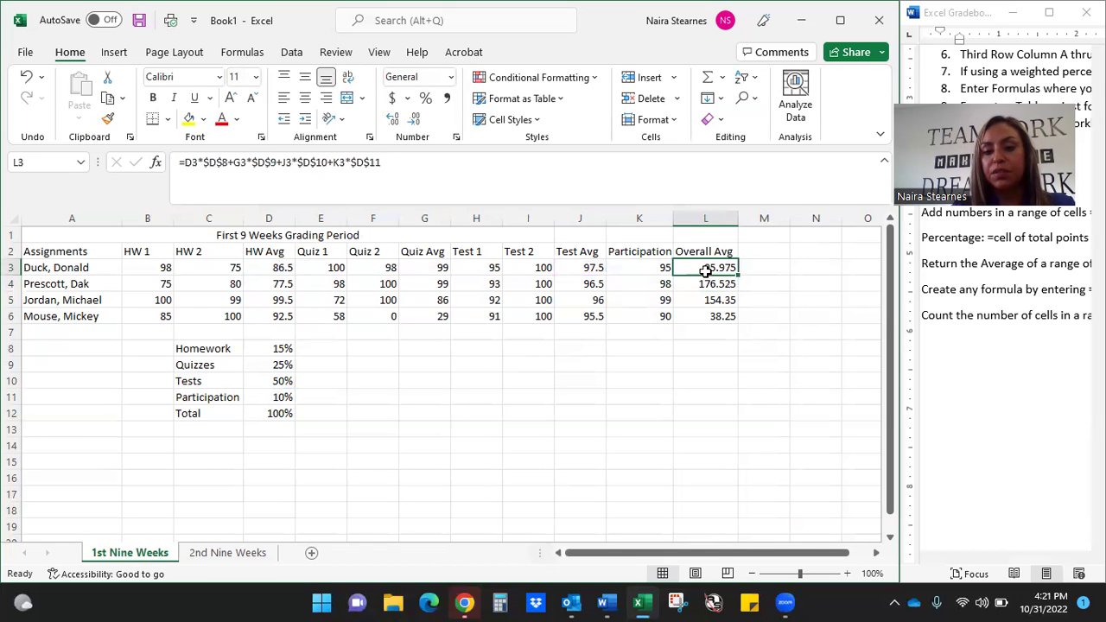
left_click_drag(738, 277, 741, 316)
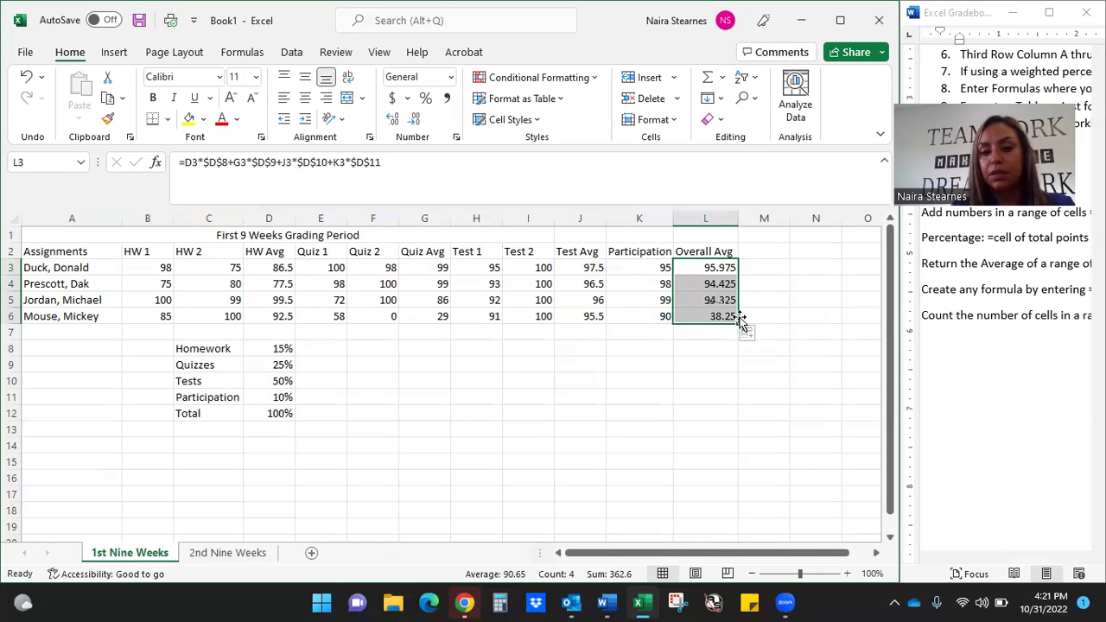
left_click(773, 262)
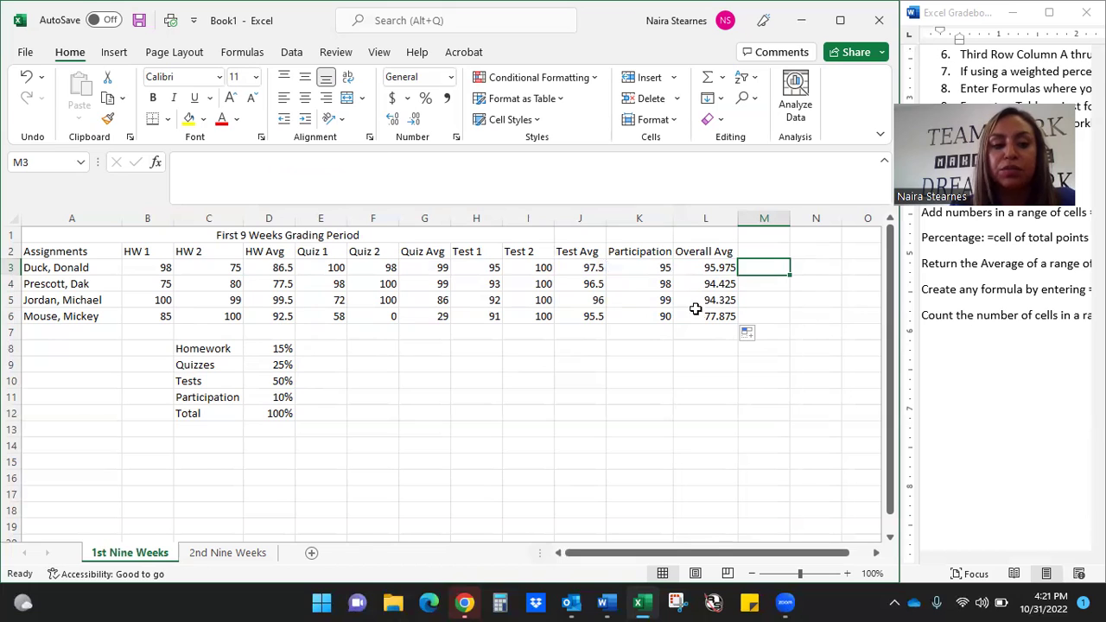
left_click(712, 268)
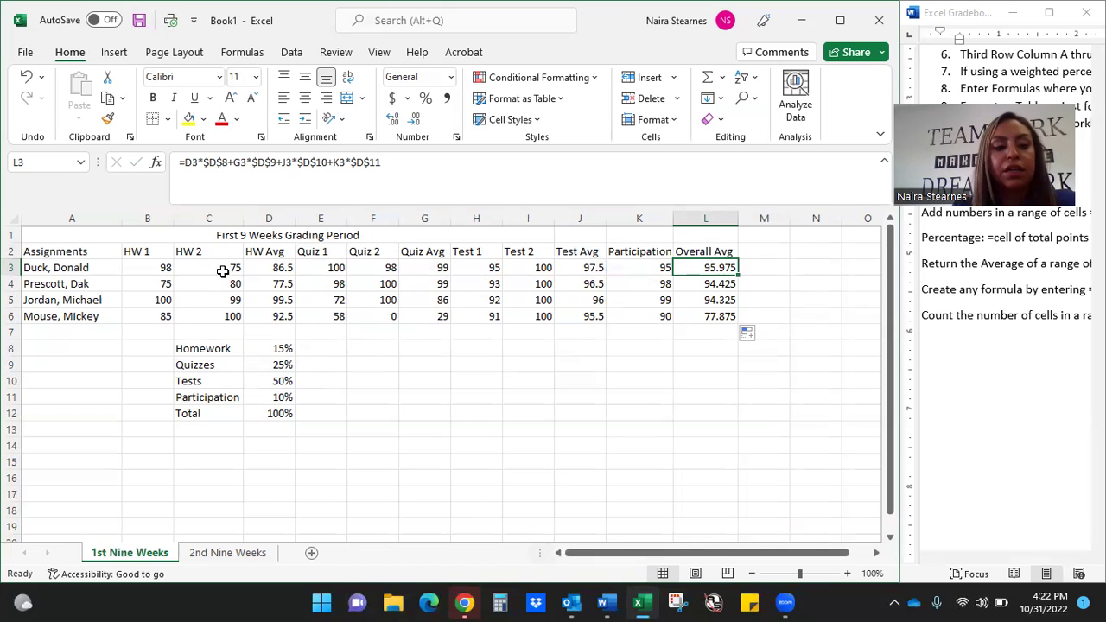
Format all scores and averages in B3:L6 as whole numbers with no decimal places
left_click_drag(165, 267, 696, 316)
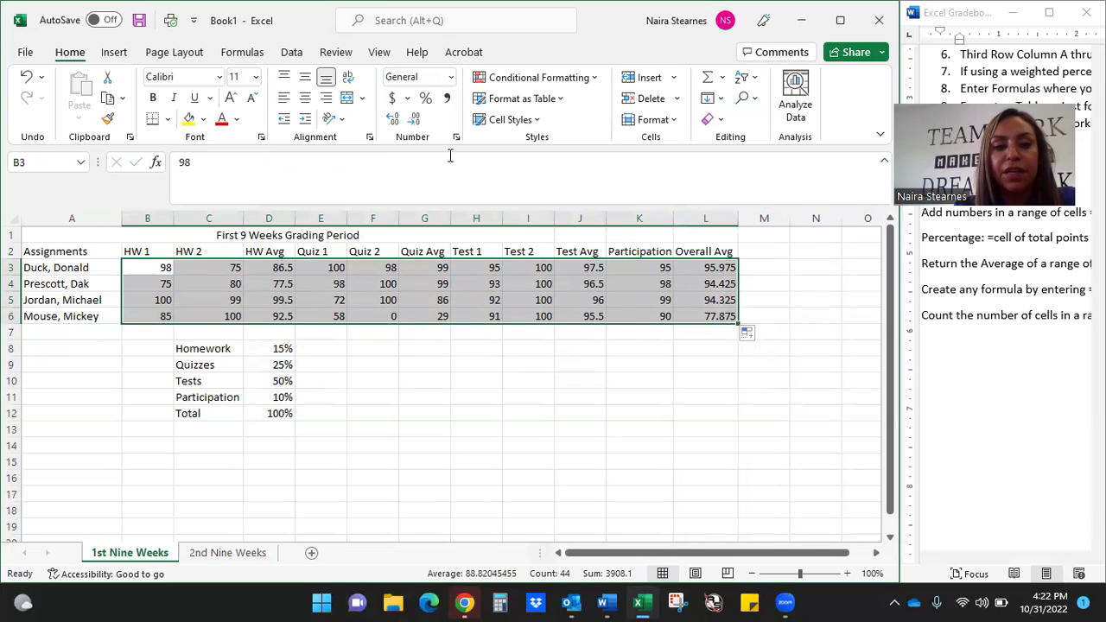
left_click(396, 124)
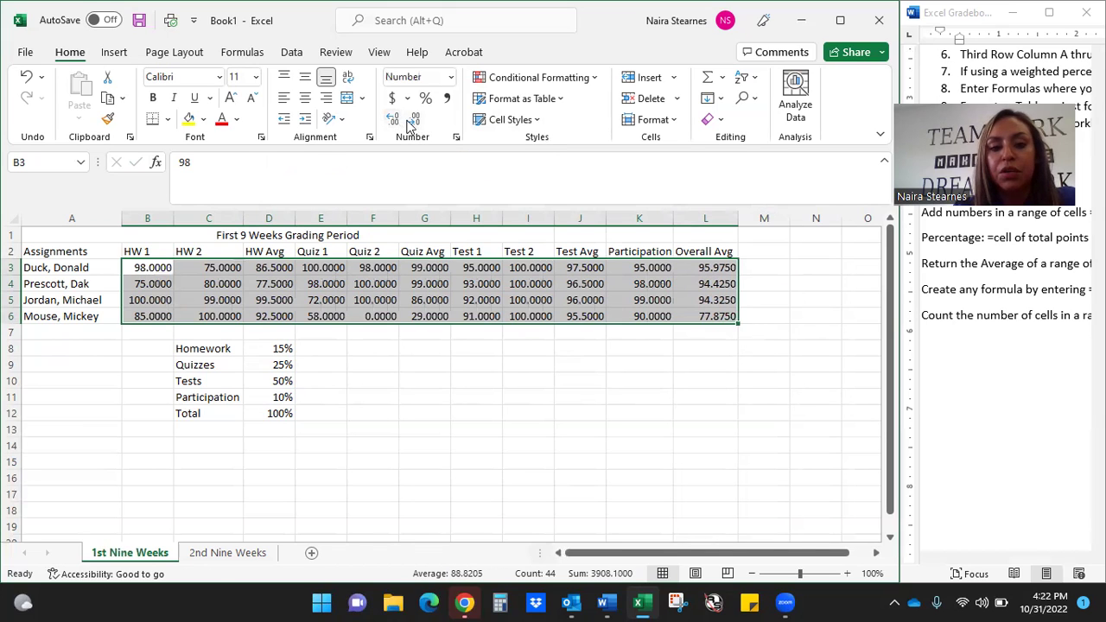
left_click(413, 121)
left_click(413, 121)
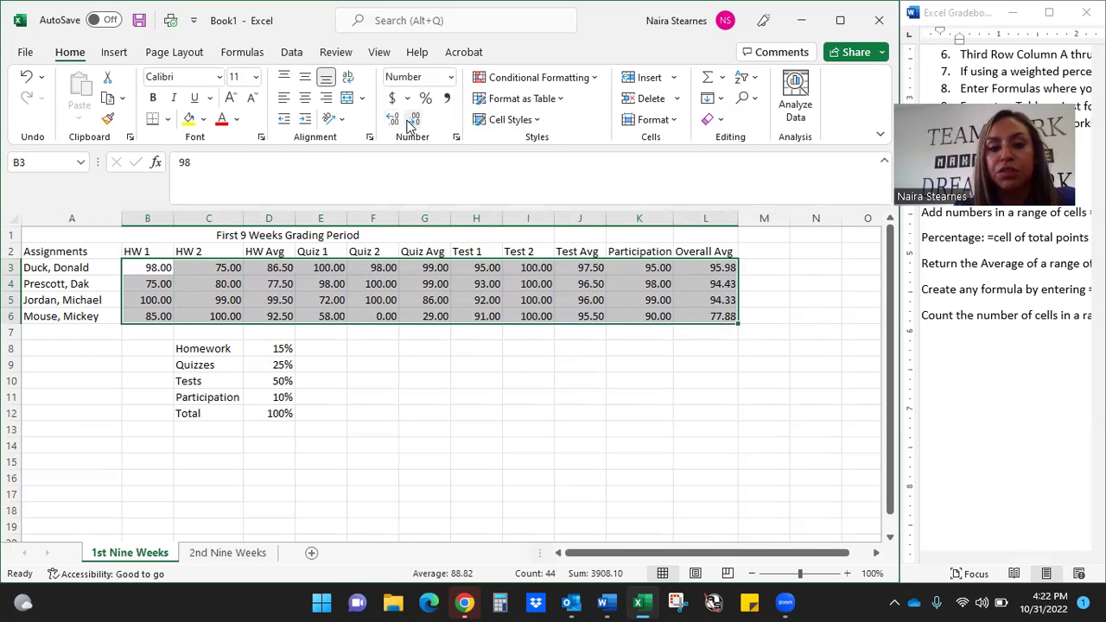
left_click(413, 121)
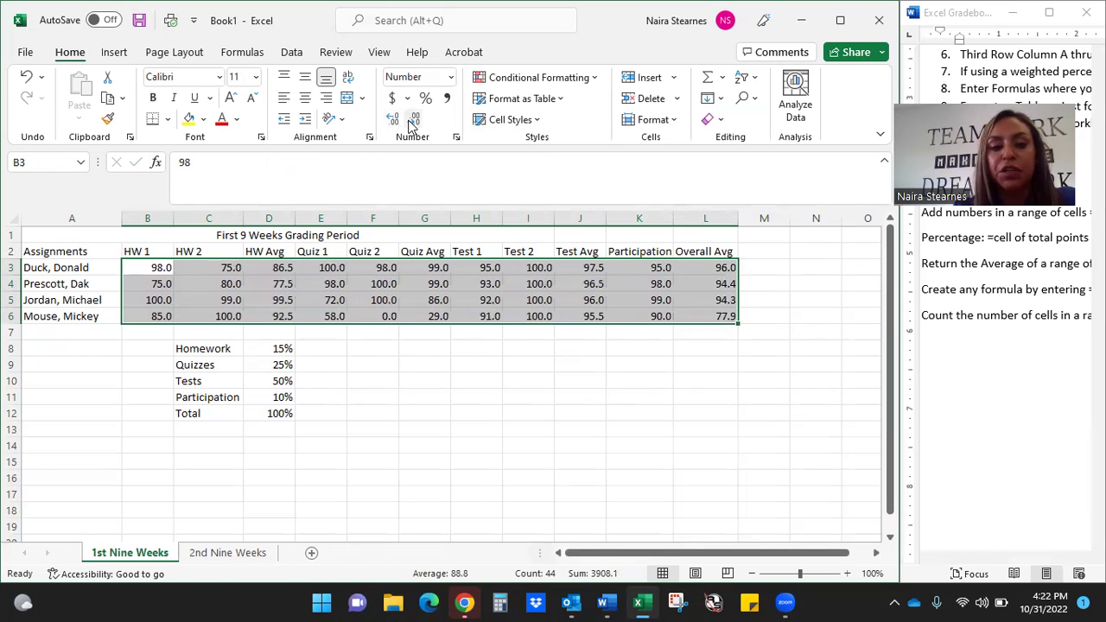
left_click(413, 121)
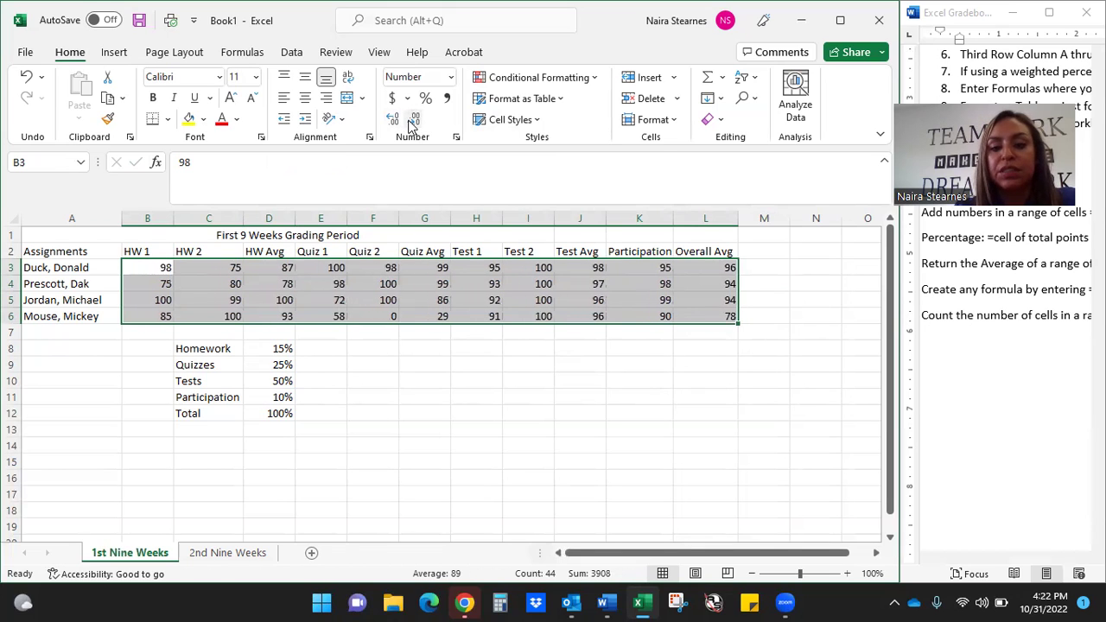
left_click(785, 361)
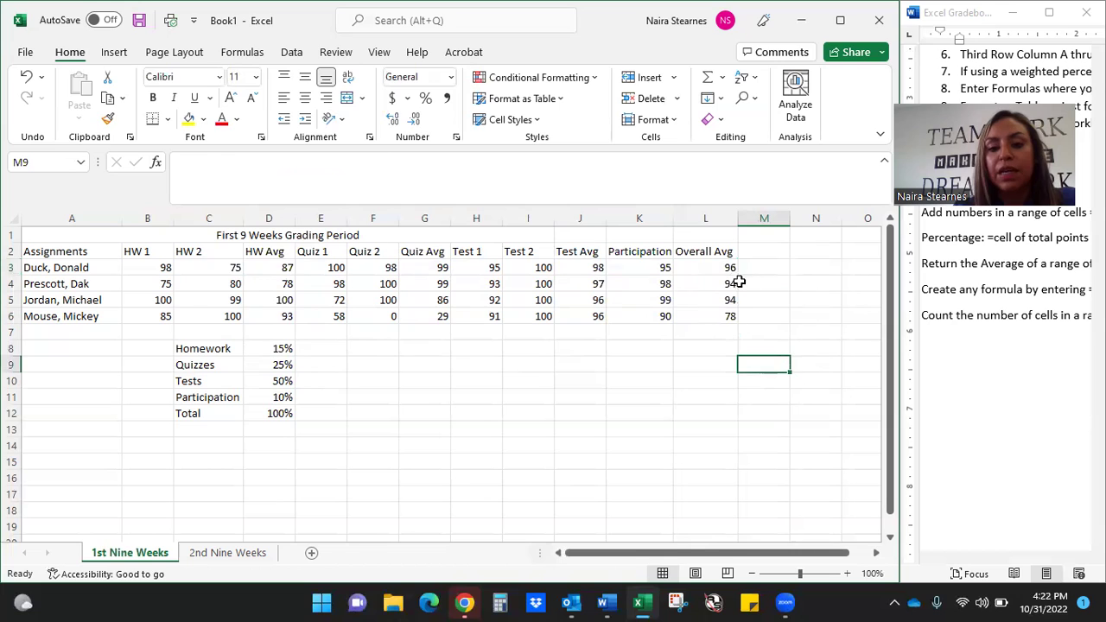
Try the percentage format on the overall averages in L3:L6, including one extra decimal place, and undo it
left_click_drag(732, 270, 731, 316)
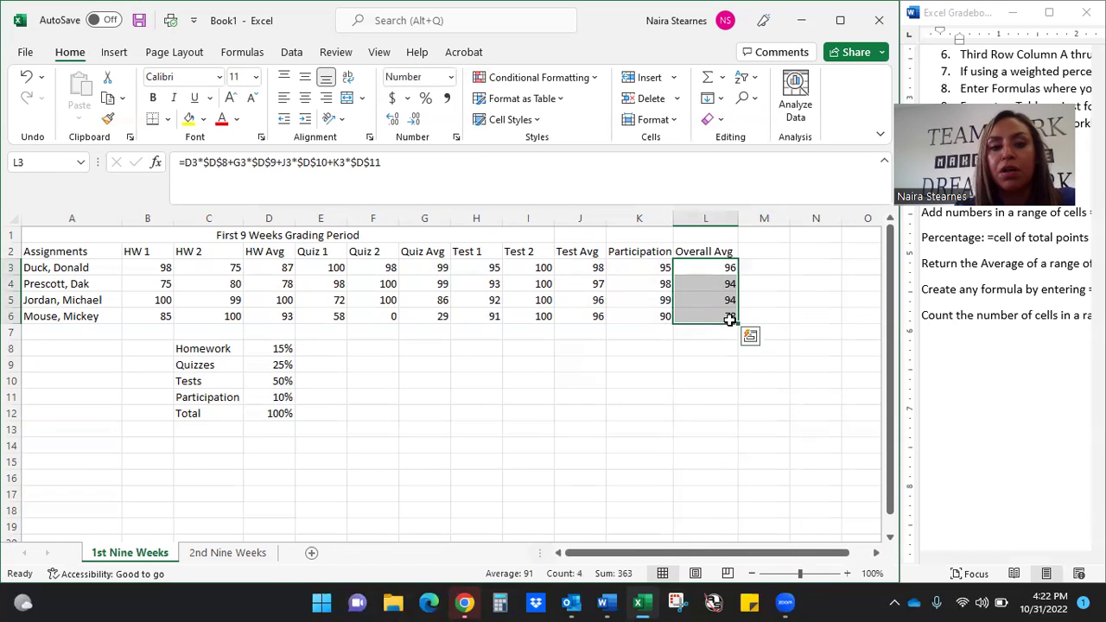
left_click(434, 99)
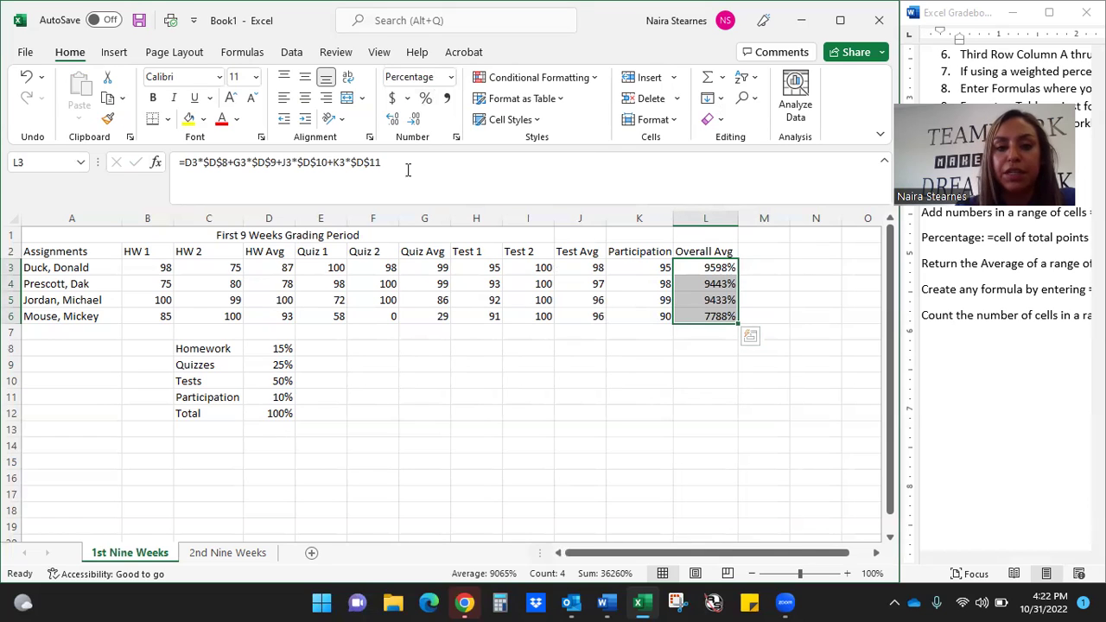
left_click(394, 119)
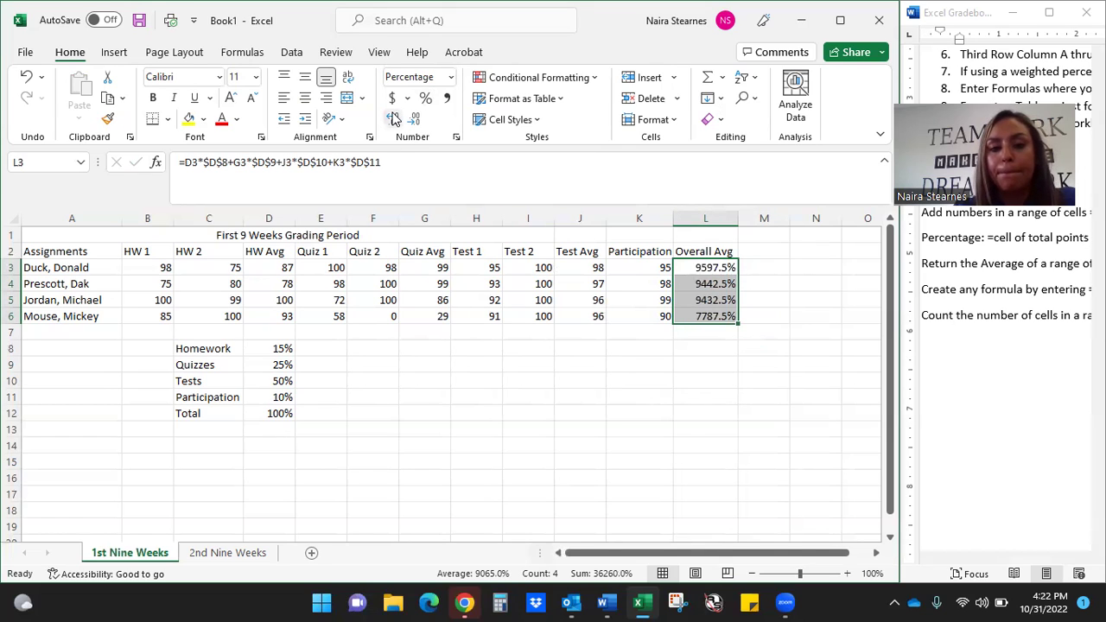
left_click(413, 120)
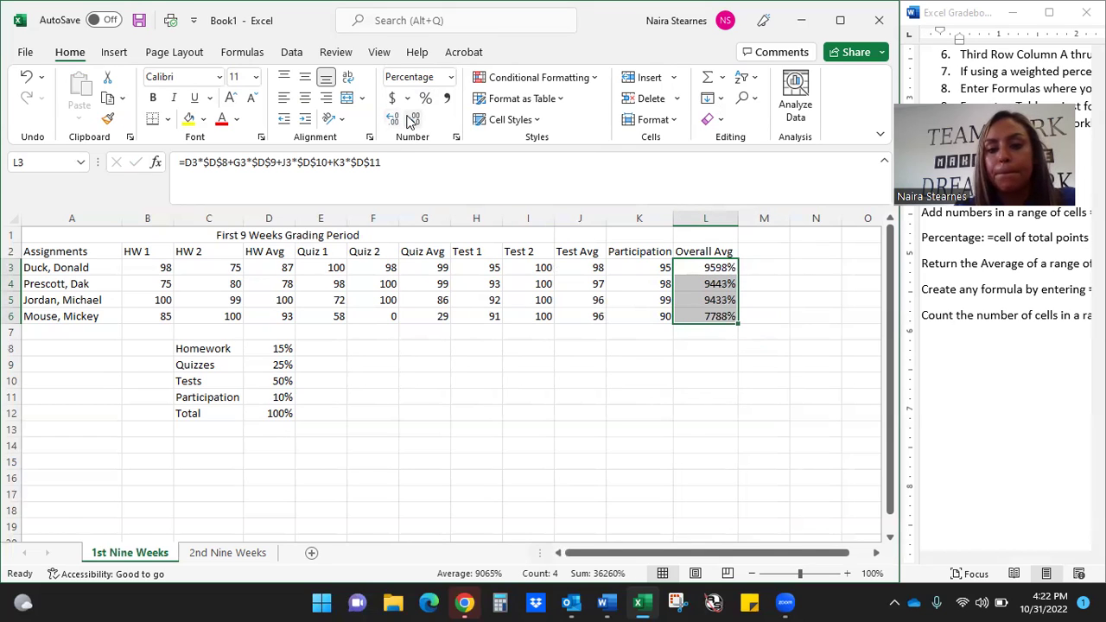
left_click(33, 82)
left_click(33, 82)
left_click(33, 82)
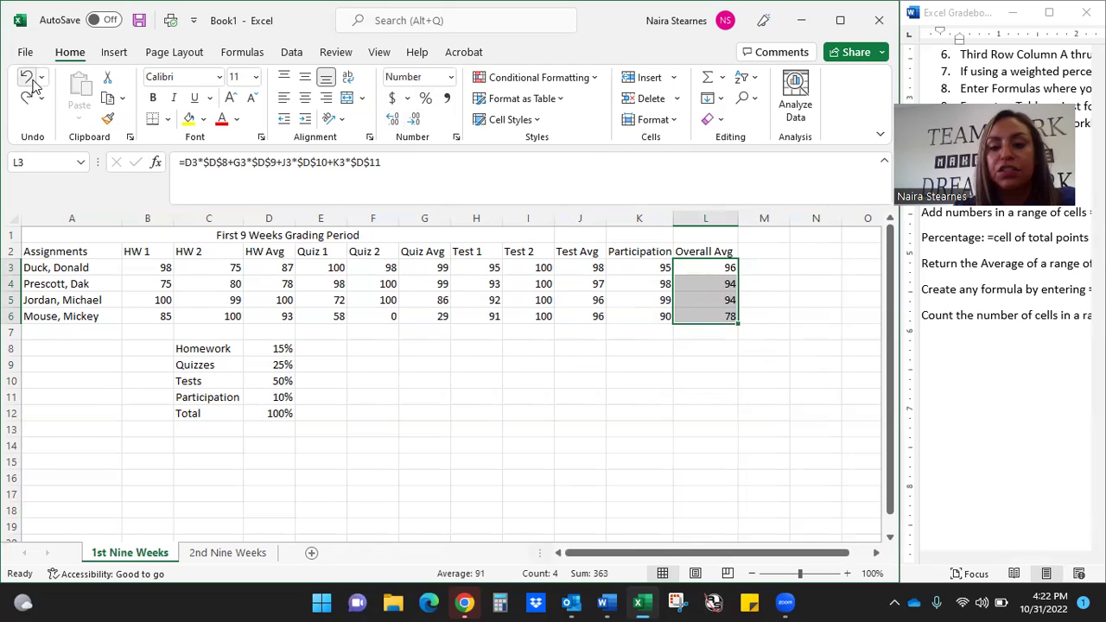
left_click(747, 266)
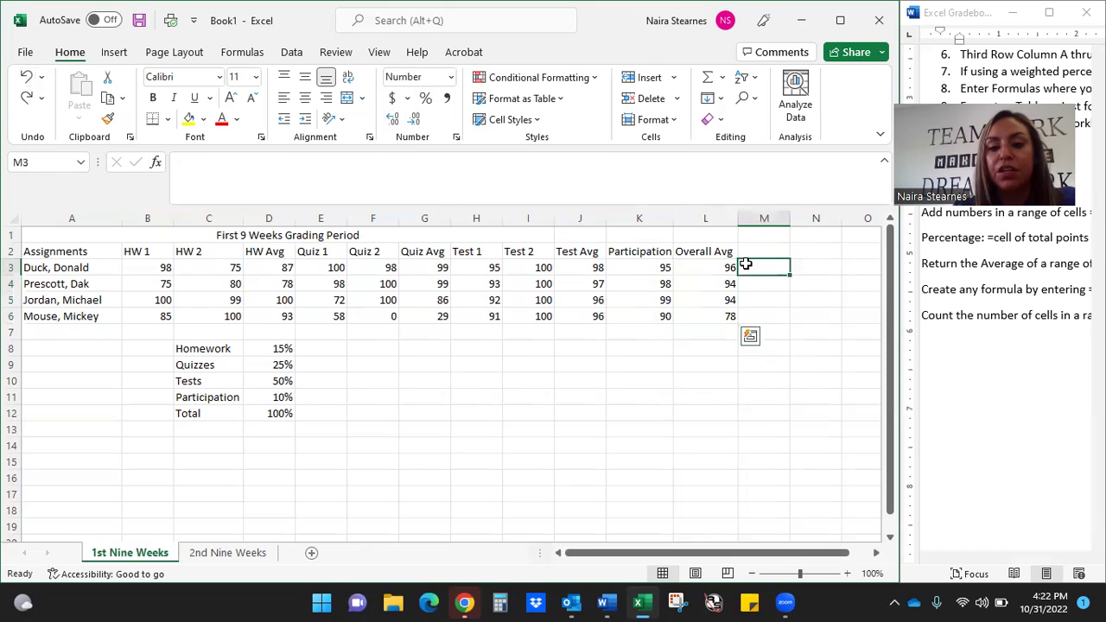
left_click(716, 267)
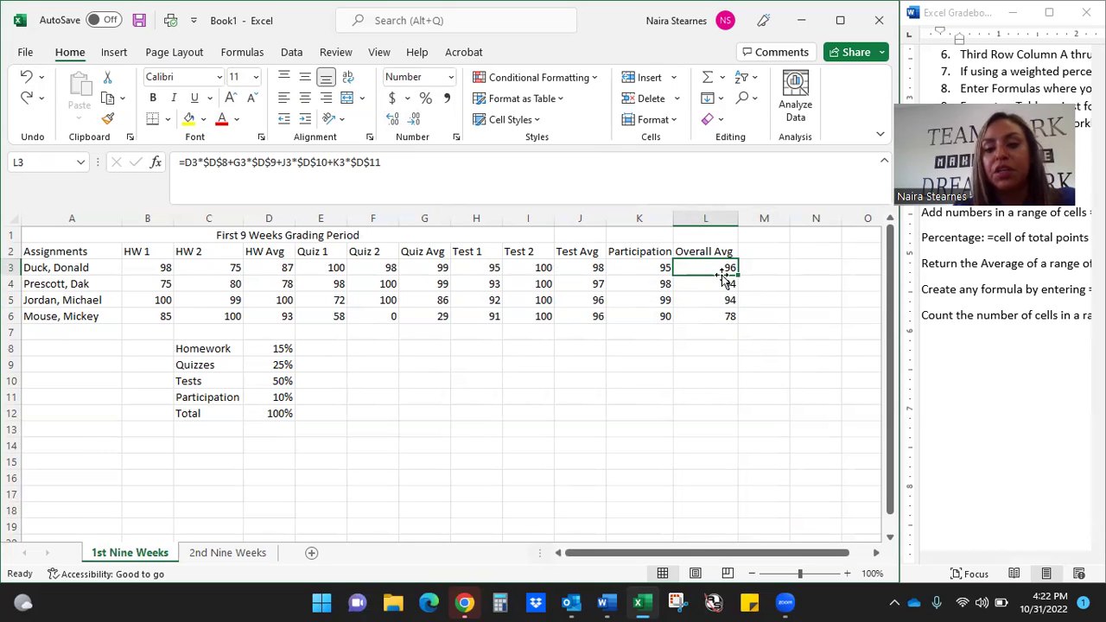
left_click(766, 265)
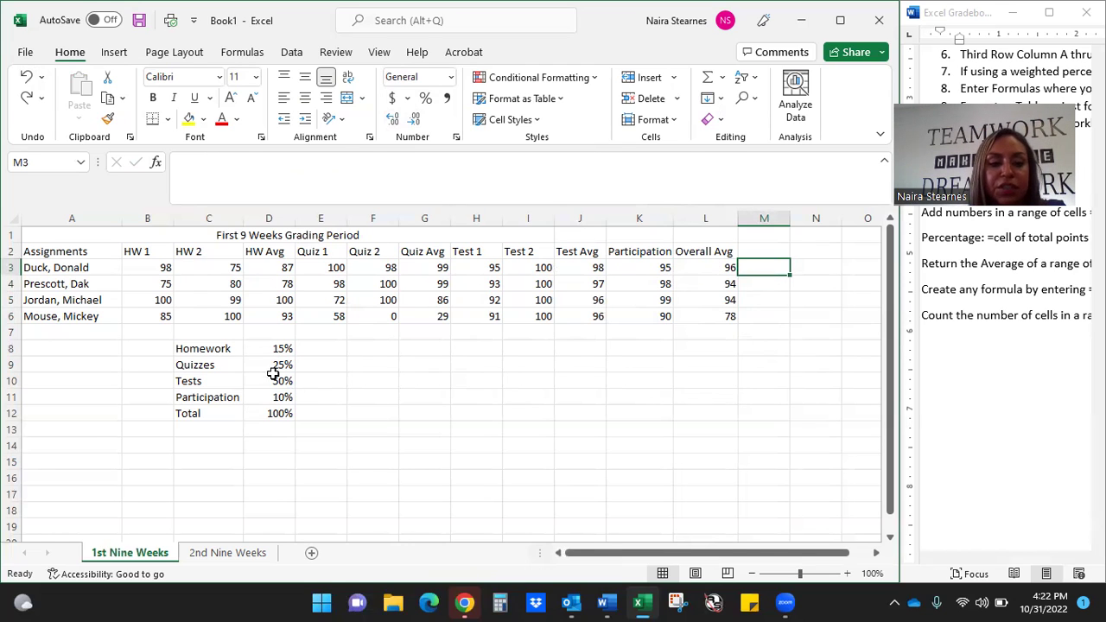
Unmerge the First 9 Weeks Grading Period title and merge and center it across A1:L1
left_click(119, 235)
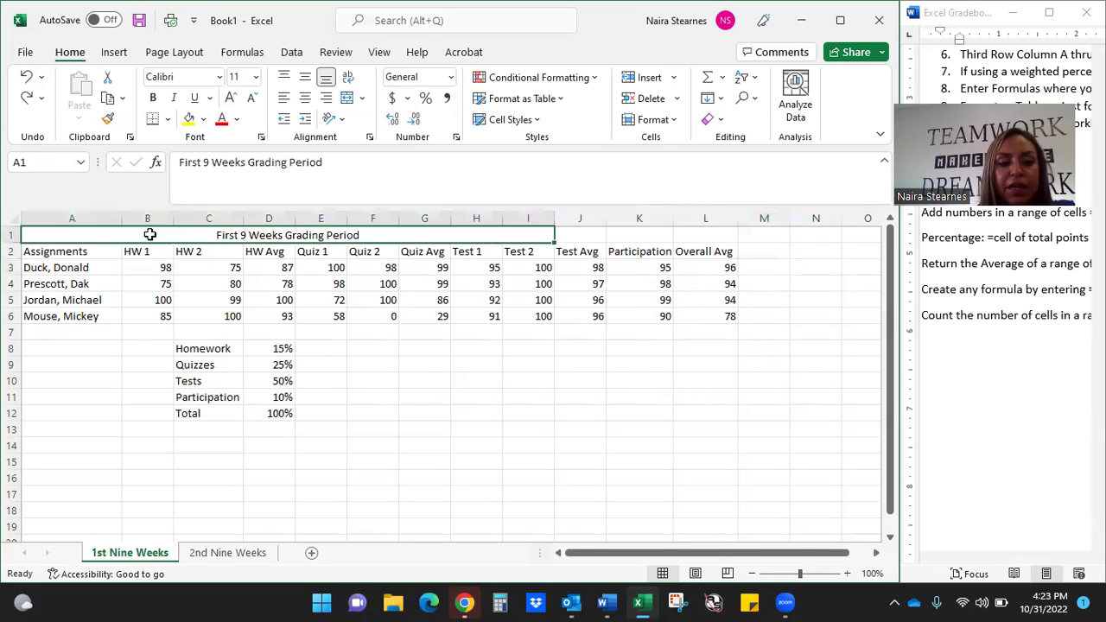
left_click_drag(401, 229, 692, 231)
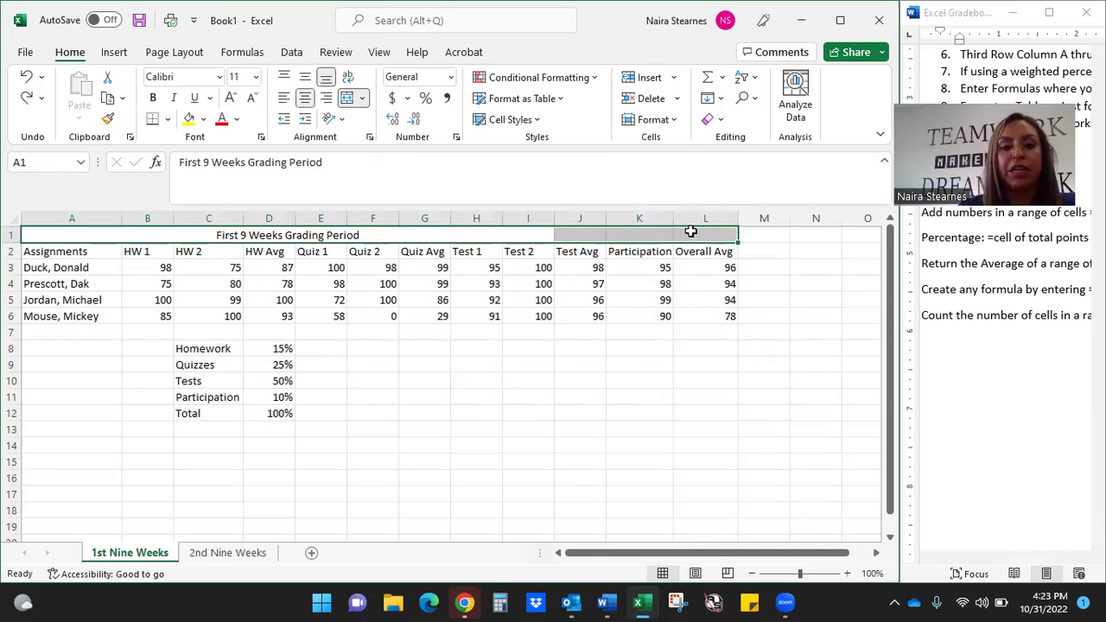
left_click(362, 99)
left_click(366, 121)
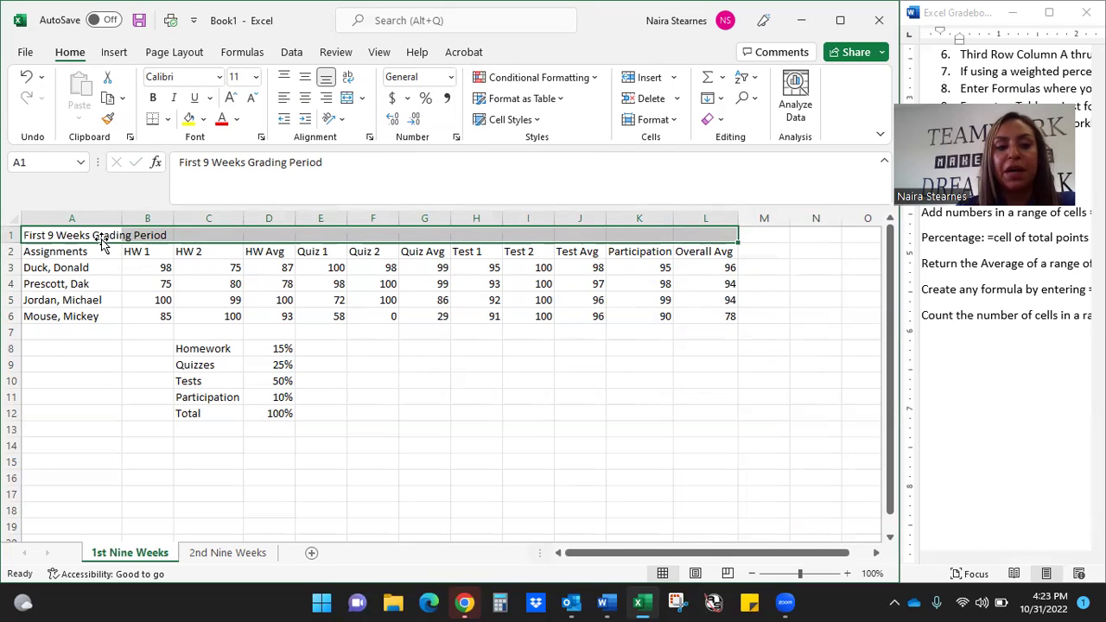
left_click(362, 98)
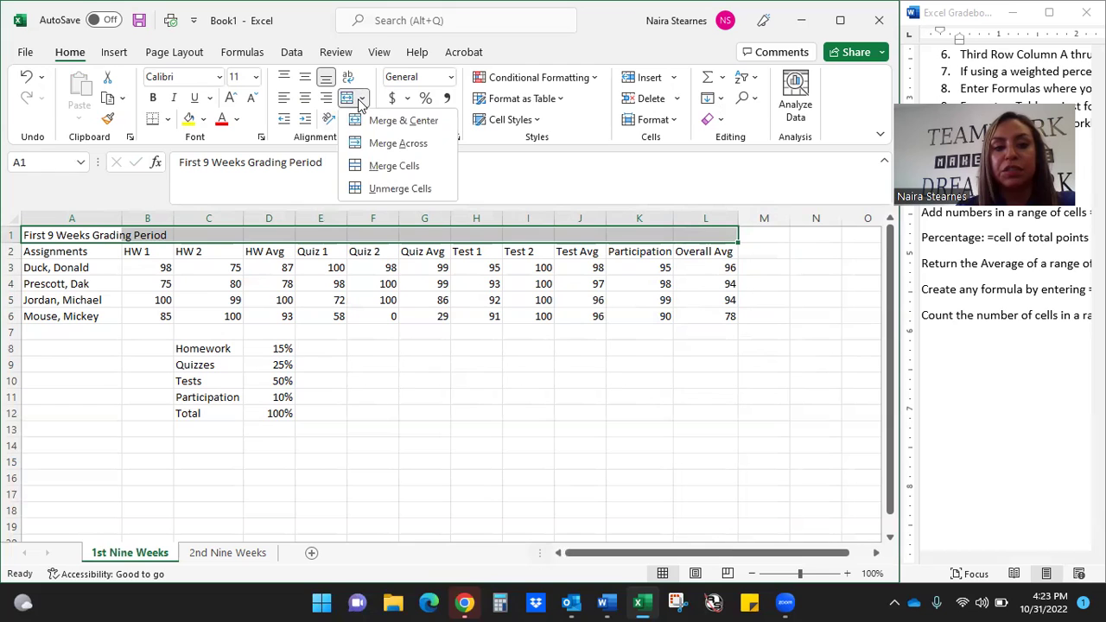
left_click(364, 127)
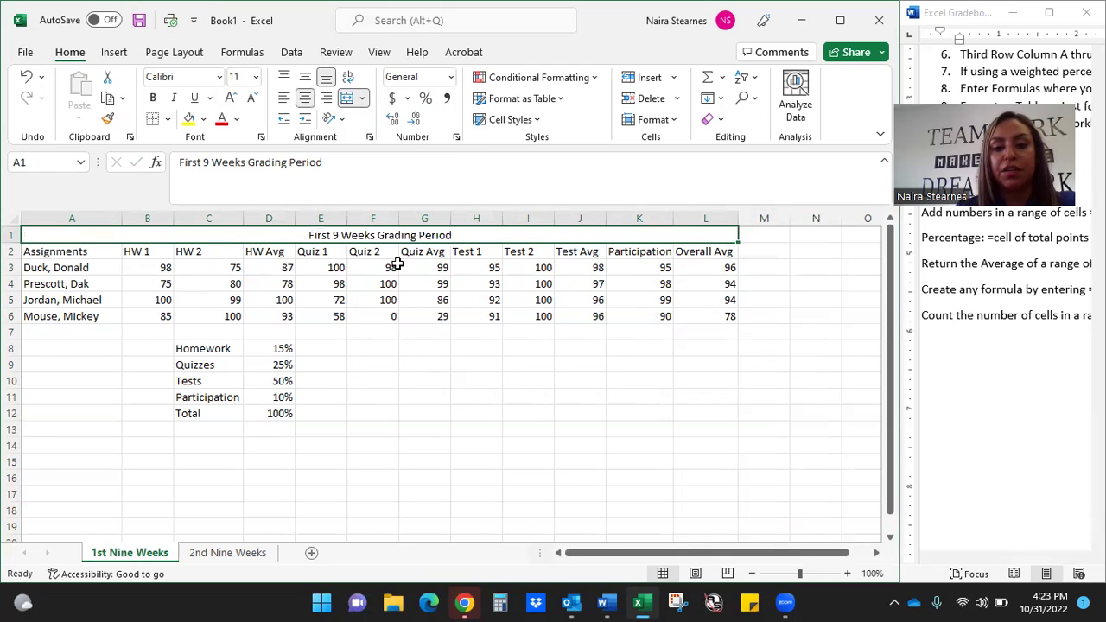
left_click(403, 387)
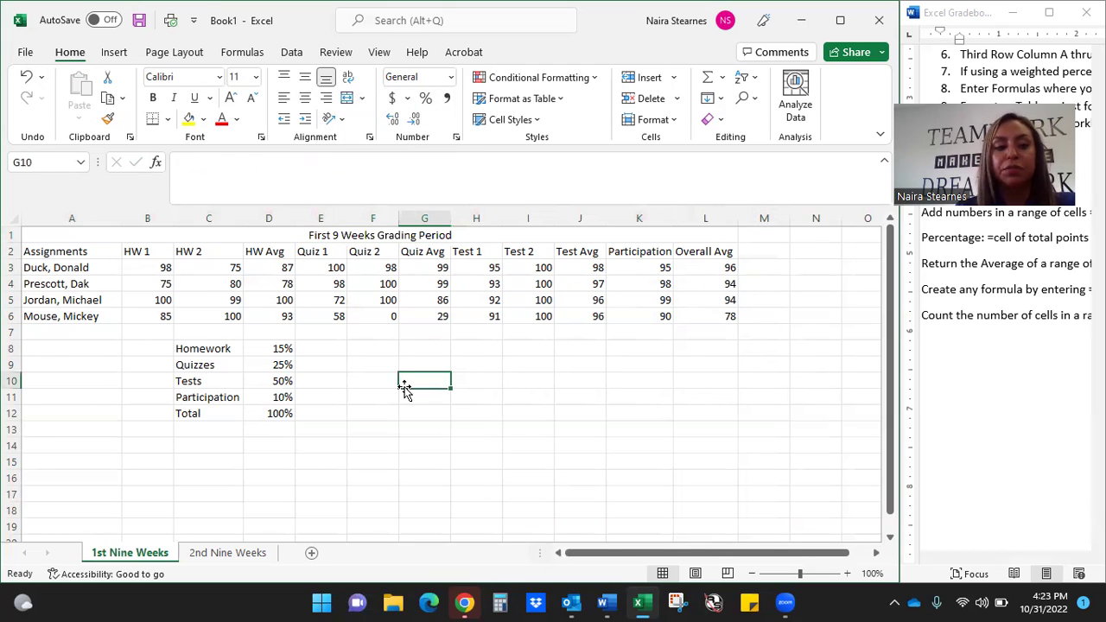
Format A2:L6 as a table with headers, using the light black-and-white banded style
left_click(102, 252)
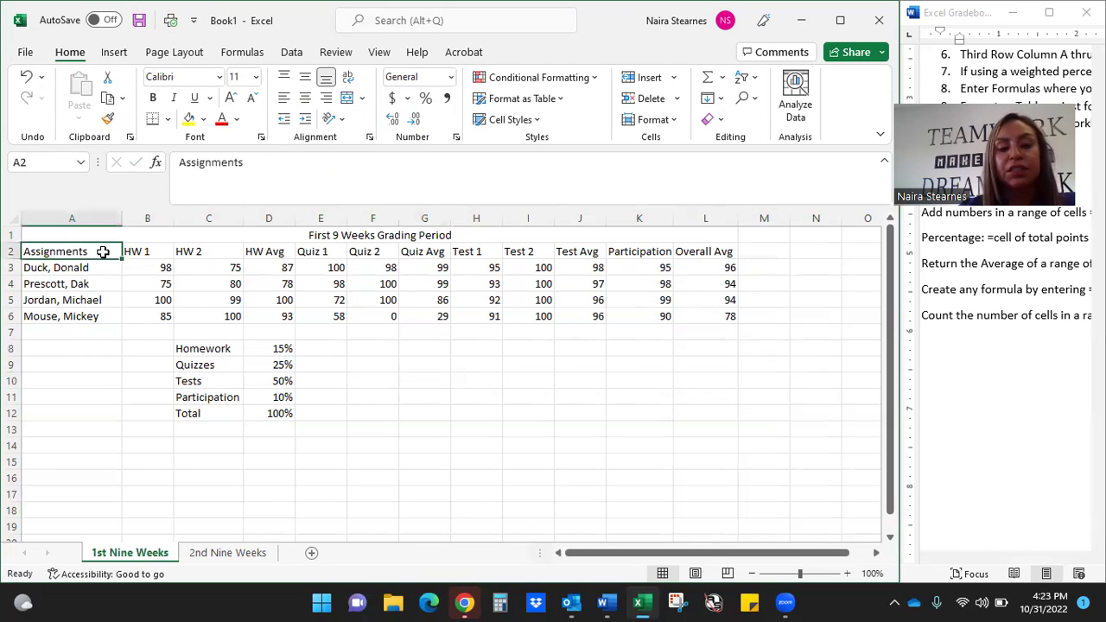
left_click_drag(99, 250, 694, 313)
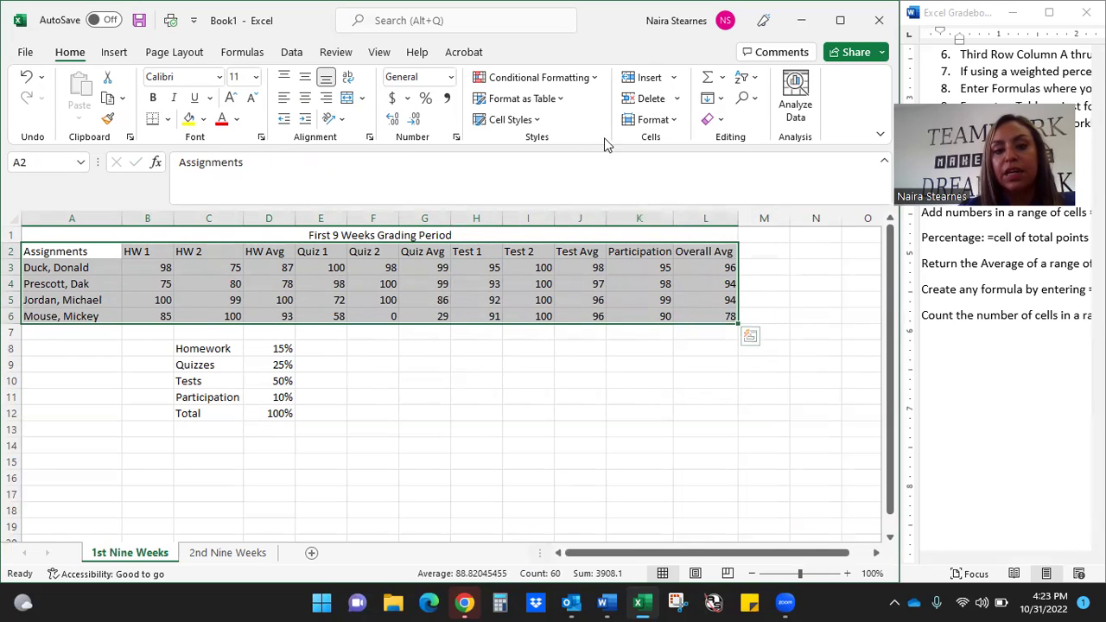
left_click(561, 102)
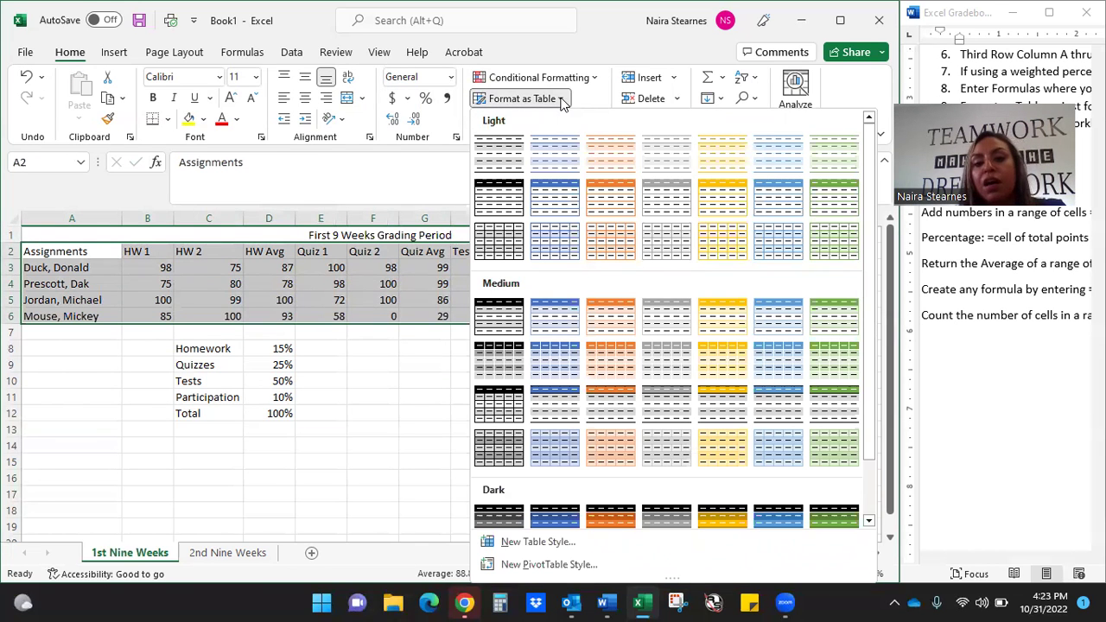
left_click(496, 150)
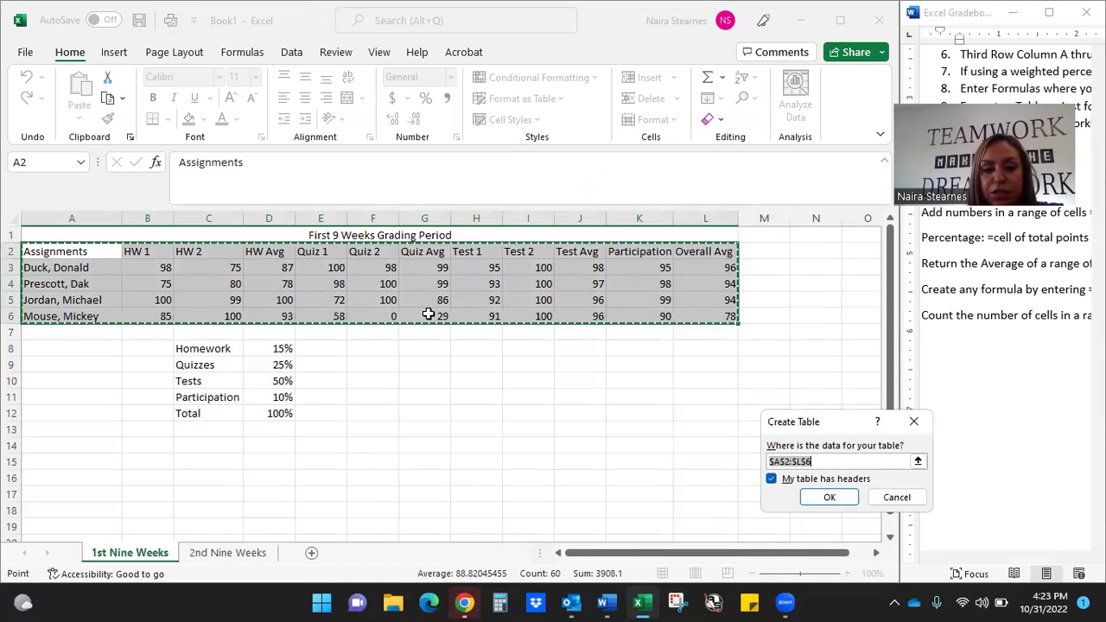
left_click(831, 498)
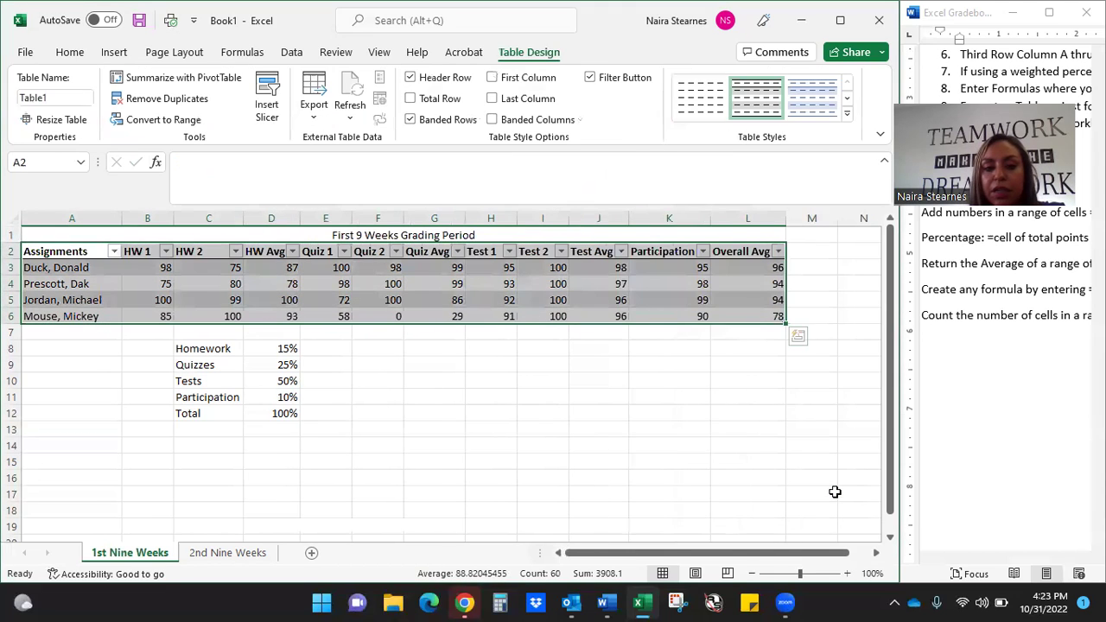
left_click(536, 314)
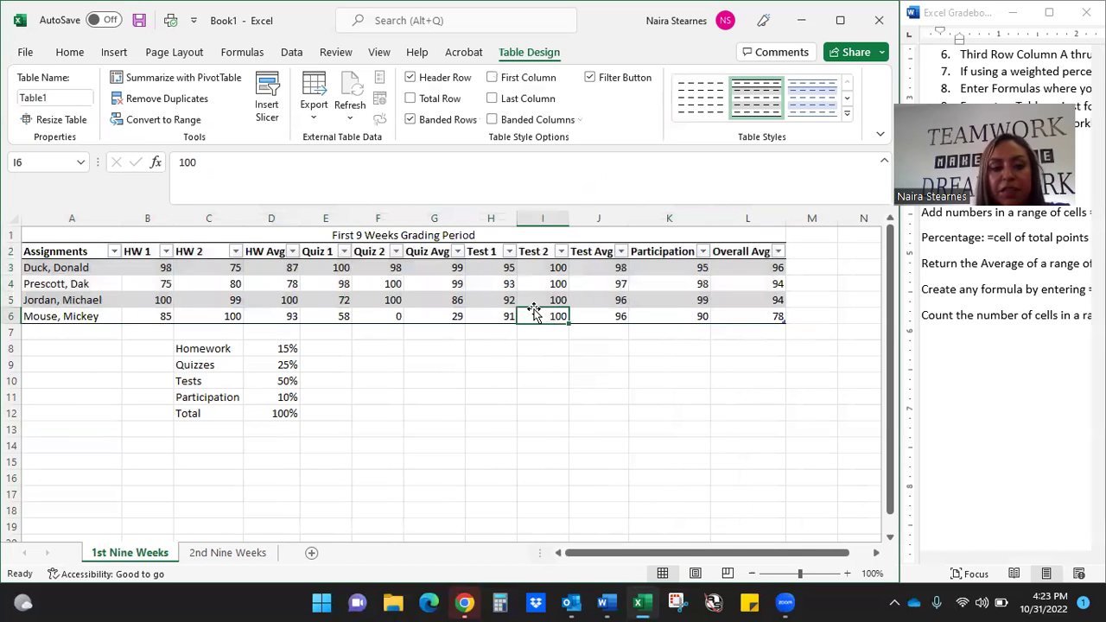
Switch the gradebook table in A2:L6 to the dark orange style with a black header row
left_click_drag(74, 250, 741, 315)
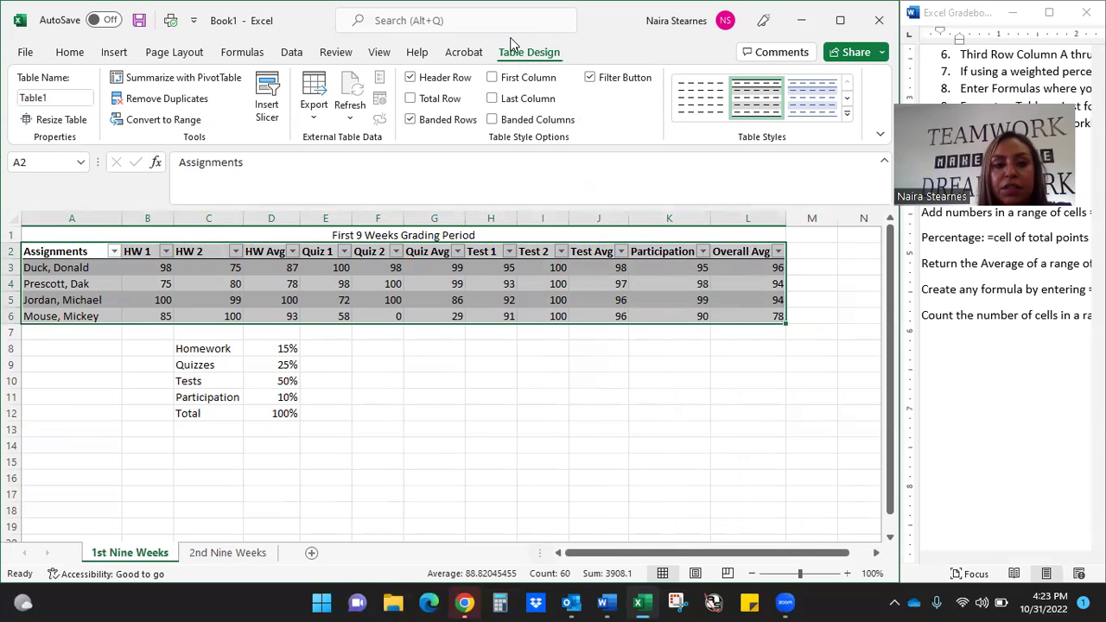
left_click(70, 52)
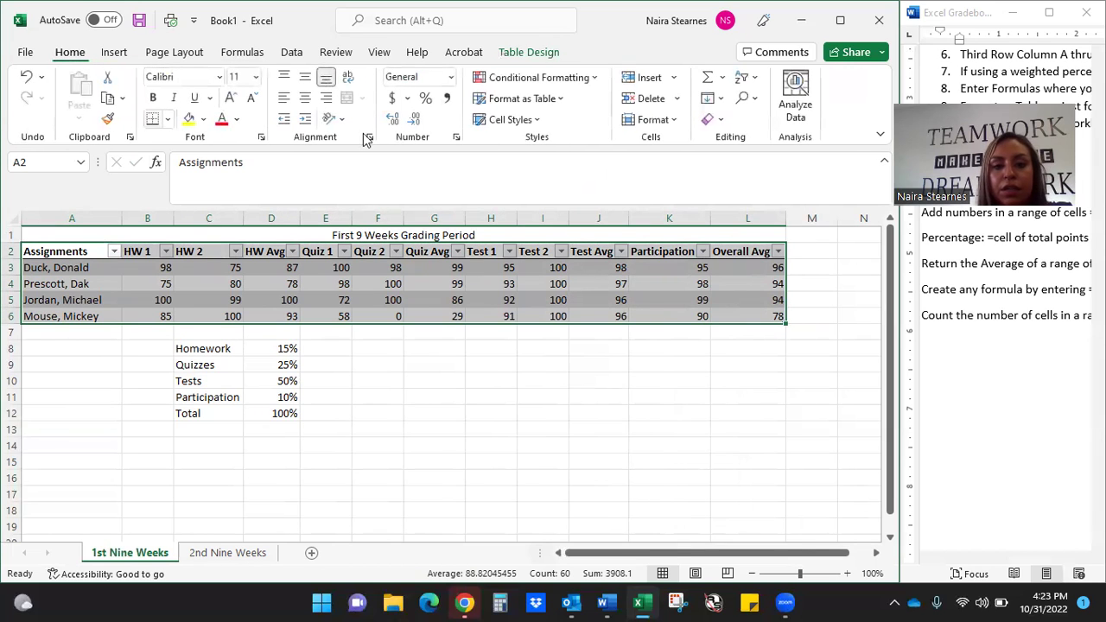
left_click(562, 105)
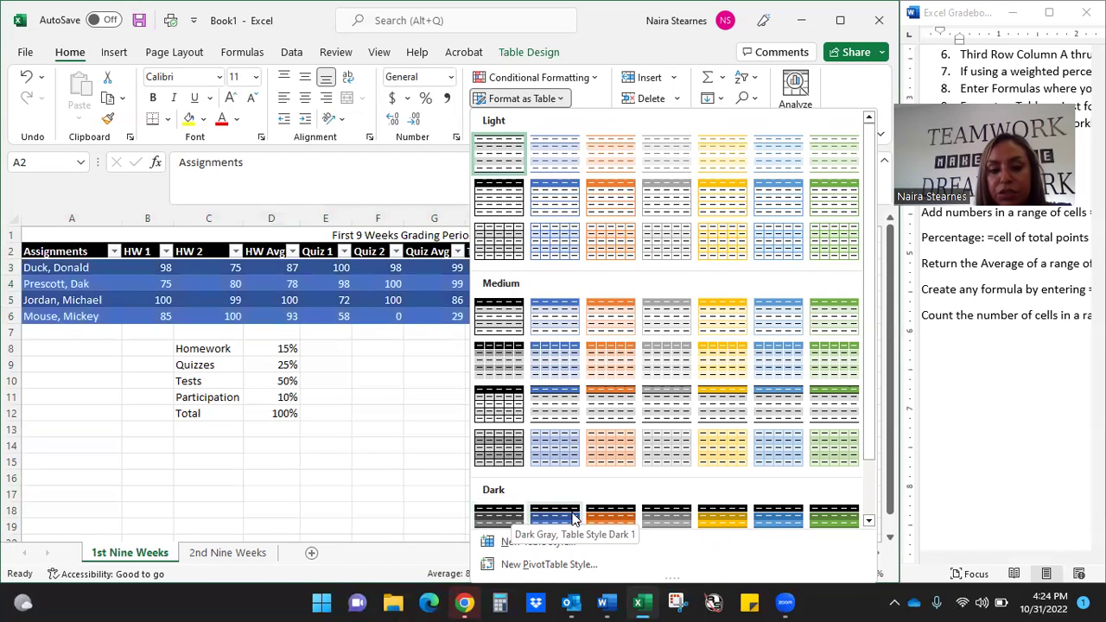
left_click(611, 516)
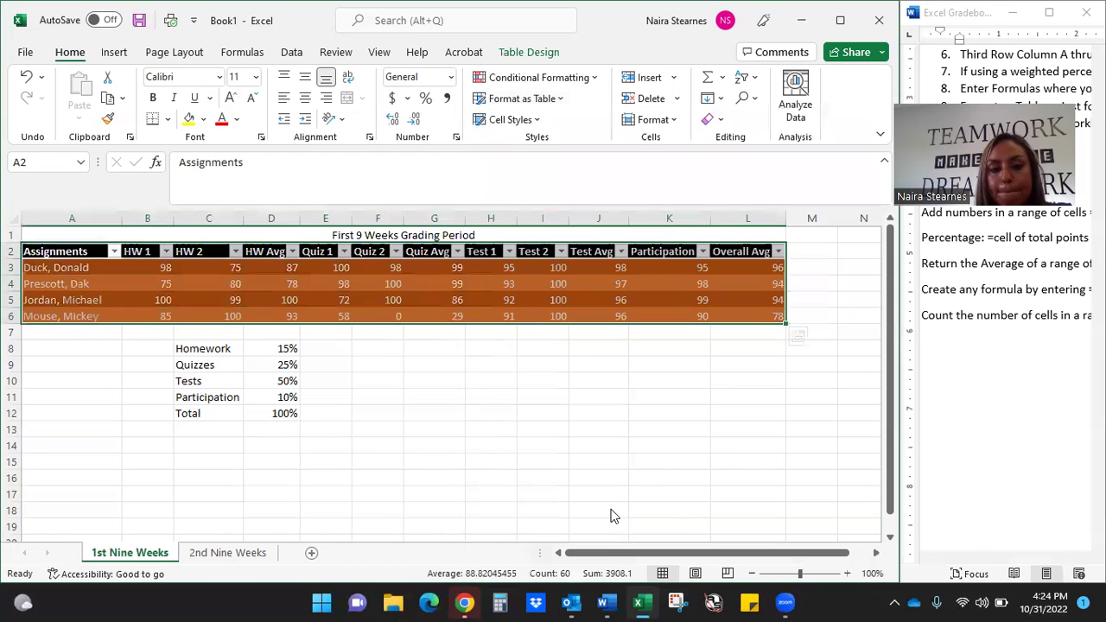
left_click(587, 364)
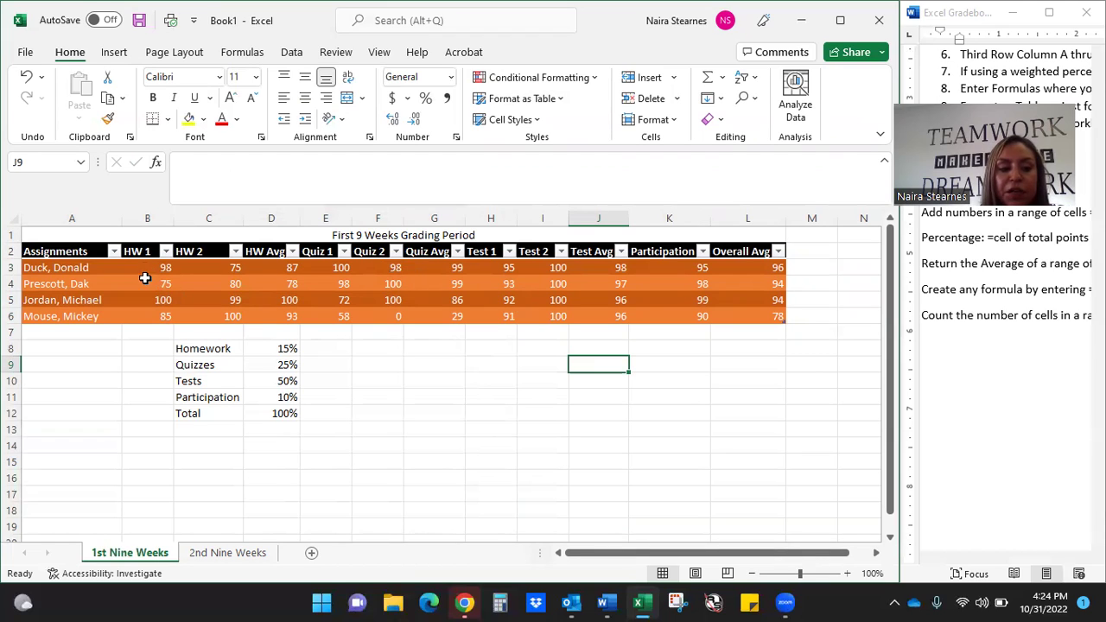
left_click(721, 363)
Apply the medium orange table style with an orange header and light orange banded rows to A2:L6
left_click_drag(54, 253, 718, 319)
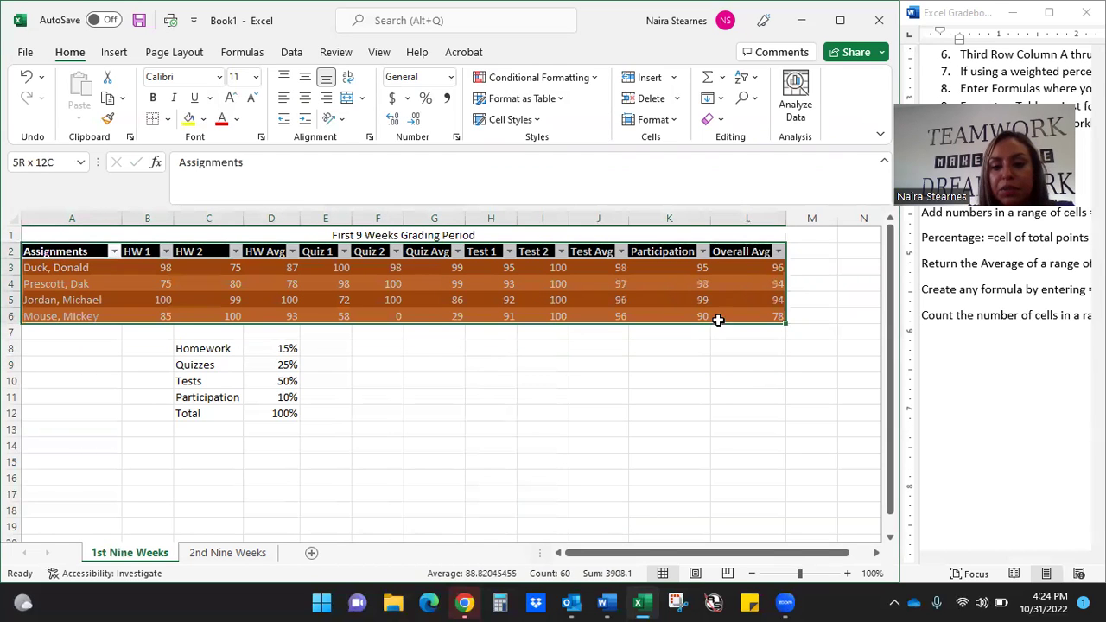
left_click(522, 99)
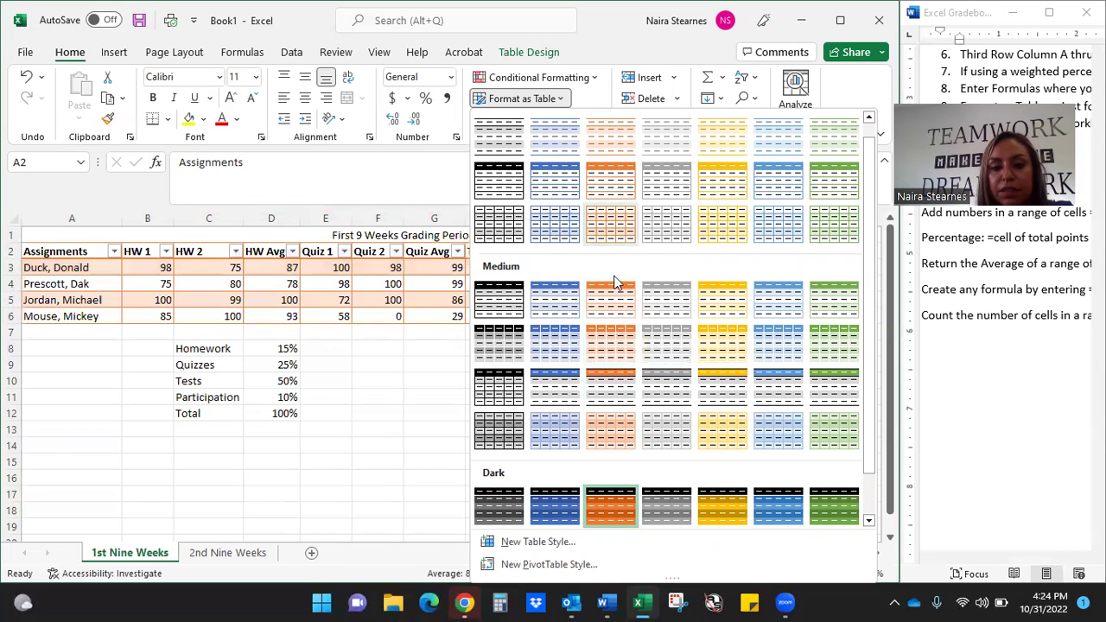
left_click(607, 350)
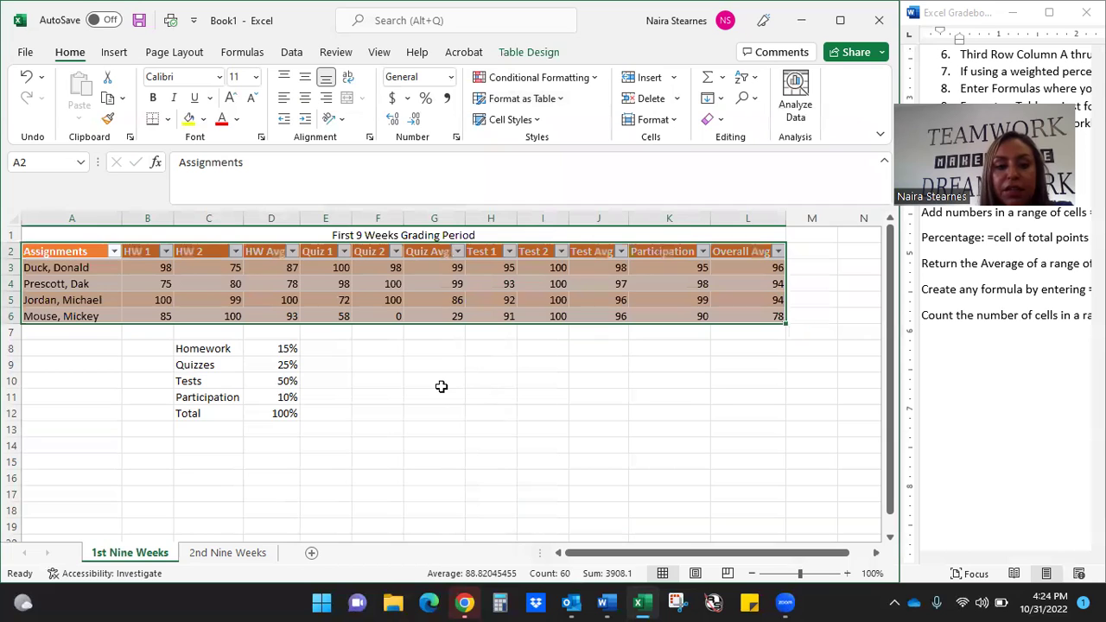
left_click(440, 387)
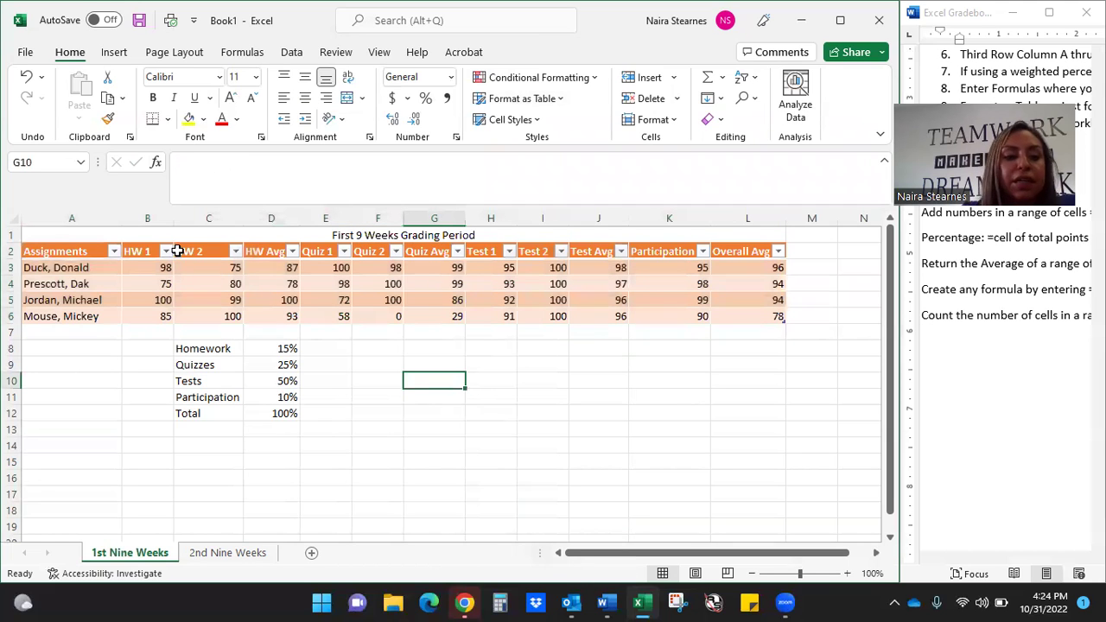
Center the text of the header row in A2:L2
left_click_drag(79, 251, 739, 251)
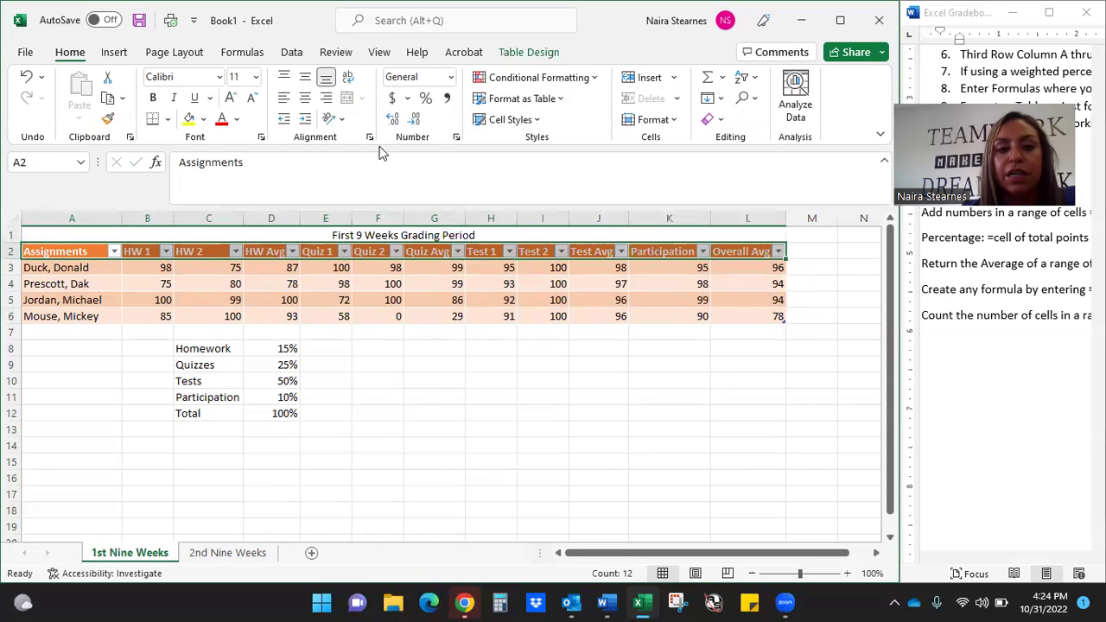
left_click(305, 104)
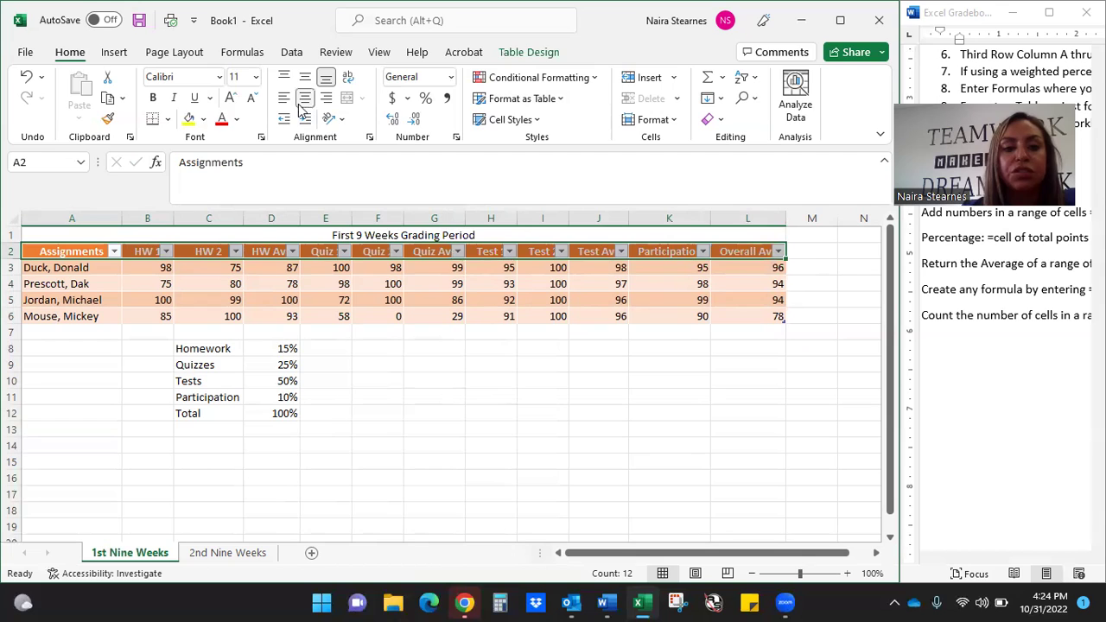
left_click(464, 360)
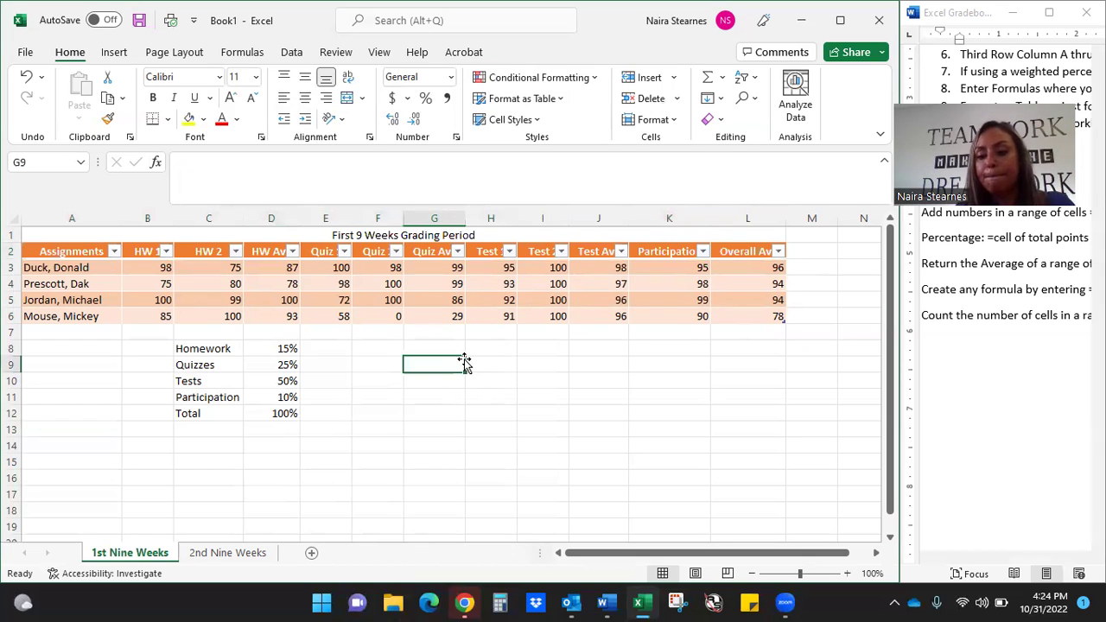
Enlarge the First 9 Weeks Grading Period title in row 1 to 16 pt and make it bold
left_click(282, 234)
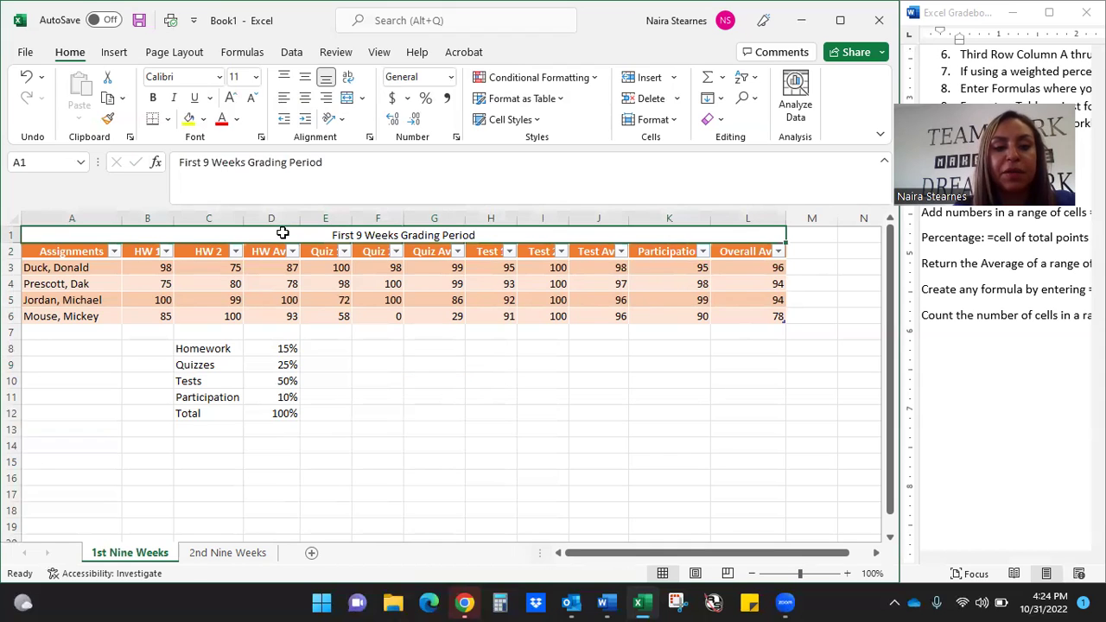
left_click(237, 101)
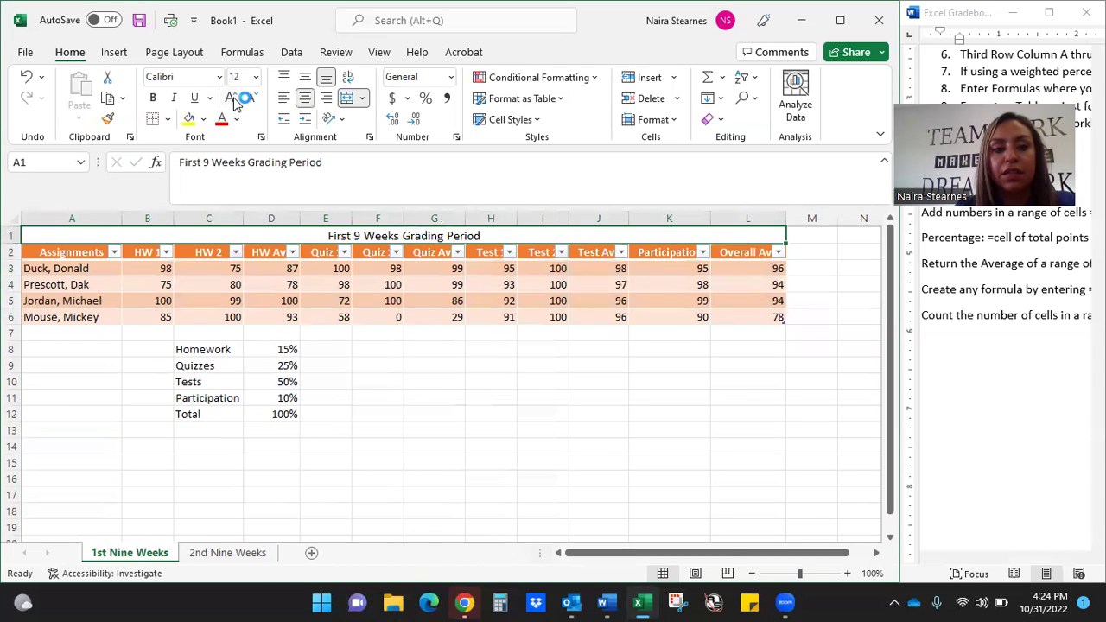
left_click(237, 101)
left_click(236, 101)
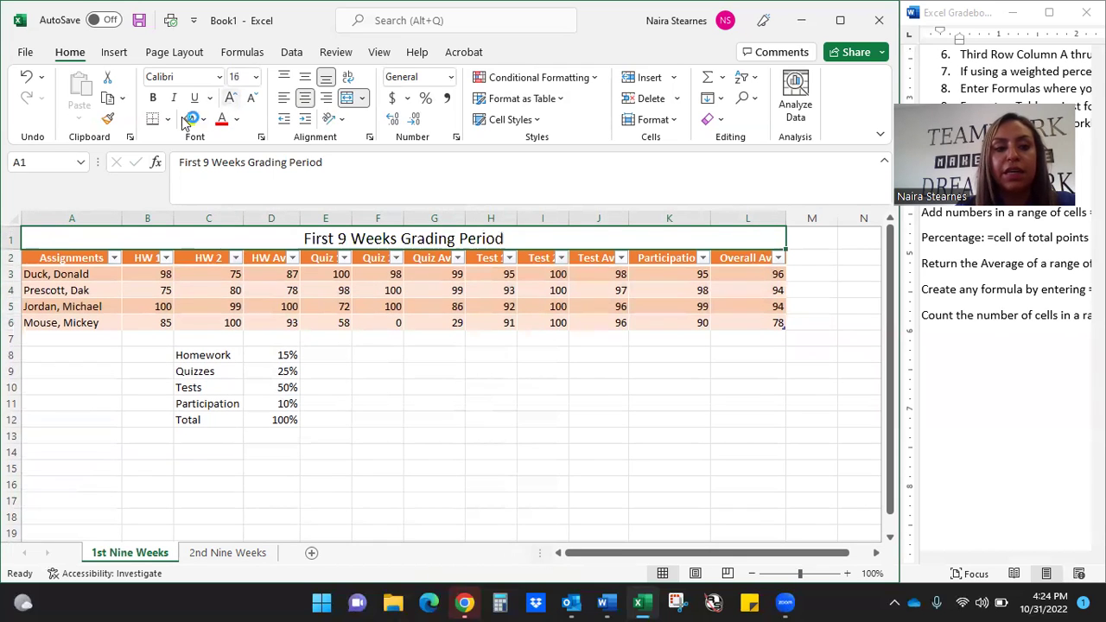
left_click(154, 98)
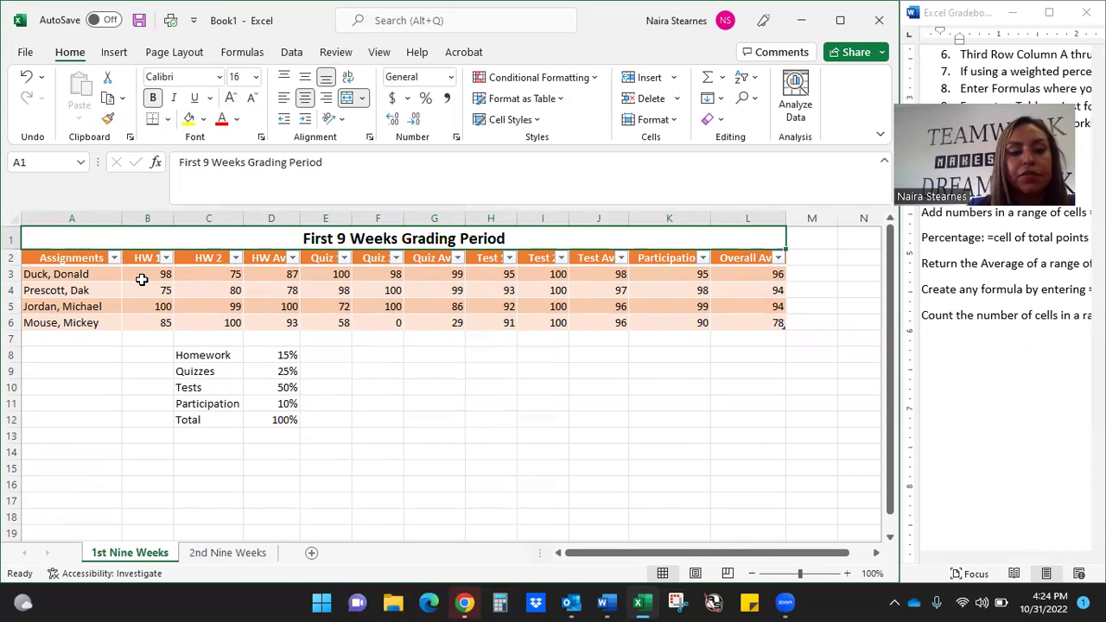
Sort the gradebook table by the Assignments column from A to Z
left_click(51, 258)
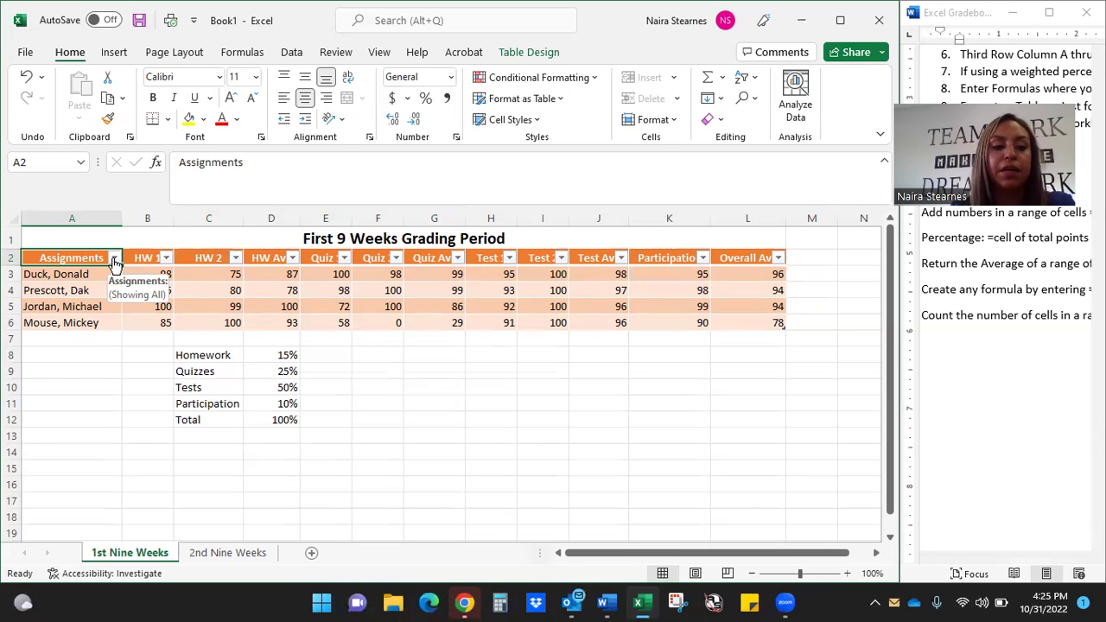
left_click(113, 259)
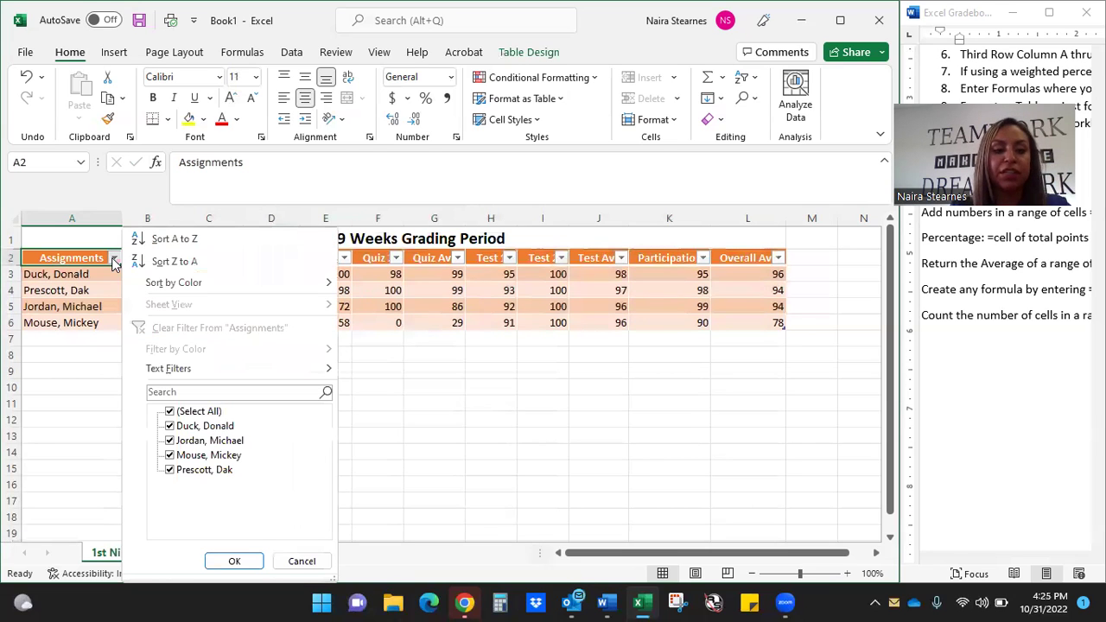
left_click(189, 246)
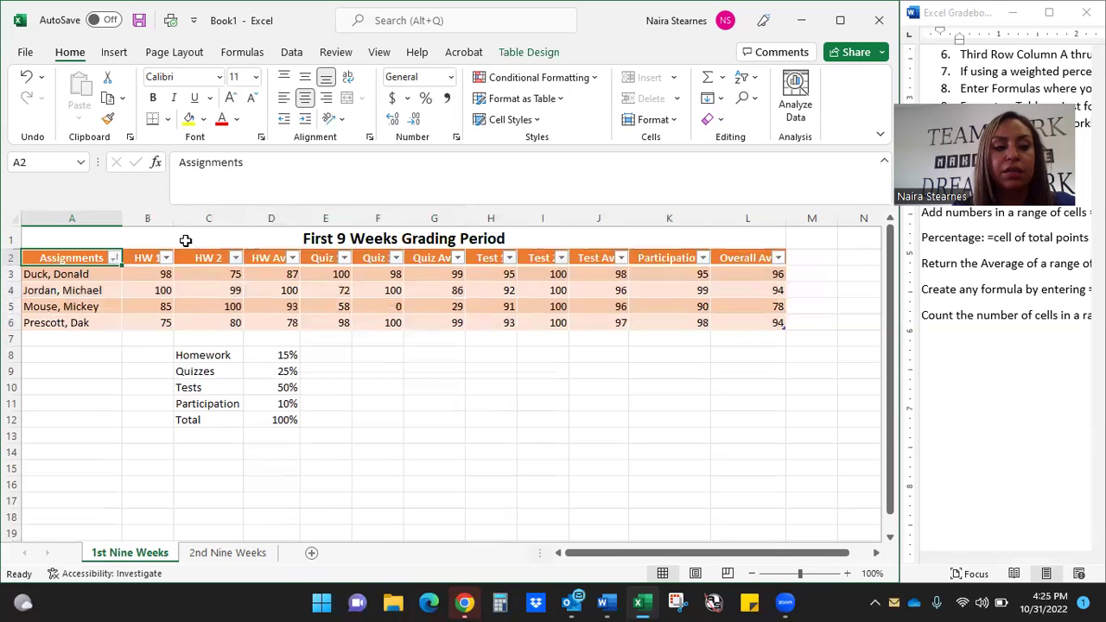
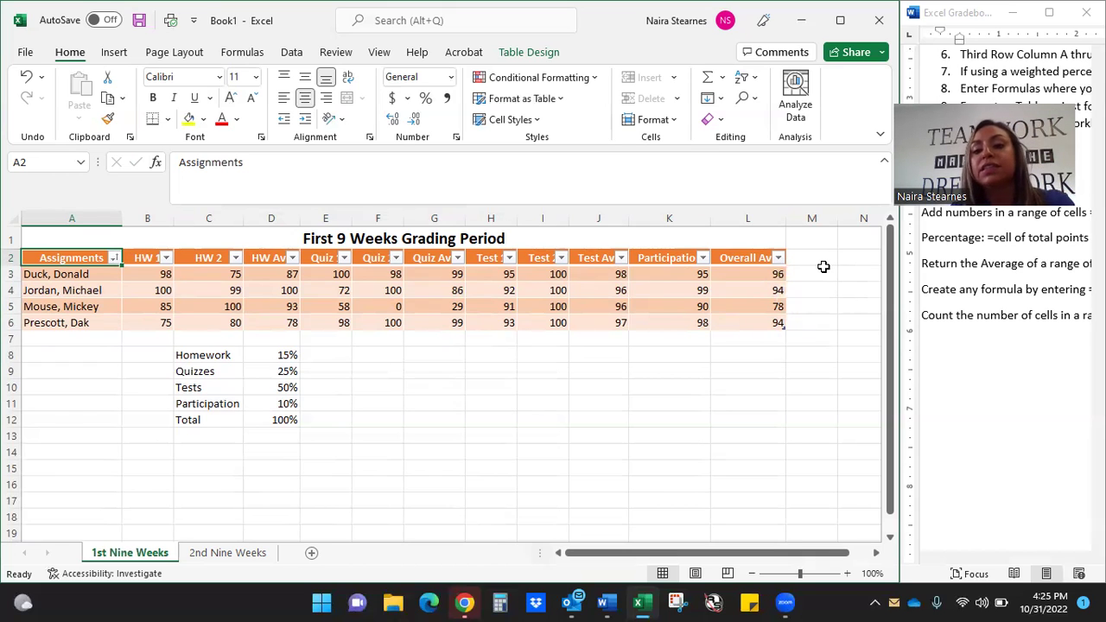
Filter the Overall Avg column to exclude the value 78
left_click(779, 260)
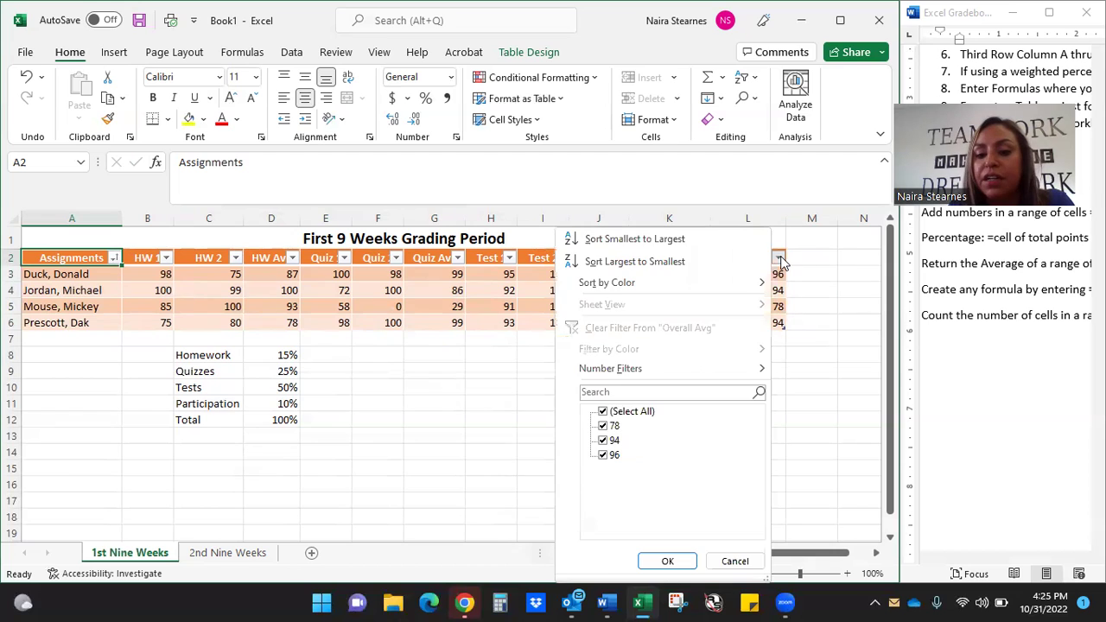
left_click(603, 426)
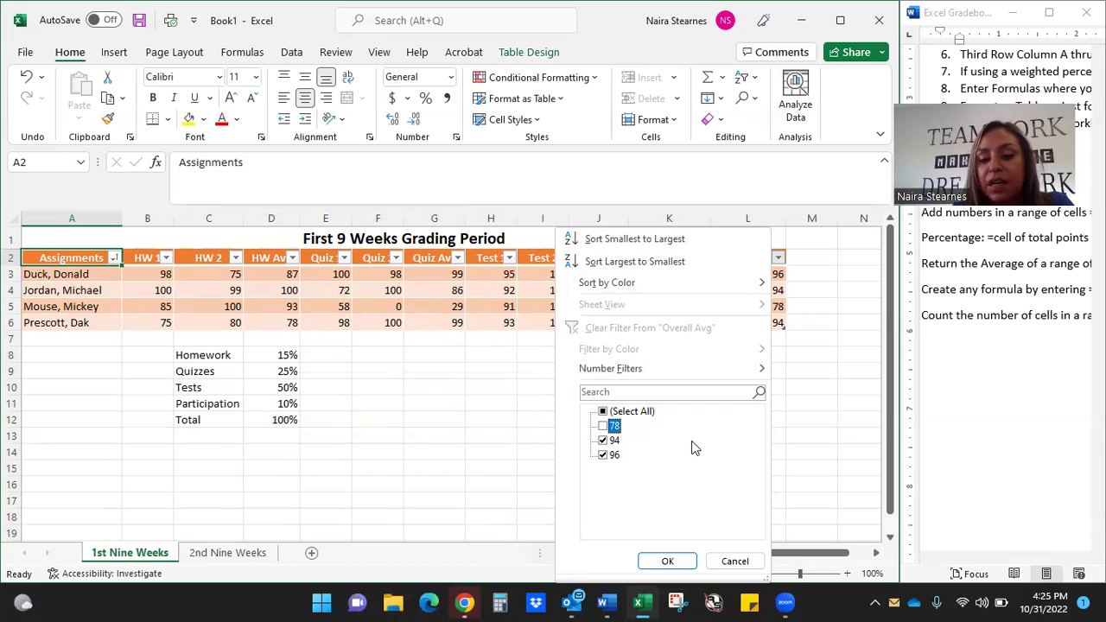
left_click(665, 562)
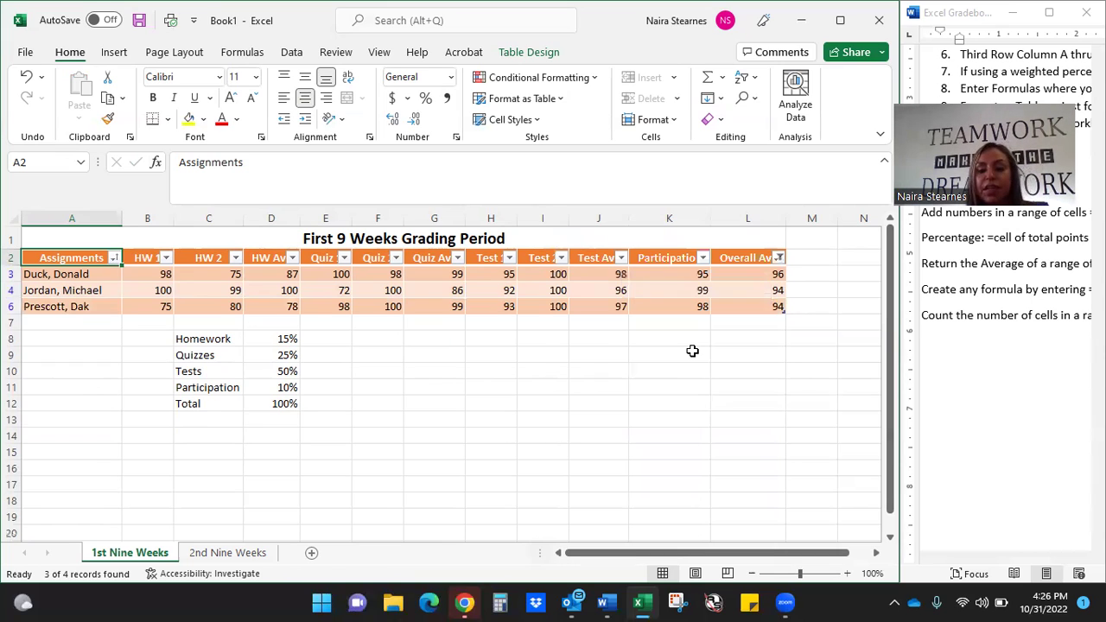
Clear the filter from the Overall Avg column
left_click(780, 258)
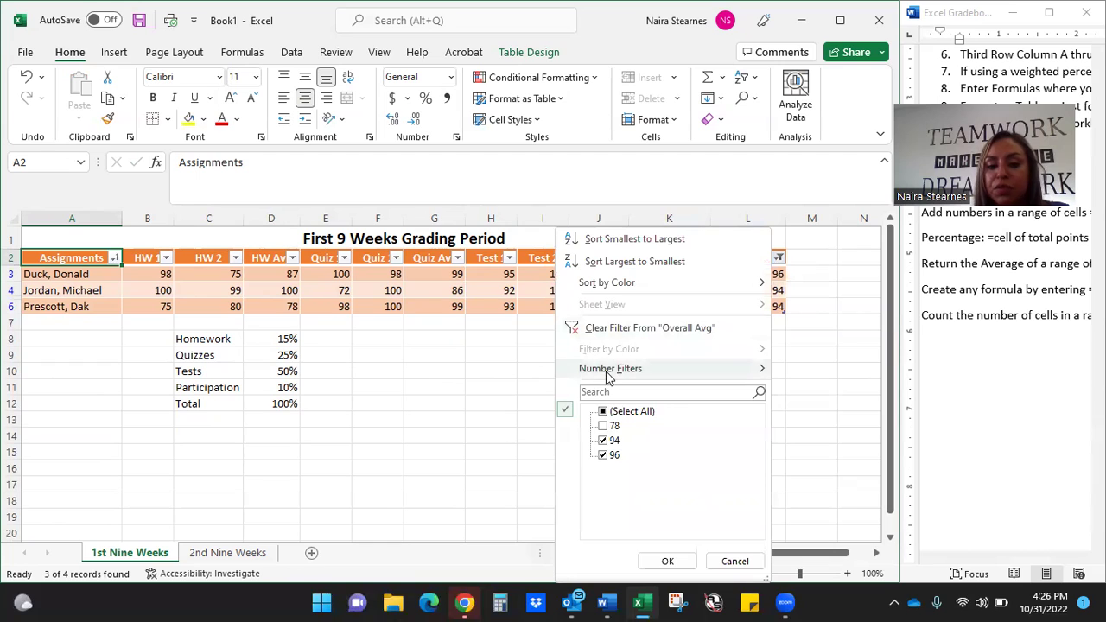
left_click(609, 327)
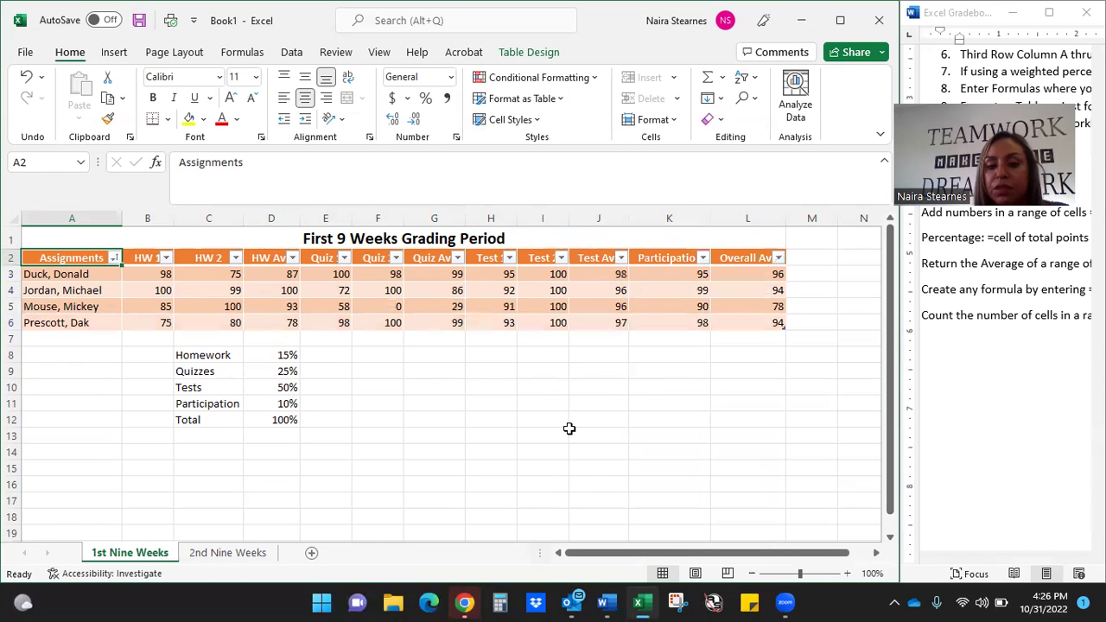
left_click(508, 418)
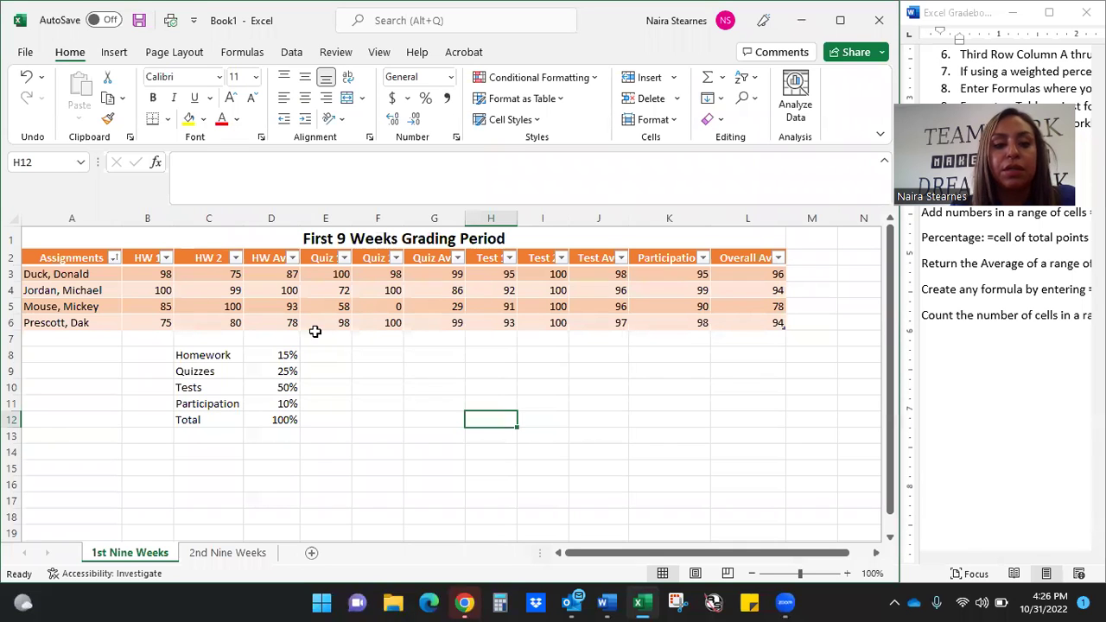
Set up a Text that Contains conditional formatting rule on B2:K6 for the text 0
left_click(92, 257)
left_click_drag(148, 258, 644, 313)
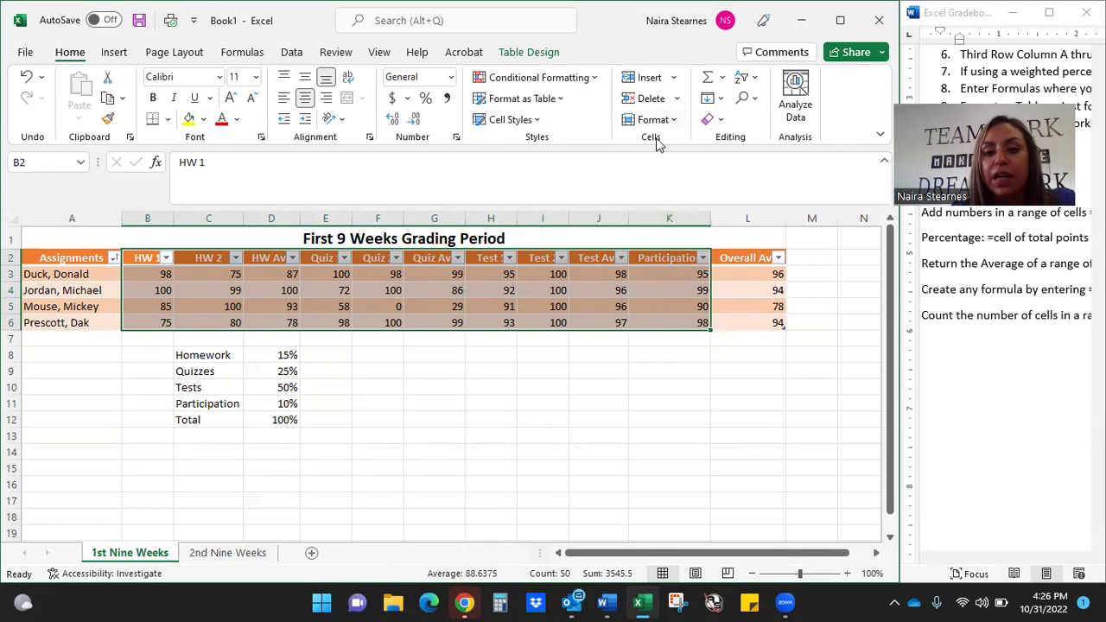
left_click(595, 83)
mouse_move(611, 113)
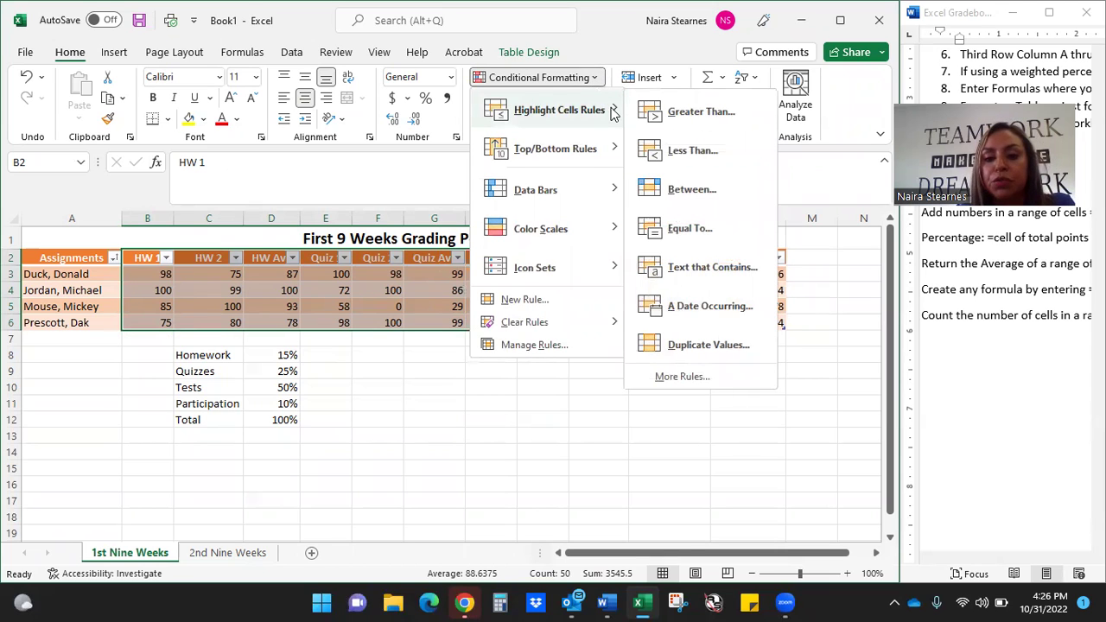
left_click(690, 267)
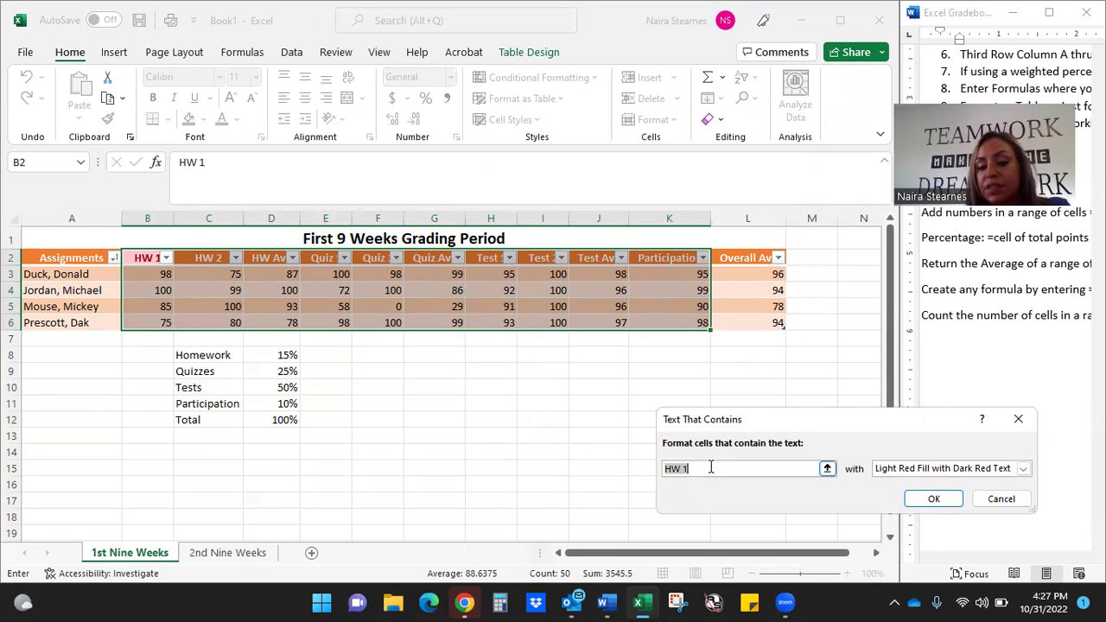
key("BackSpace")
type("0")
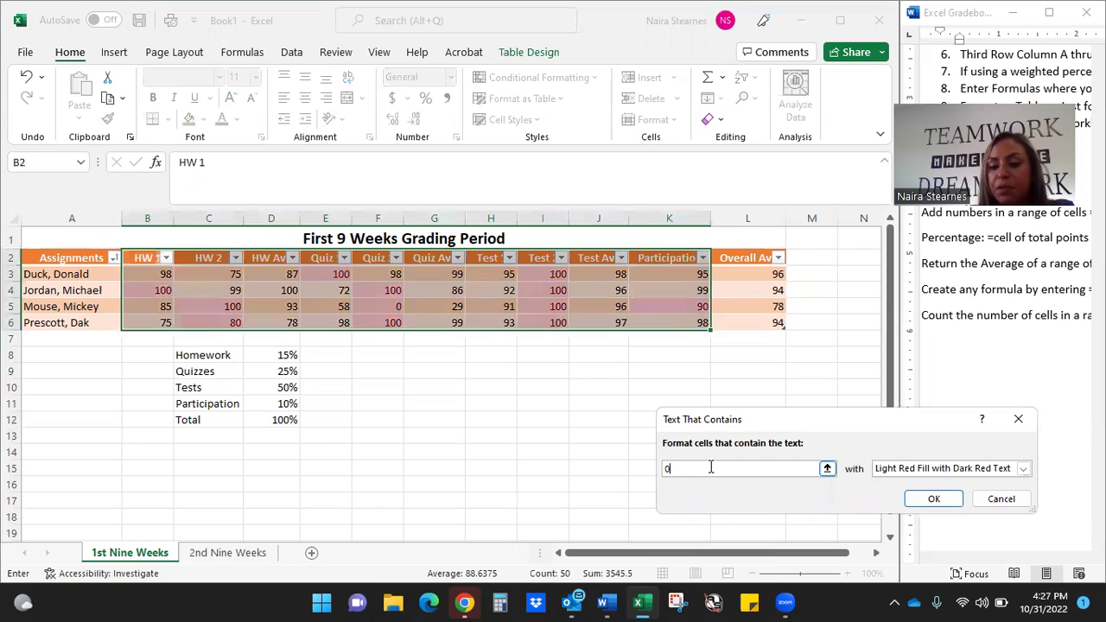
Give the Text that Contains rule a custom format with a bright red fill and apply it to B2:K6
left_click(1023, 469)
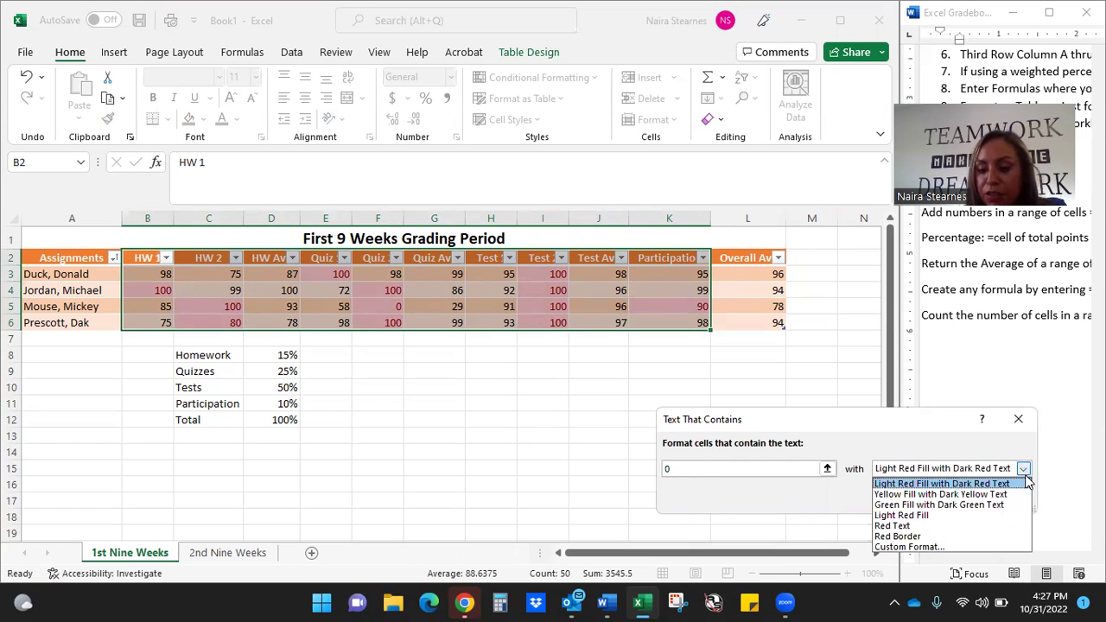
left_click(904, 548)
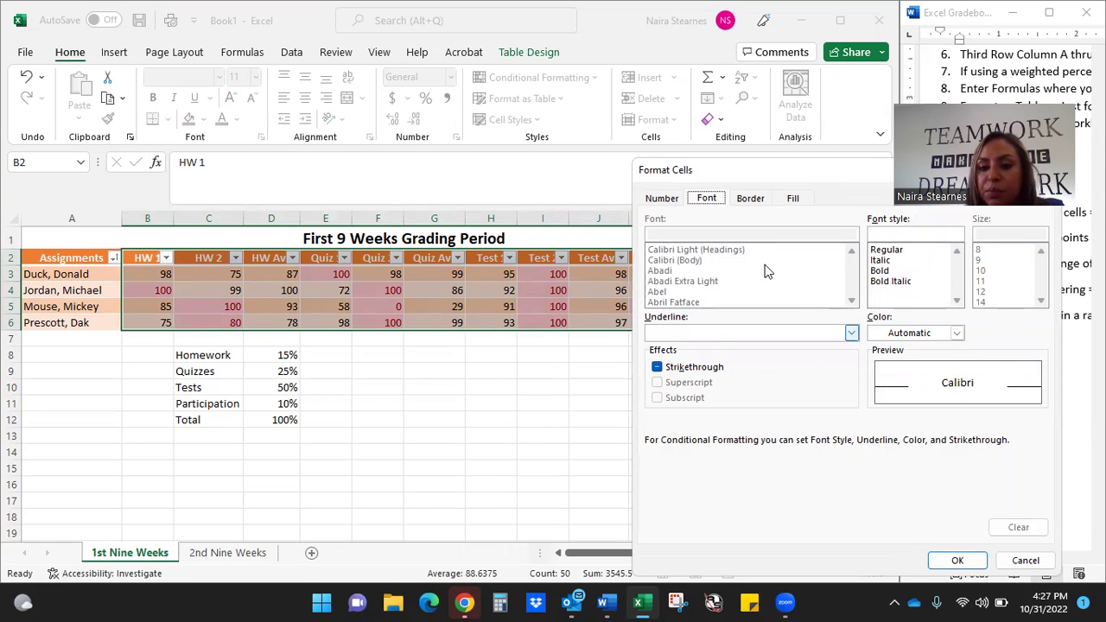
left_click(790, 198)
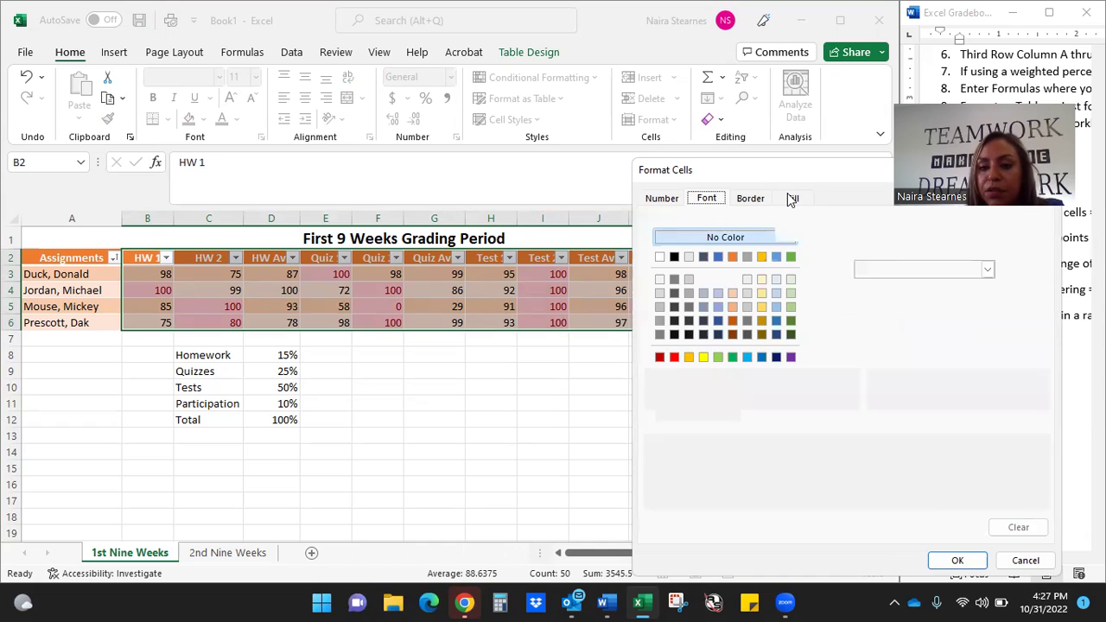
left_click(674, 358)
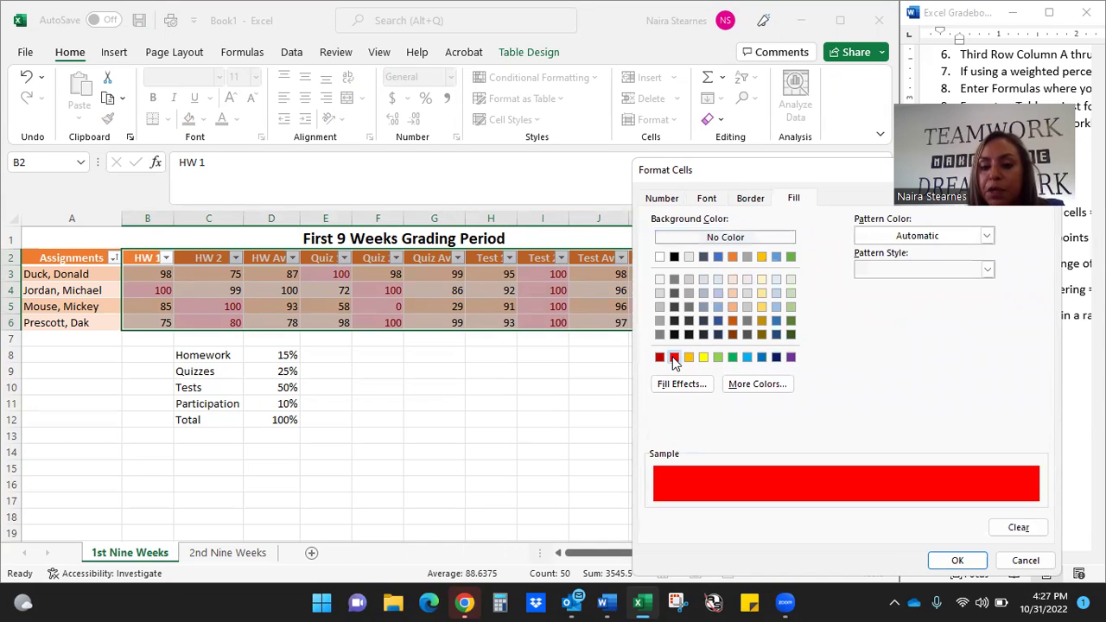
left_click(958, 560)
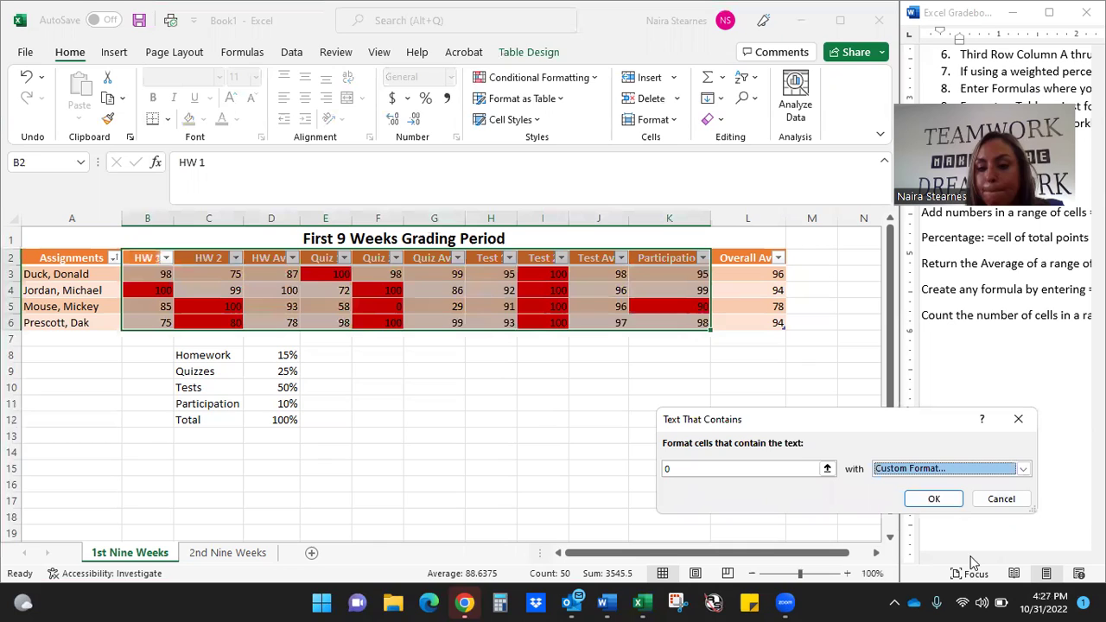
left_click(926, 499)
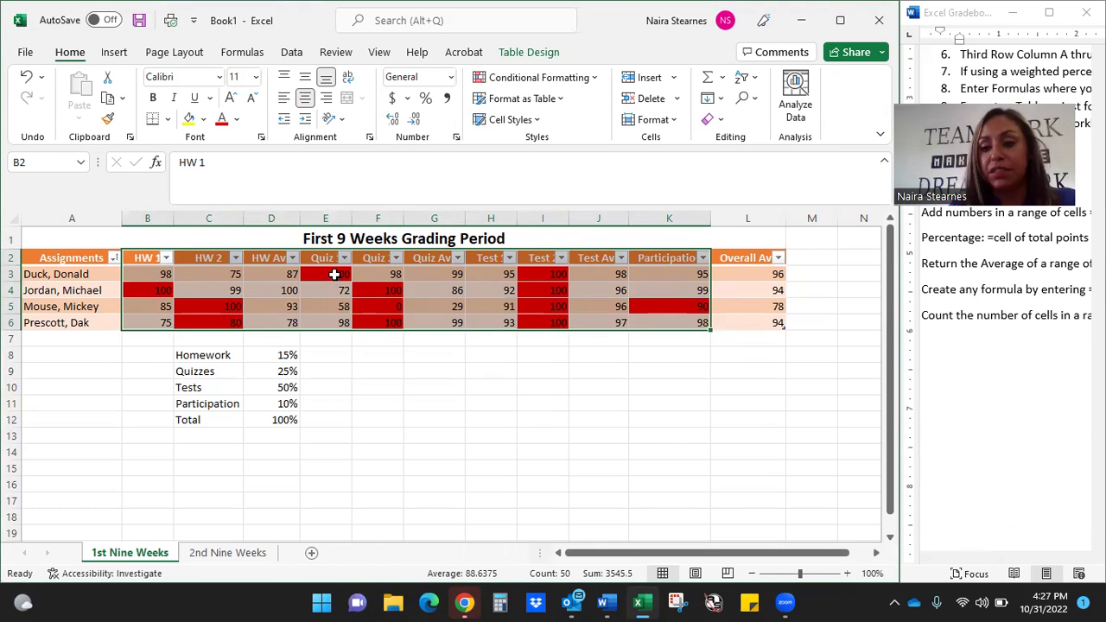
Undo the red Text that Contains conditional formatting on B2:K6
left_click(592, 77)
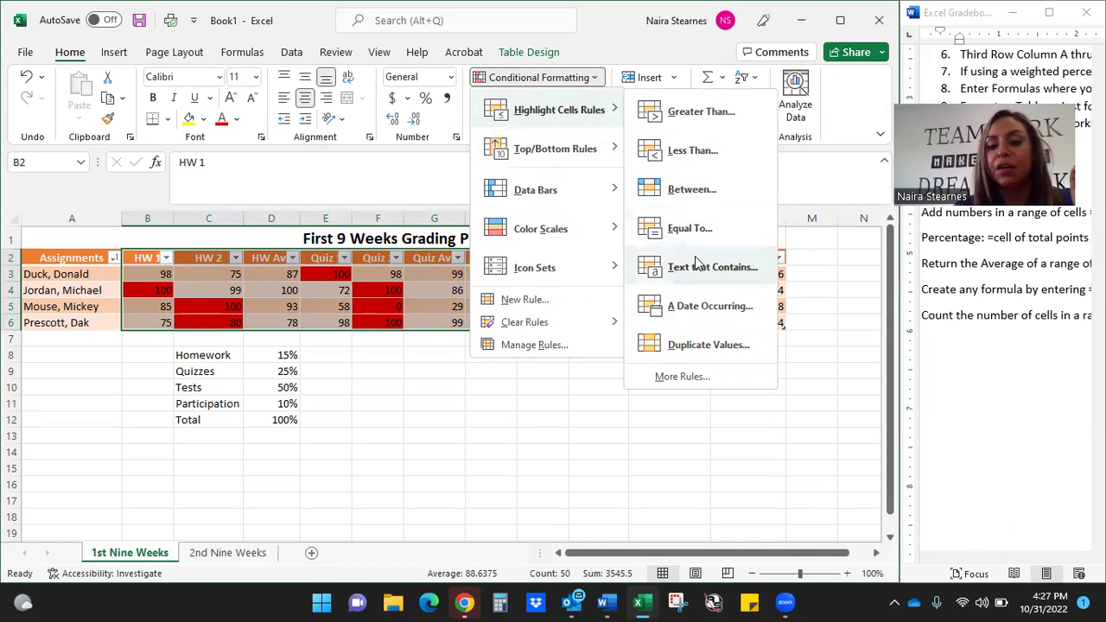
left_click(698, 266)
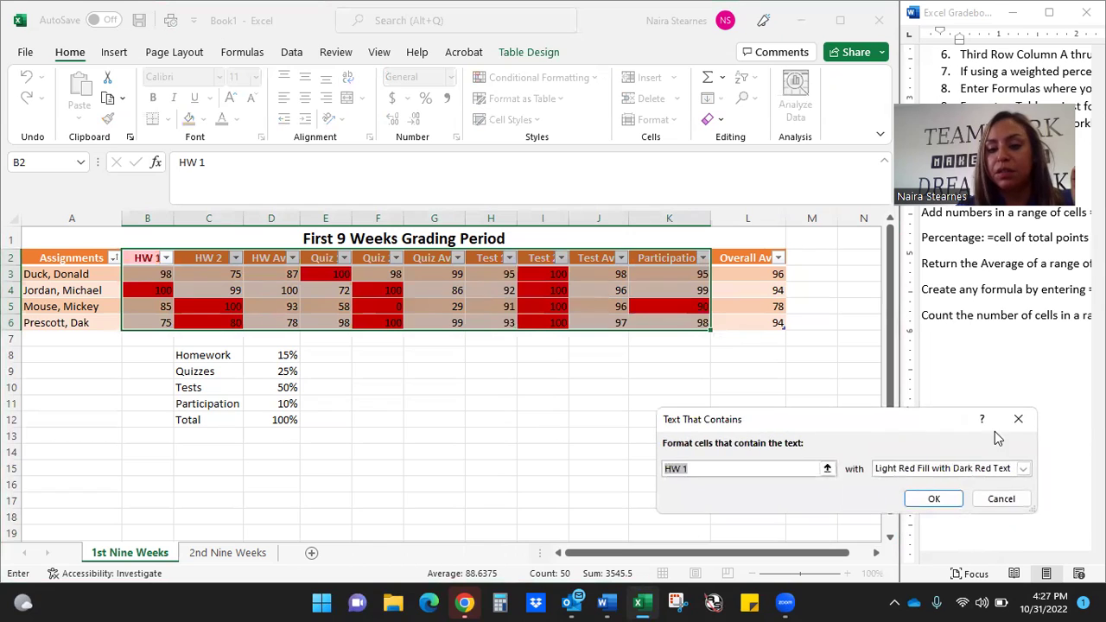
left_click(996, 500)
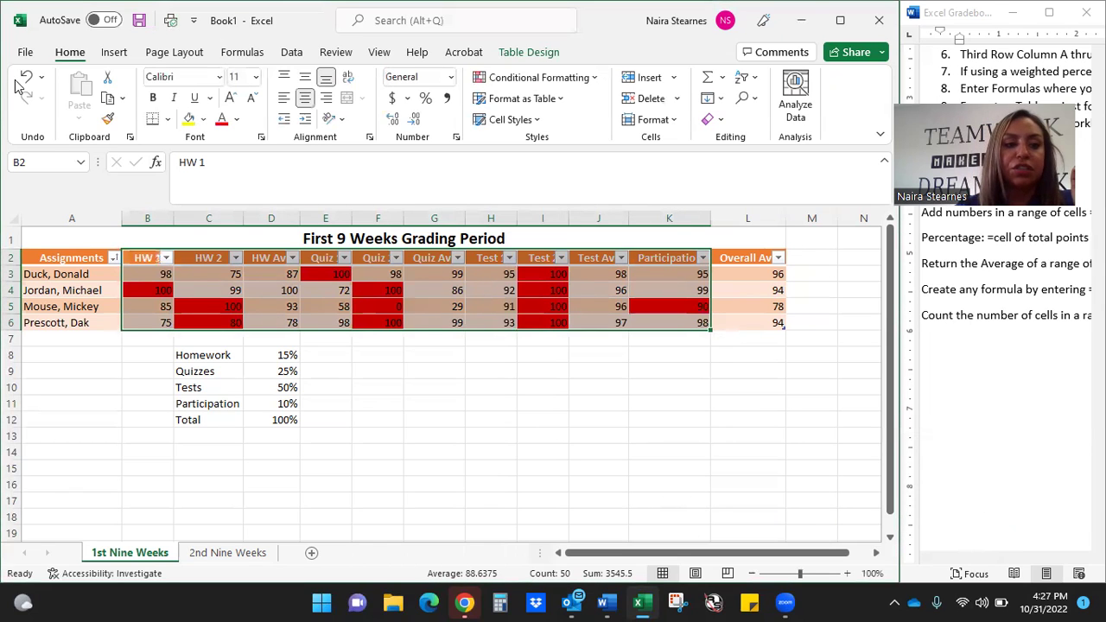
left_click(26, 77)
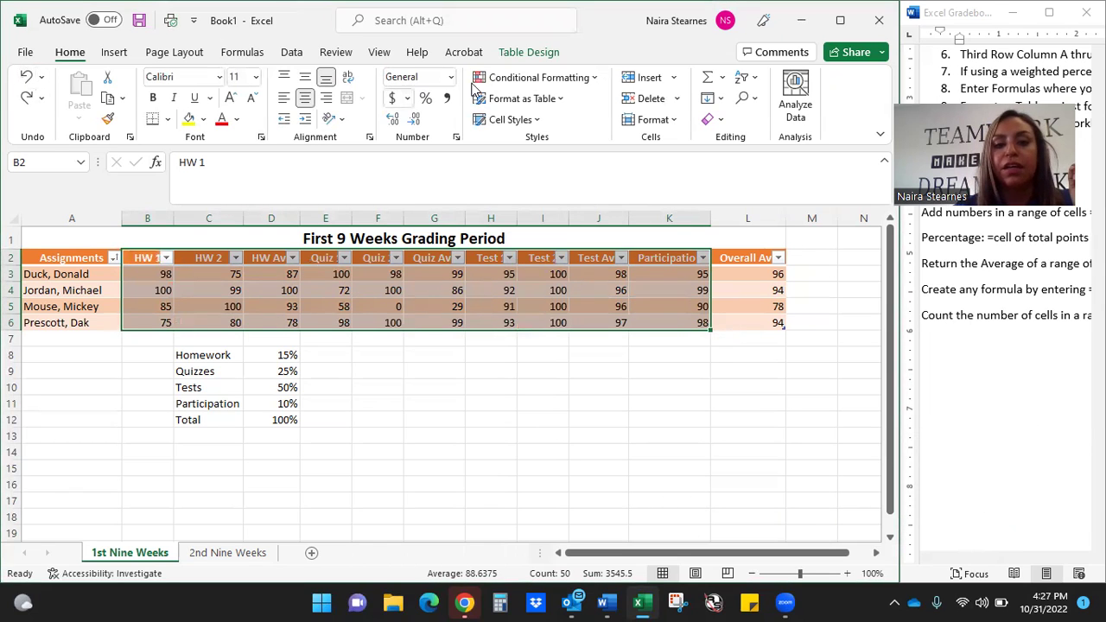
Highlight cells equal to 0 in B2:K6 with an Equal To conditional formatting rule using a custom bright red fill
left_click(596, 79)
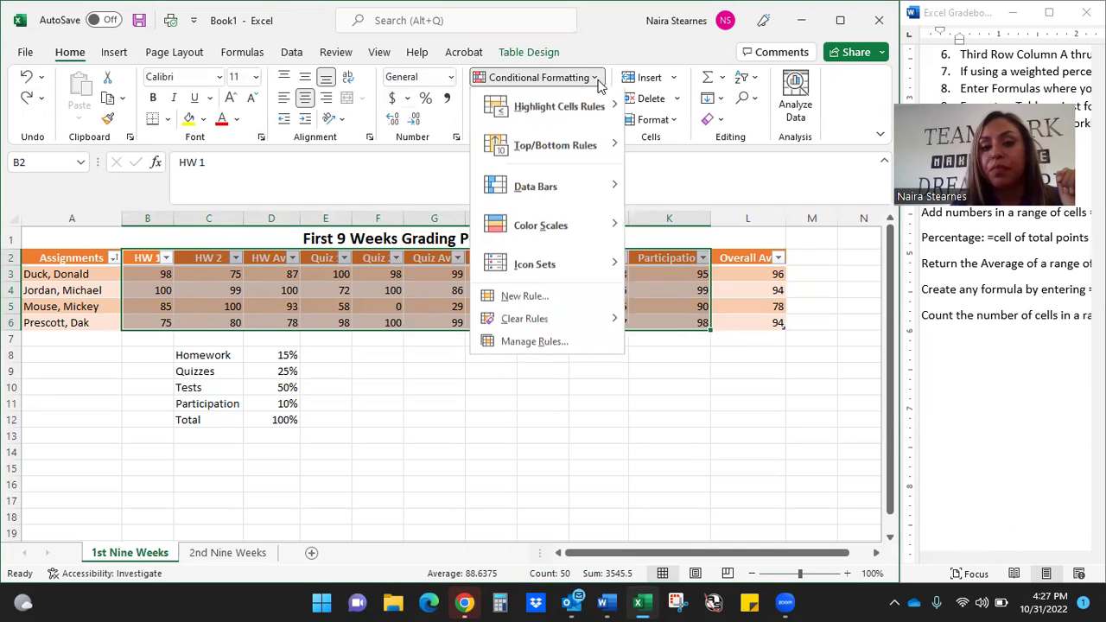
mouse_move(615, 118)
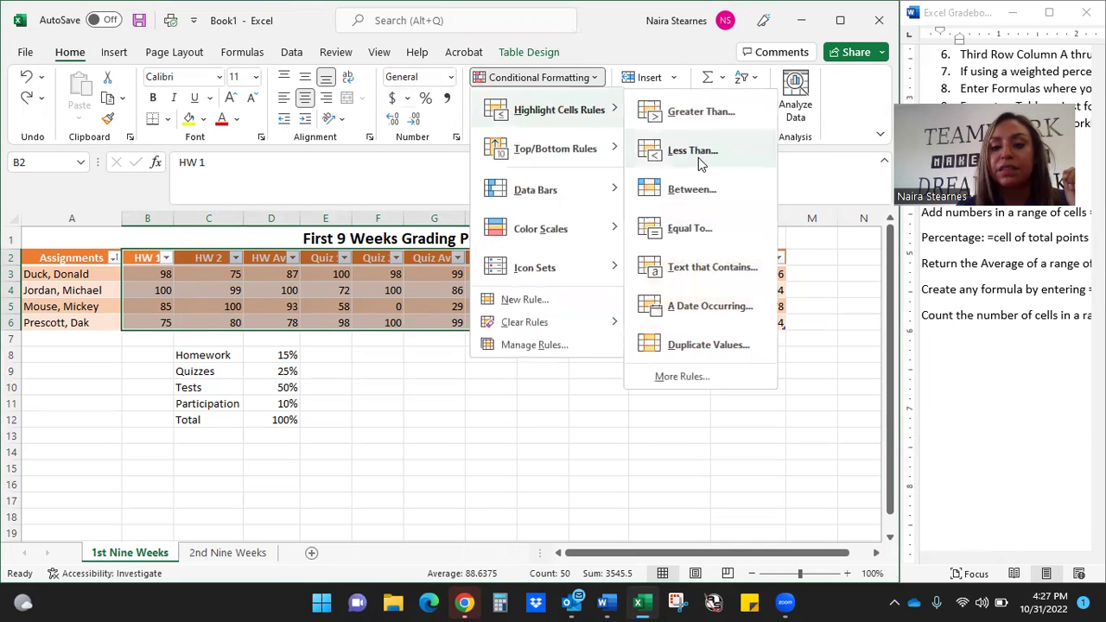
left_click(691, 228)
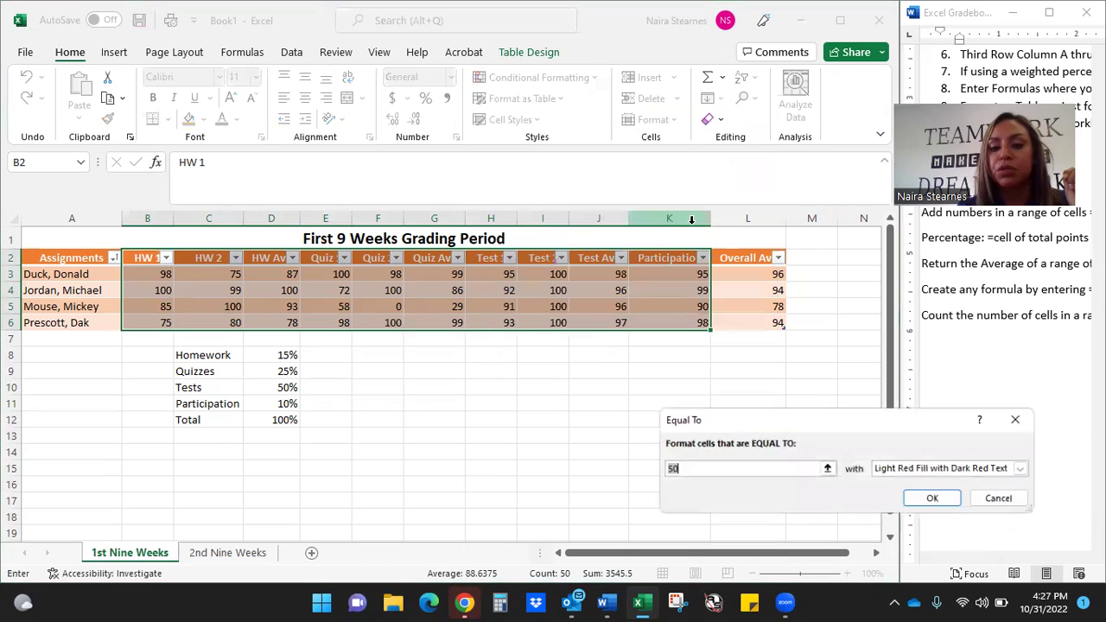
type("0")
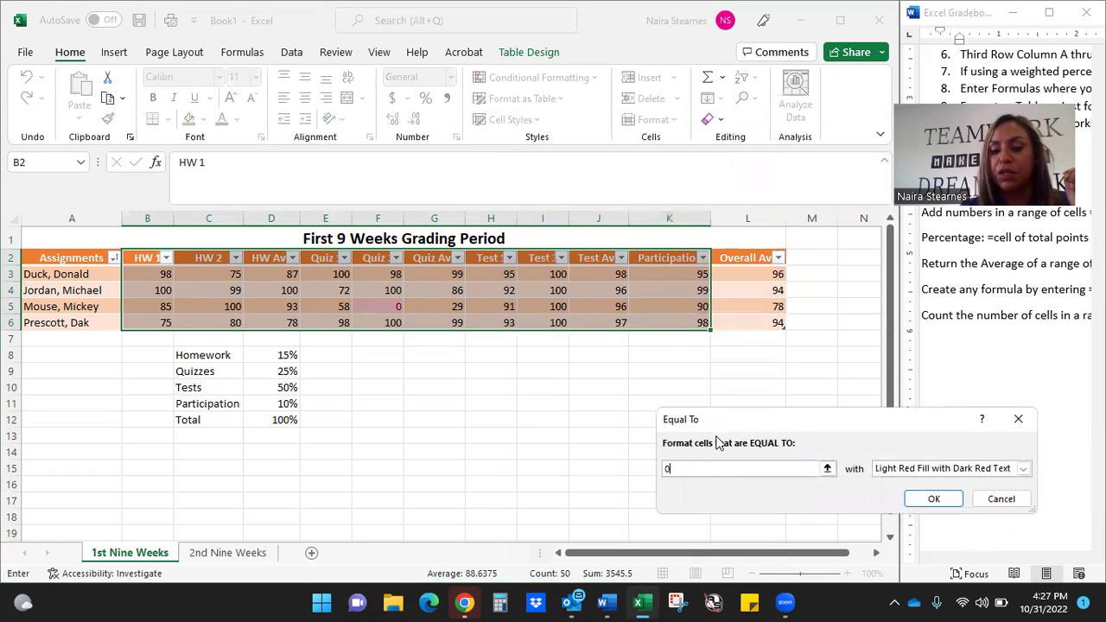
left_click(1023, 468)
left_click(929, 553)
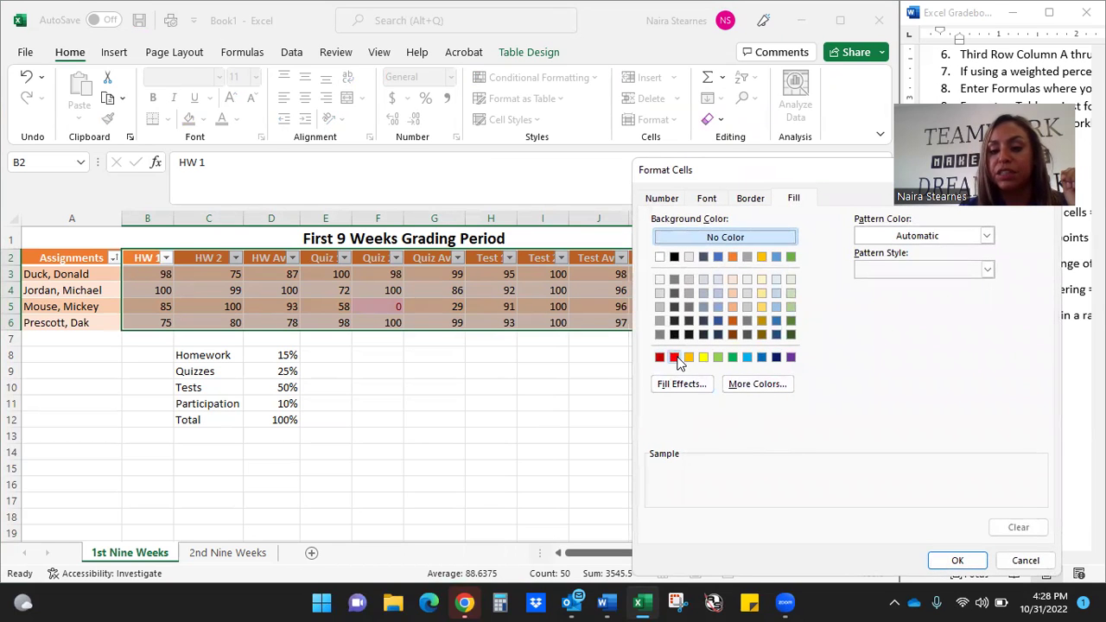
left_click(674, 357)
left_click(958, 560)
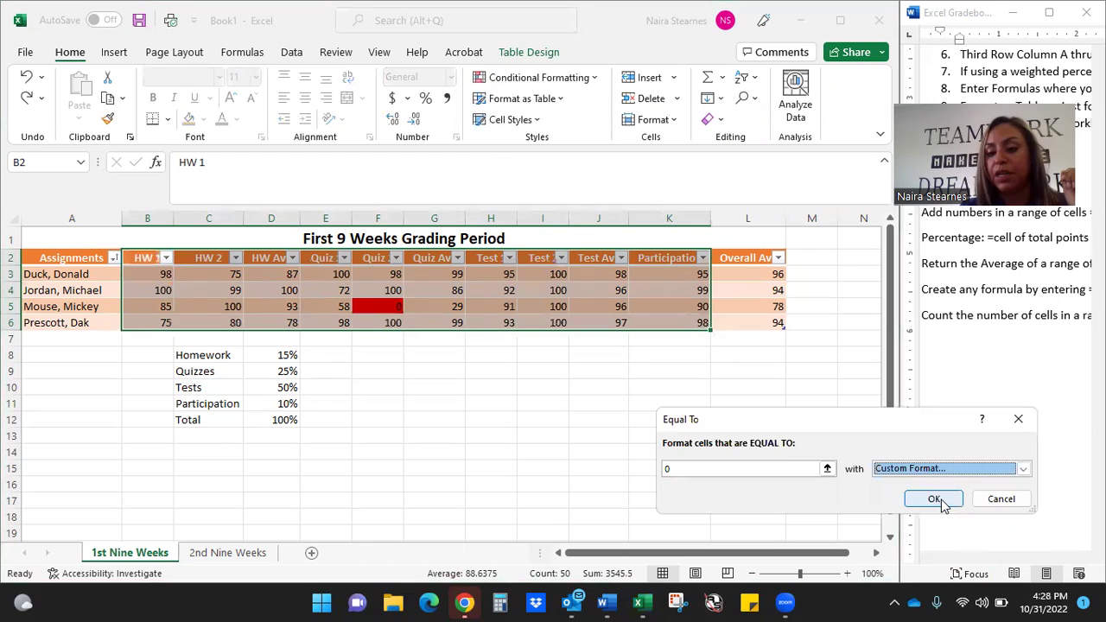
left_click(937, 500)
left_click(506, 450)
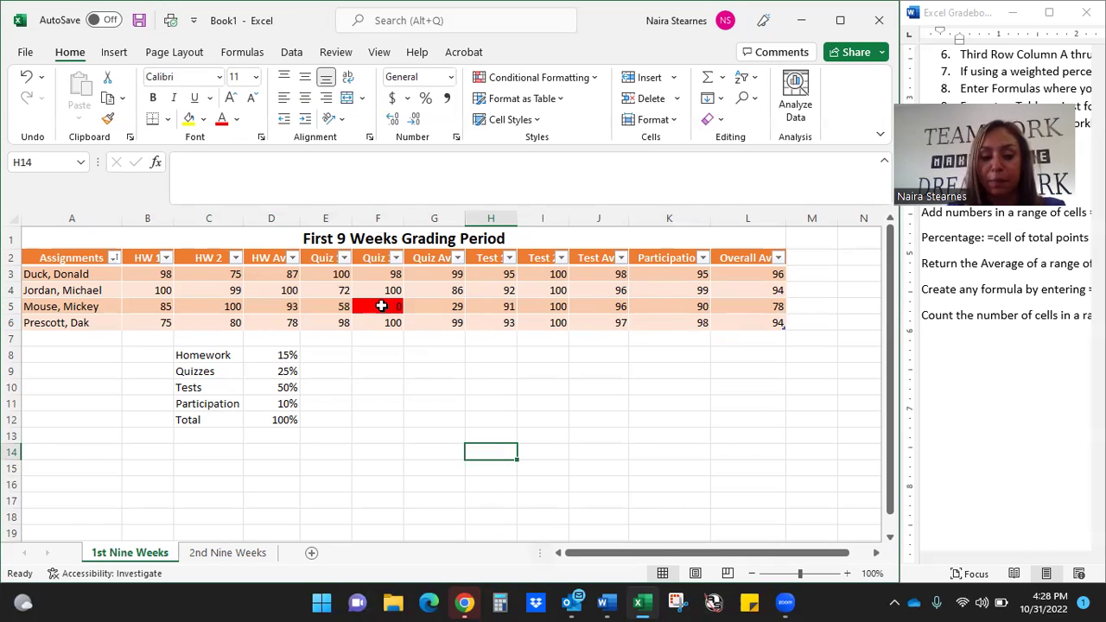
left_click(372, 369)
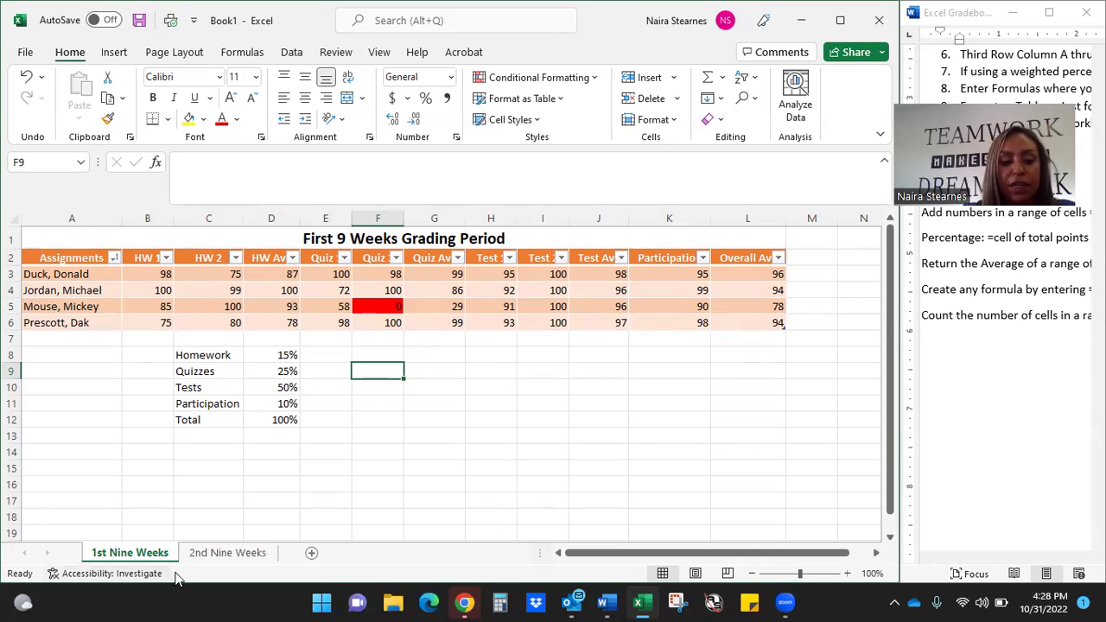
Create a copy of the 1st Nine Weeks sheet in the same workbook, placed before the 2nd Nine Weeks sheet
key("ctrl+Page_Down")
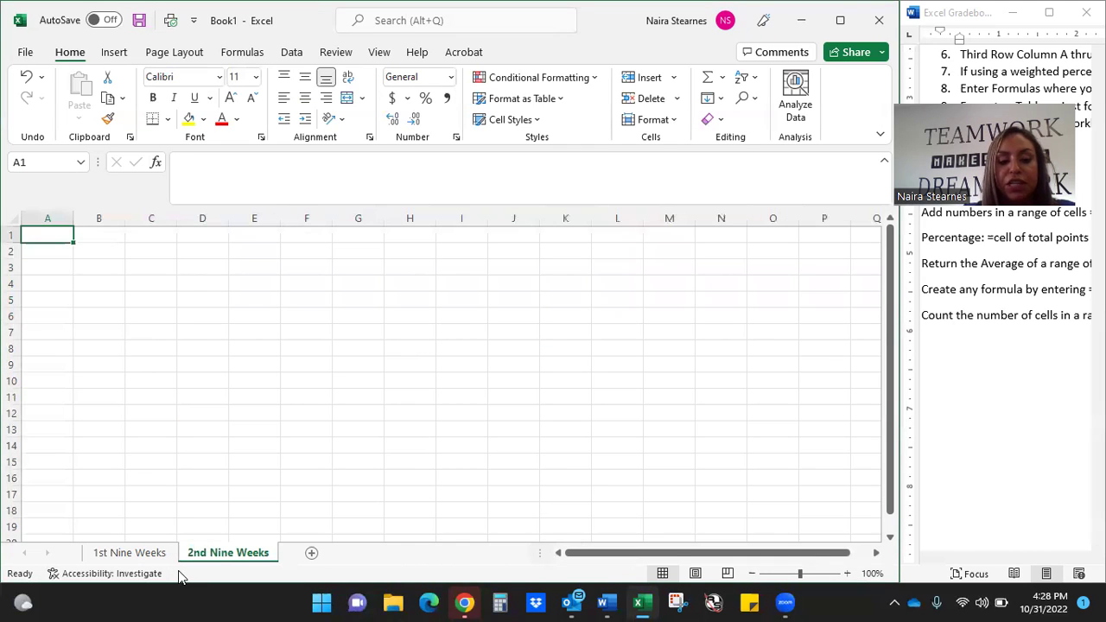
left_click(143, 557)
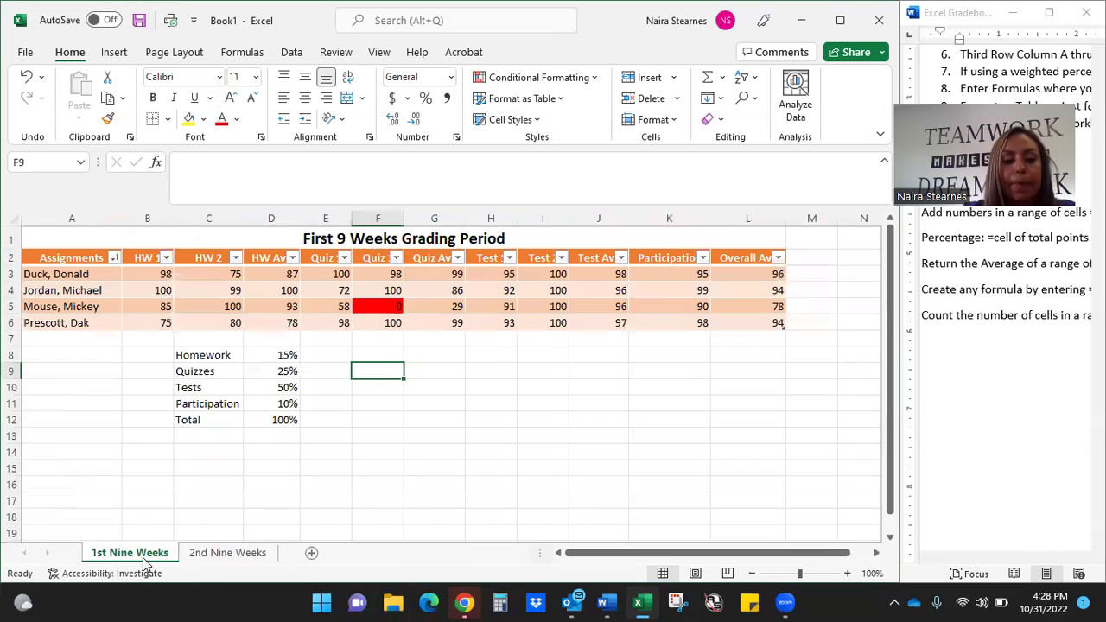
key("ctrl+Page_Down")
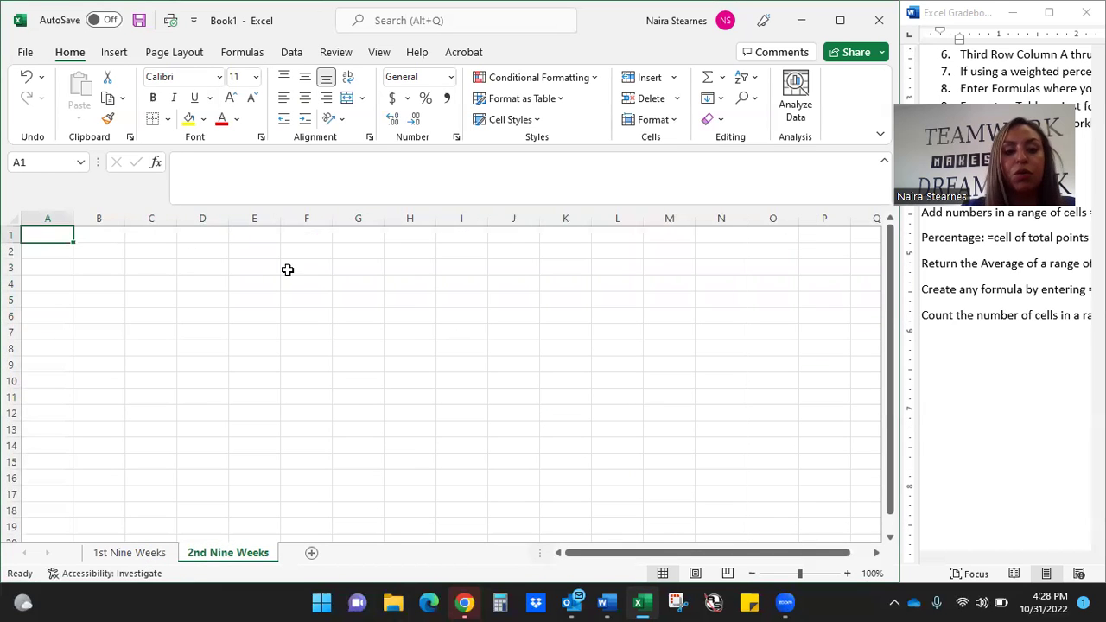
left_click(145, 557)
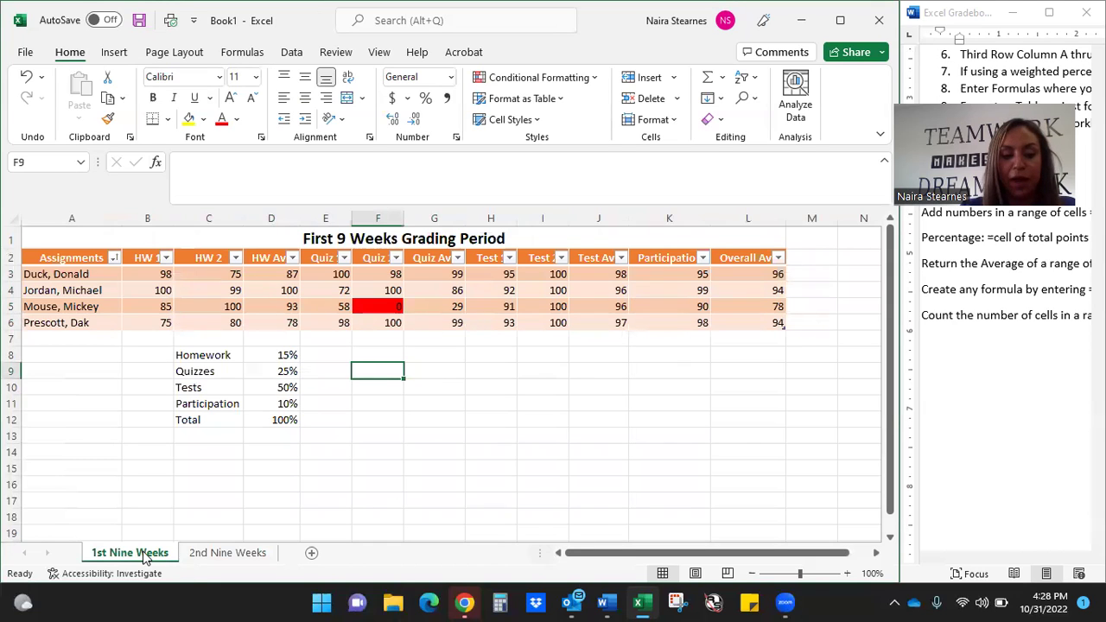
right_click(146, 557)
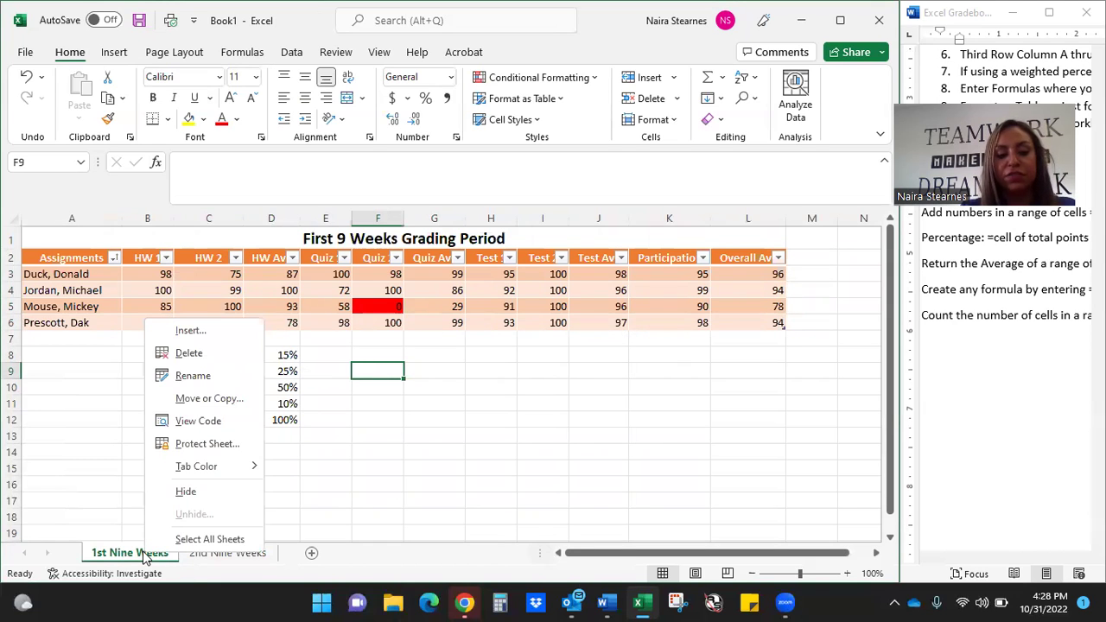
left_click(226, 402)
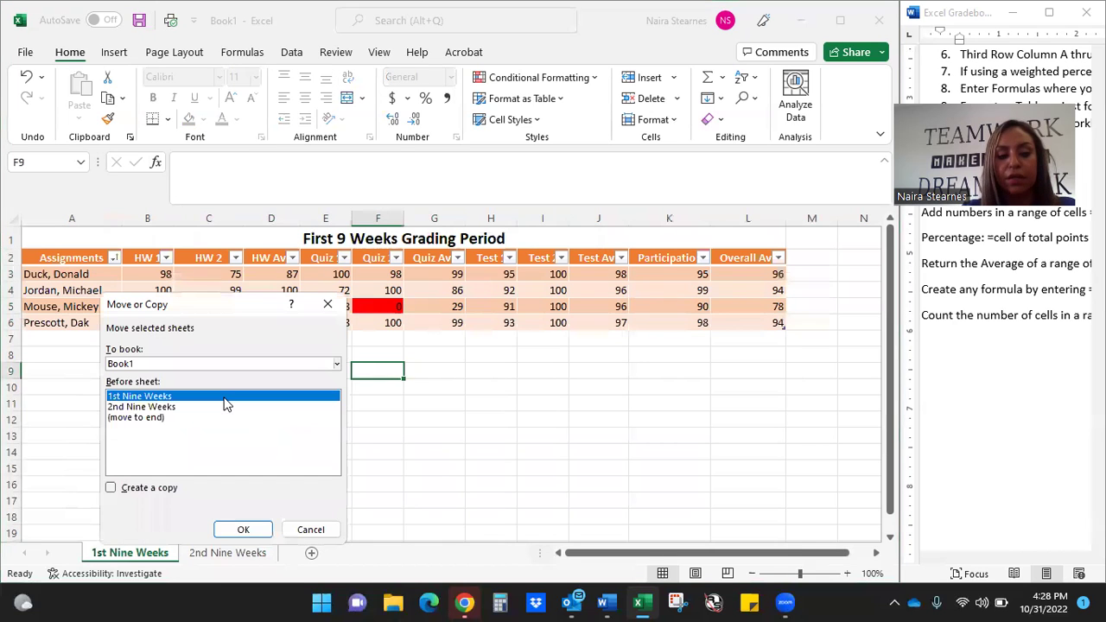
left_click(110, 488)
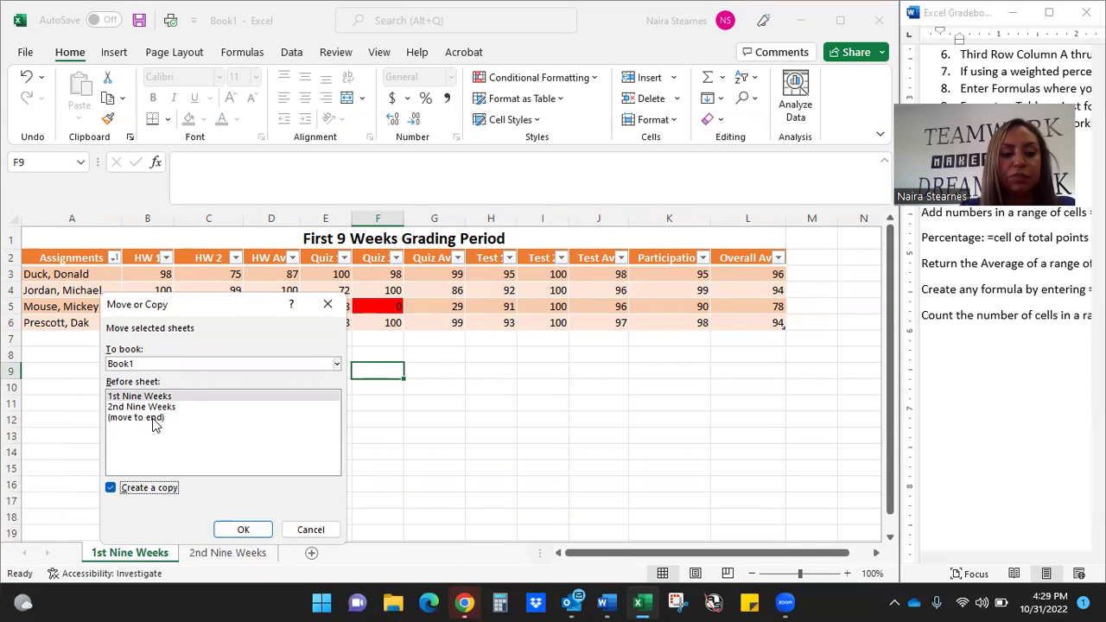
left_click(153, 408)
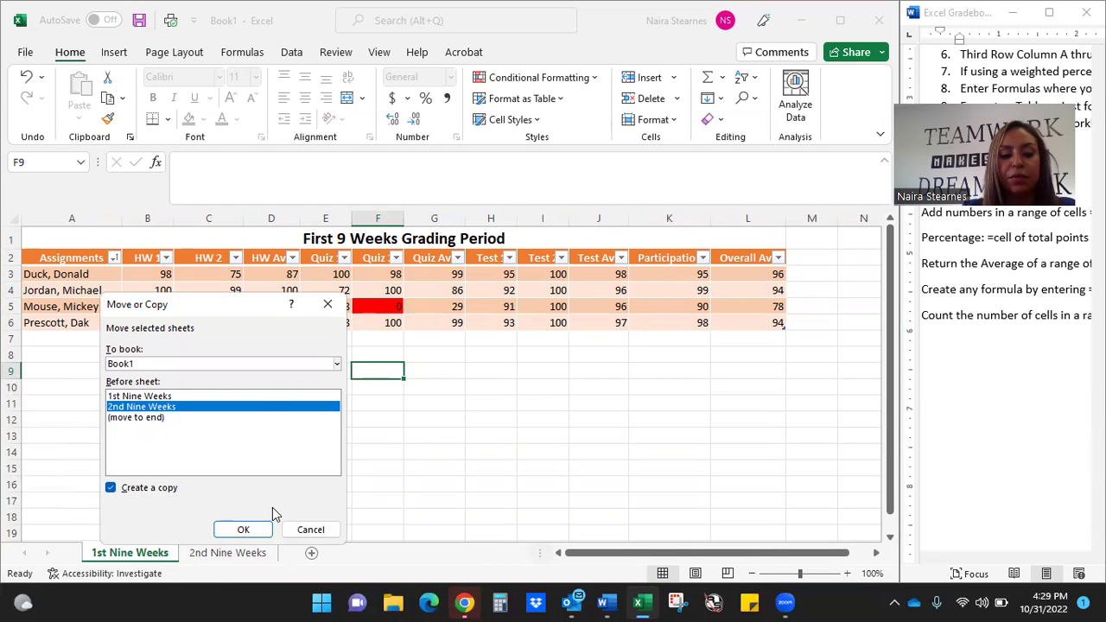
left_click(243, 530)
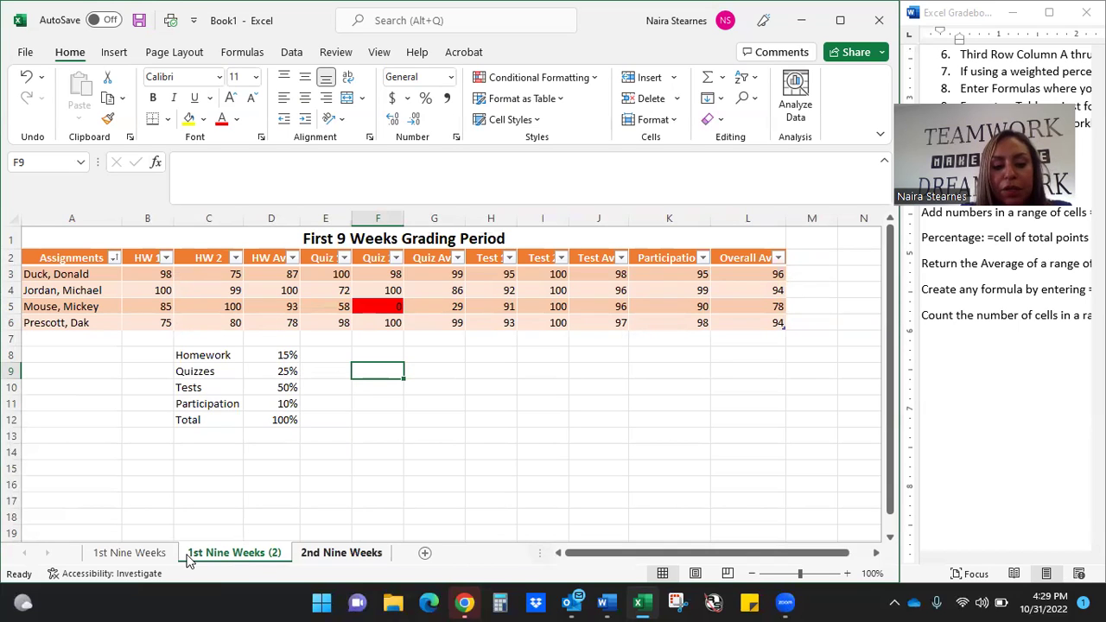
Delete the blank 2nd Nine Weeks sheet
key("ctrl+Page_Down")
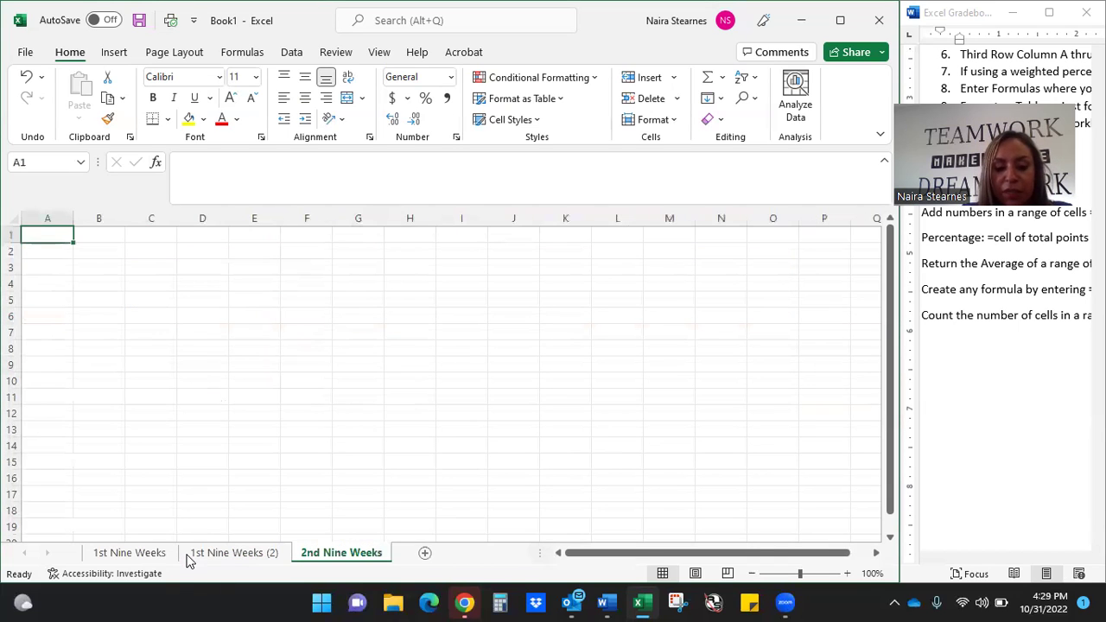
key("shift+F10")
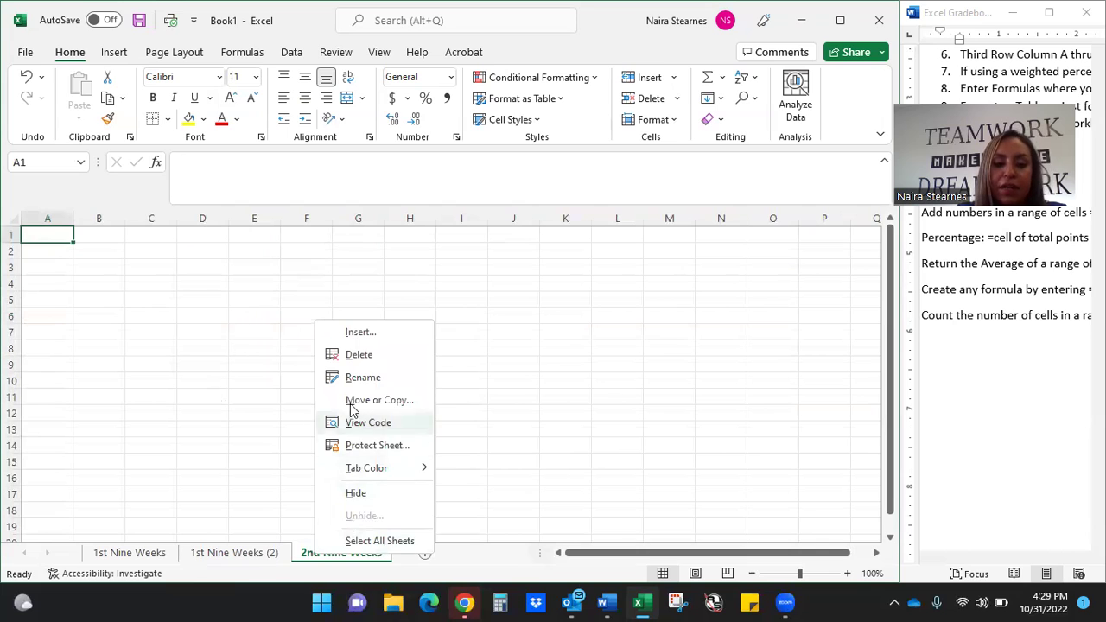
left_click(358, 355)
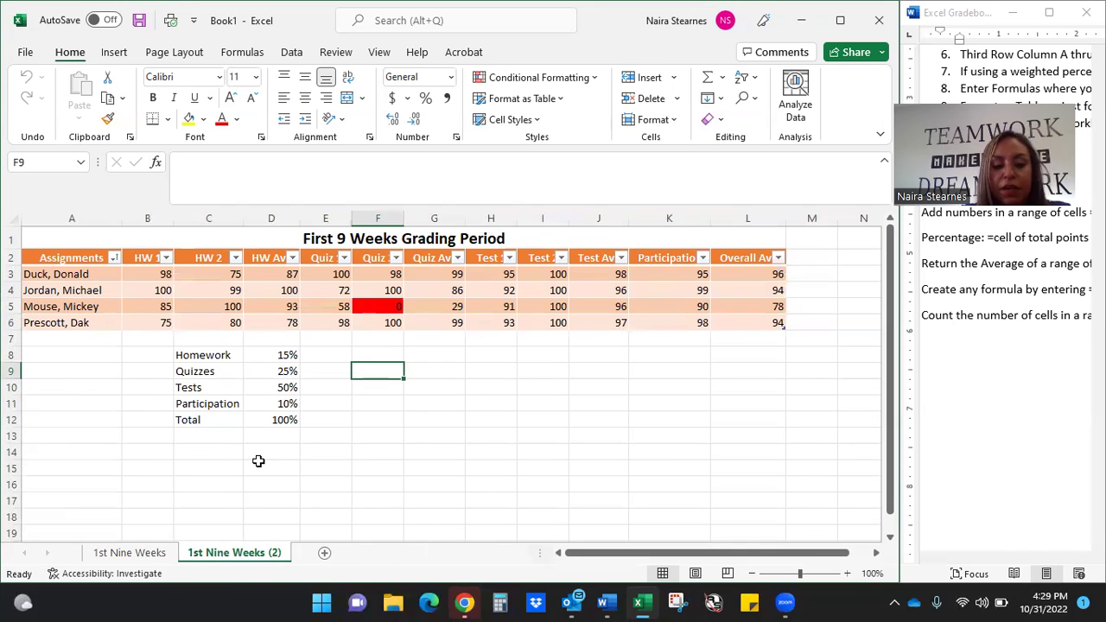
Replace 1st with 2nd in the copied sheet's name, making it 2nd Nine Weeks (2)
right_click(212, 553)
left_click(259, 380)
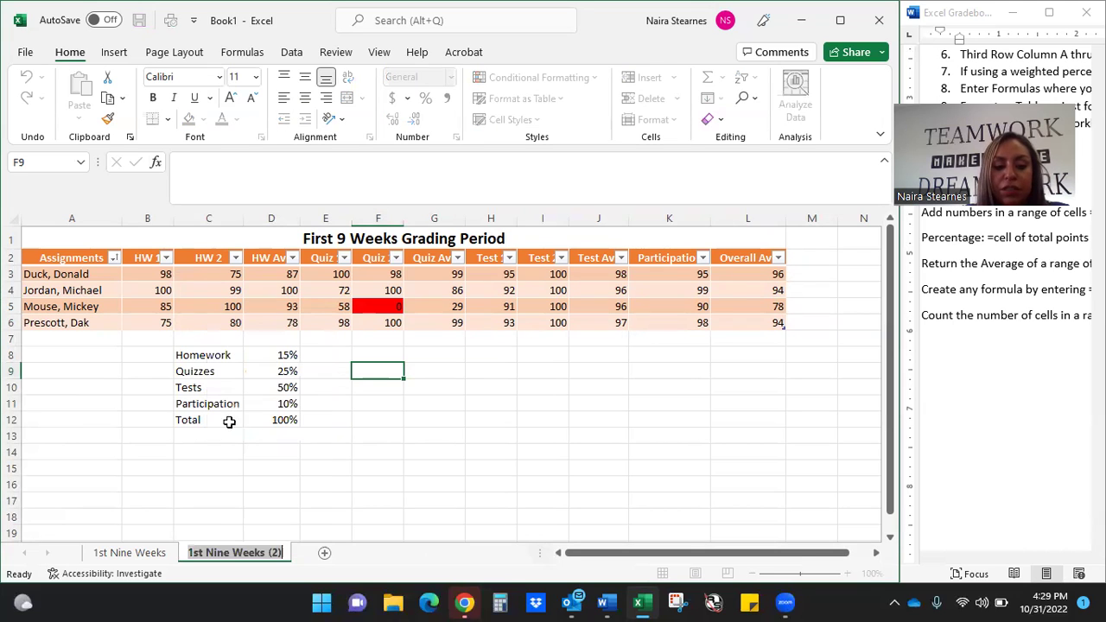
key("Home")
key("Delete")
key("Delete")
key("Delete")
type("2nd")
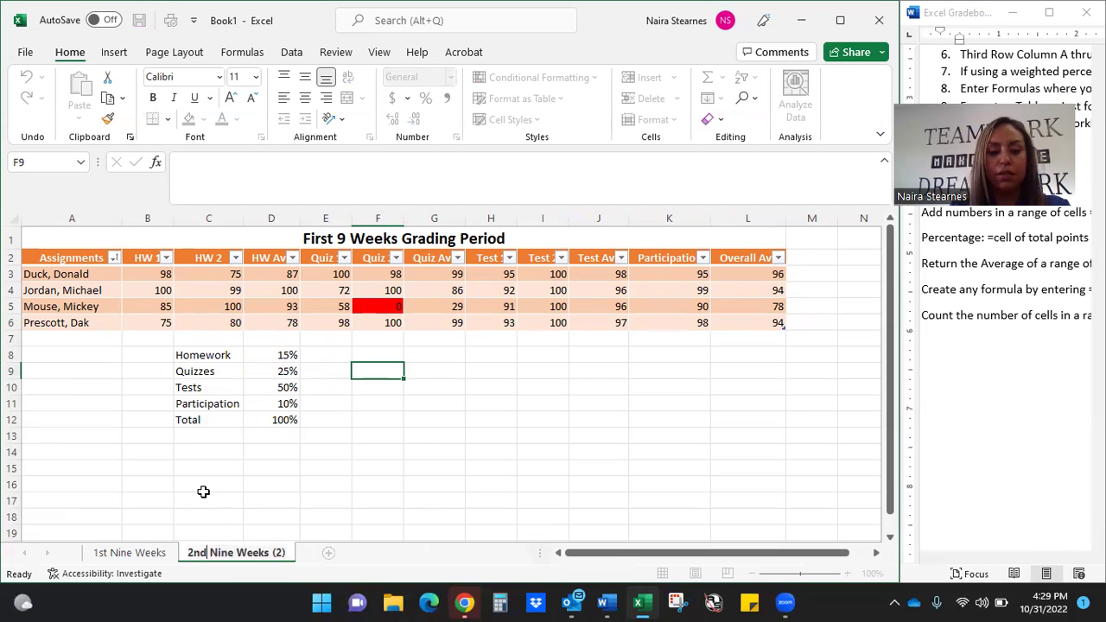
key("Return")
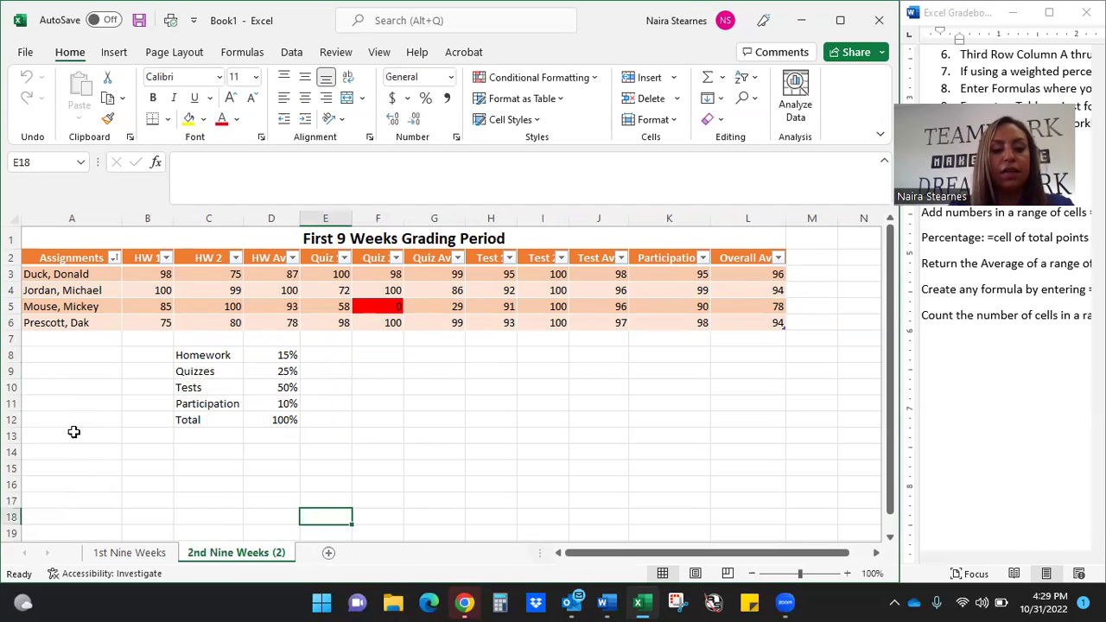
Rename the copied sheet as 2nd Nine Weeks
key("alt+h")
key("o")
key("r")
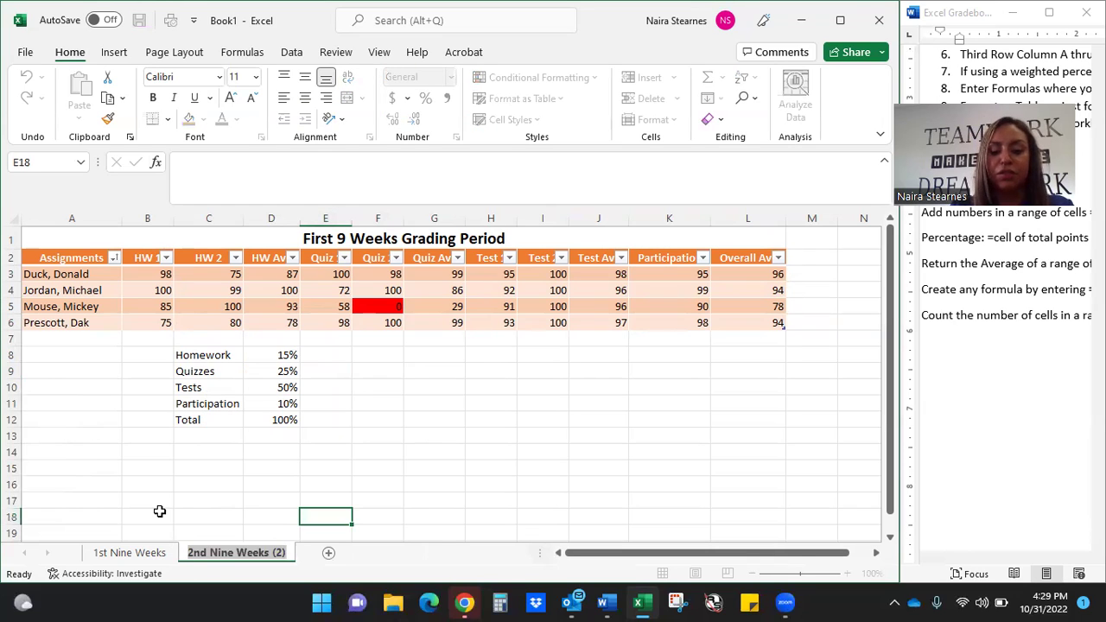
key("BackSpace")
type("2nd Nine")
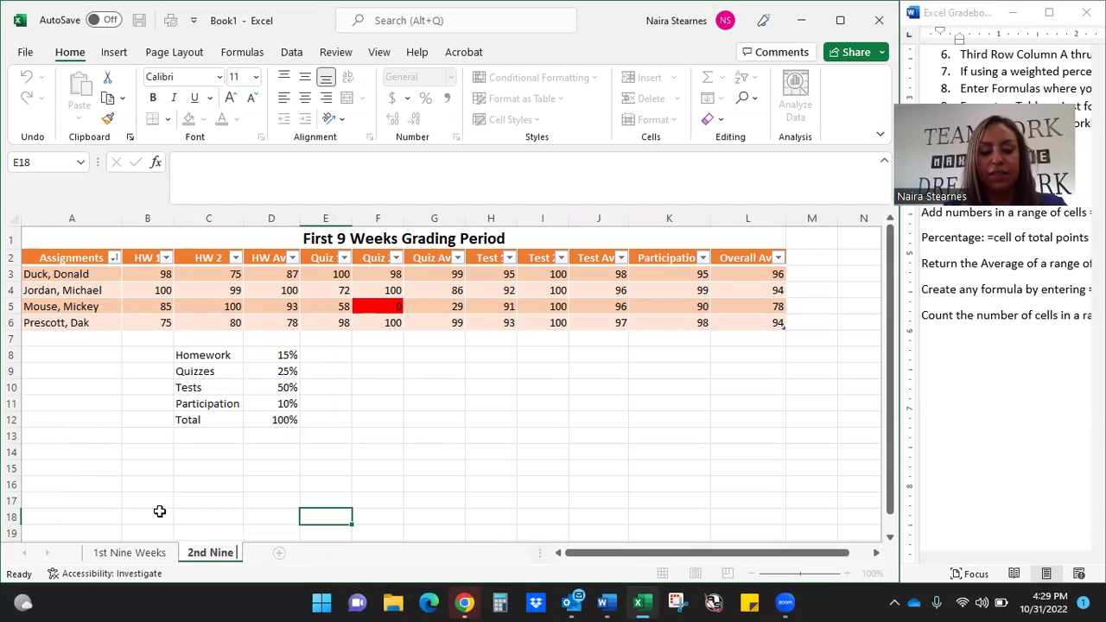
type(" Weeks")
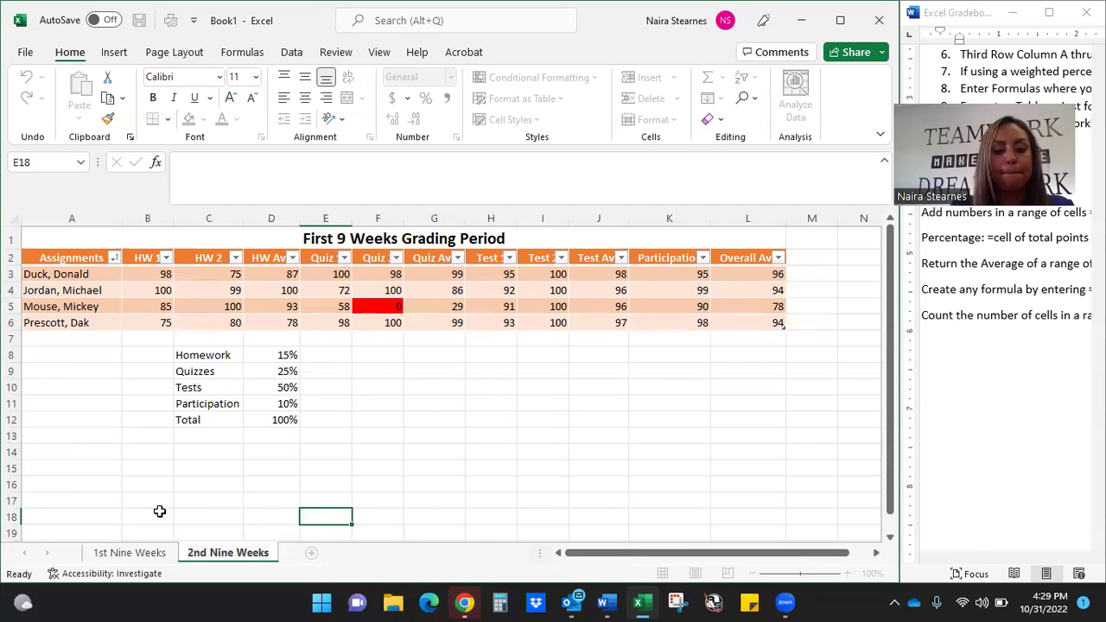
left_click(414, 442)
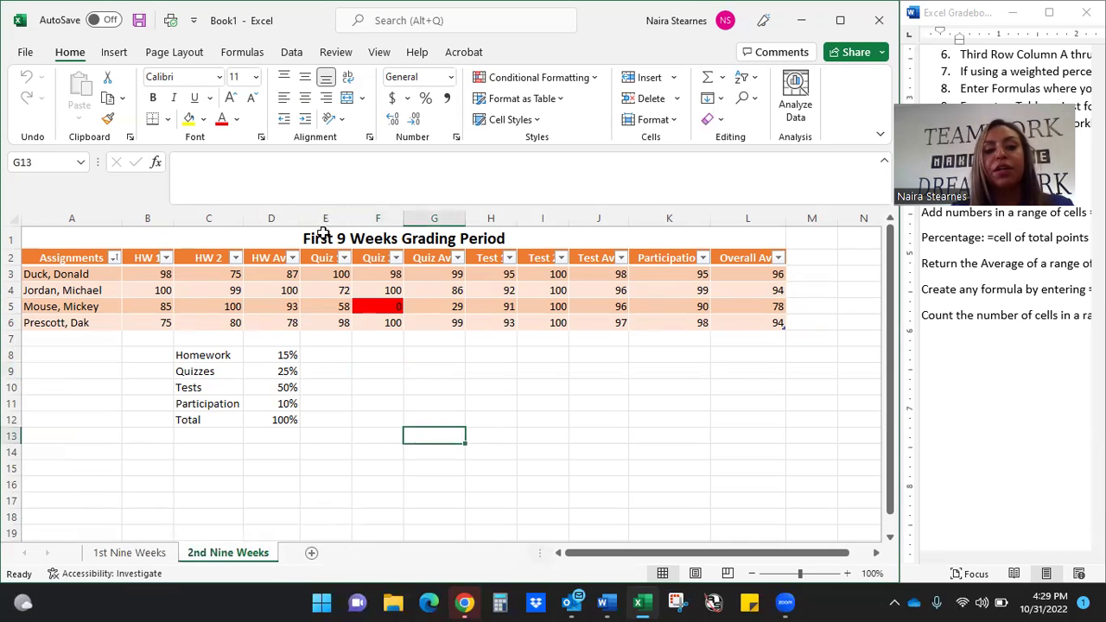
Clear the homework, quiz, test and participation grades in B3:C6, E3:F6, H3:I6 and K3:K6, keeping the average formulas
left_click_drag(166, 275, 202, 318)
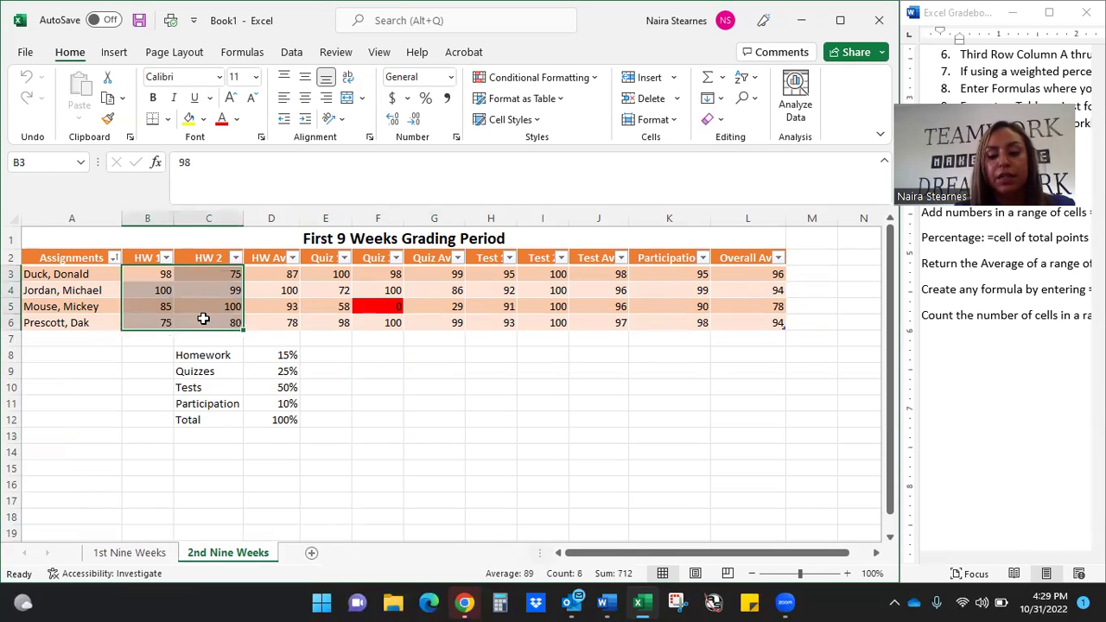
key("Delete")
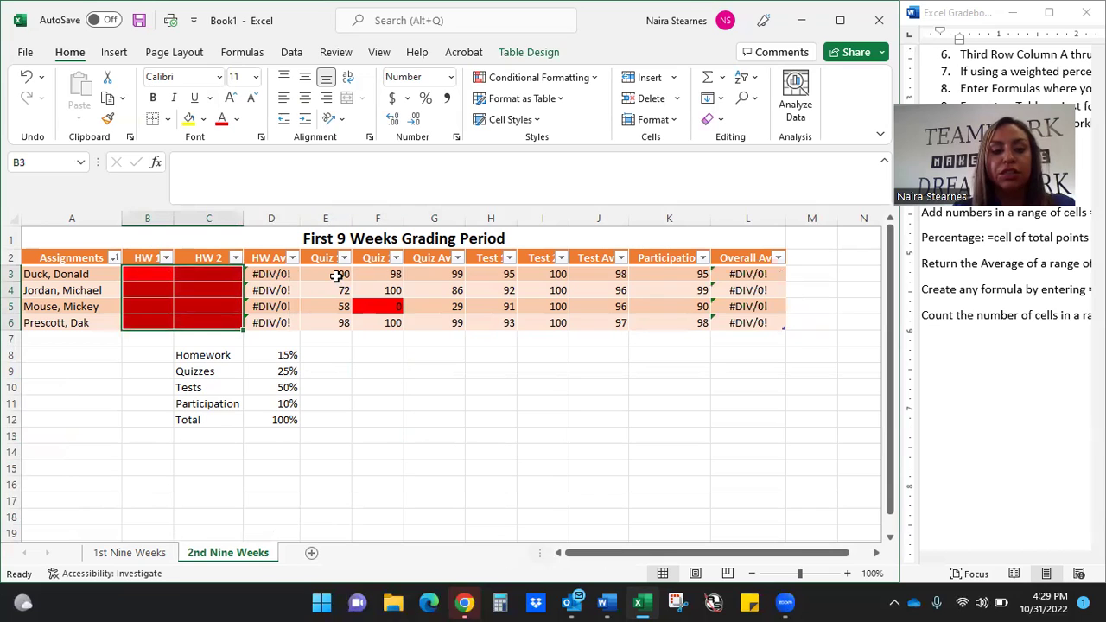
left_click_drag(336, 275, 358, 325)
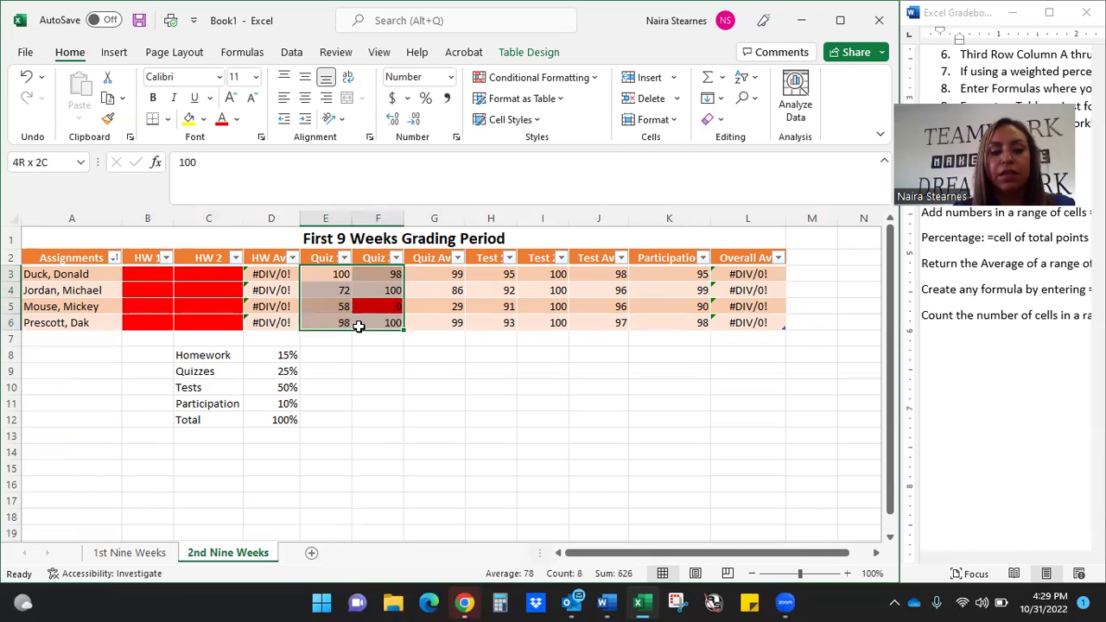
key("Delete")
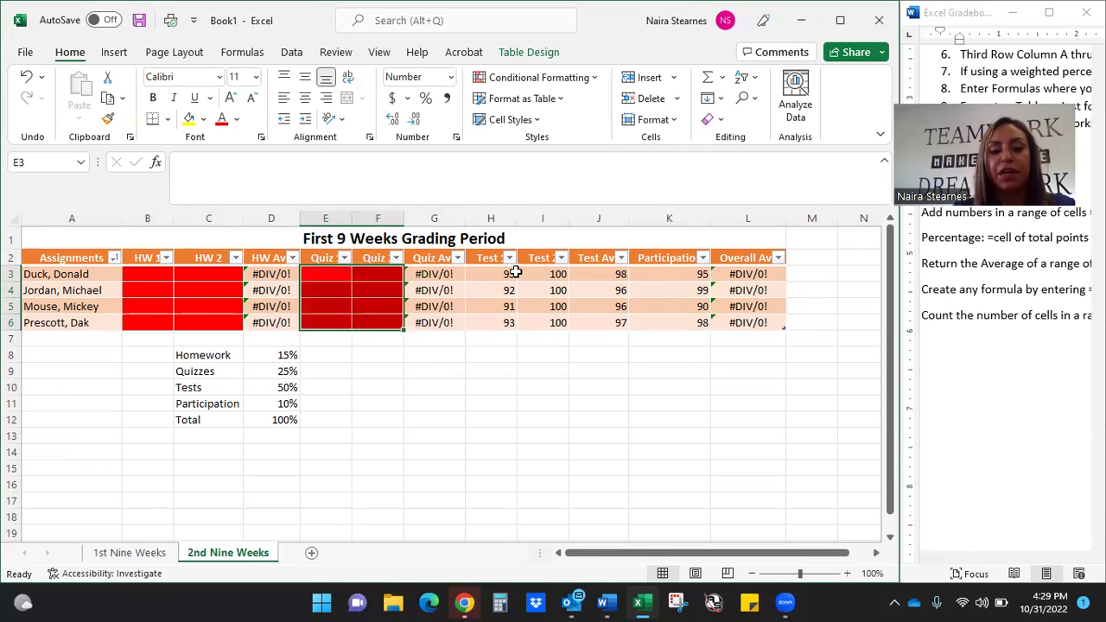
left_click_drag(515, 273, 530, 322)
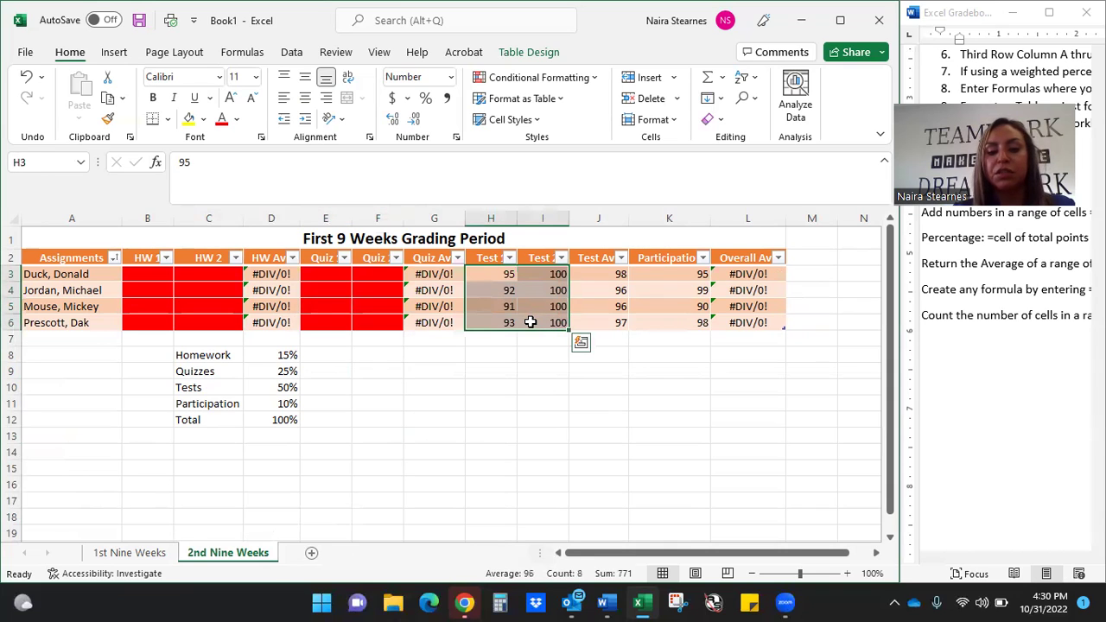
key("Delete")
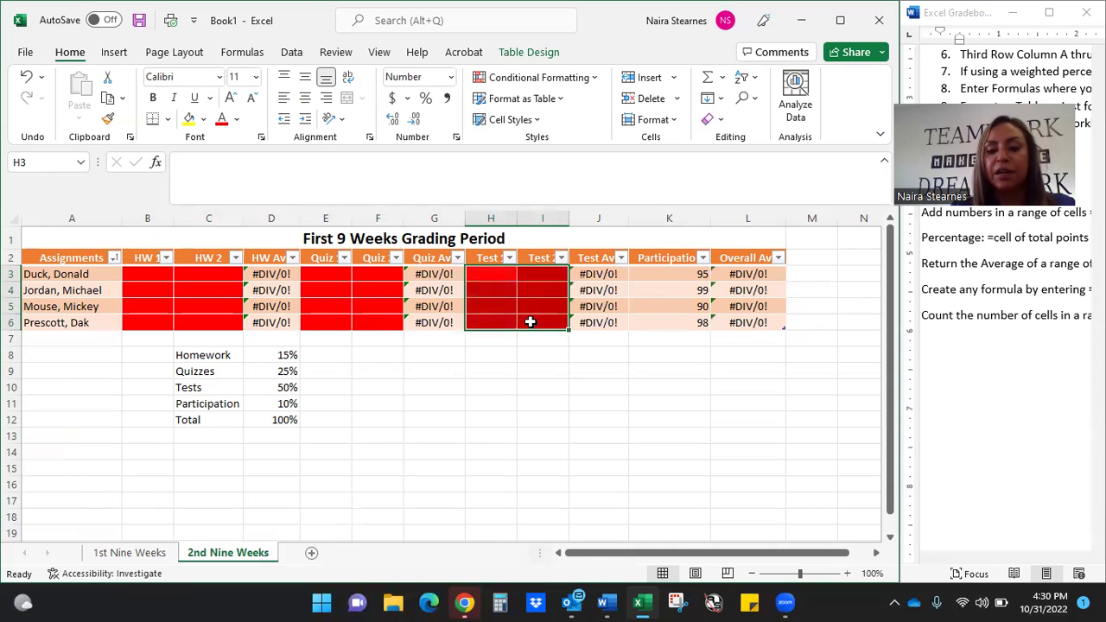
left_click(686, 278)
left_click_drag(685, 277, 685, 321)
key("Delete")
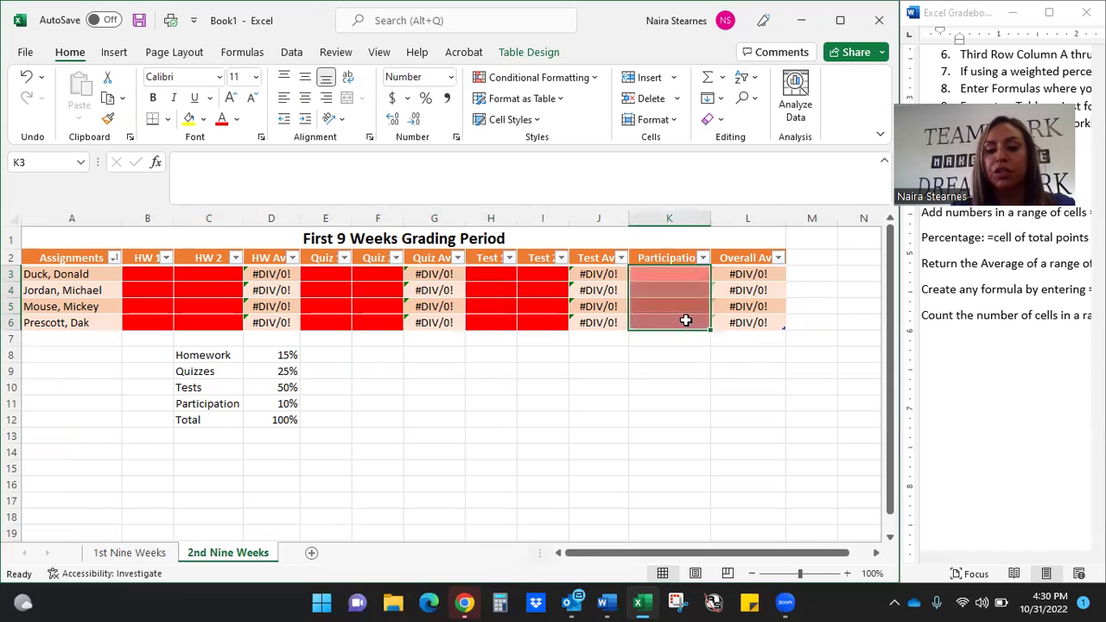
left_click(613, 393)
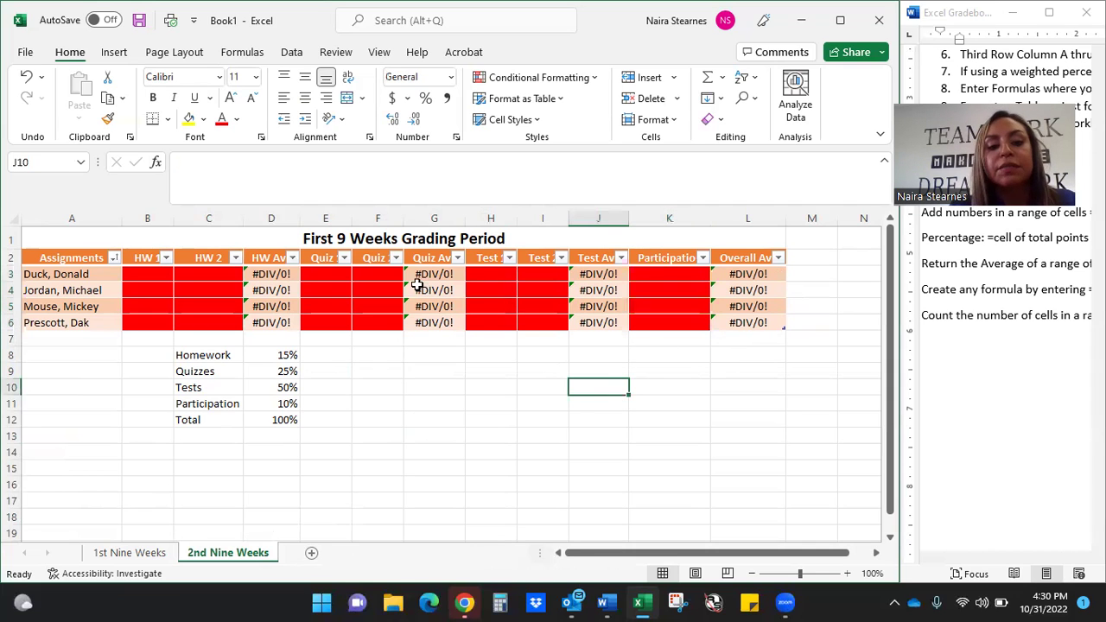
left_click_drag(148, 274, 660, 317)
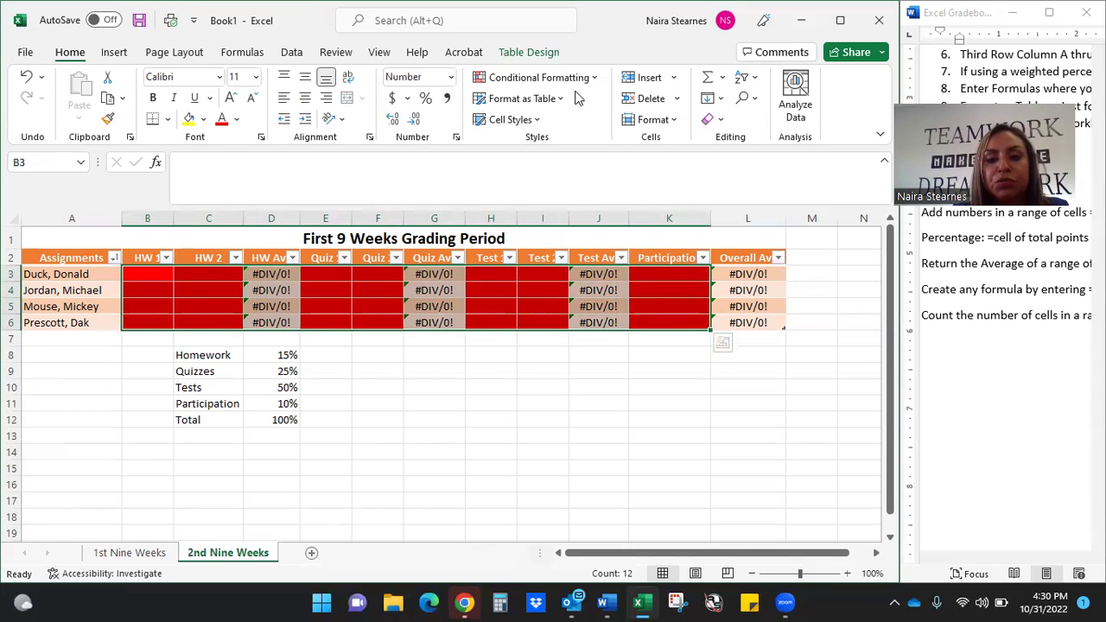
left_click(591, 77)
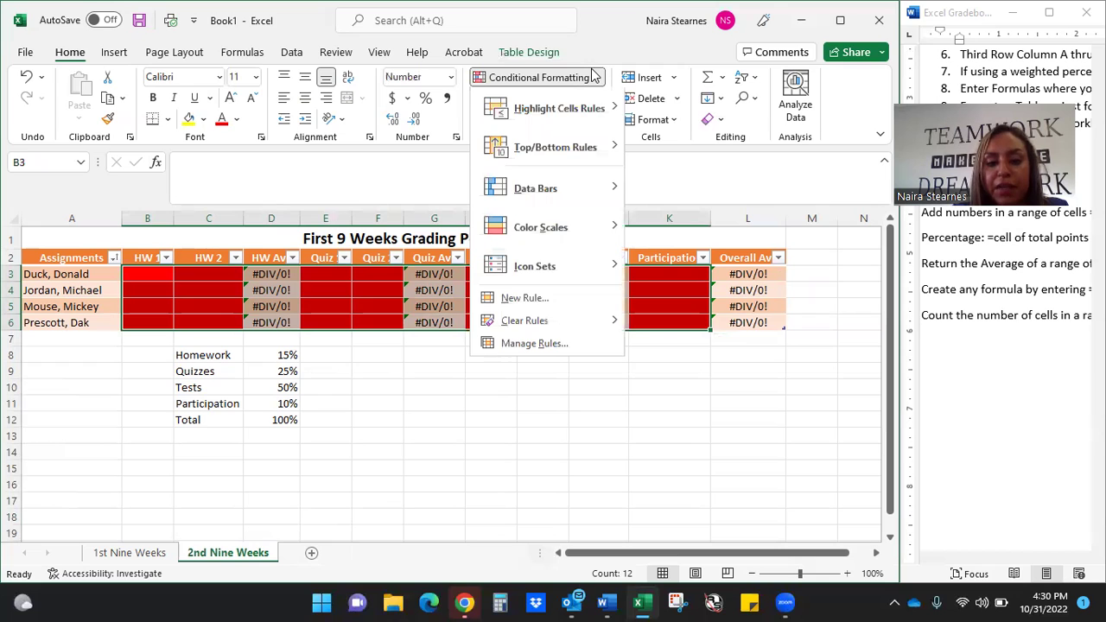
mouse_move(525, 326)
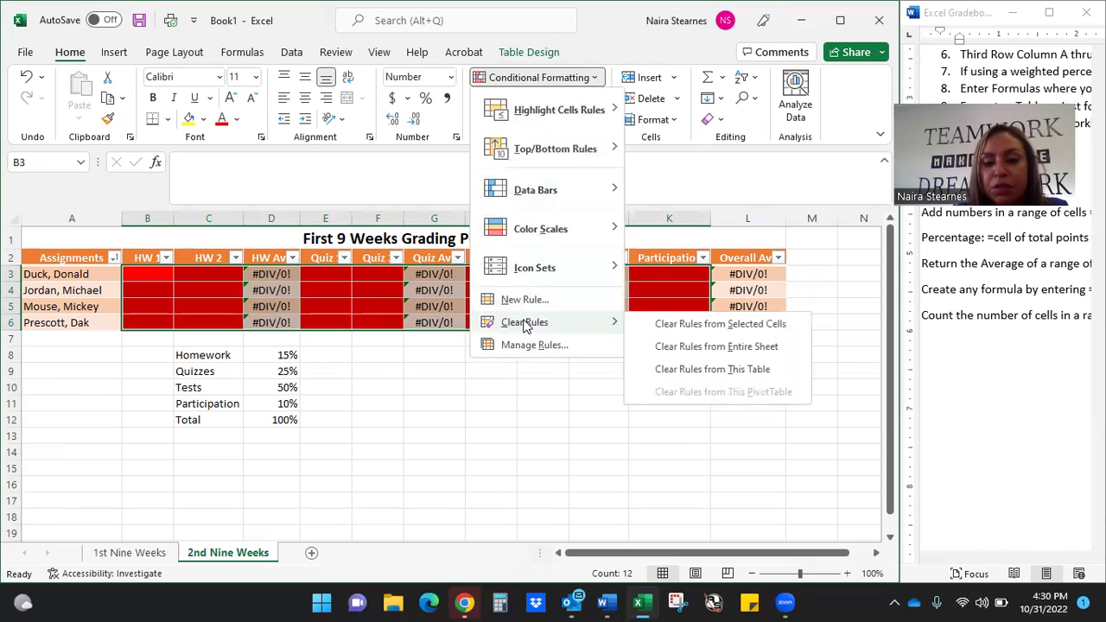
left_click(528, 450)
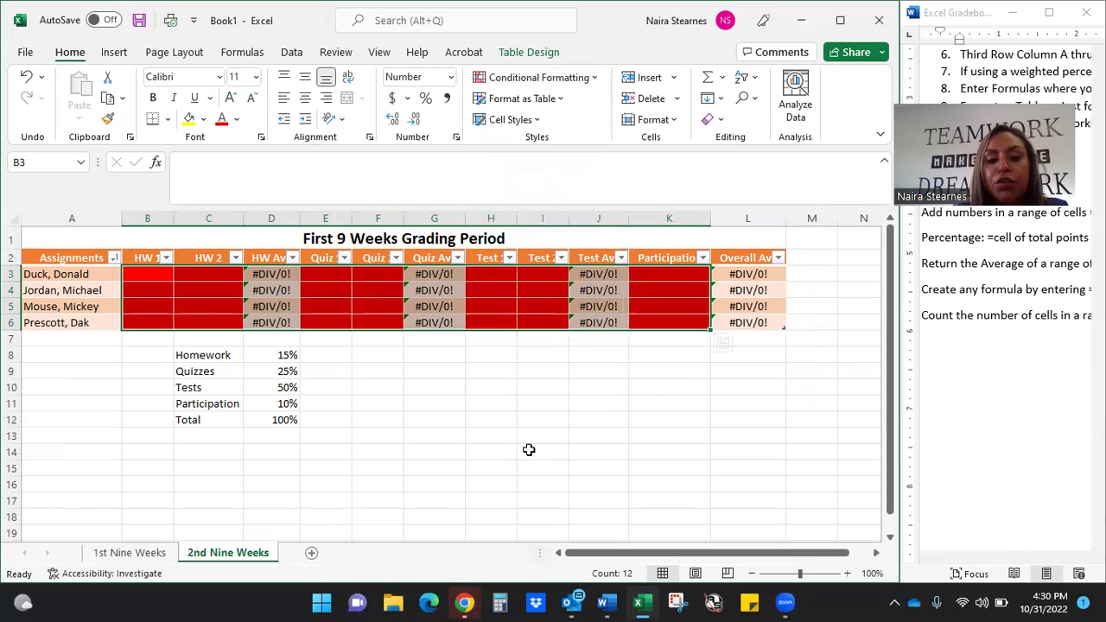
Enter homework grades 95 and 25 in B3:C3, and 95 and 85 in B4:C4
left_click(153, 279)
type("95")
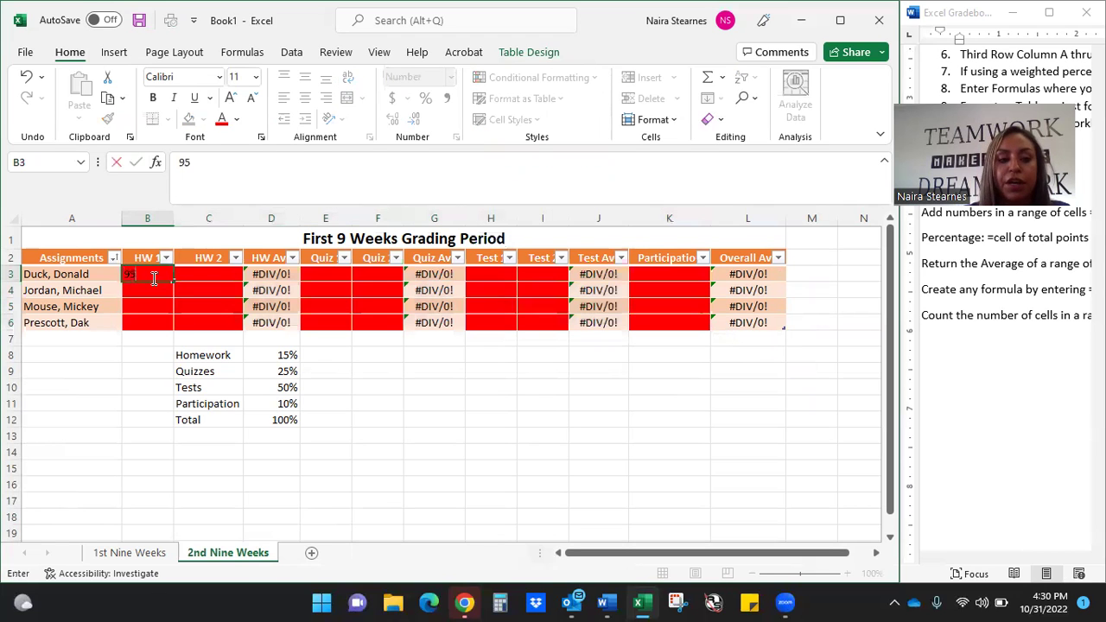
key("Tab")
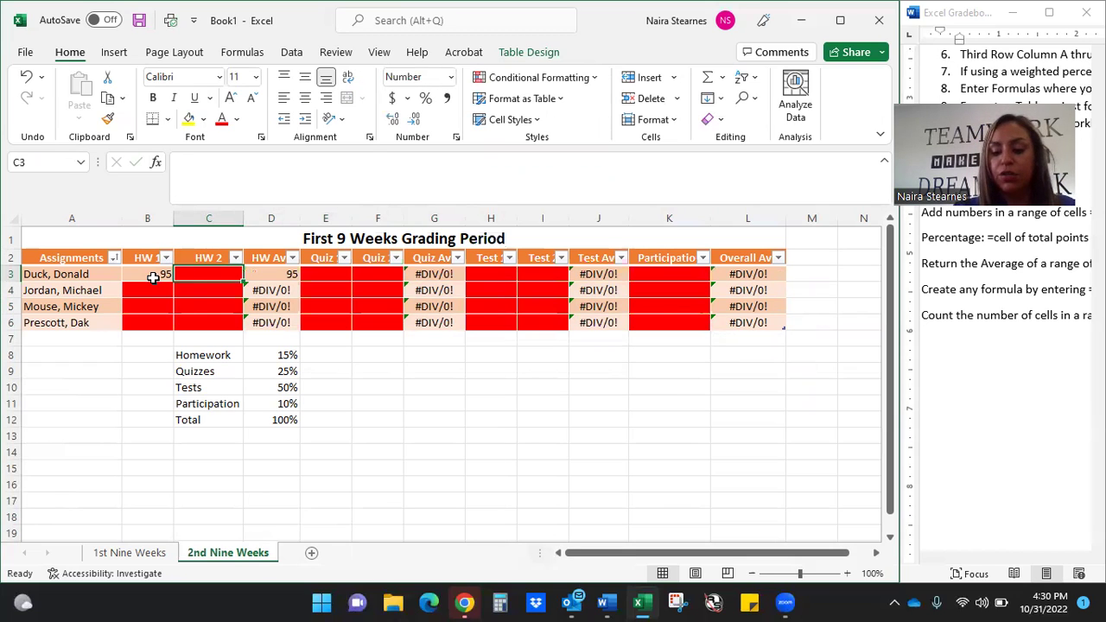
type("25")
key("Return")
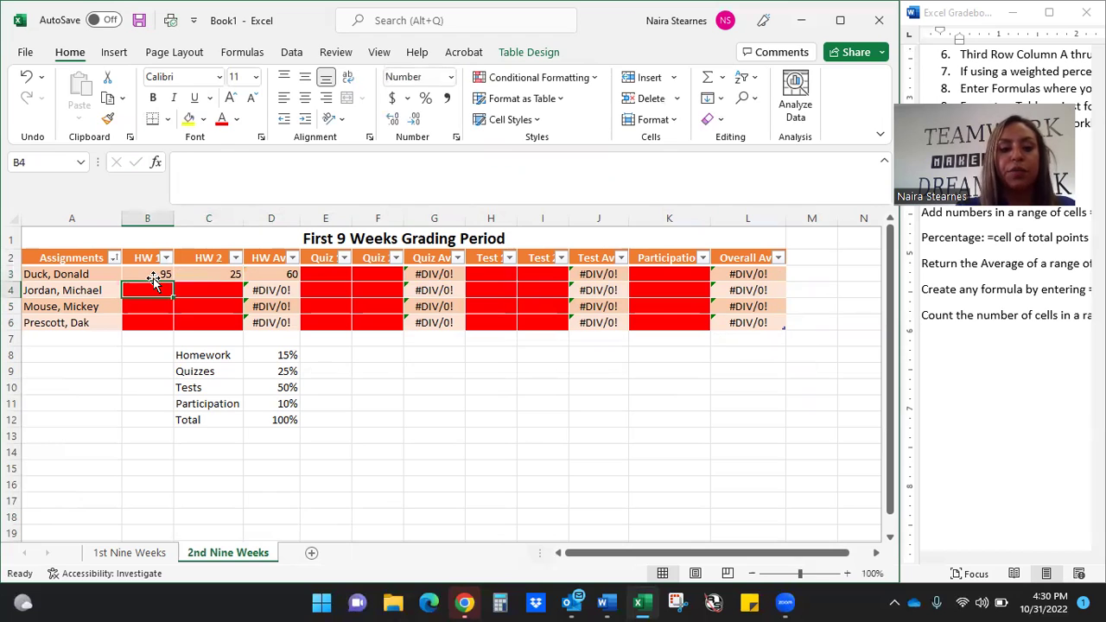
type("95")
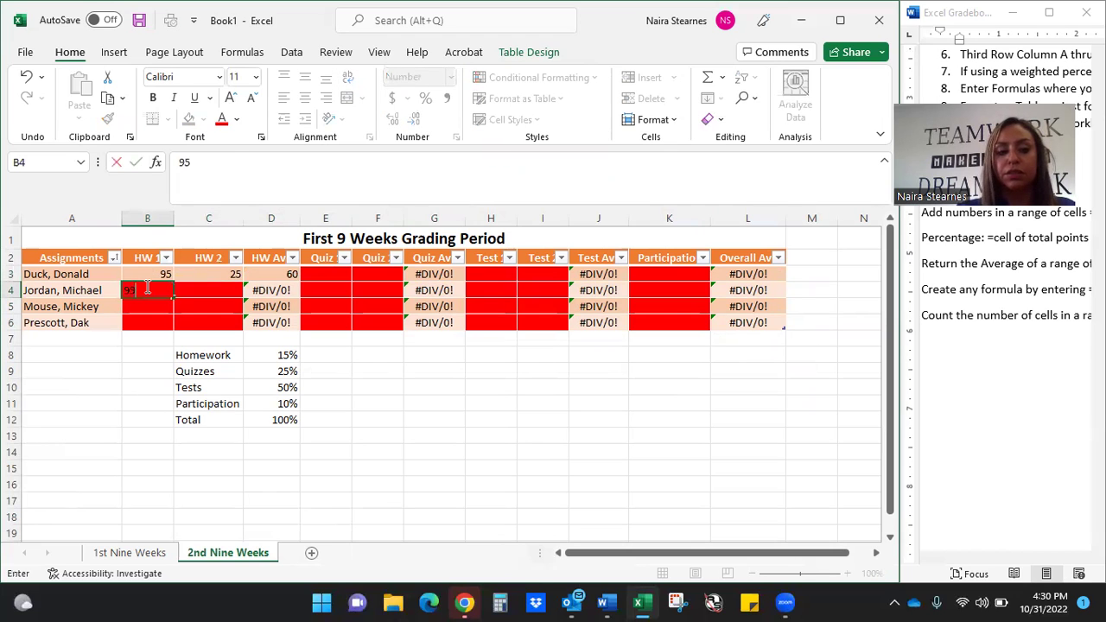
key("Return")
left_click(198, 288)
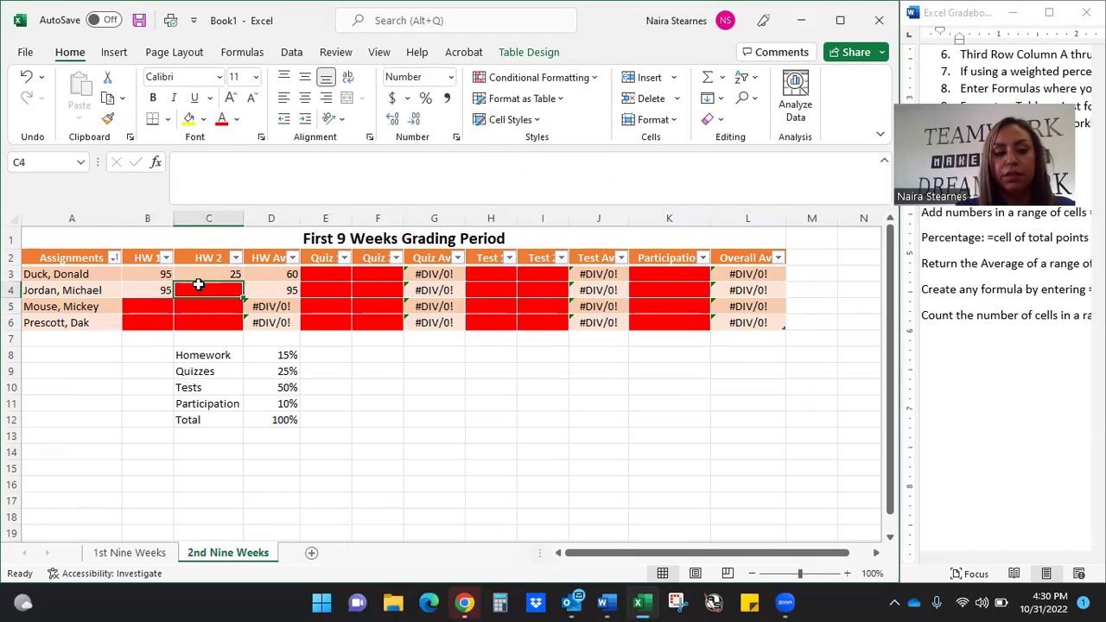
type("85")
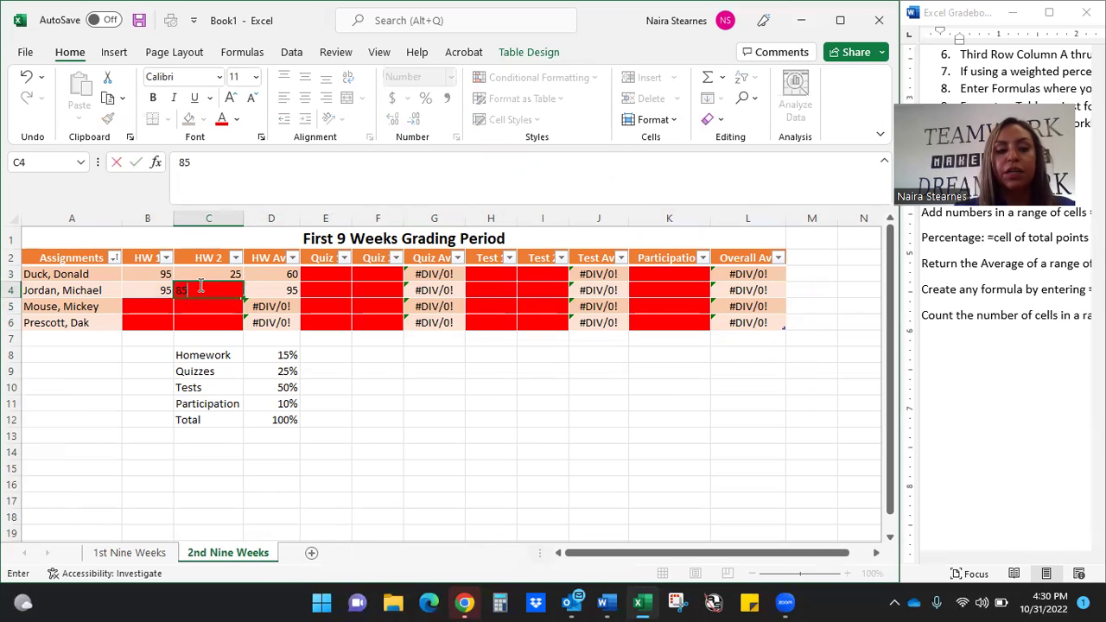
key("Return")
Enter homework grades 10 and 100 in B5:C5, and 0 and 85 in B6:C6
left_click(153, 308)
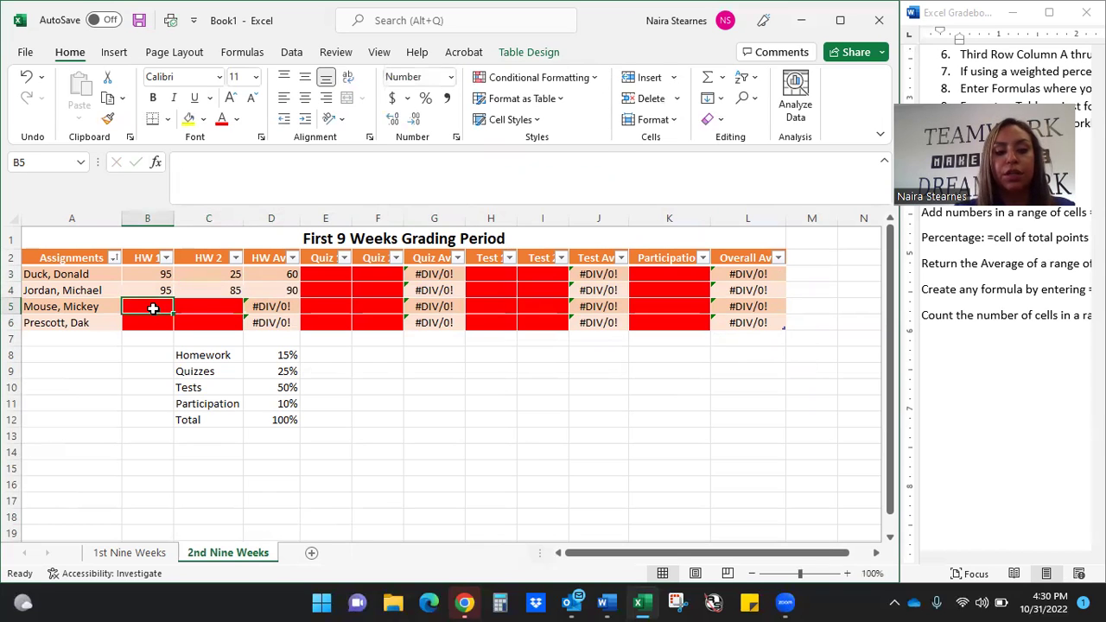
type("10")
key("Return")
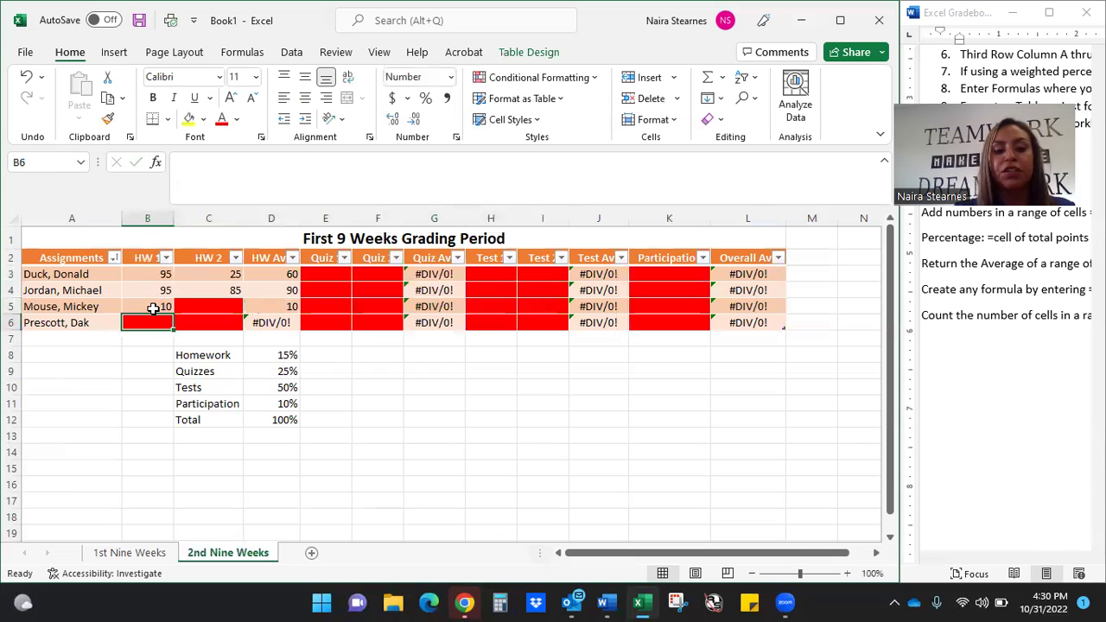
type("0")
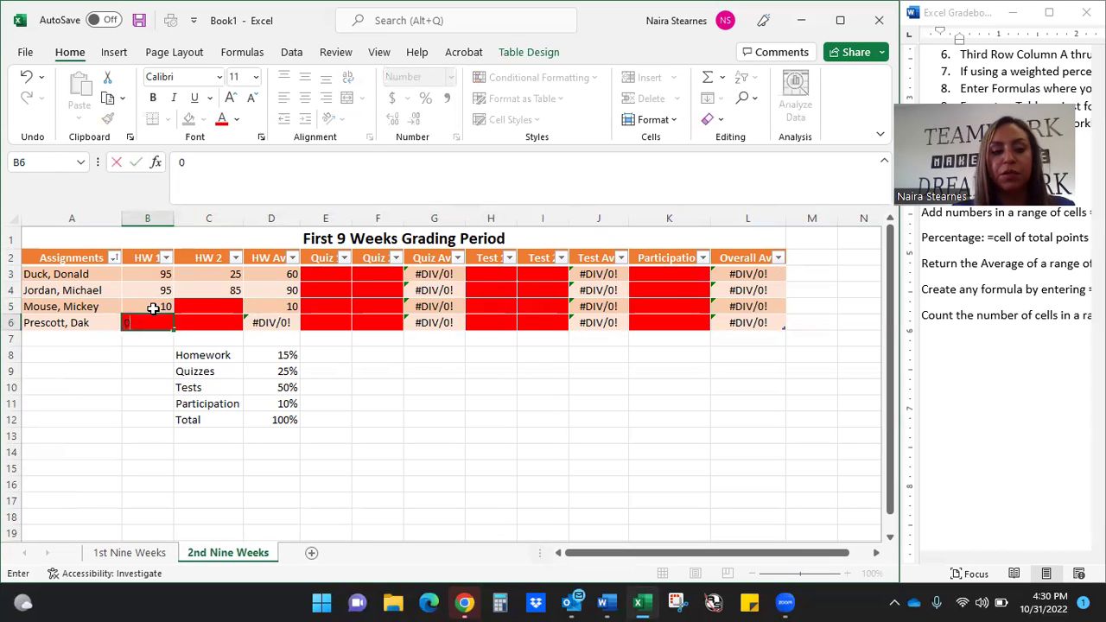
key("Tab")
left_click(194, 302)
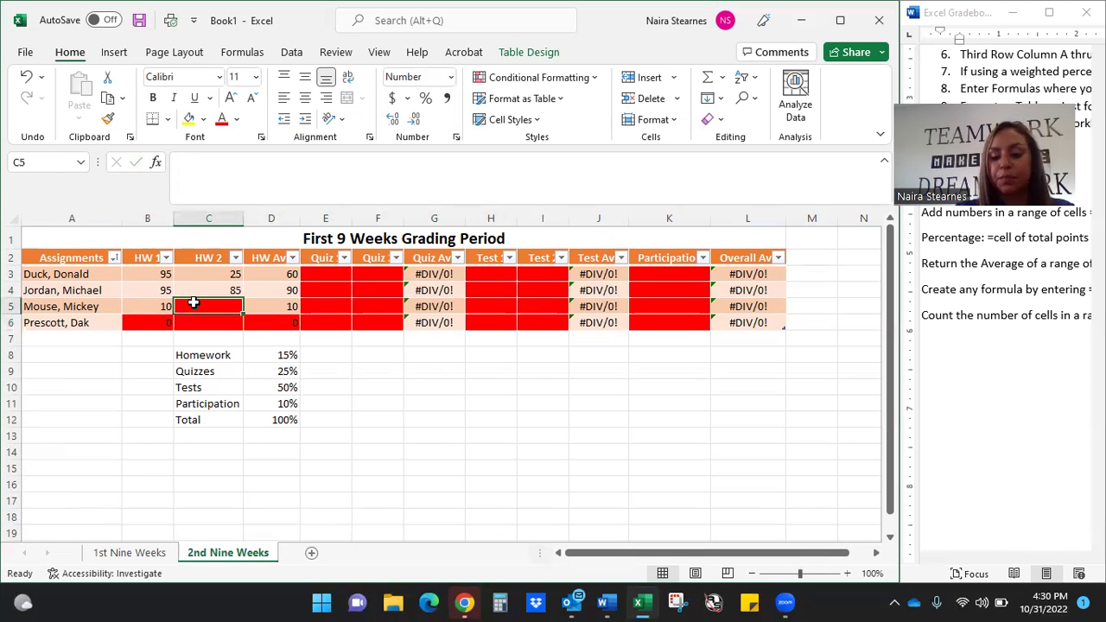
type("100")
key("Return")
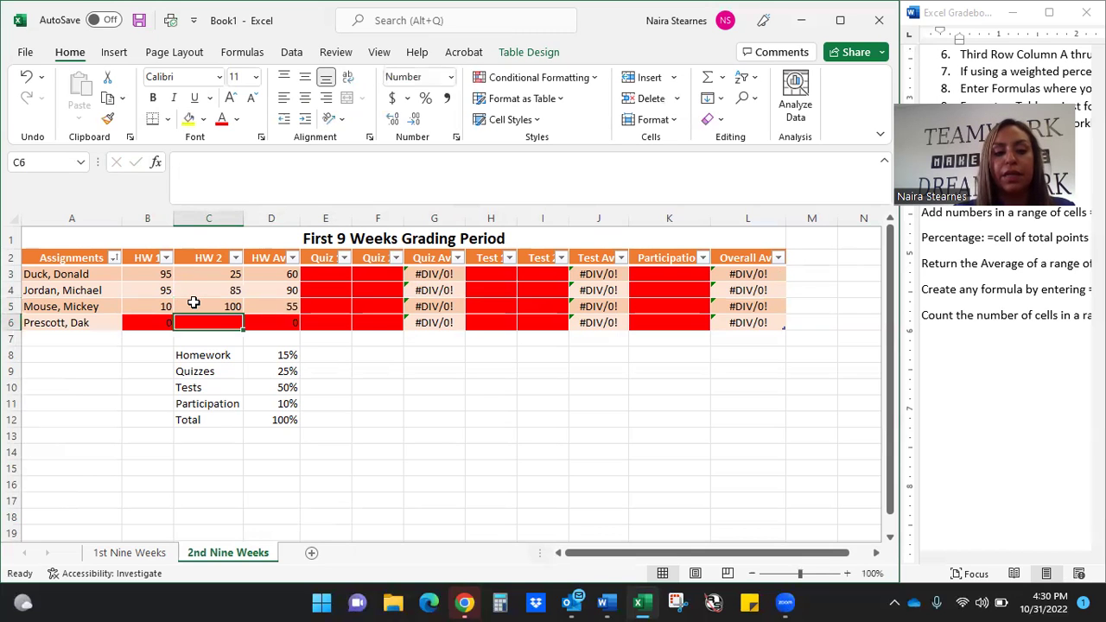
type("85")
key("Return")
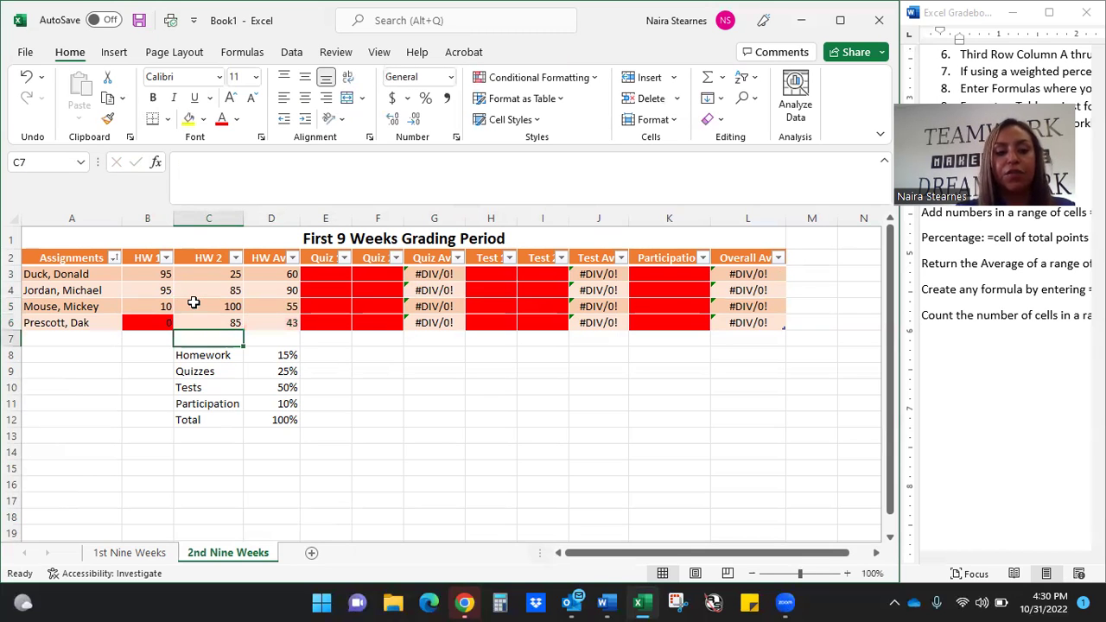
Enter 98 as the first student's first quiz grade in E3
left_click(334, 274)
double_click(335, 275)
type("98")
key("Return")
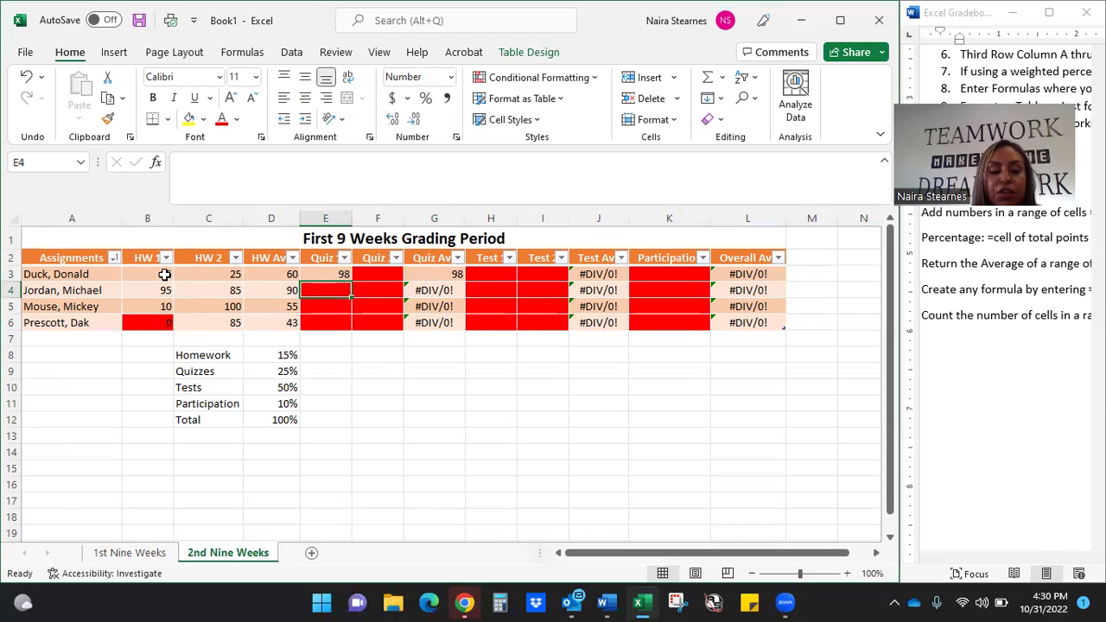
Clear the conditional formatting rules from the grade cells B3:K6 on the 2nd Nine Weeks sheet
left_click_drag(161, 275, 684, 316)
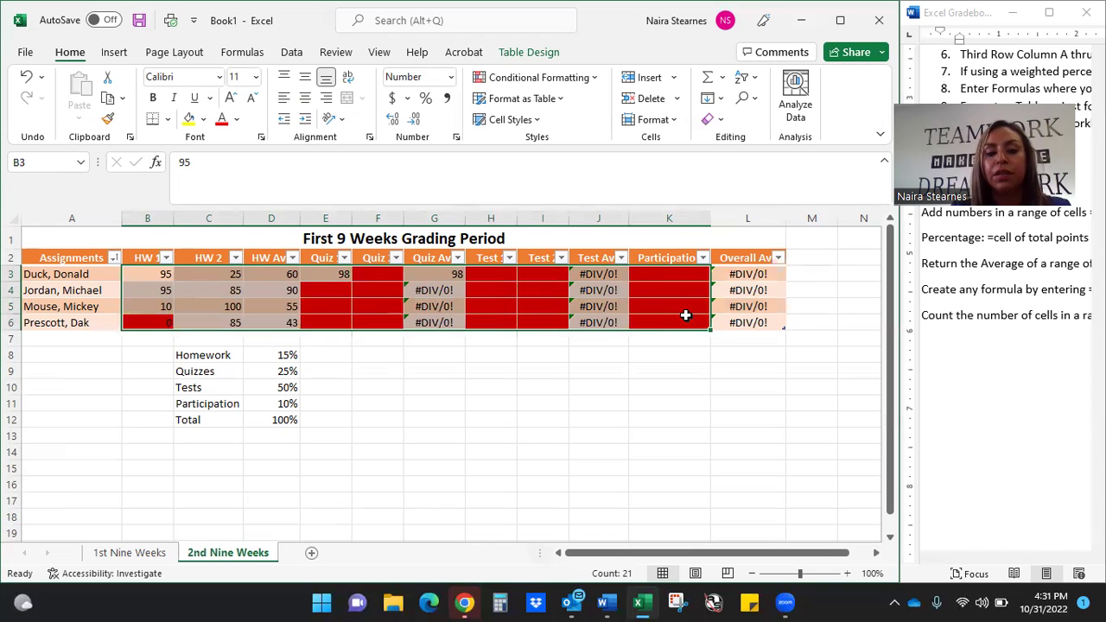
left_click(596, 76)
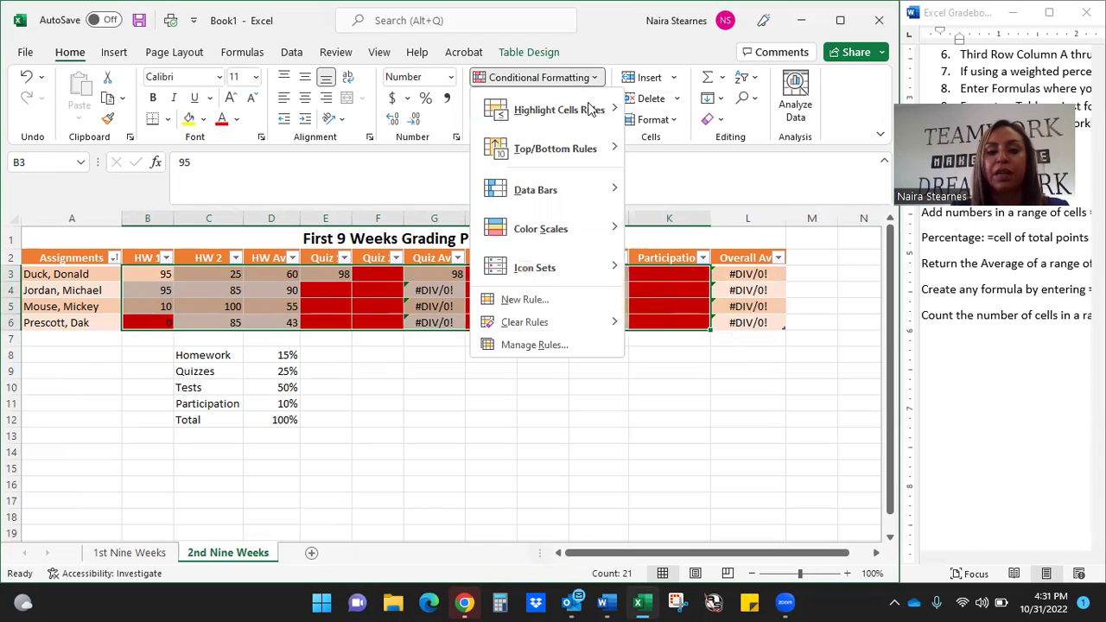
mouse_move(573, 330)
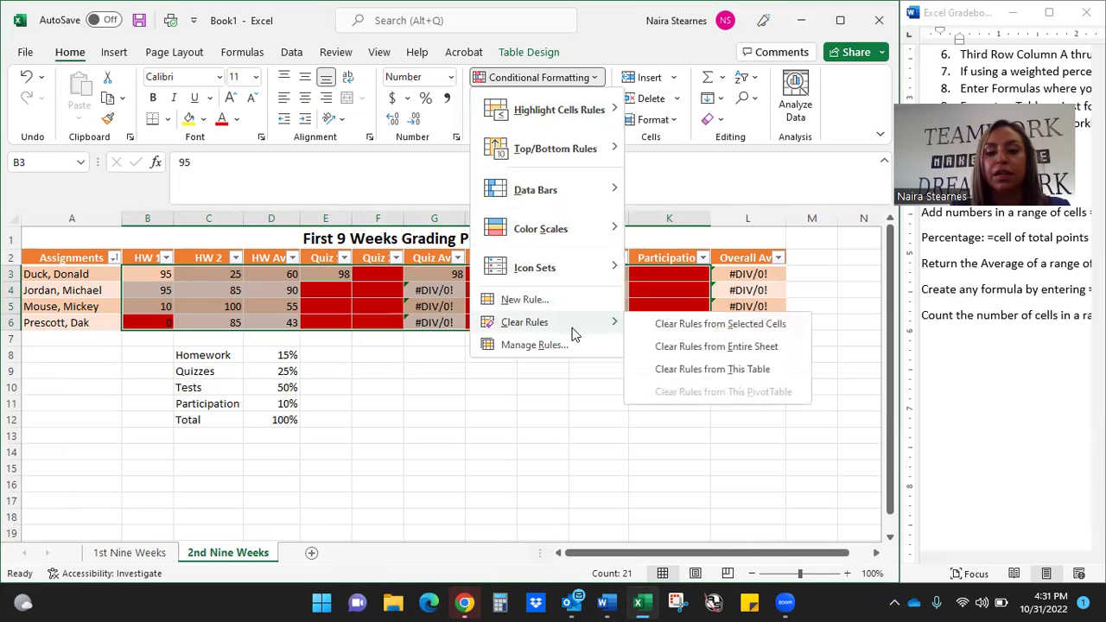
left_click(664, 326)
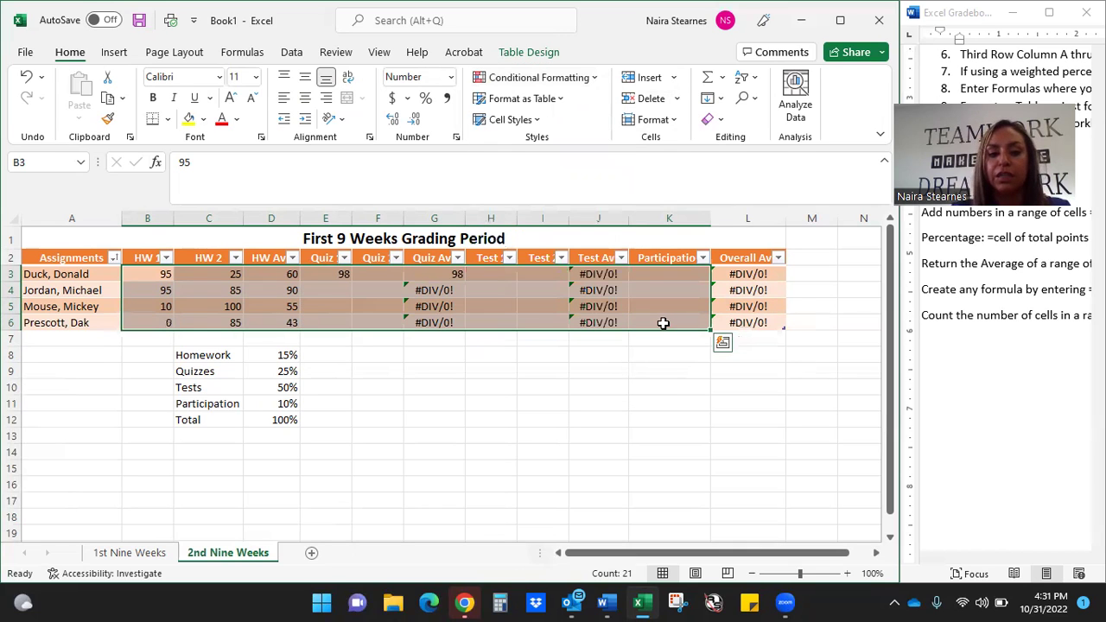
left_click(663, 323)
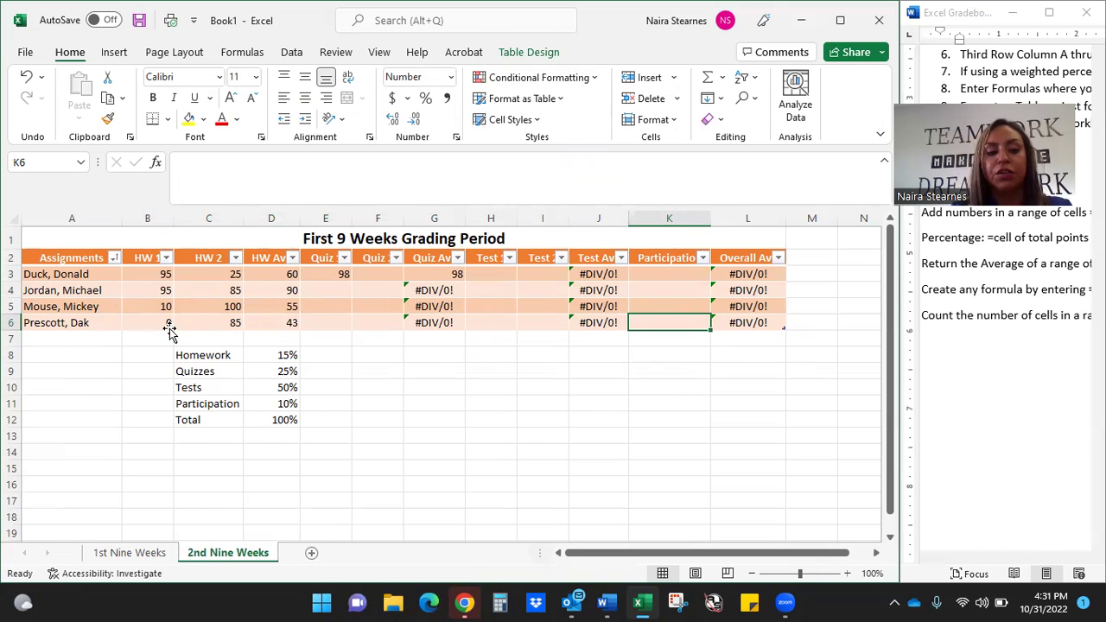
Examine the quiz average formulas in G4:G6 and the test average formulas in J3:J6
left_click(424, 290)
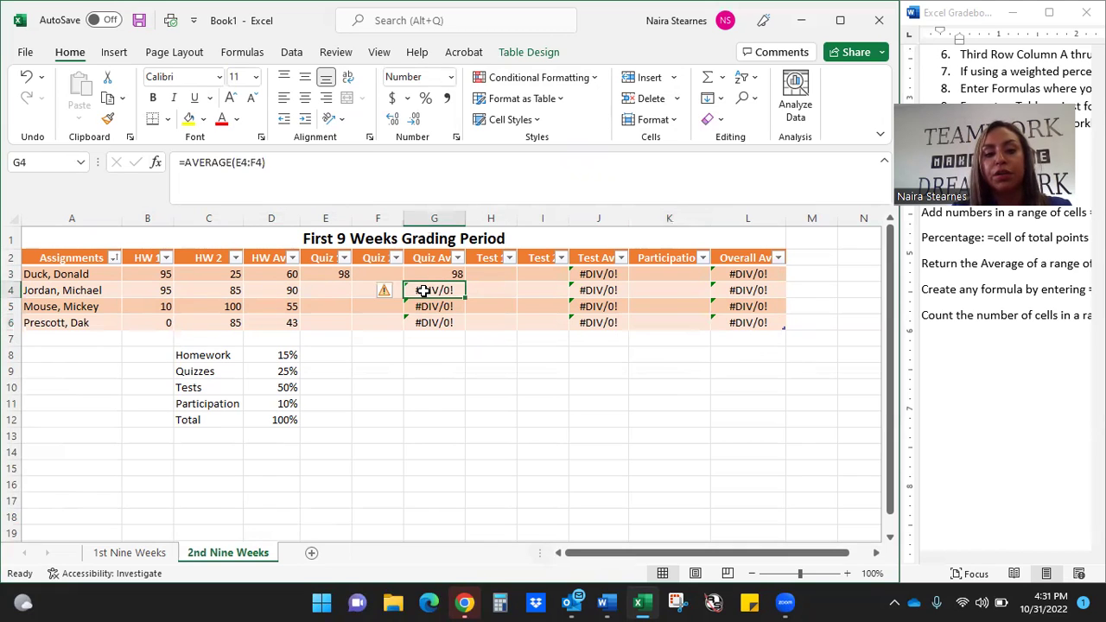
left_click(424, 306)
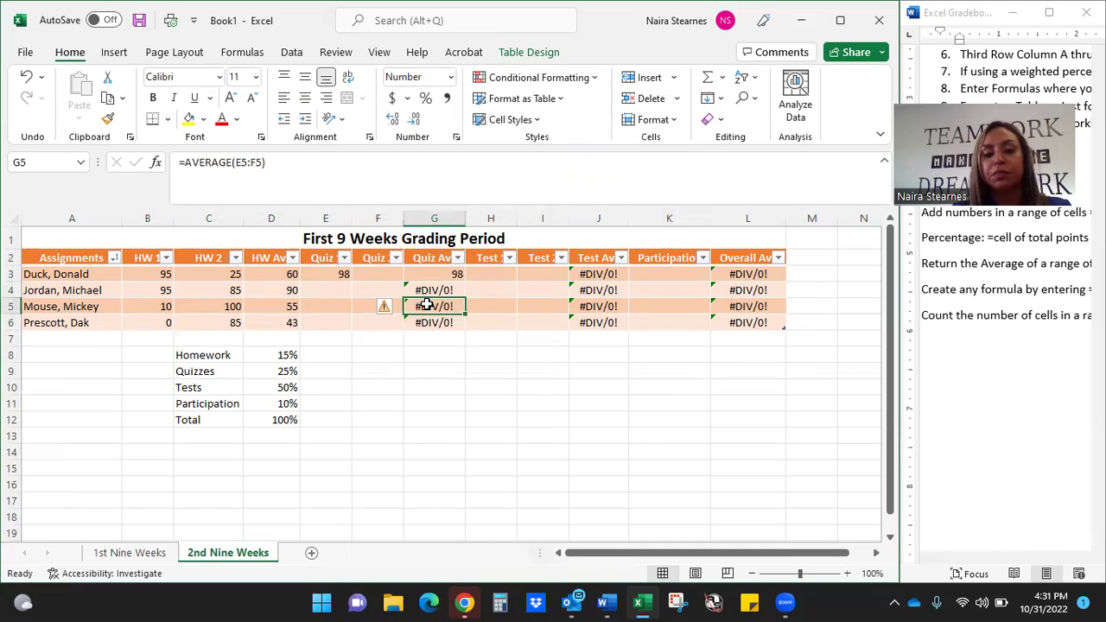
left_click(433, 322)
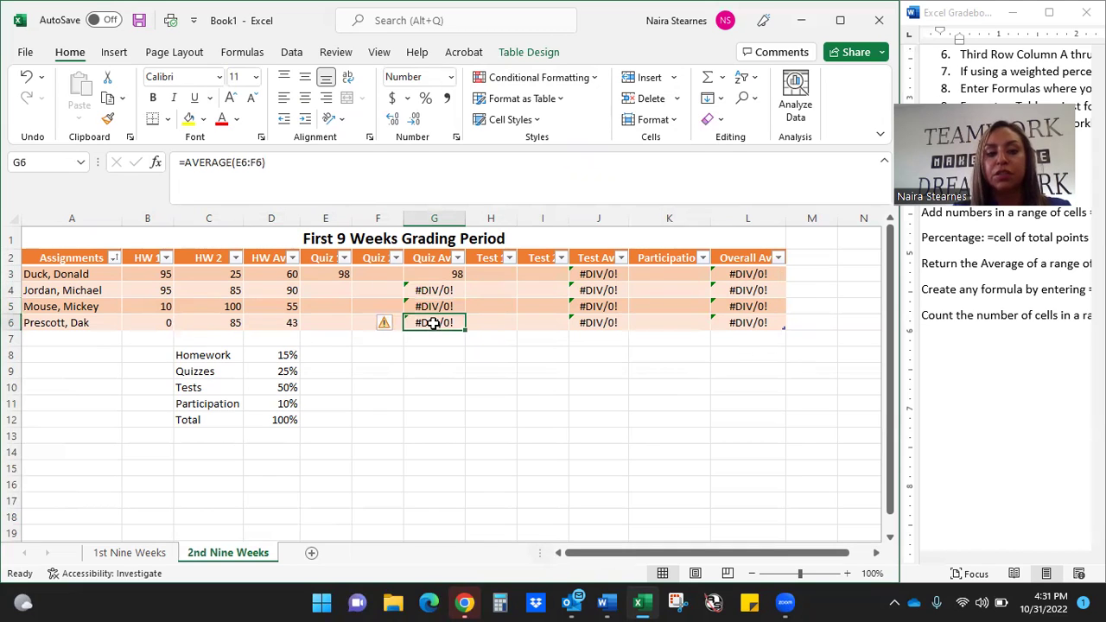
left_click(601, 272)
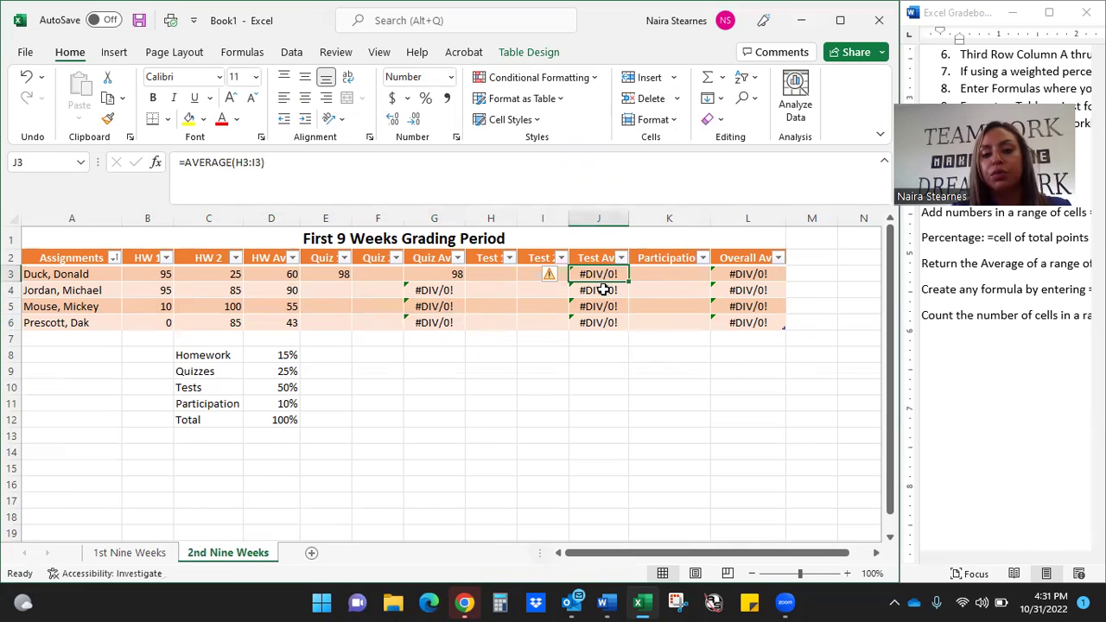
left_click(602, 290)
left_click(601, 306)
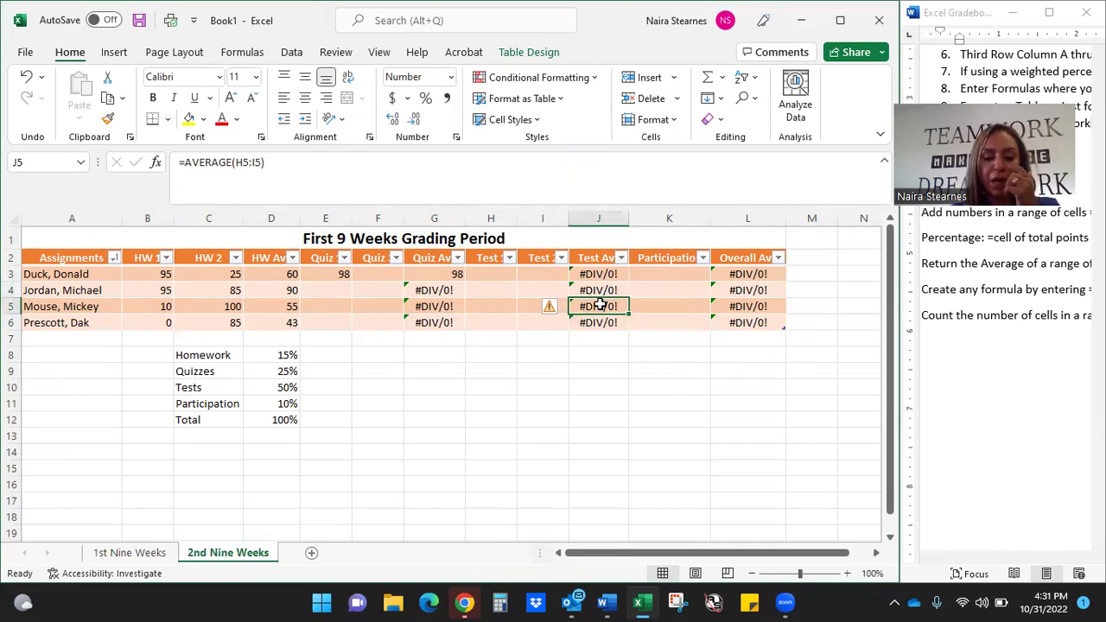
left_click(602, 323)
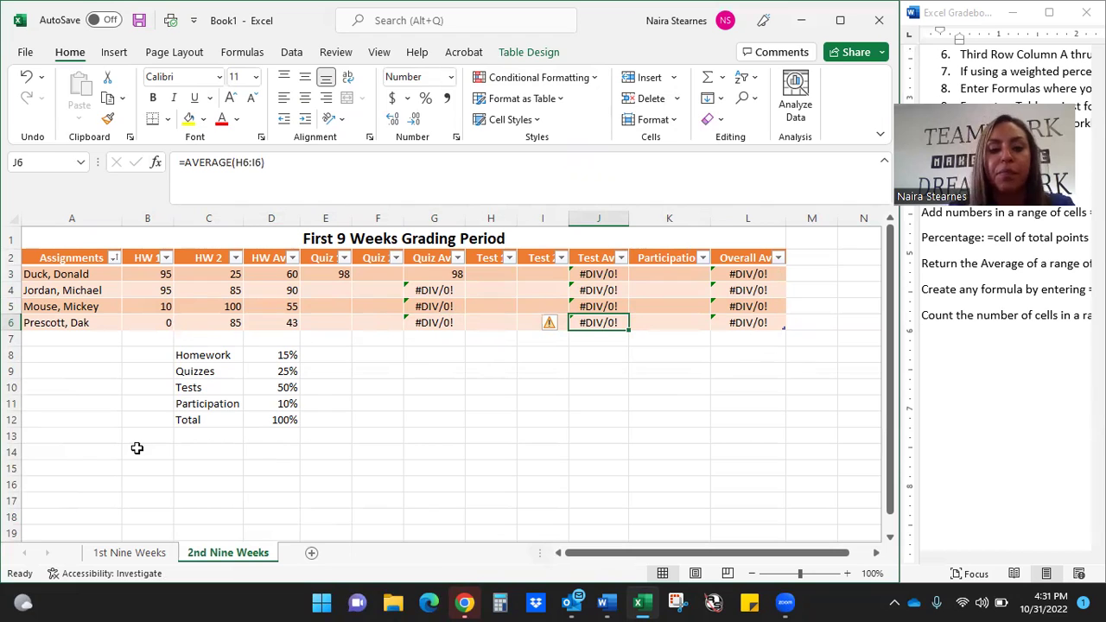
Show the 1st Nine Weeks sheet, then switch to the Word gradebook instructions document
left_click(130, 553)
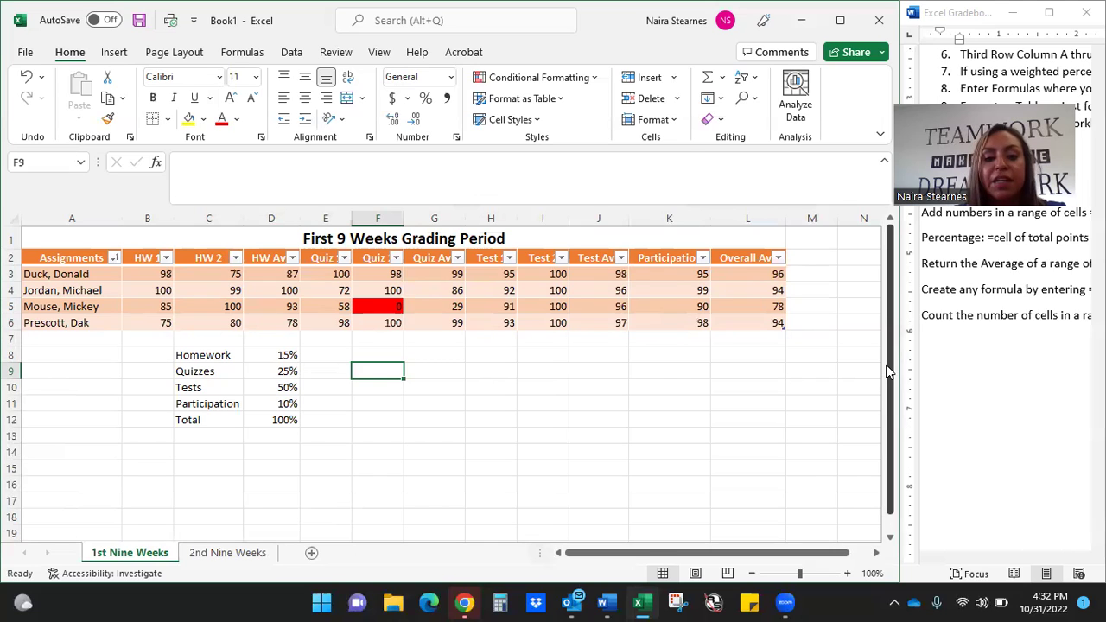
left_click(954, 325)
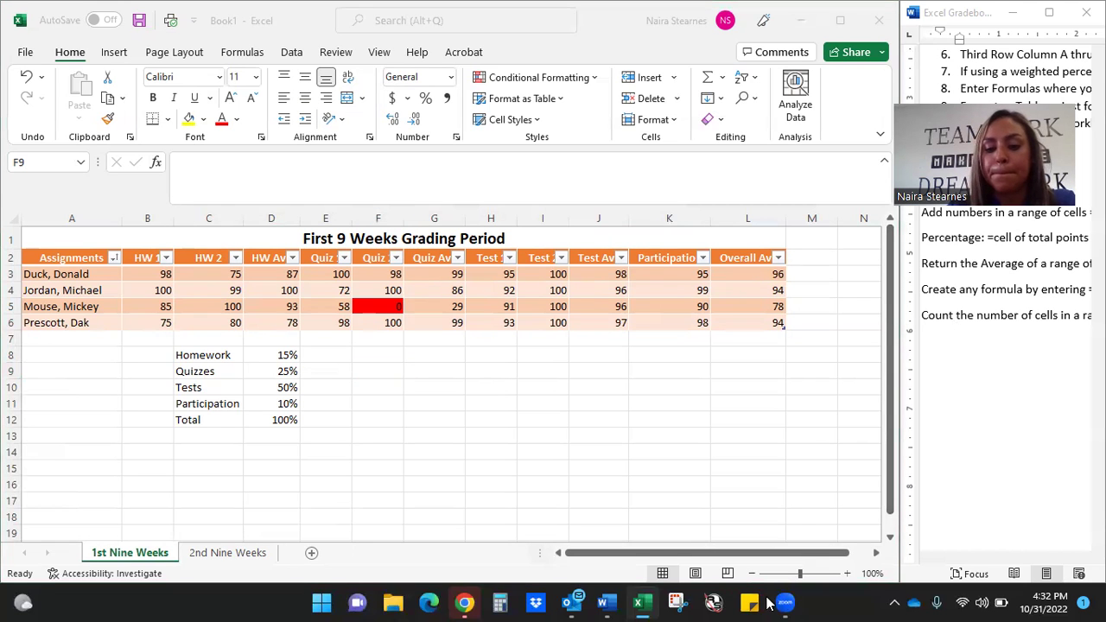